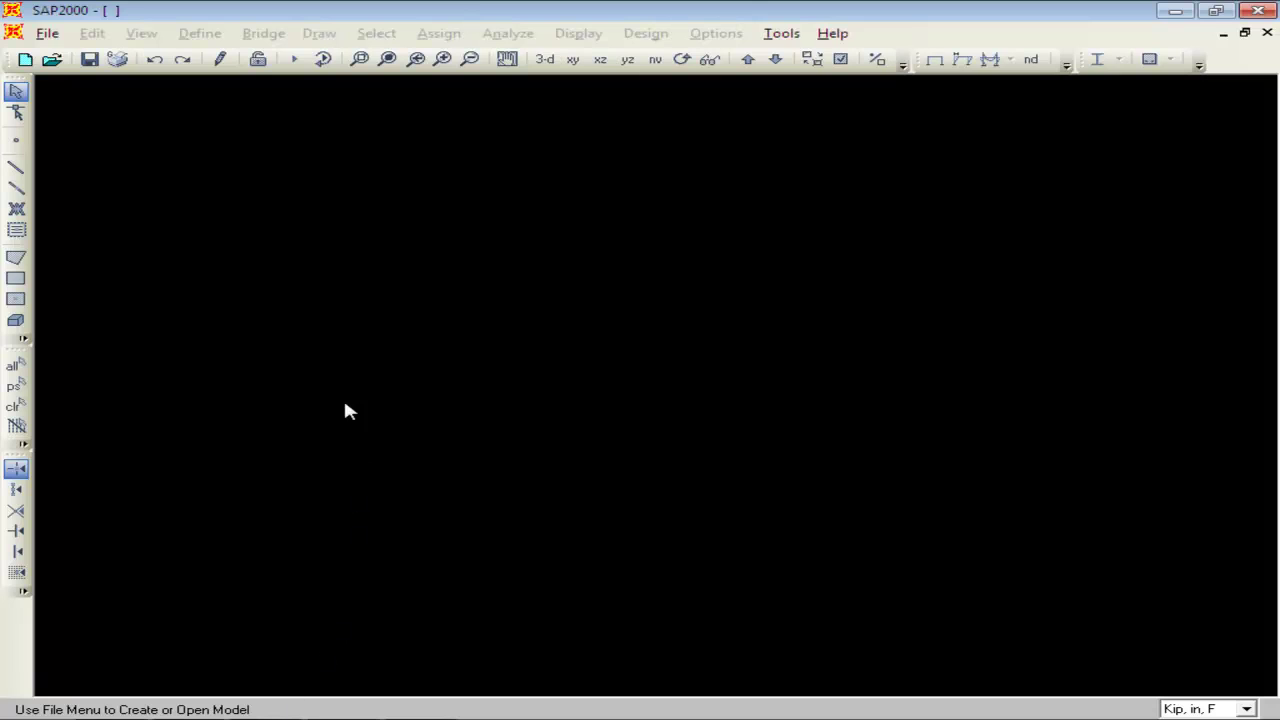
Open the recent model 01 merencana gudang and show only its 3-D view, maximized and set to the default 3-D orientation.
left_click(47, 33)
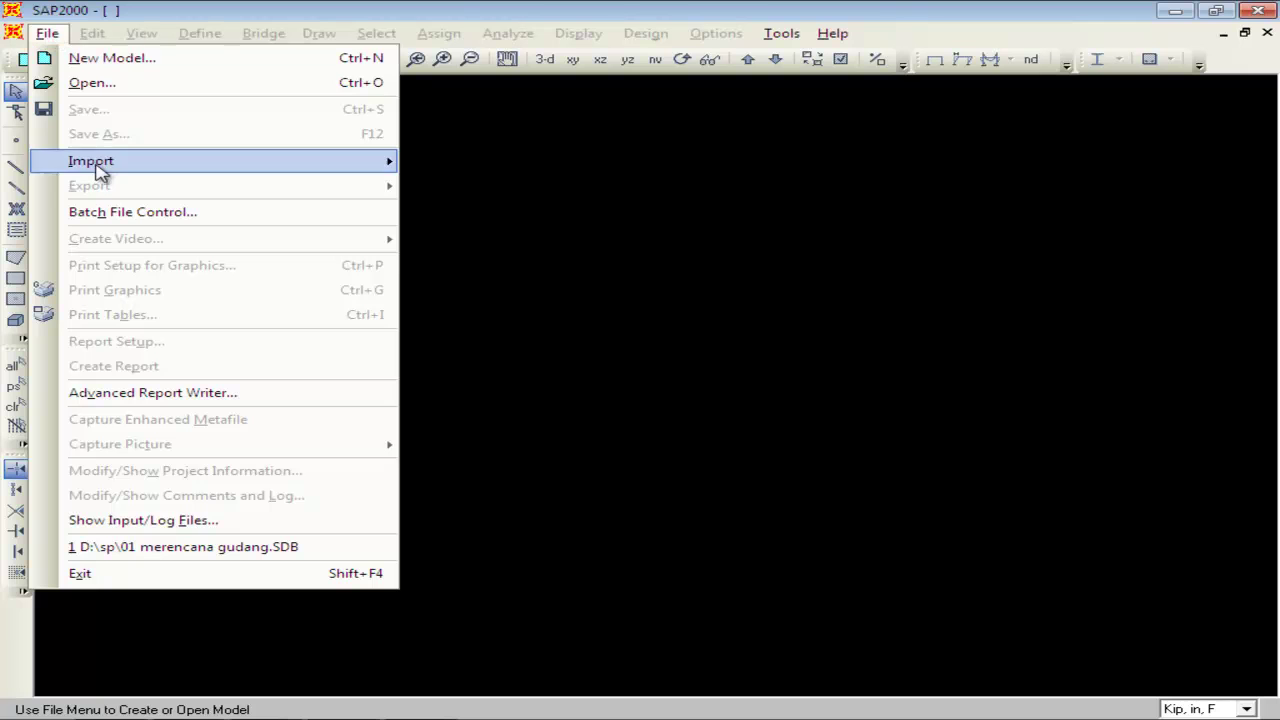
left_click(246, 548)
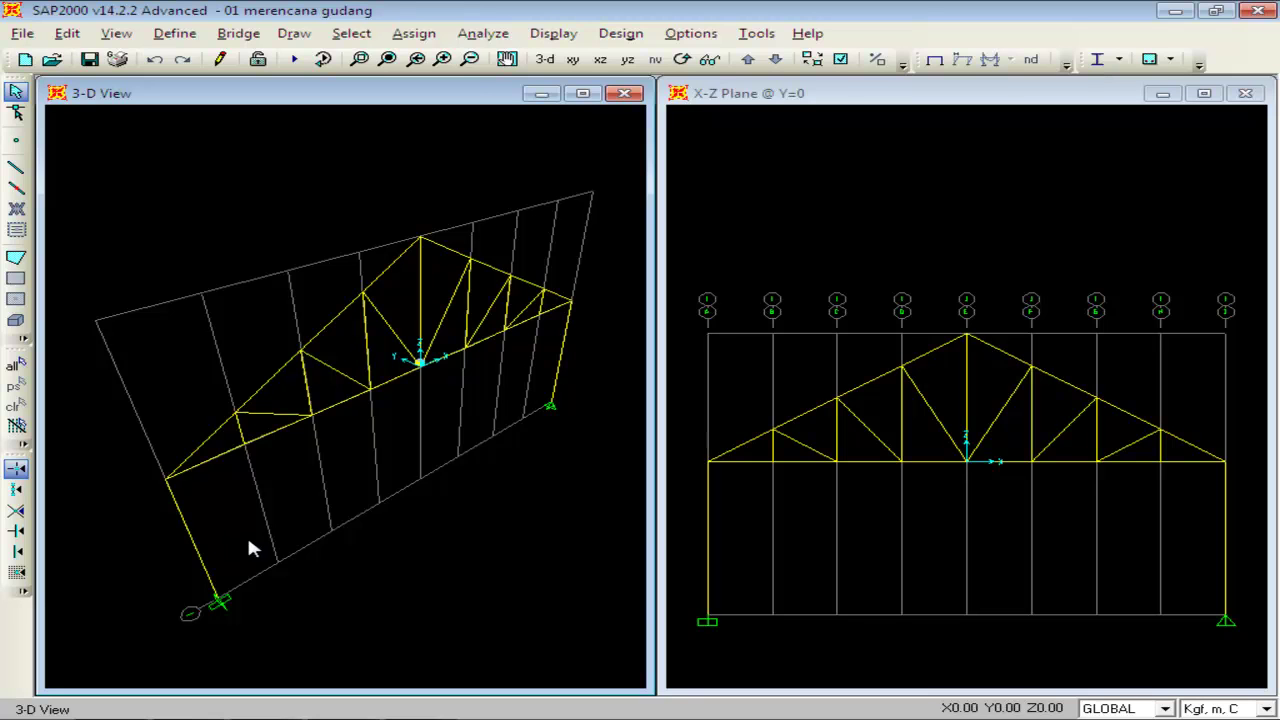
left_click(584, 93)
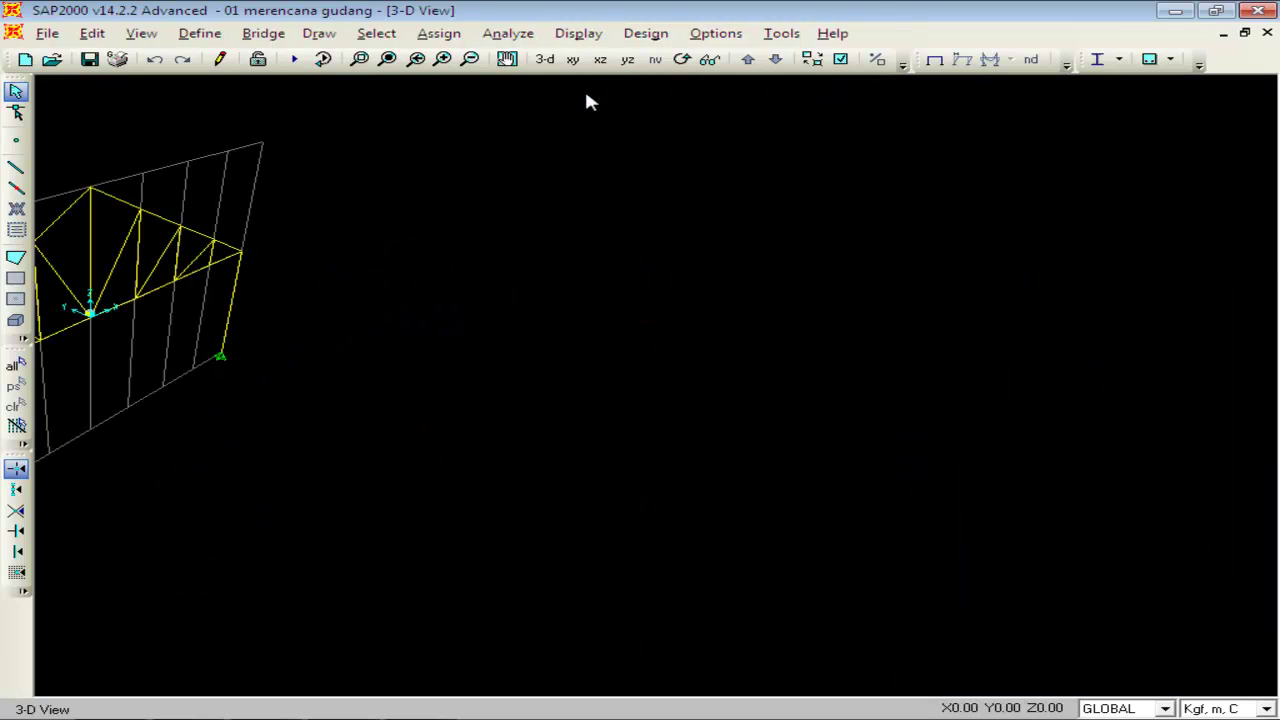
left_click(546, 60)
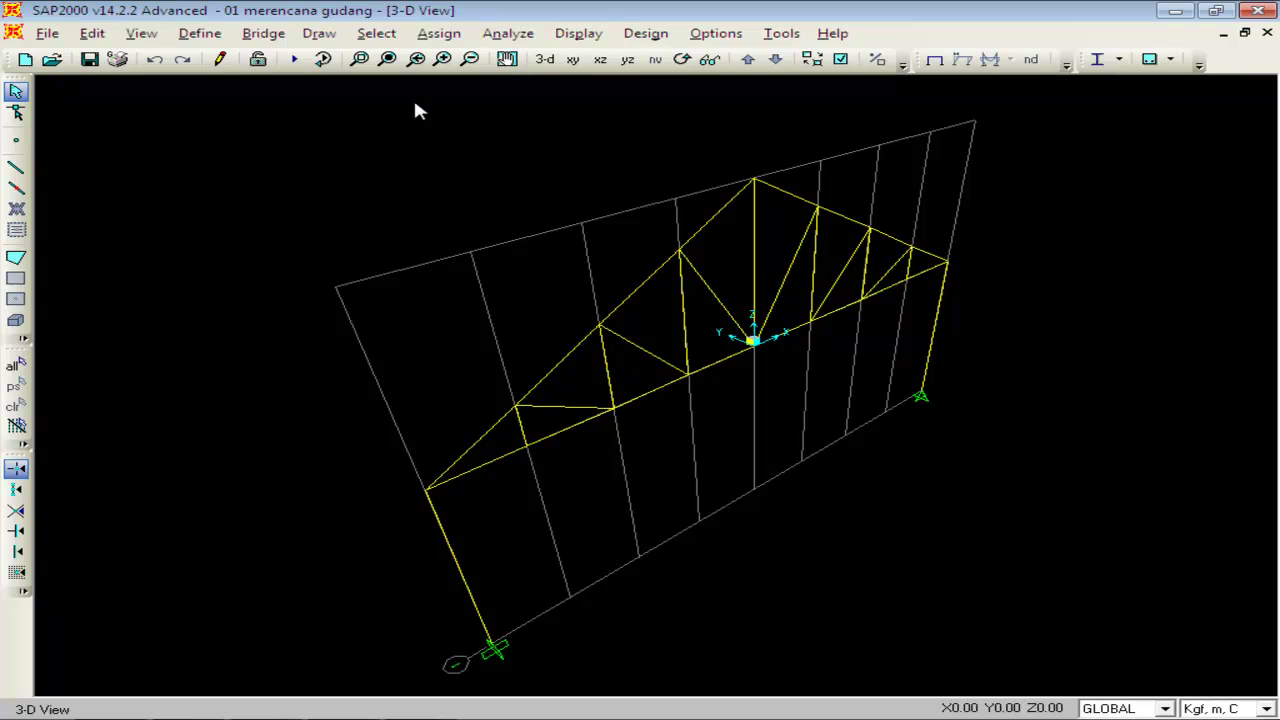
Inspect the property data and unit options of the BAJA 34 steel material, and leave the material definitions.
left_click(201, 35)
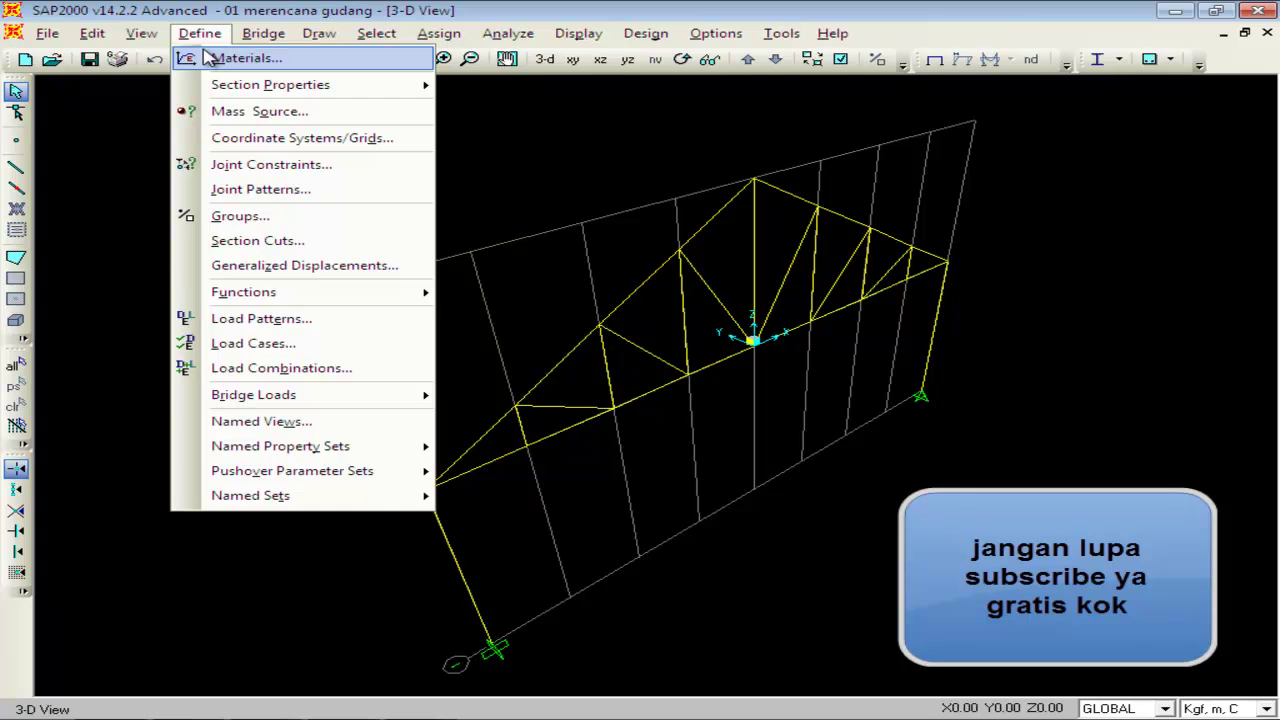
left_click(240, 58)
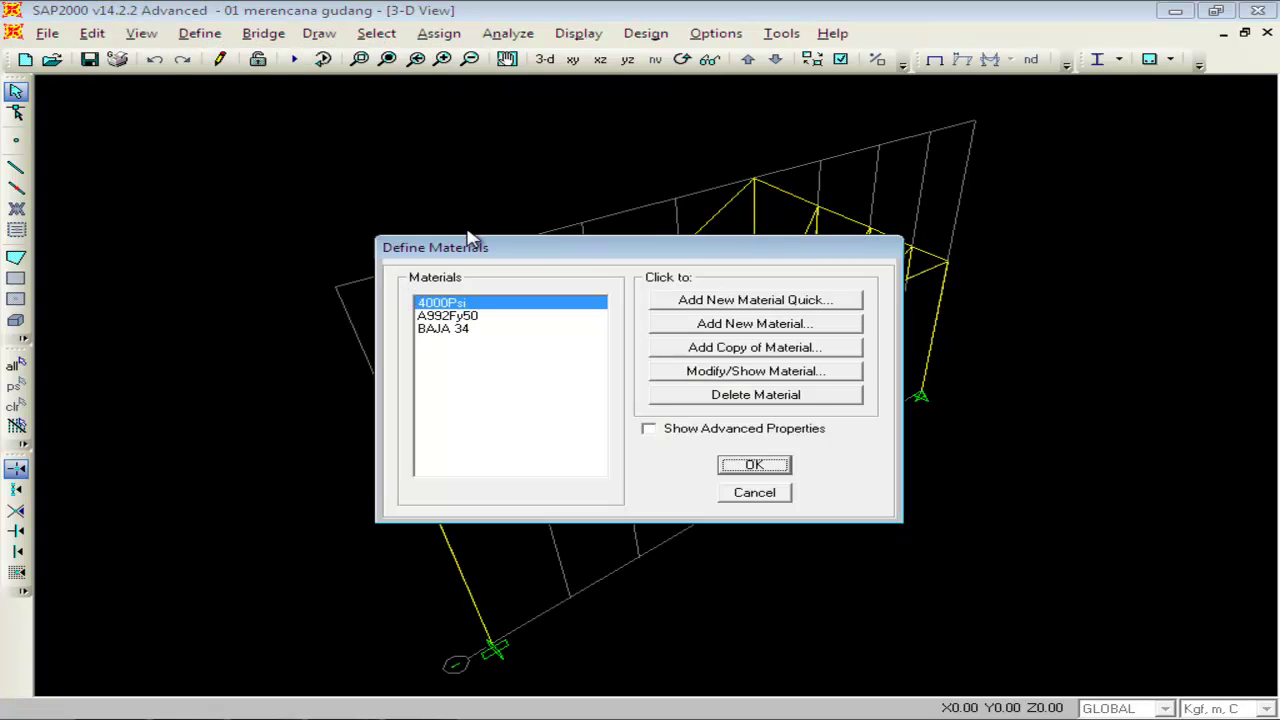
left_click(445, 329)
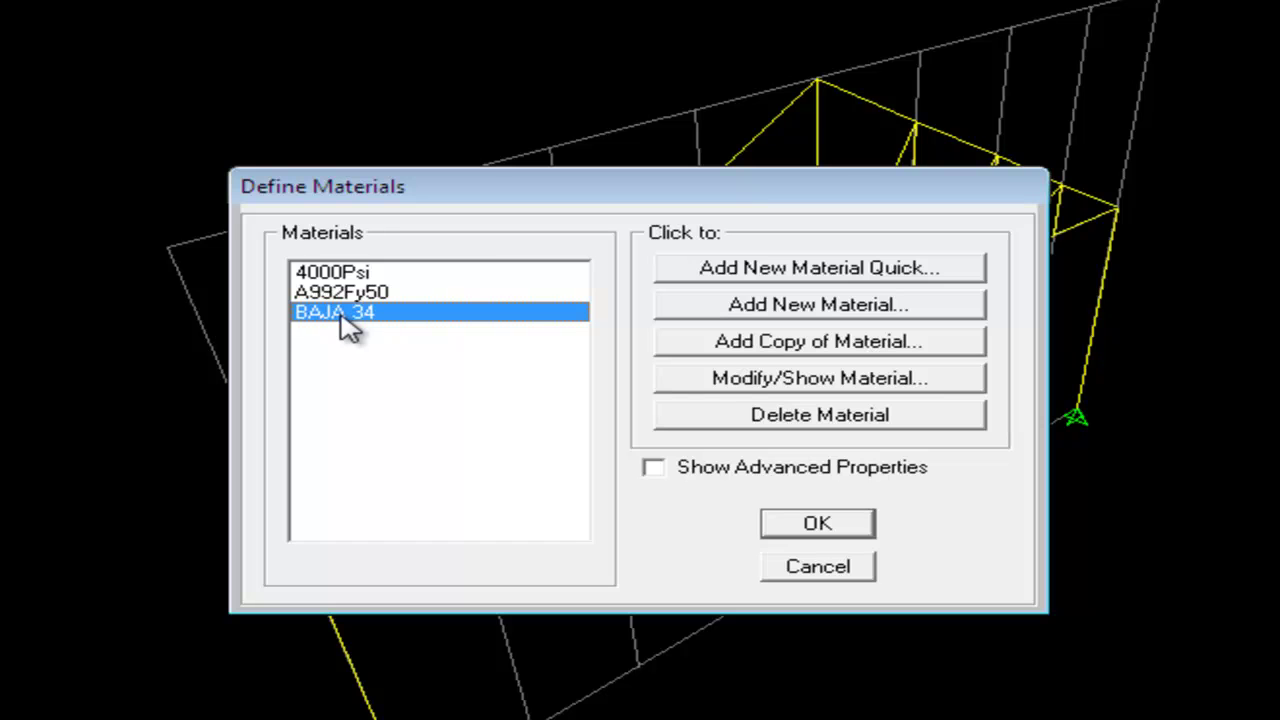
left_click(752, 388)
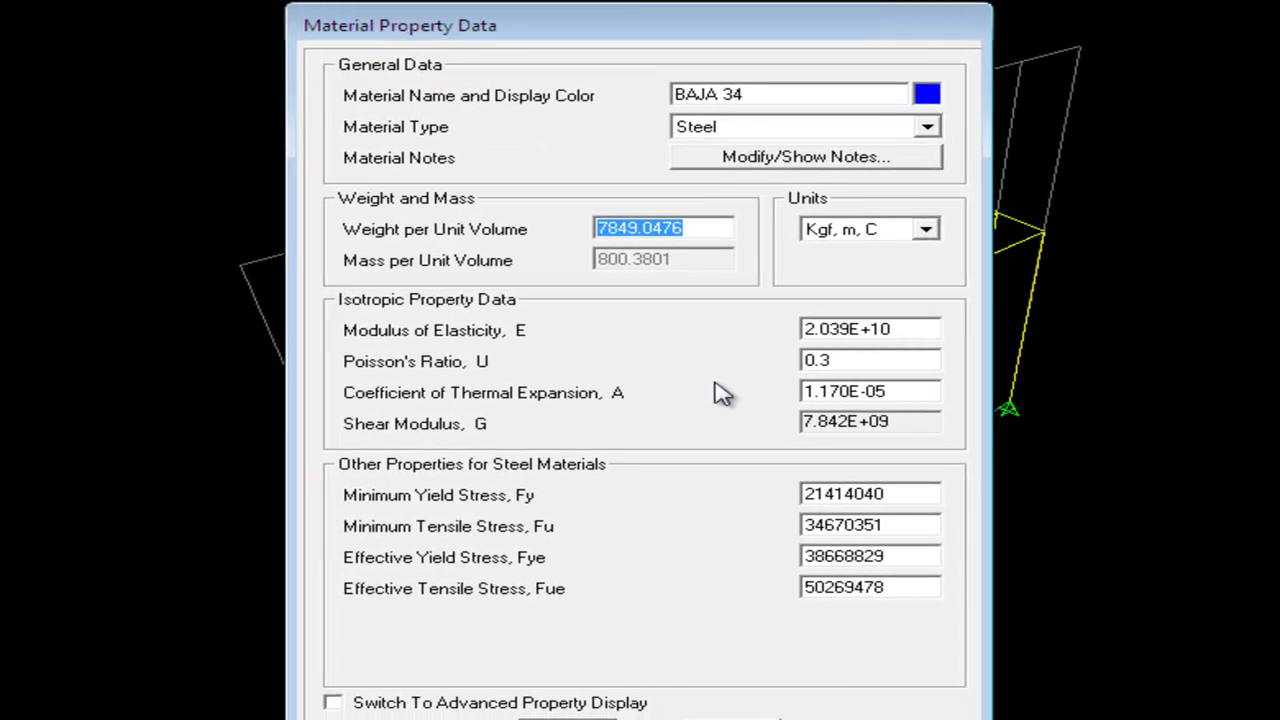
left_click(925, 232)
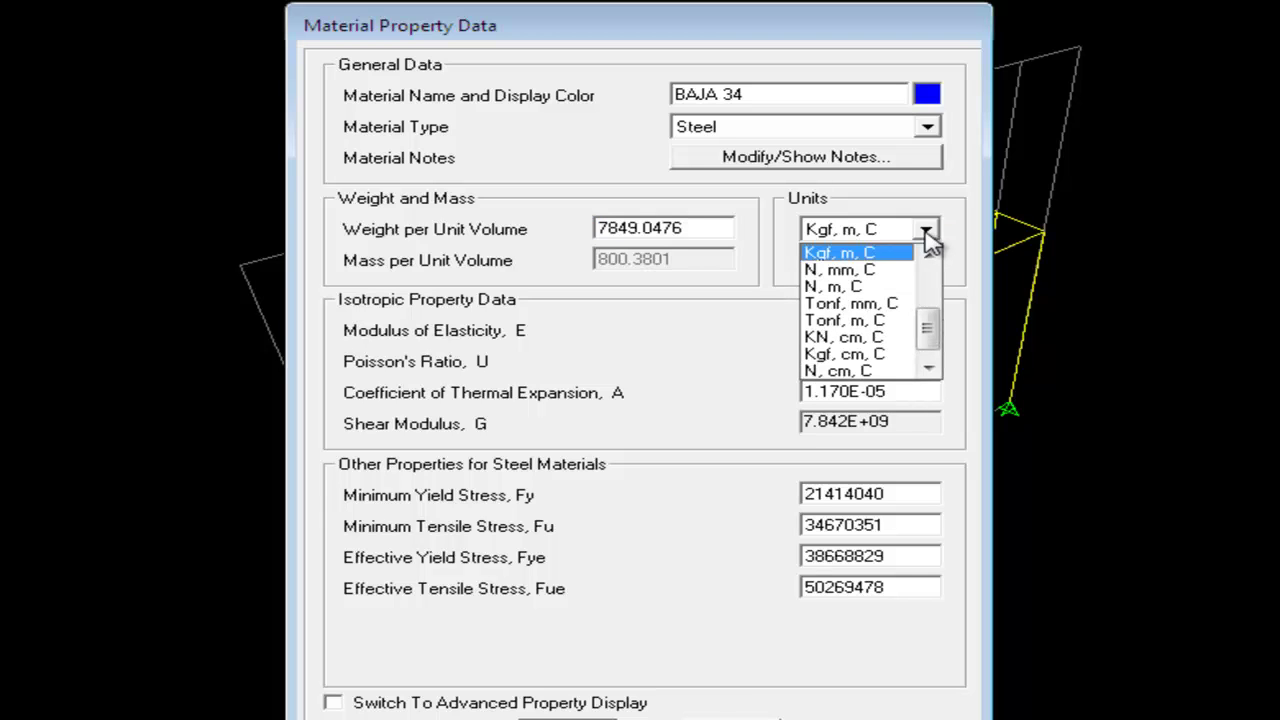
left_click(926, 233)
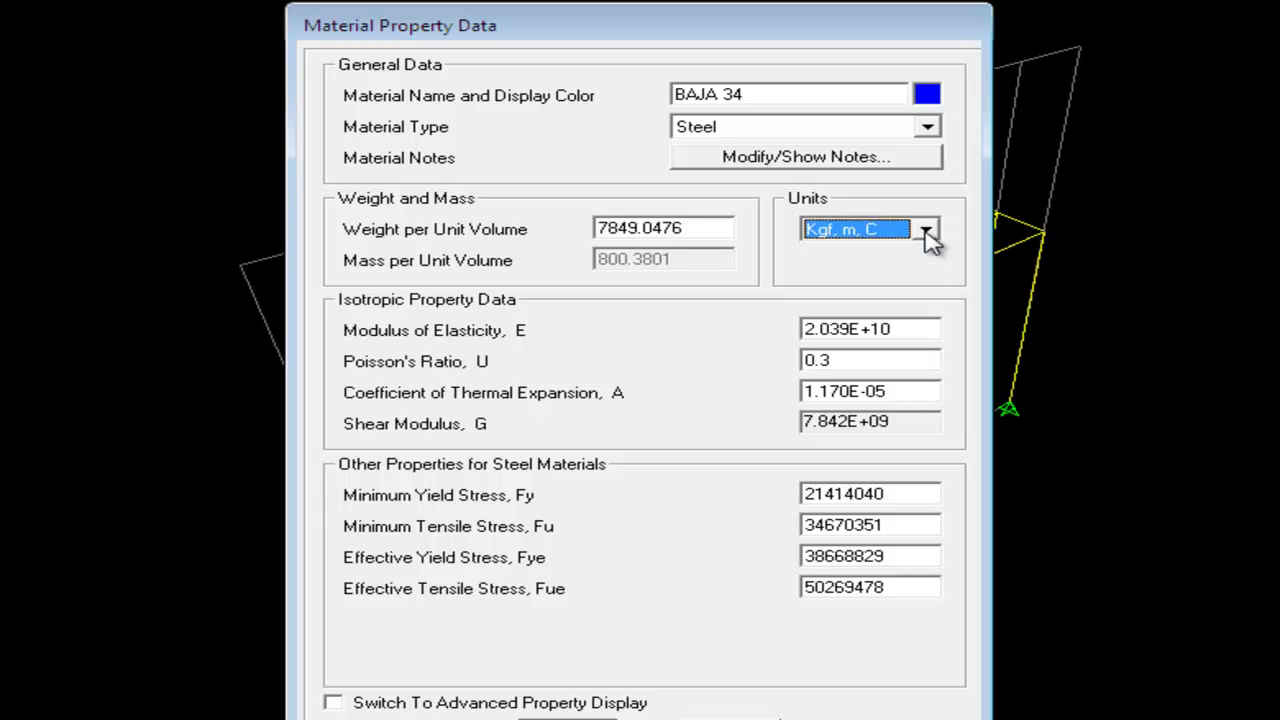
left_click(736, 716)
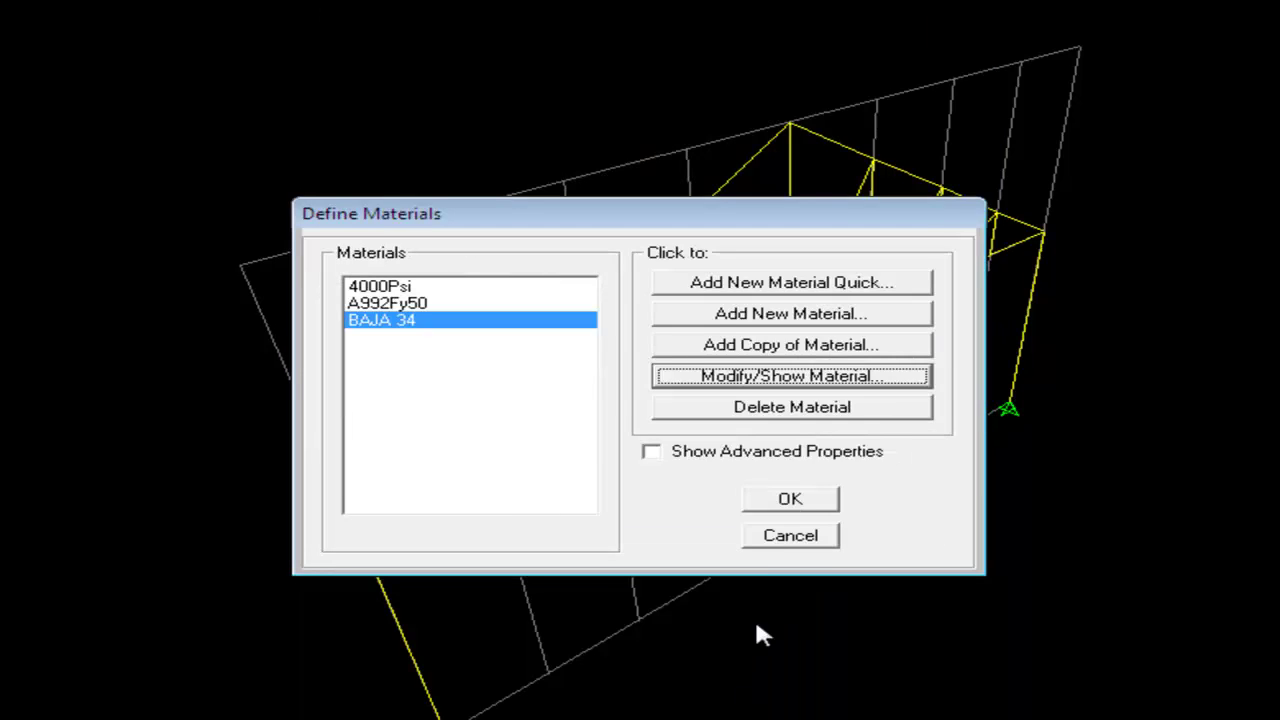
left_click(789, 535)
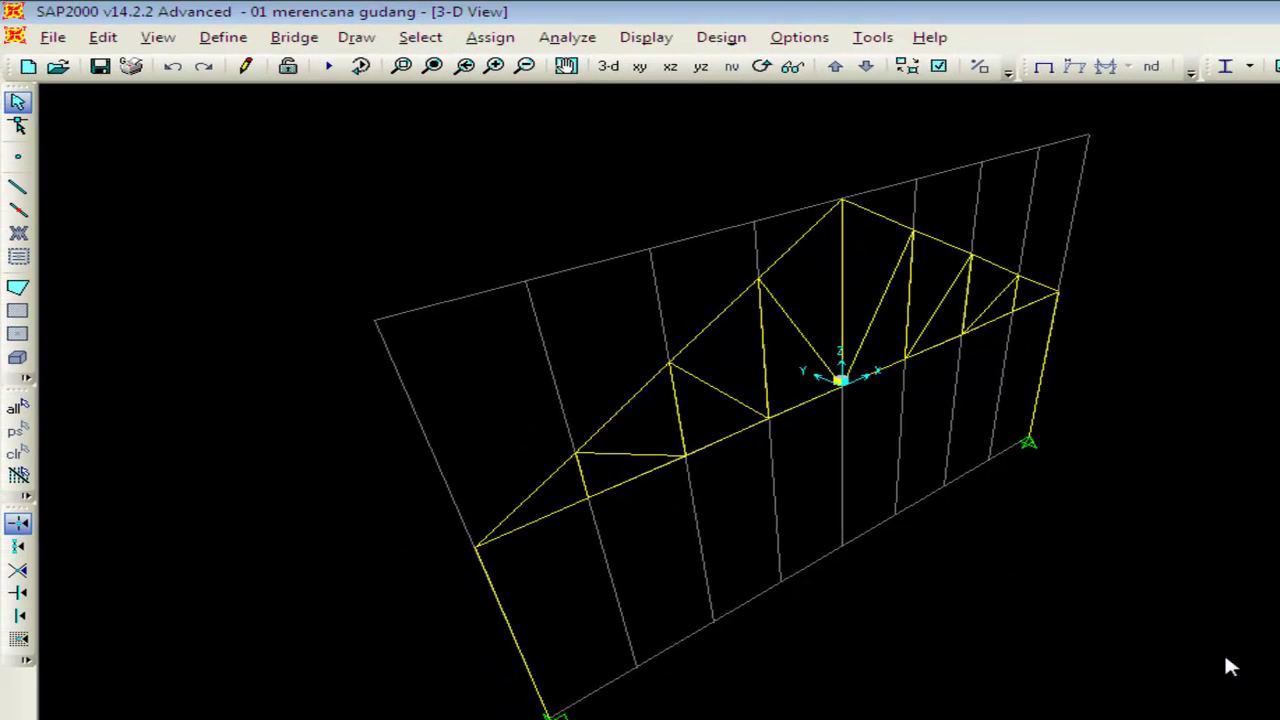
Set the model's working units to Kgf, mm, C.
left_click(1265, 708)
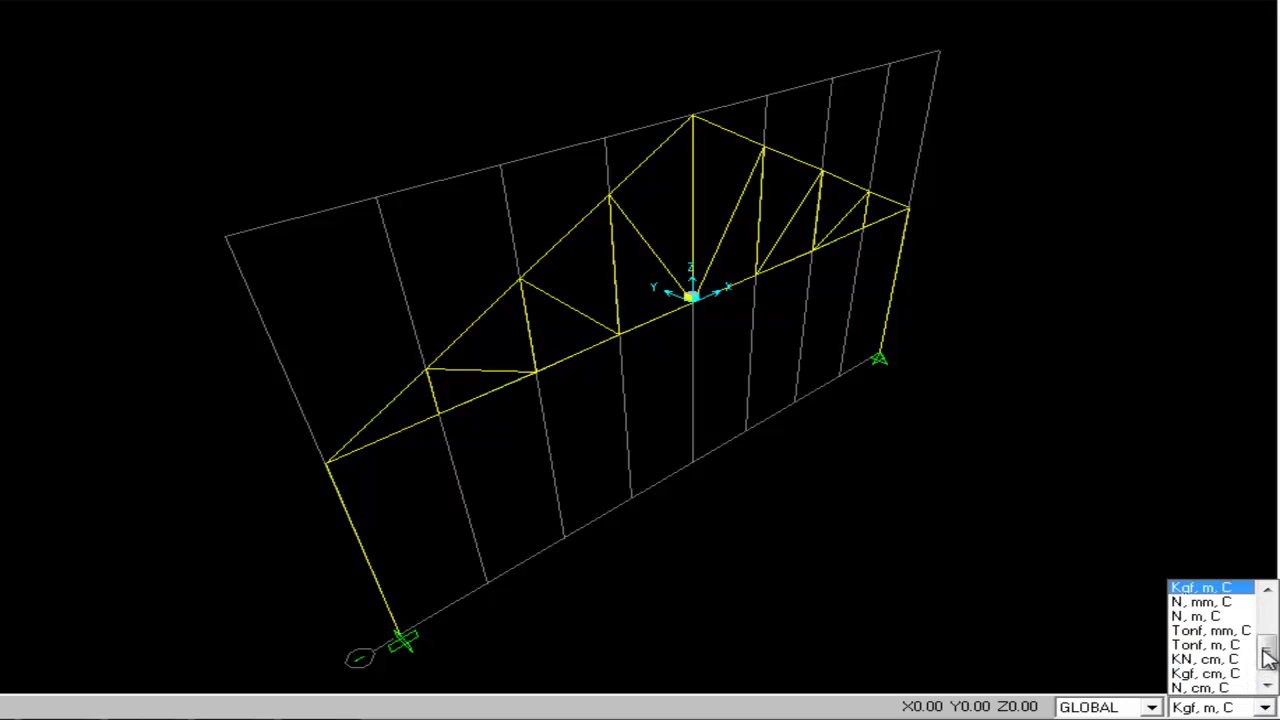
scroll(1265, 640, "up", 1)
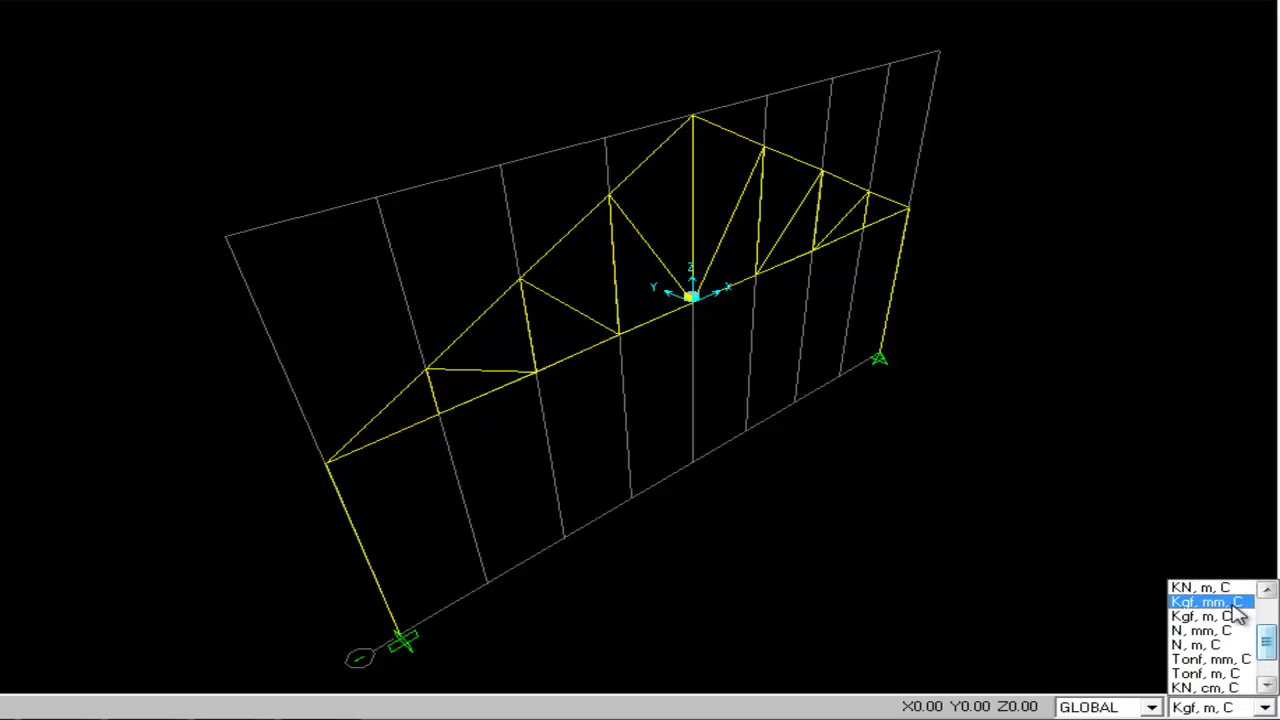
left_click(1210, 602)
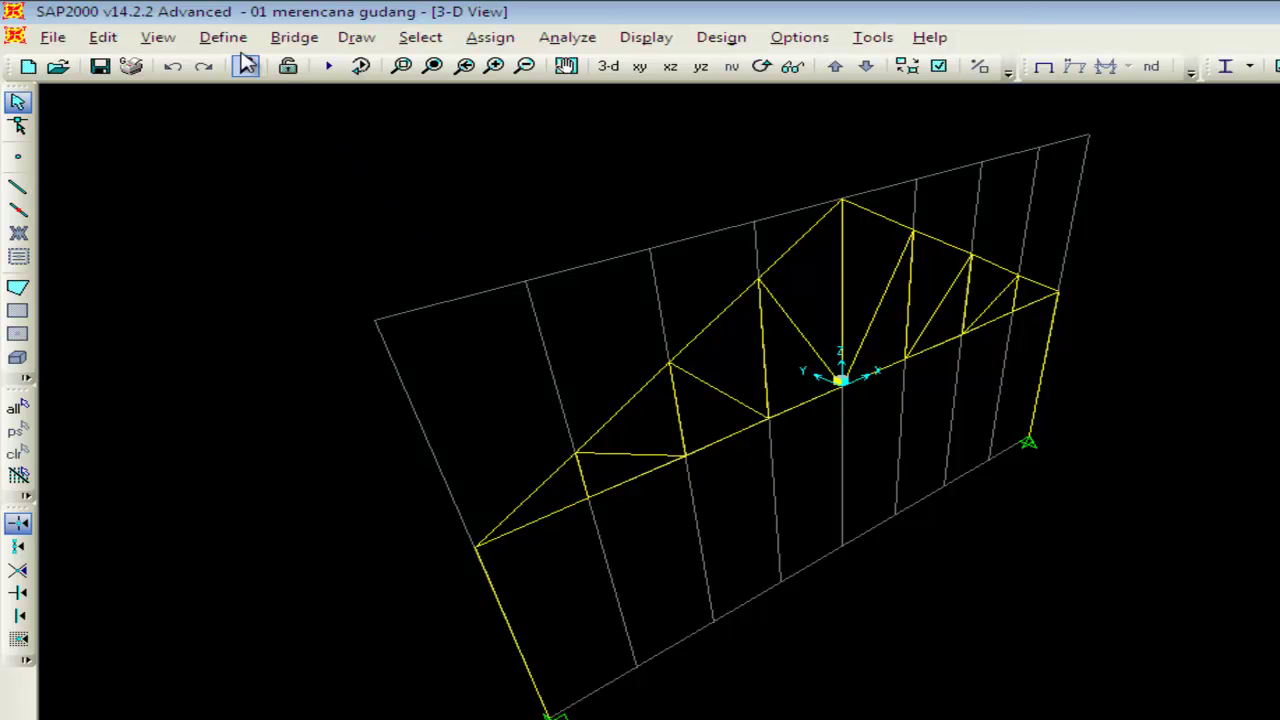
Open the property data of the BAJA 34 material for editing.
left_click(223, 37)
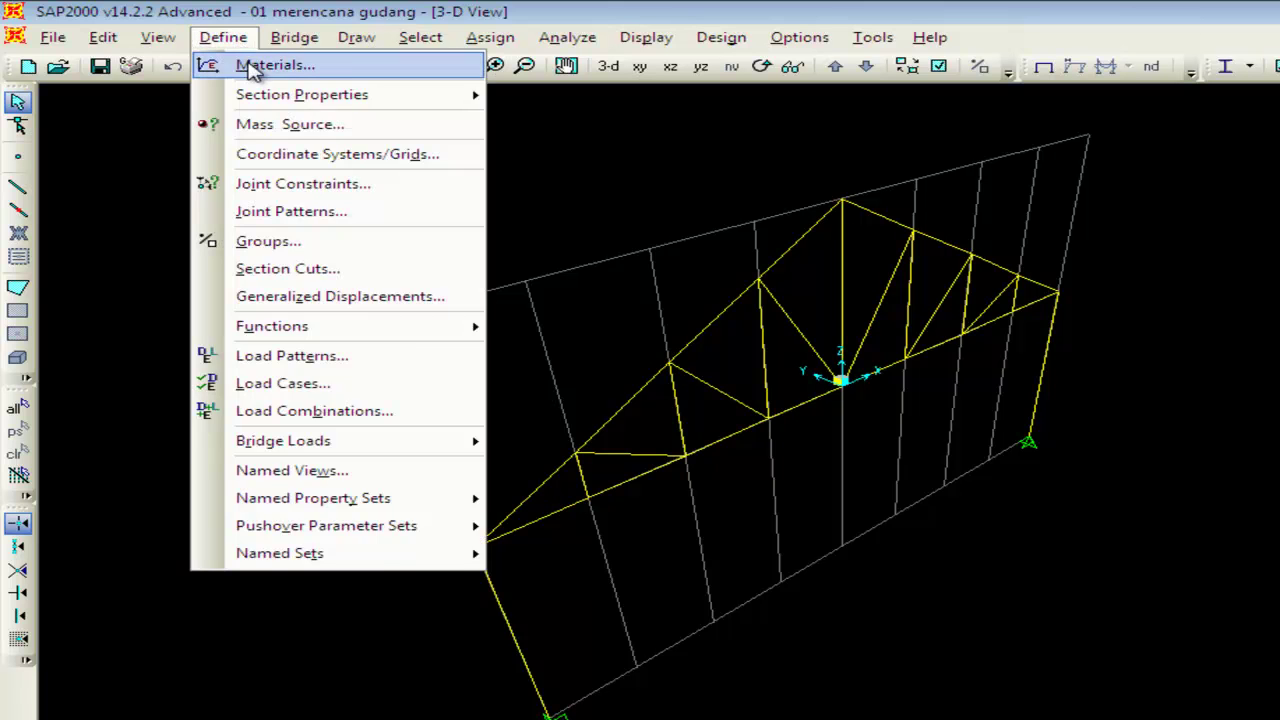
left_click(252, 66)
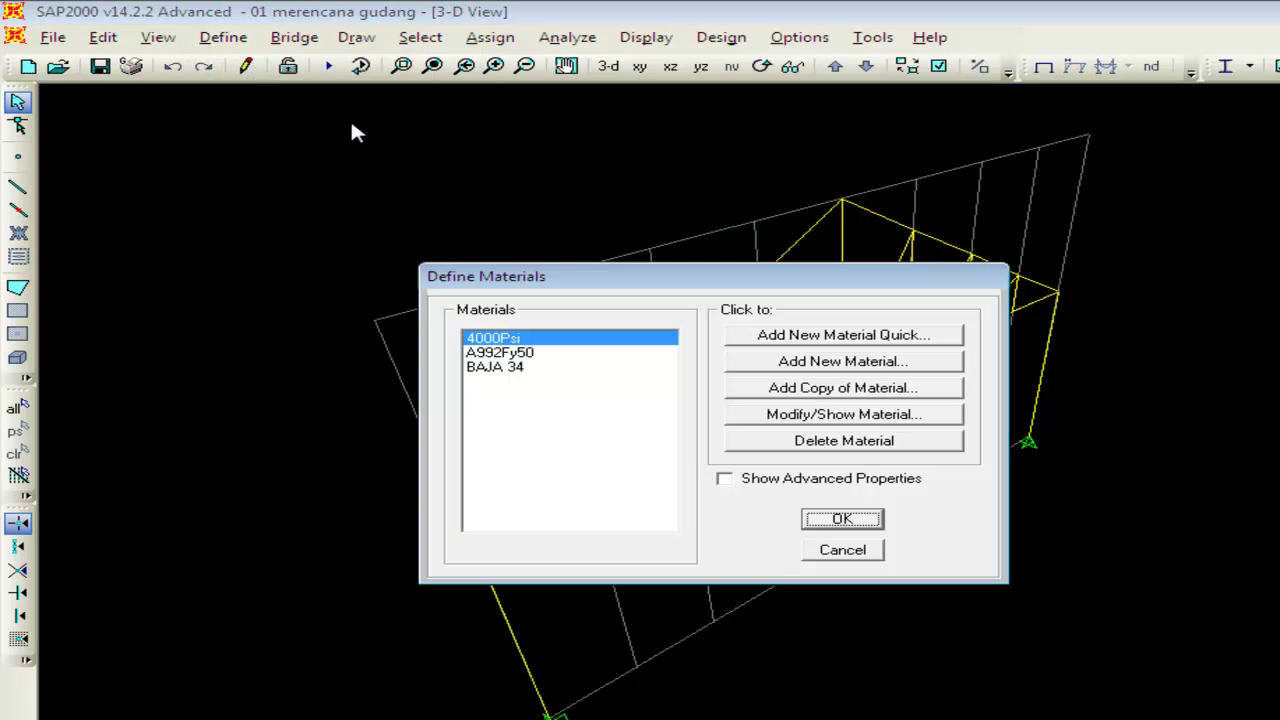
left_click(518, 370)
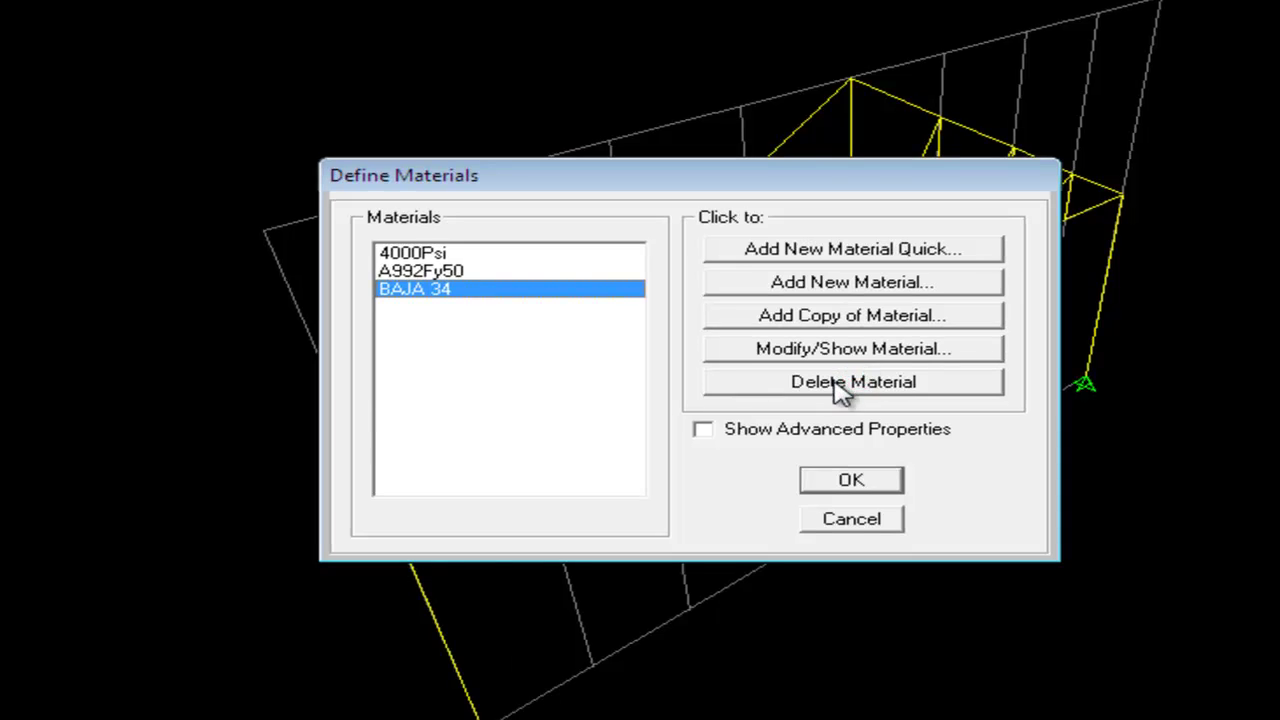
left_click(862, 350)
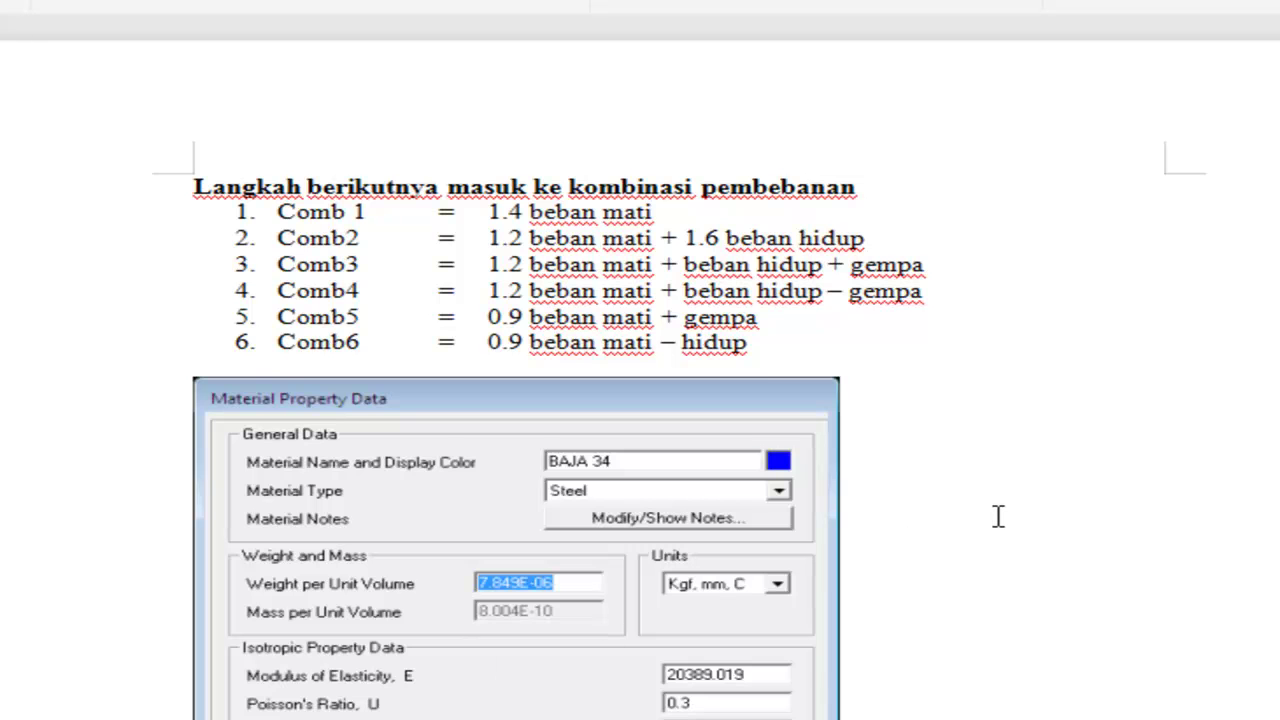
Switch to the Word document and examine the reference material properties and the formulas for the steel yield and tensile stresses.
scroll(998, 516, "down", 3)
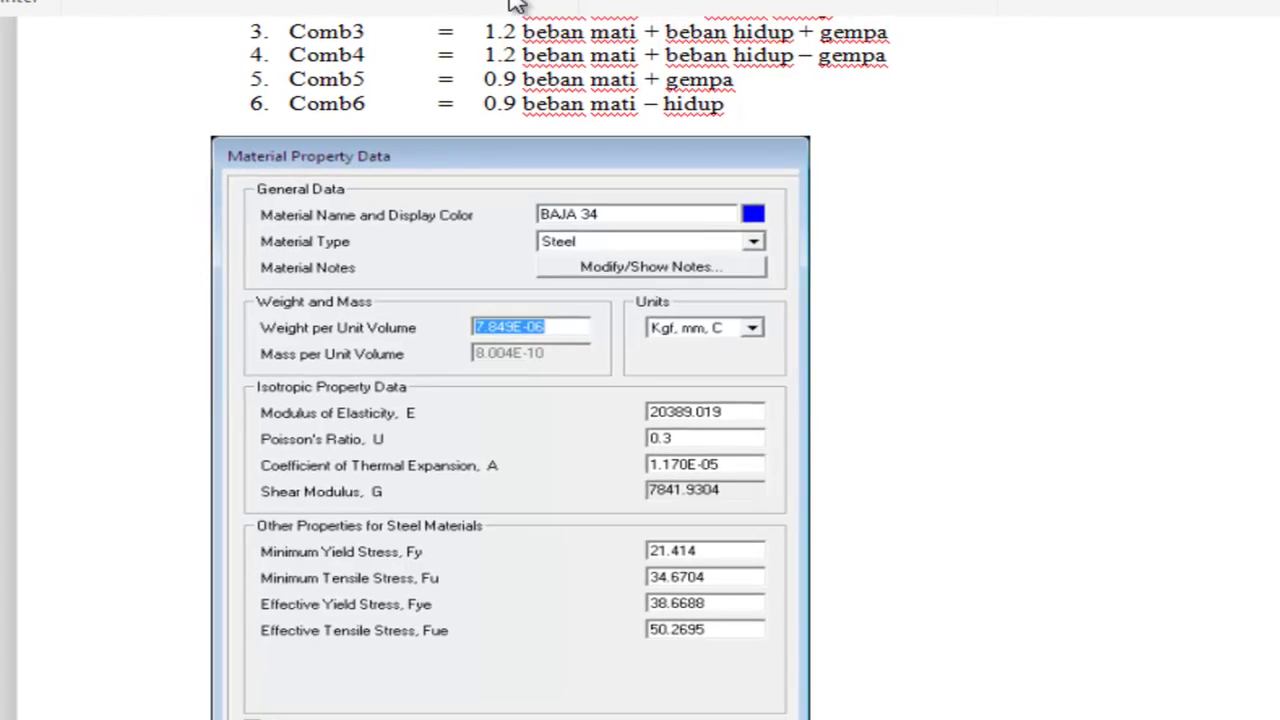
scroll(640, 380, "down", 5)
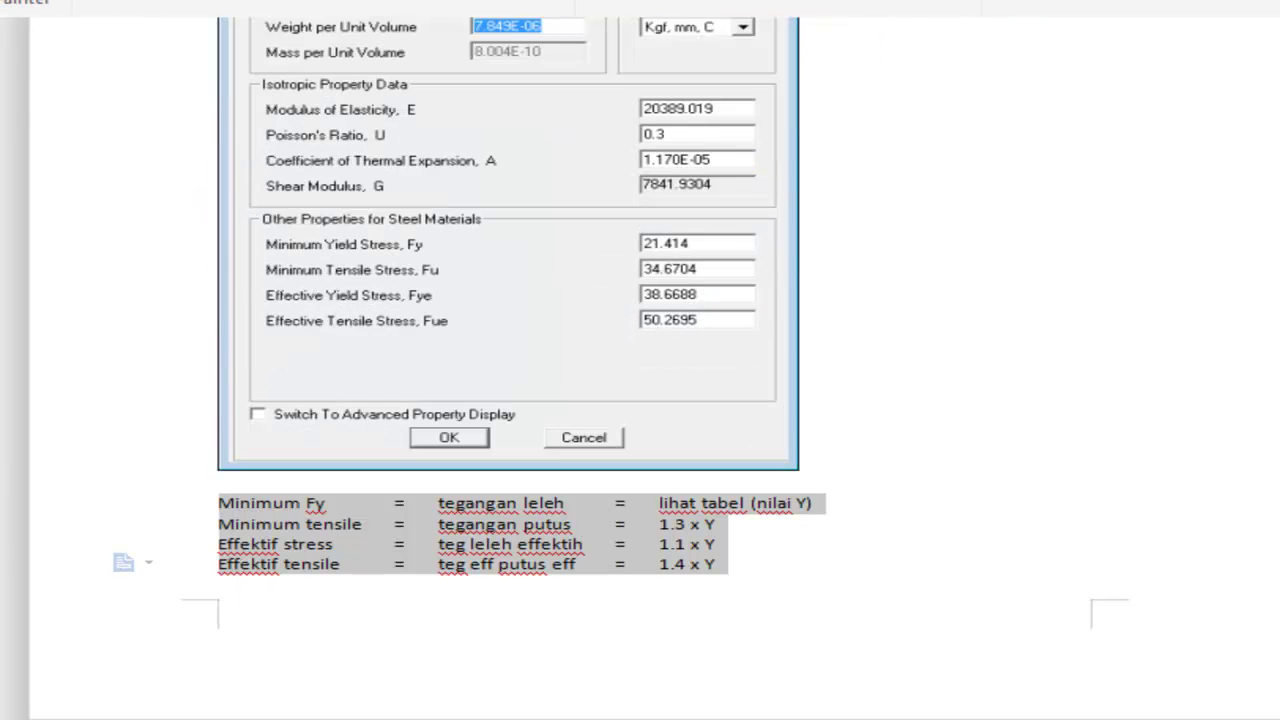
left_click(975, 200)
scroll(975, 200, "up", 7)
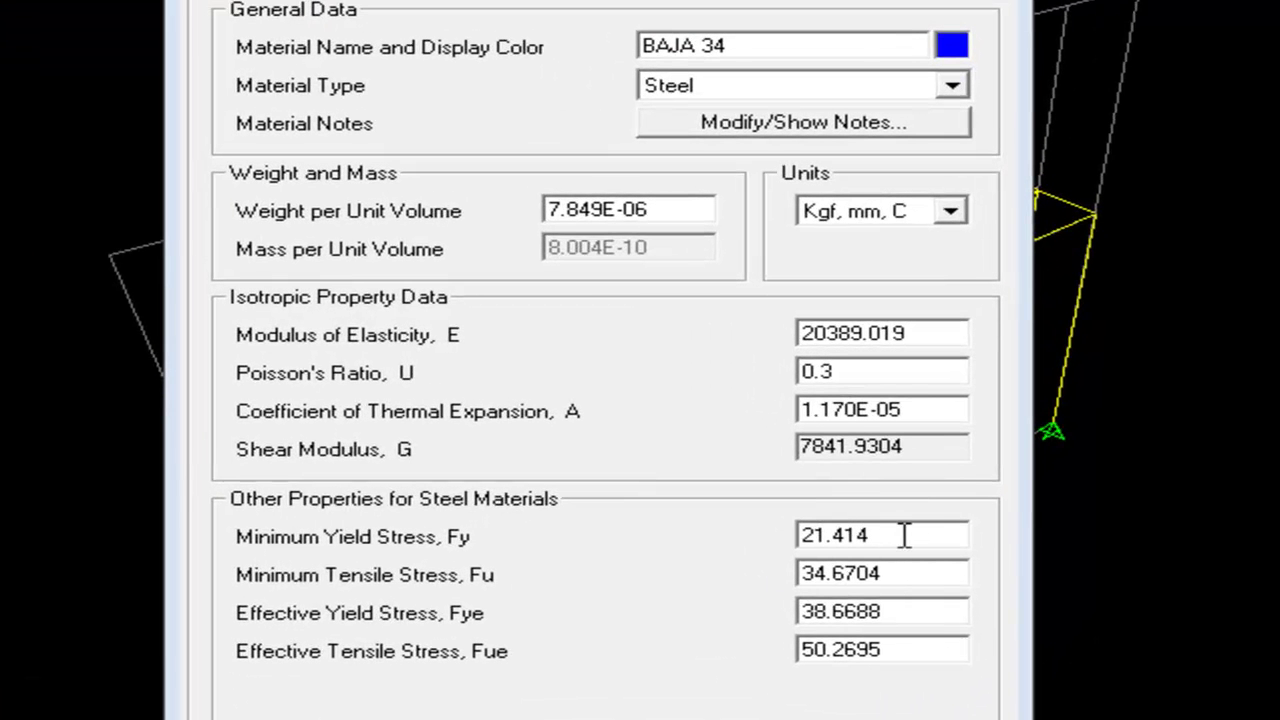
Back in SAP2000, review the minimum and effective yield and tensile stress values of BAJA 34.
double_click(904, 536)
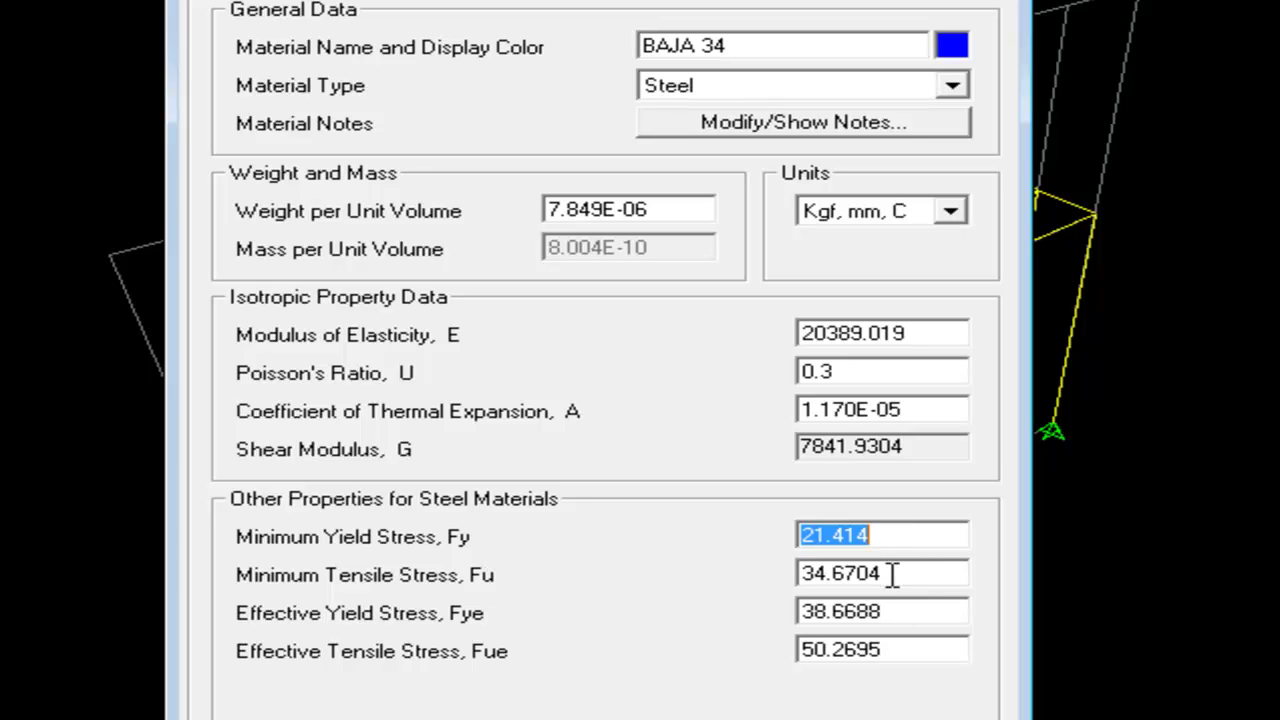
double_click(894, 612)
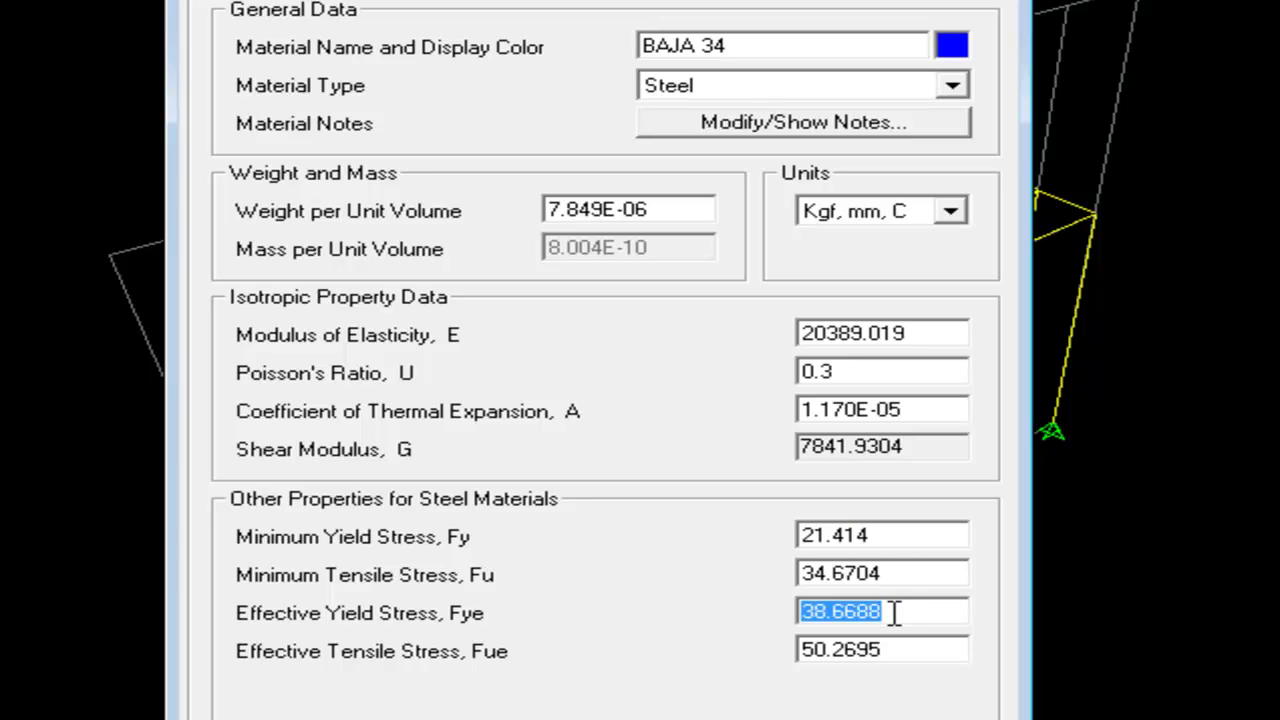
double_click(923, 536)
double_click(922, 577)
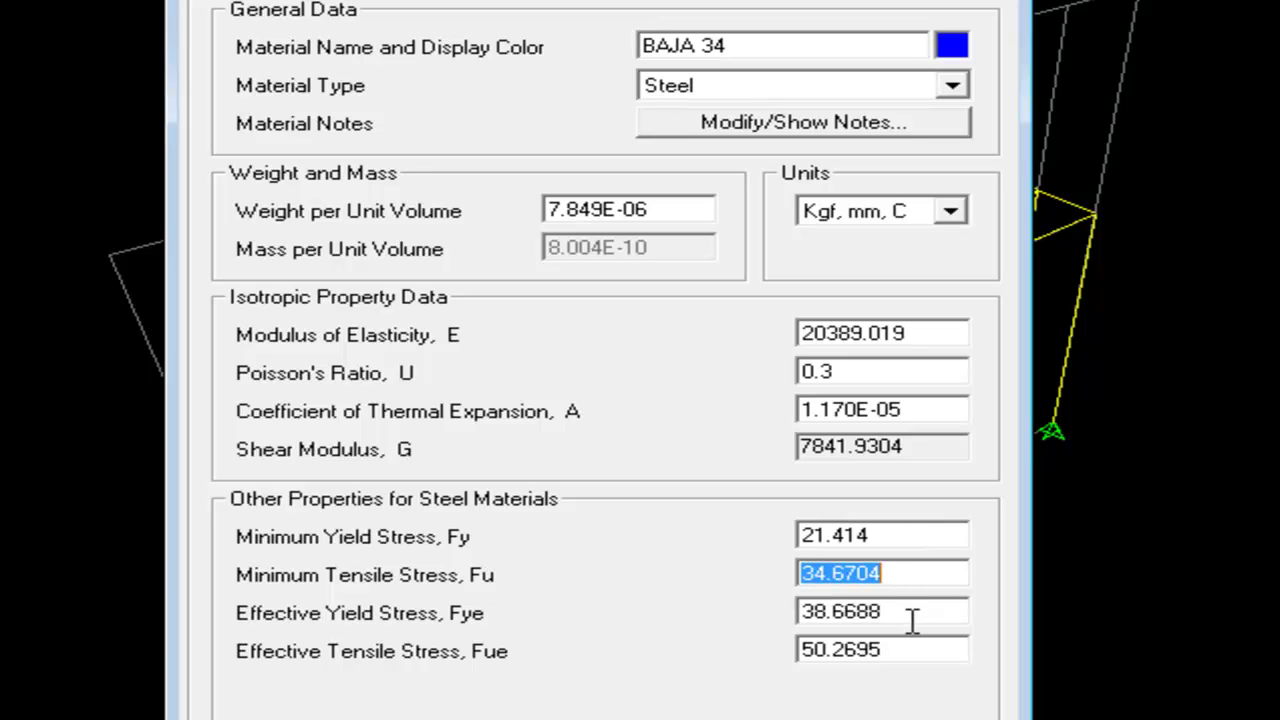
double_click(912, 617)
double_click(908, 652)
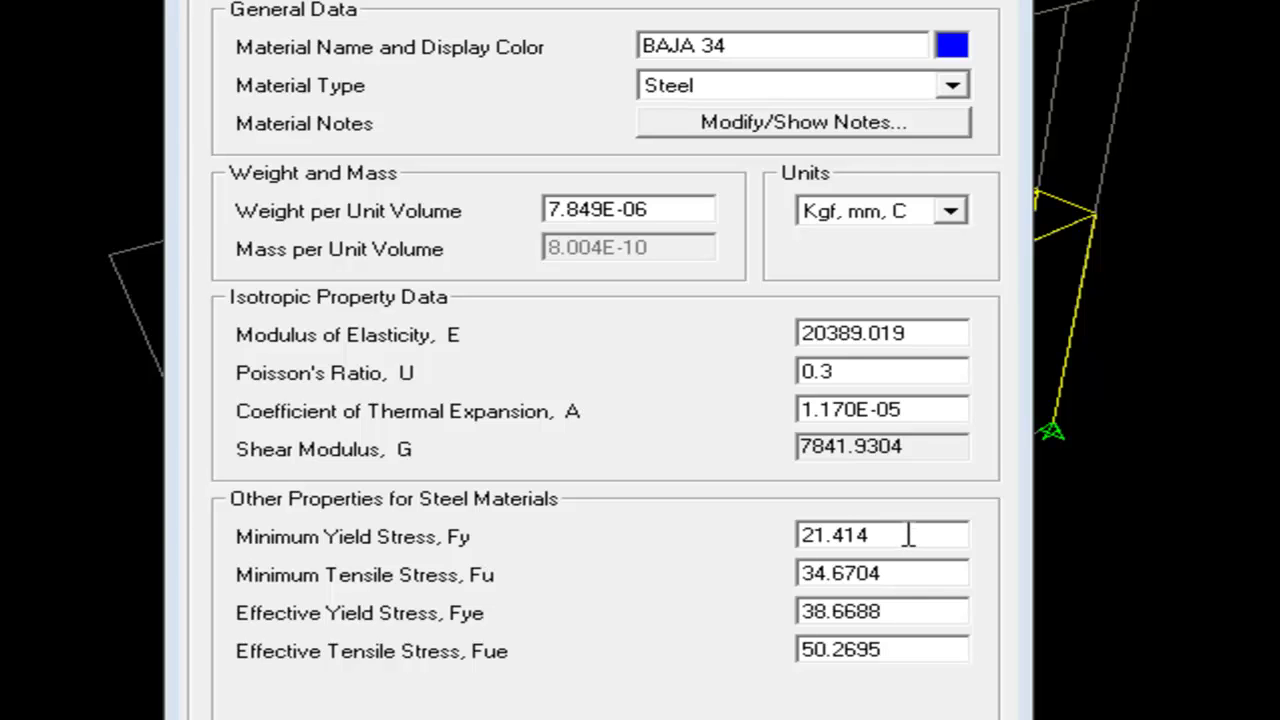
Set the Minimum Yield Stress, Fy, of BAJA 34 to 210 MPa.
double_click(908, 536)
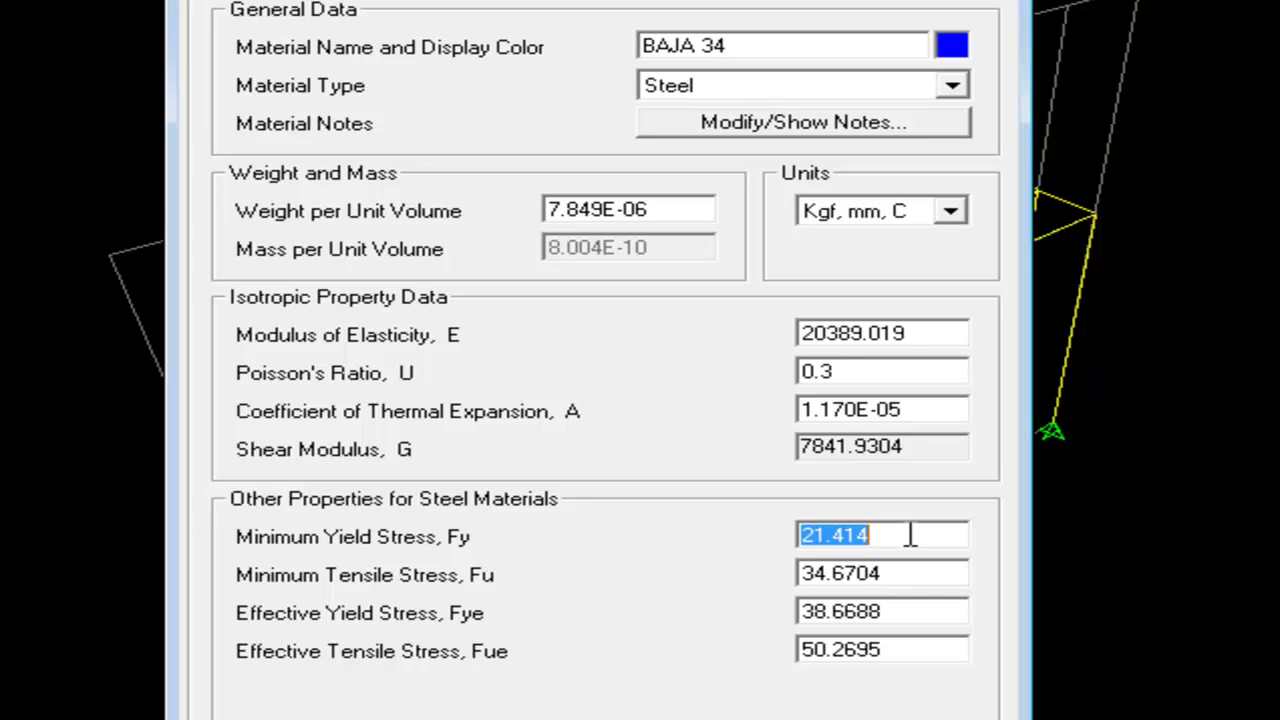
type("21")
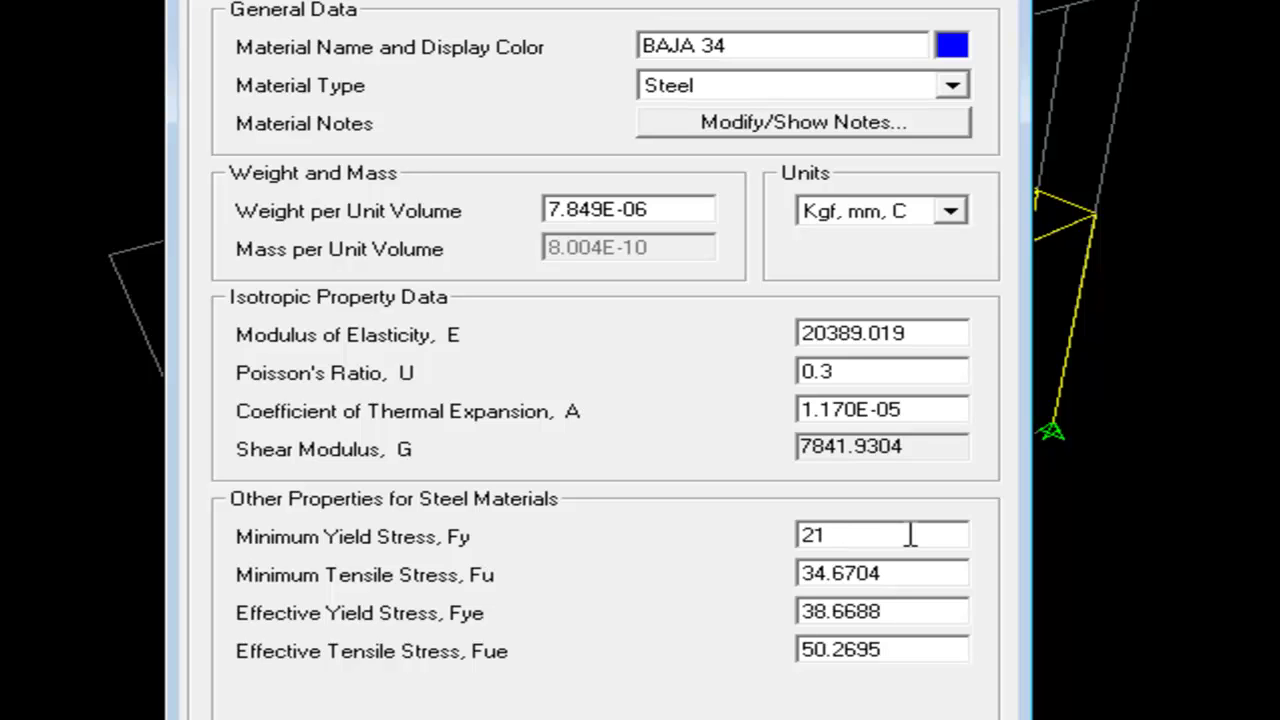
type("0mpa")
left_click(916, 583)
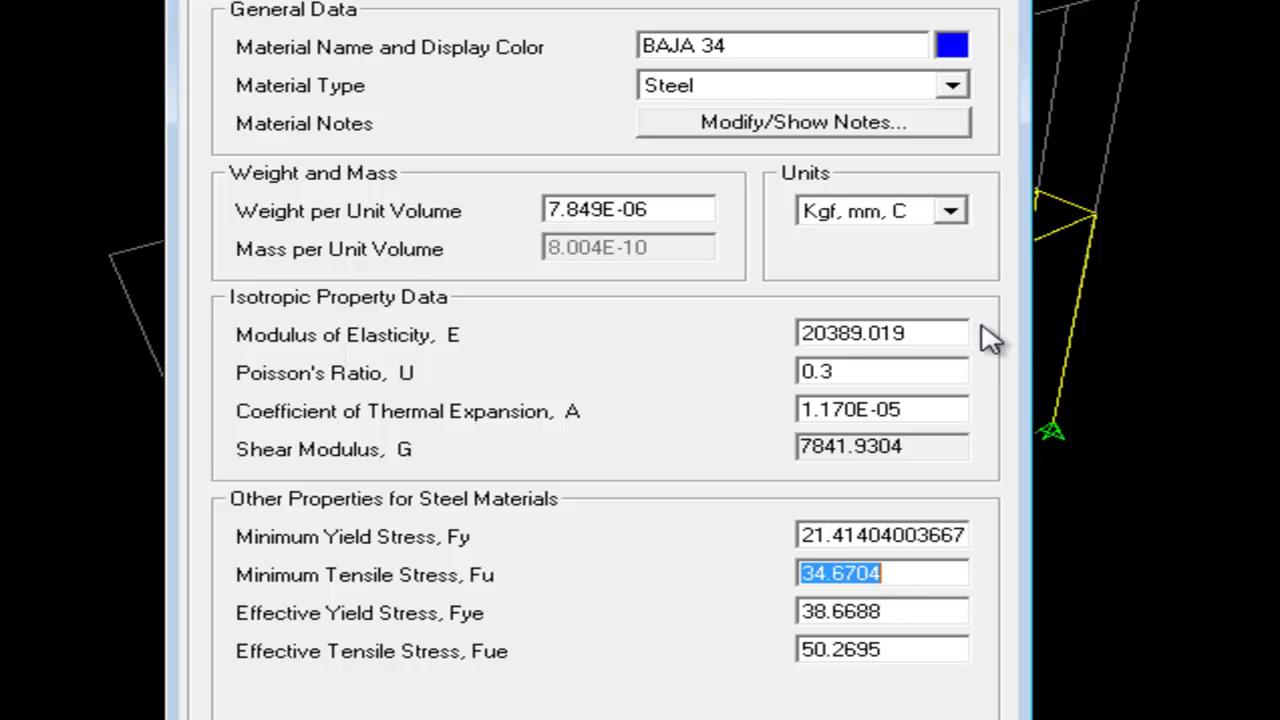
Change the material property units of BAJA 34 to N, mm, C.
left_click(950, 212)
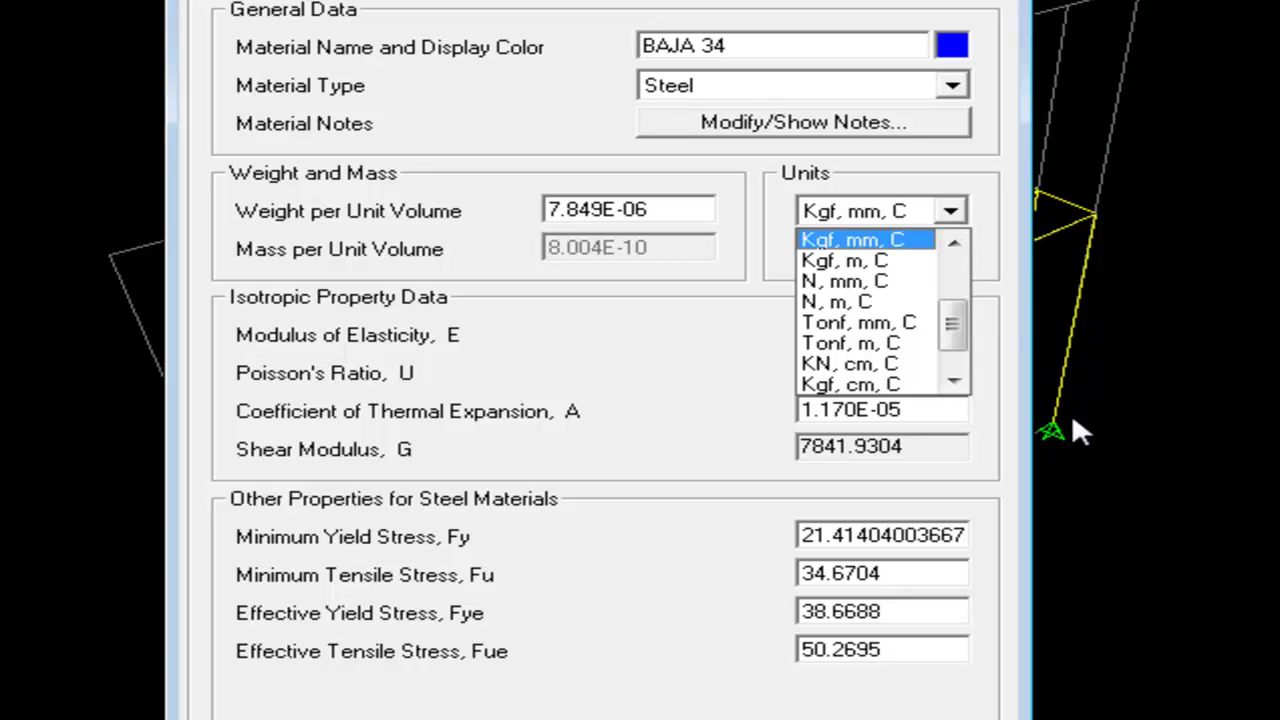
left_click_drag(956, 328, 956, 293)
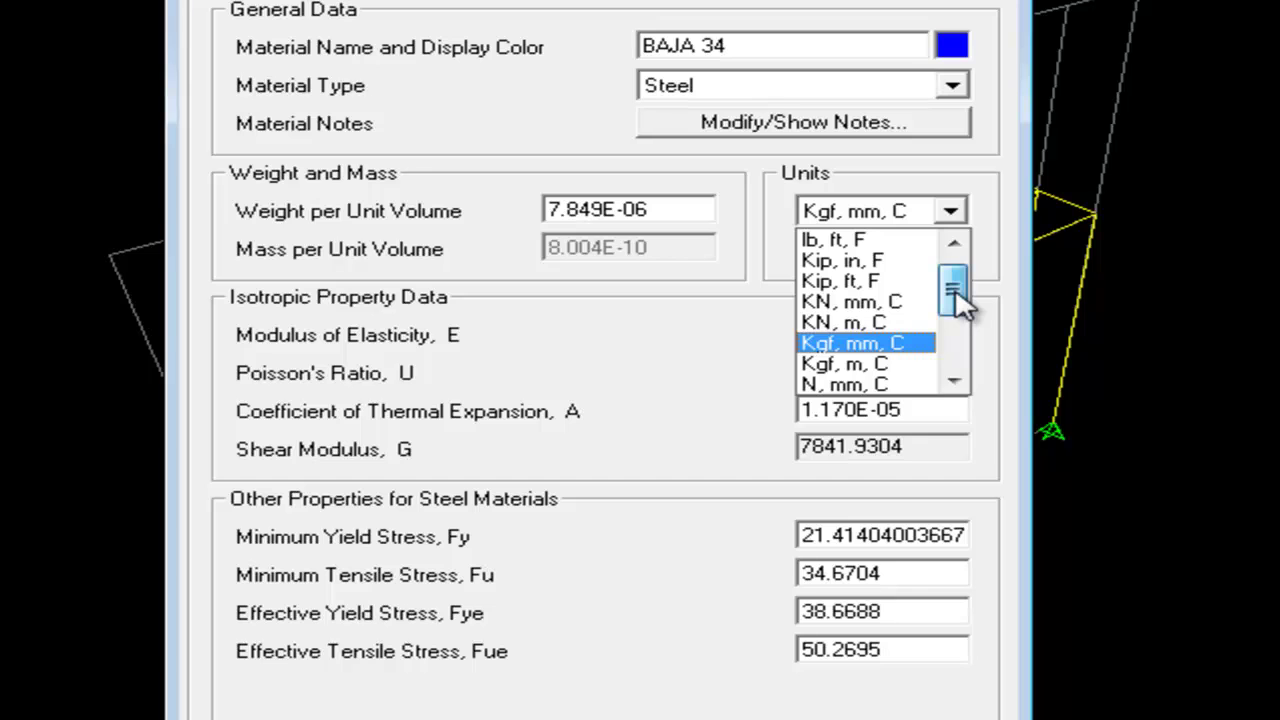
left_click(812, 384)
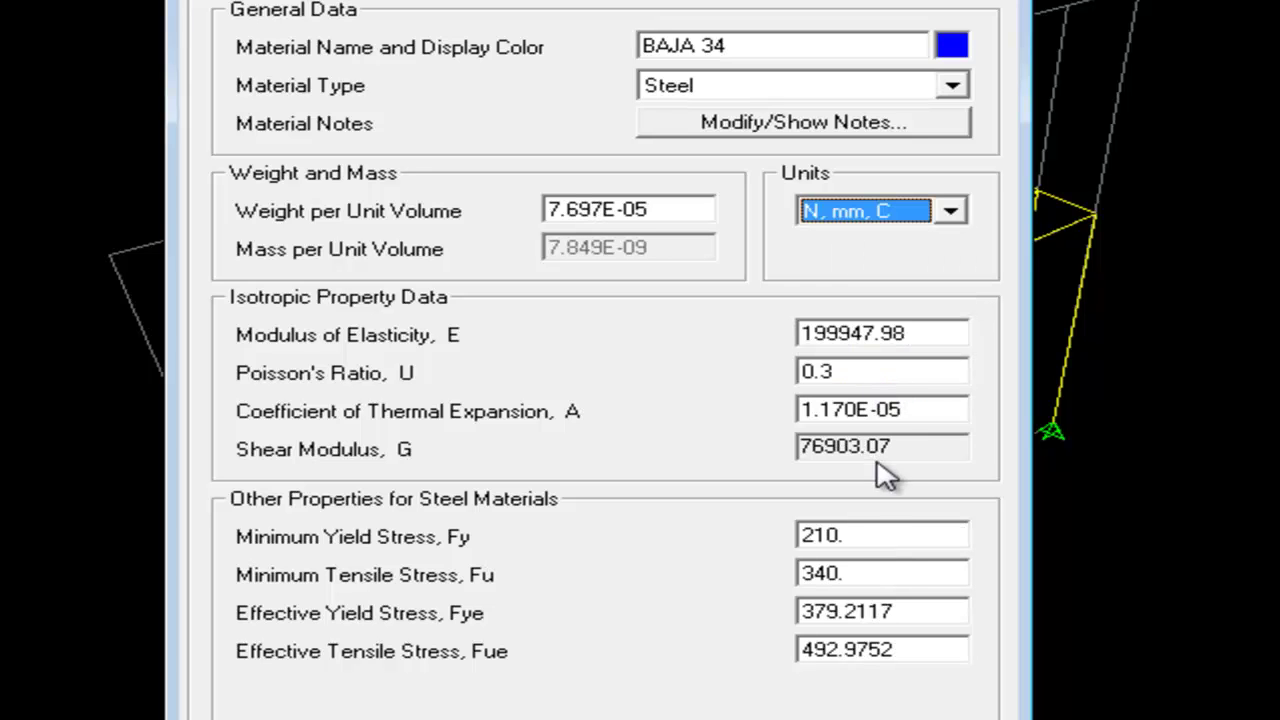
Set the Minimum Tensile Stress, Fu, of BAJA 34 to 1.3 times 210, giving 273 N/mm².
left_click(878, 535)
left_click(878, 535)
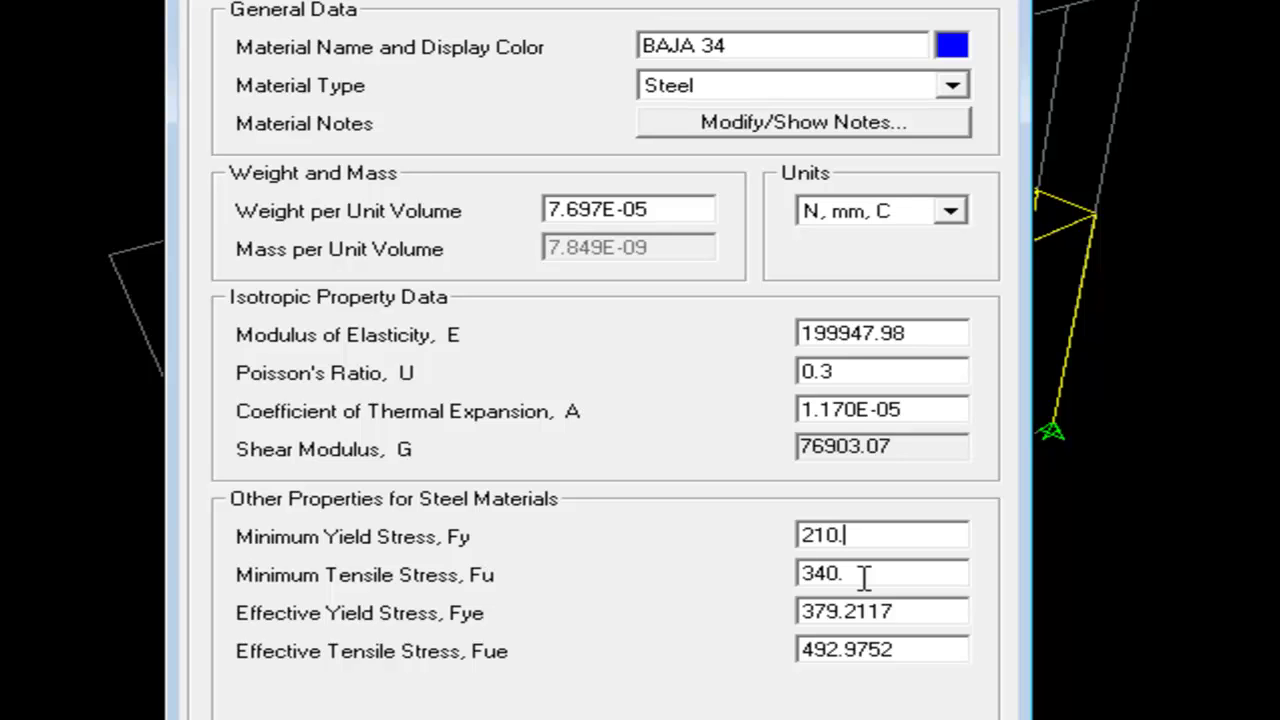
key("Tab")
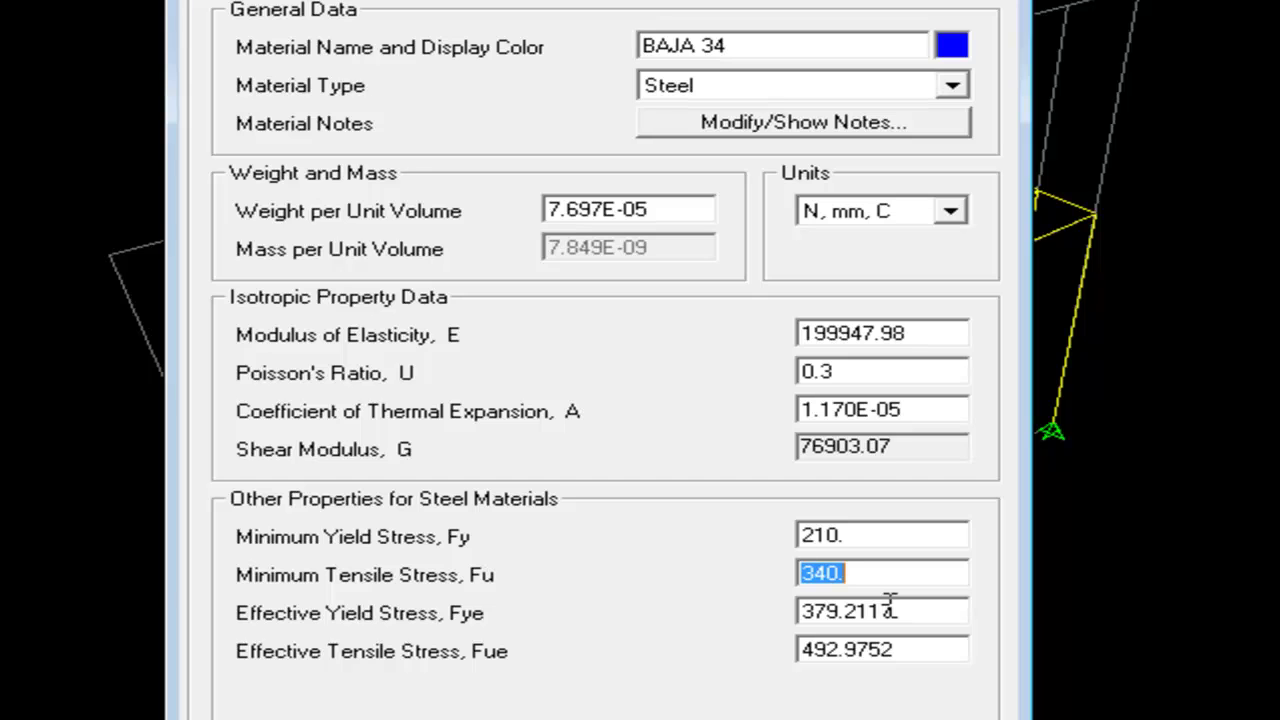
type("210")
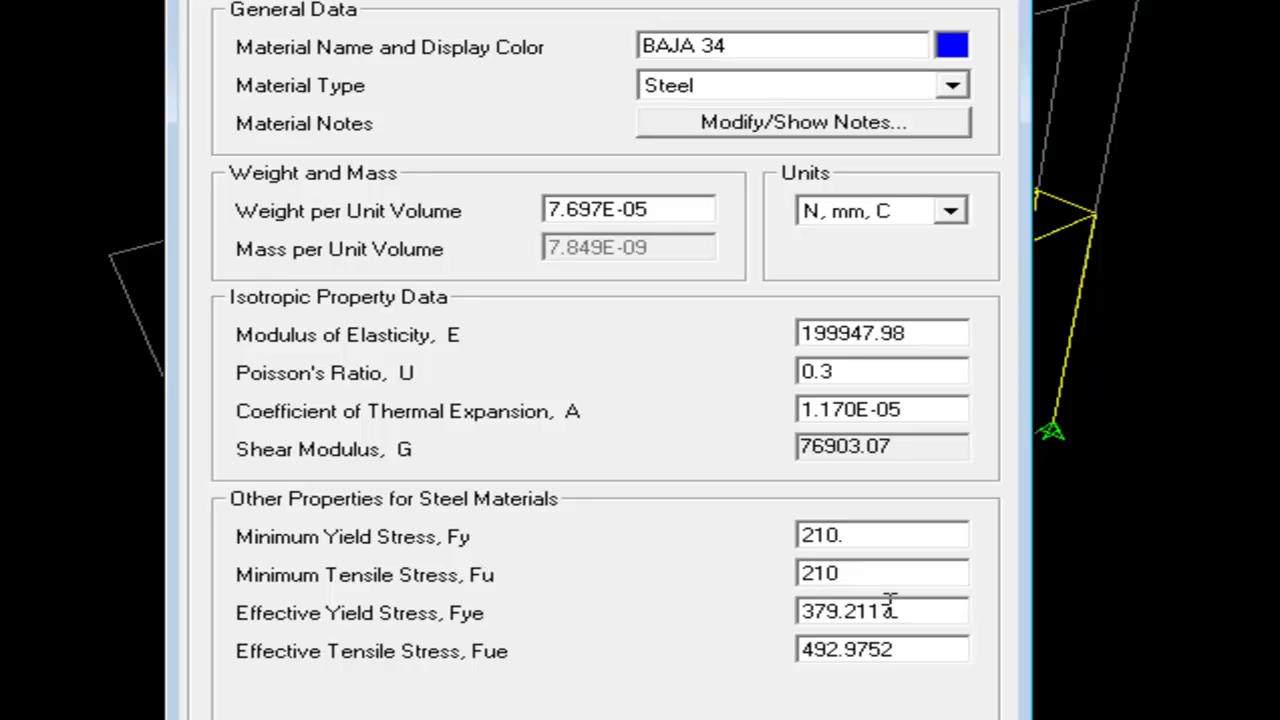
type("0")
type("1.3")
Set the Effective Yield Stress, Fye, to 1.1*210 (231) and the Effective Tensile Stress, Fue, to 1.4*210 (294).
left_click(927, 614)
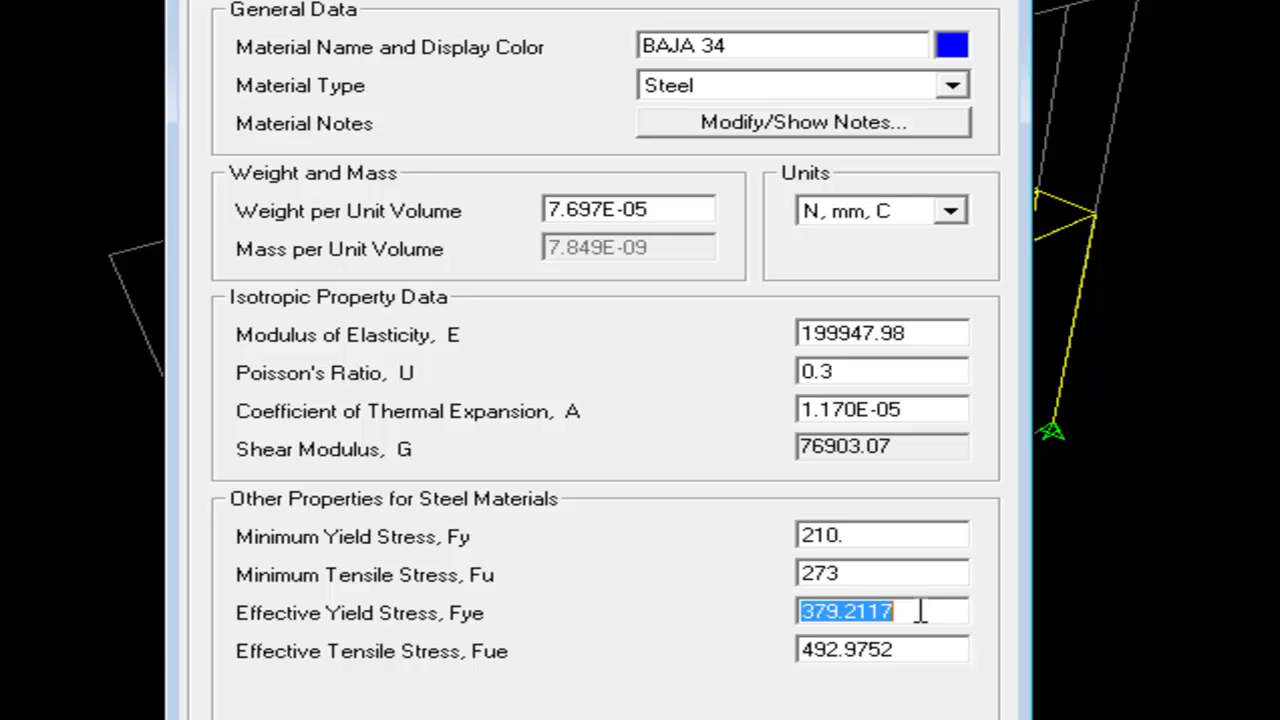
type("1.1")
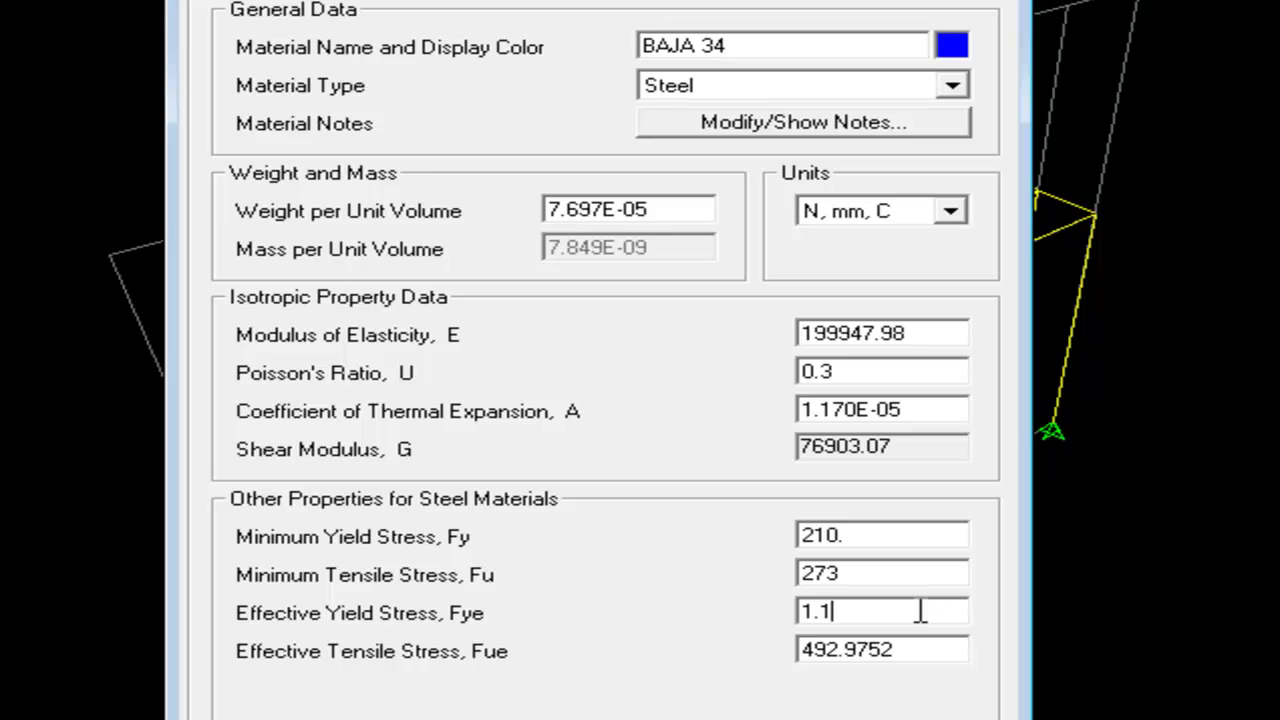
type("*210")
key("Tab")
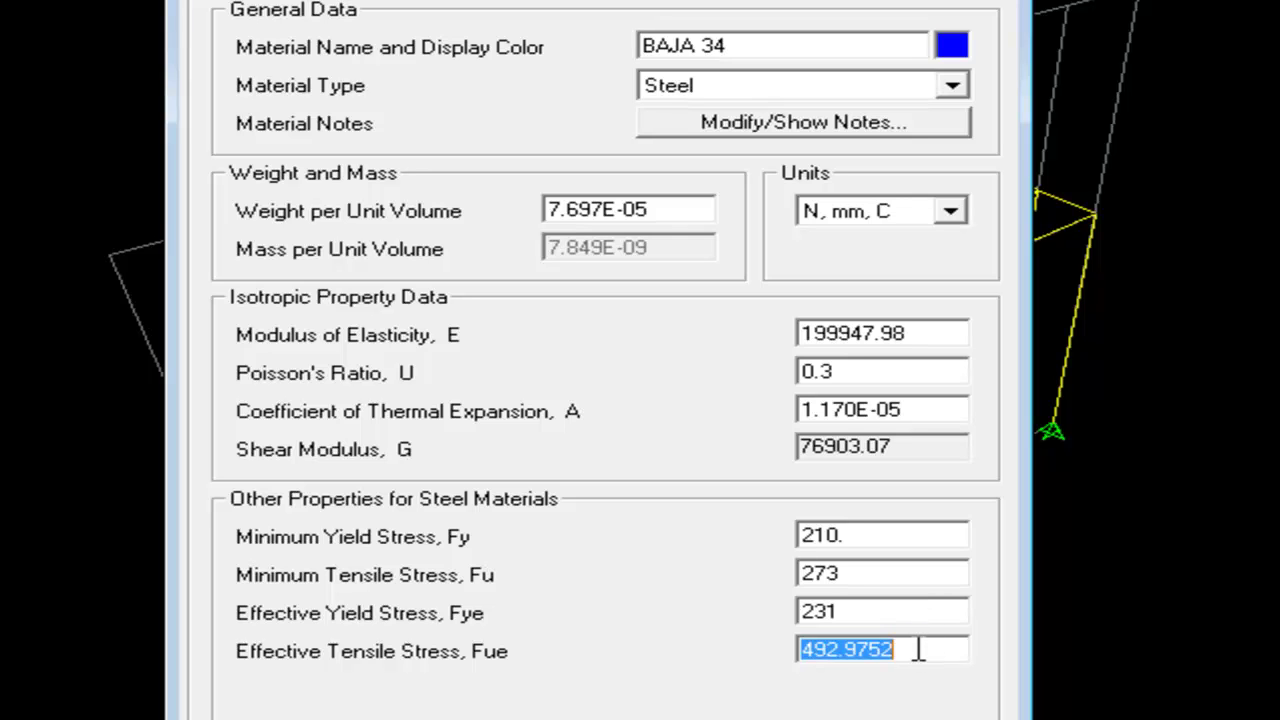
type("1.4")
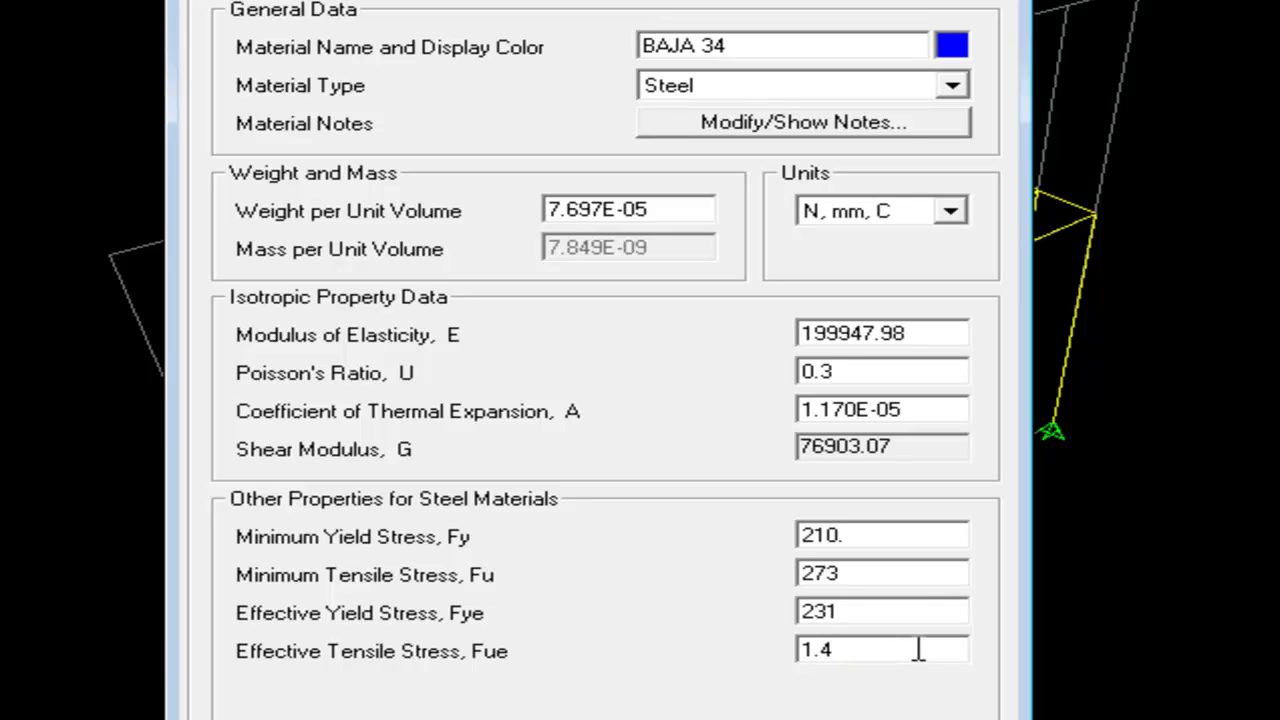
type("*210")
Set the Minimum Tensile Stress, Fu, of BAJA 34 to 340 and accept the material definitions.
left_click(936, 613)
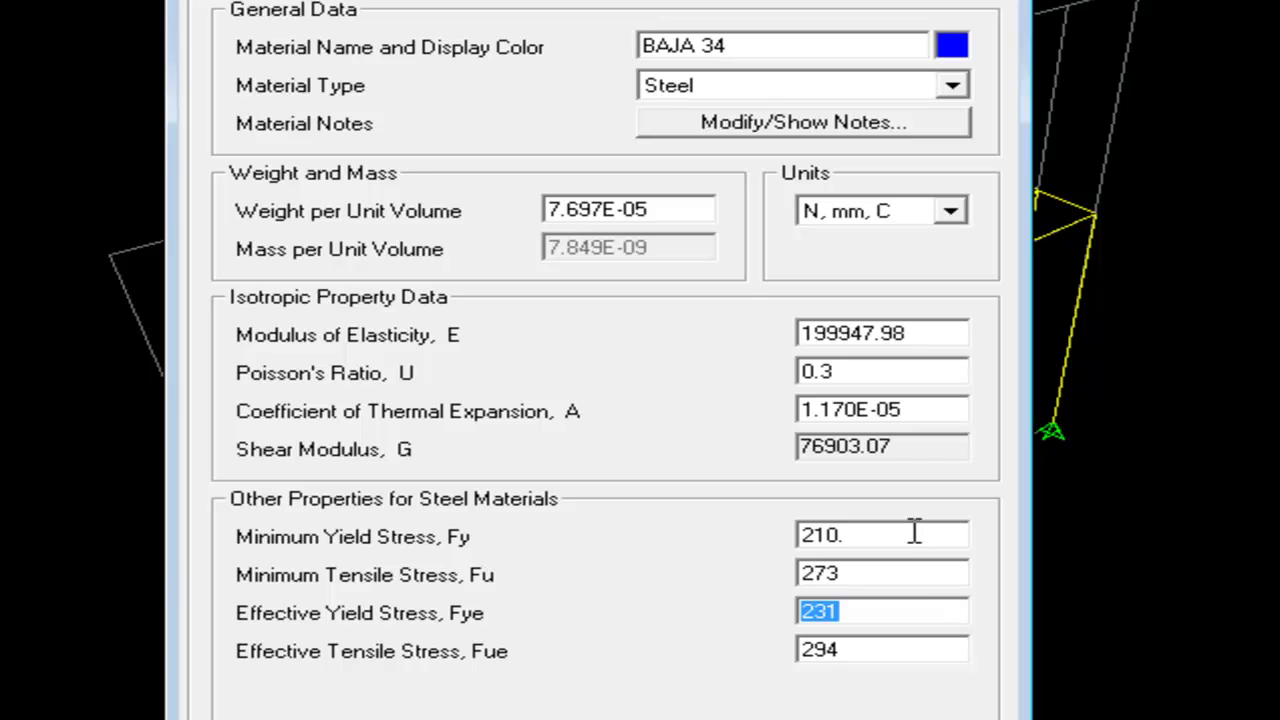
left_click(912, 536)
left_click(906, 580)
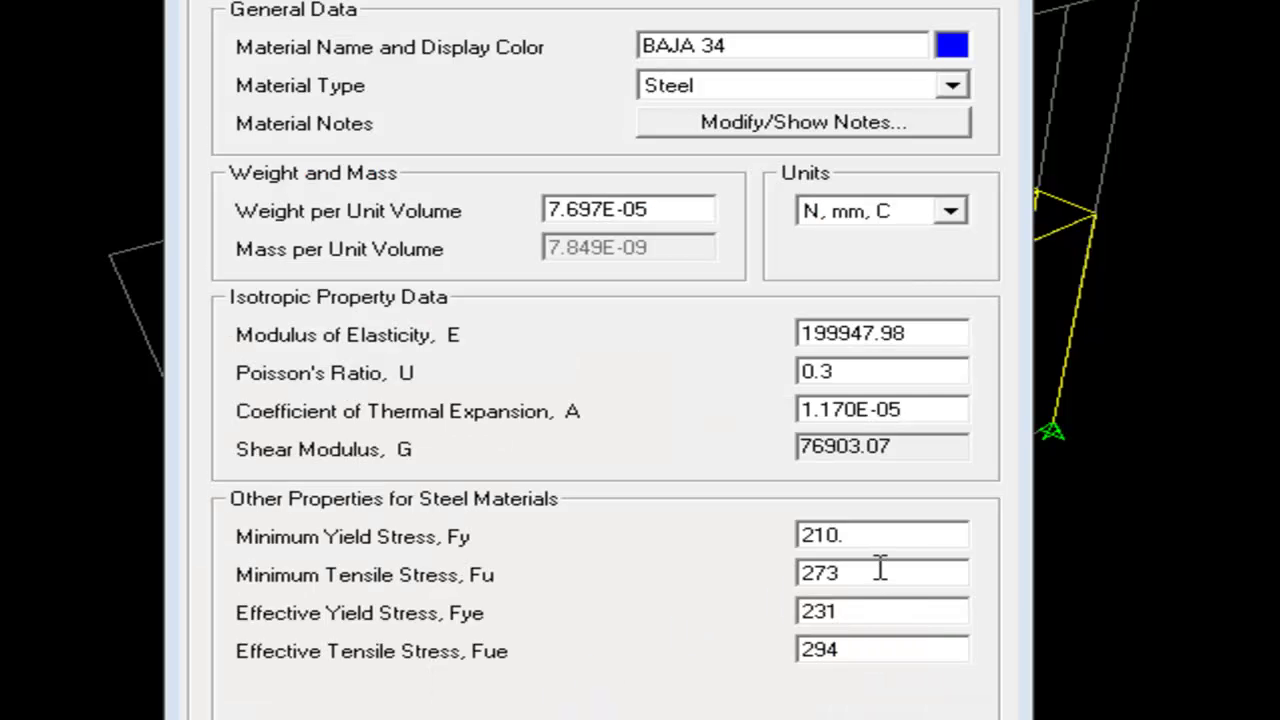
left_click(877, 569)
double_click(871, 569)
type("34")
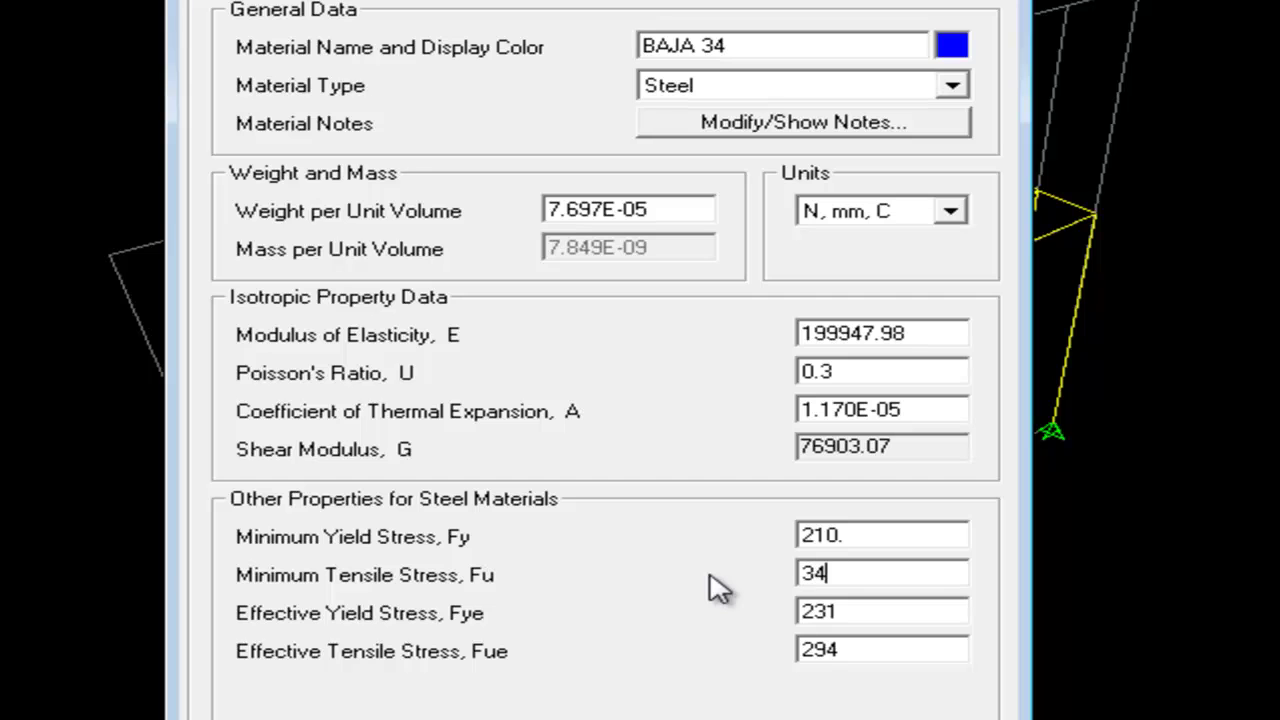
type("0")
double_click(857, 613)
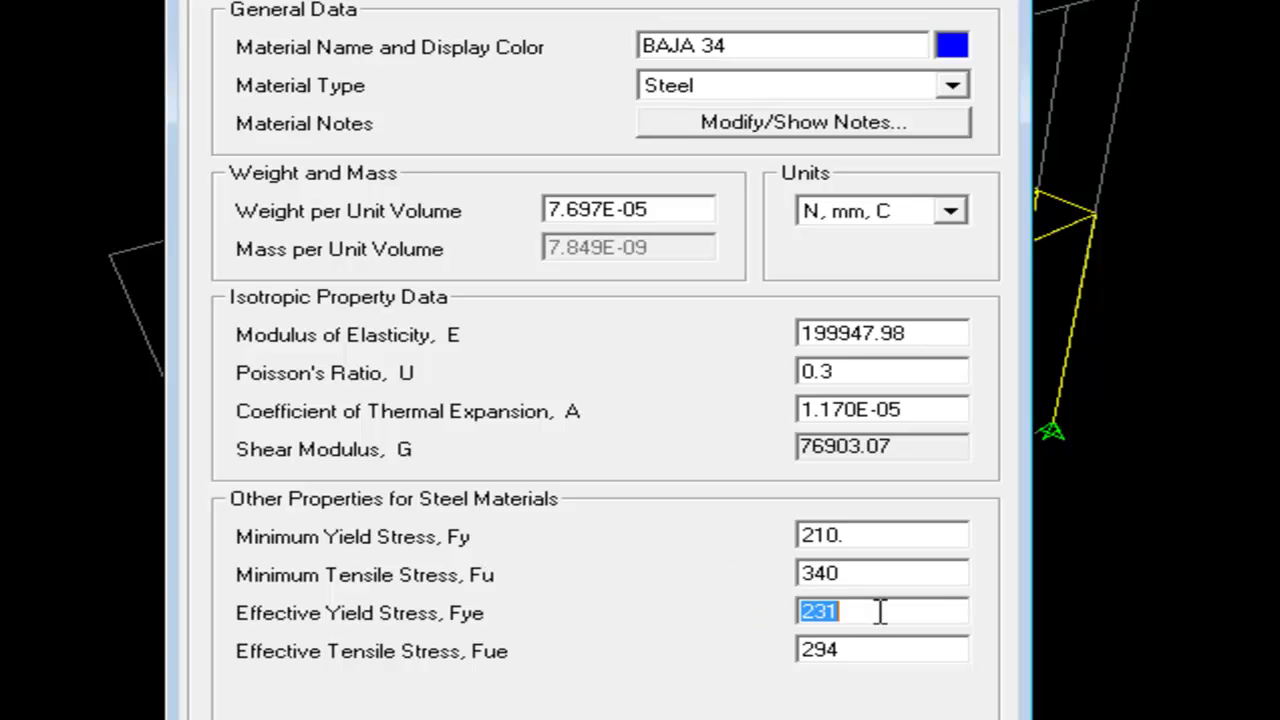
key("Return")
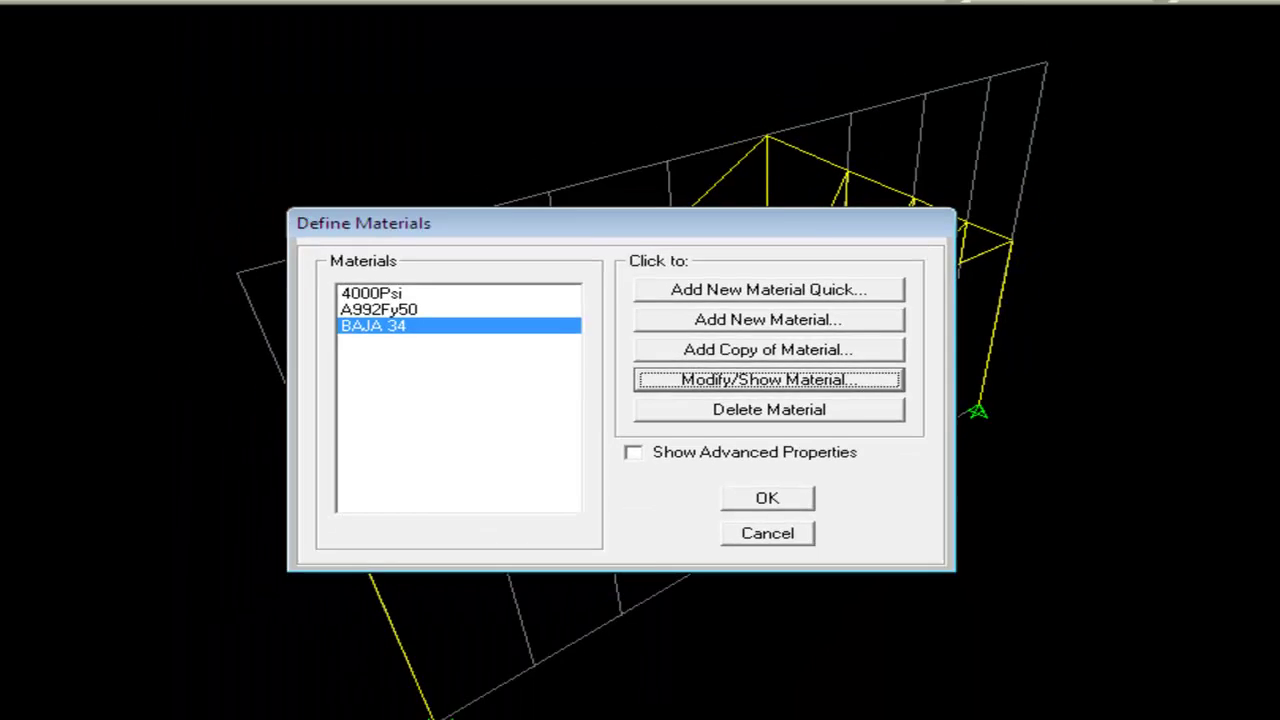
left_click(772, 464)
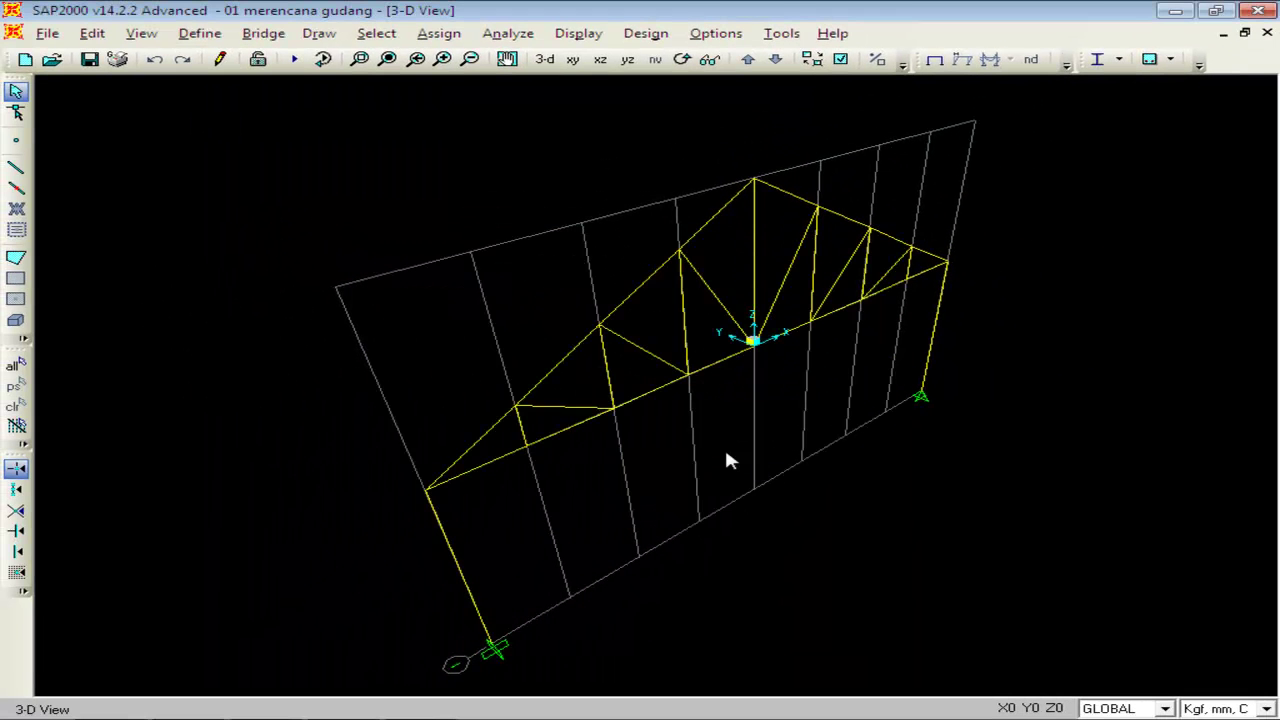
Run the analysis of the truss model and unlock the model for editing.
left_click(297, 60)
left_click(913, 480)
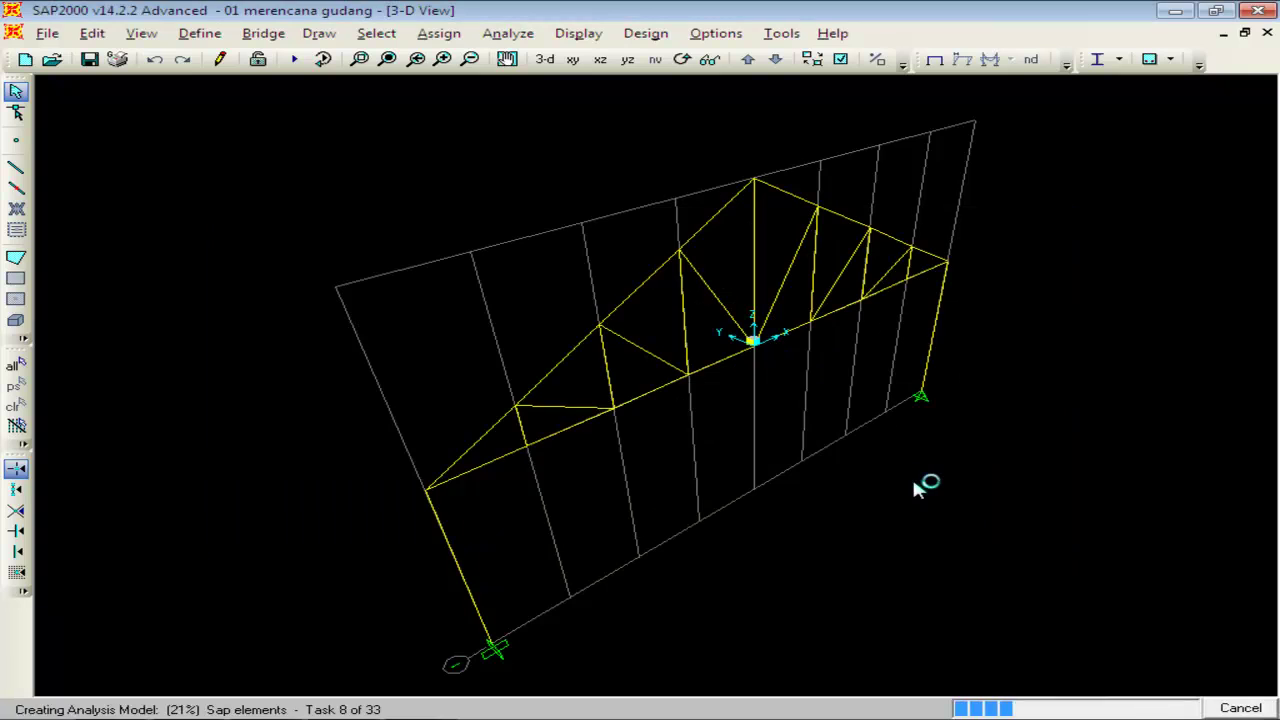
left_click(258, 59)
left_click(660, 443)
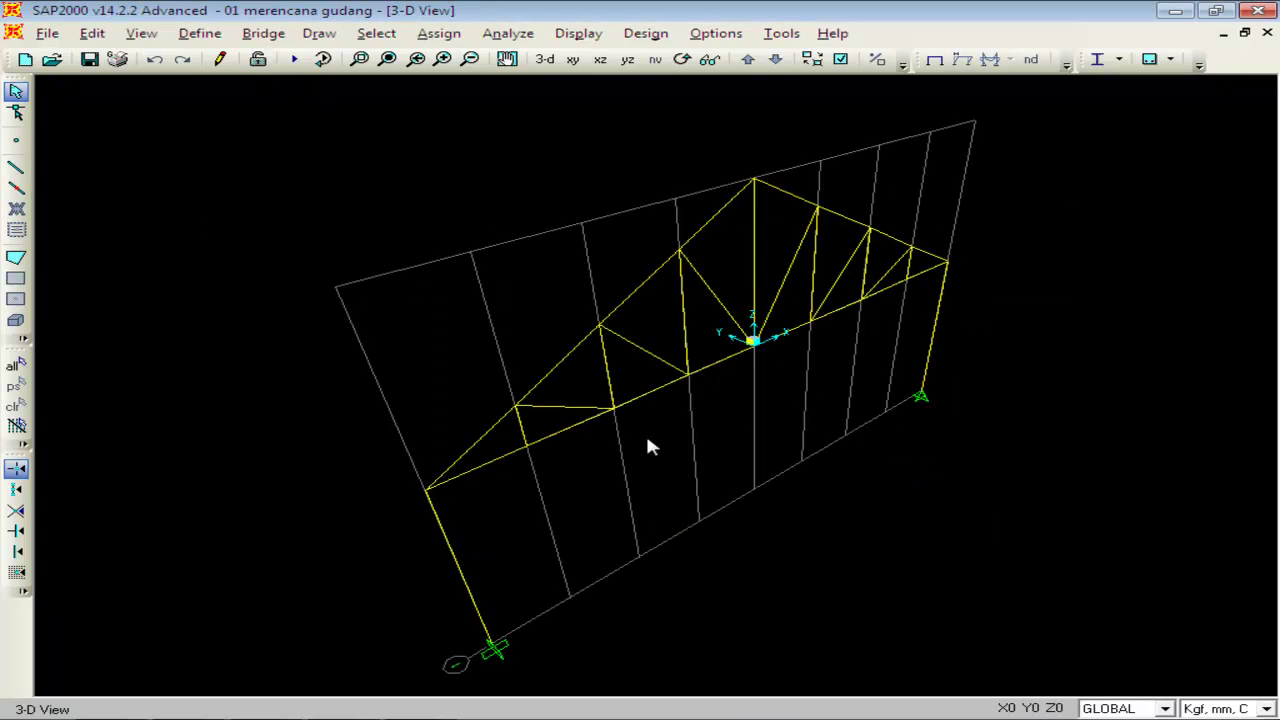
Open the property data of the BAJA 34 material from the material definitions.
left_click(200, 34)
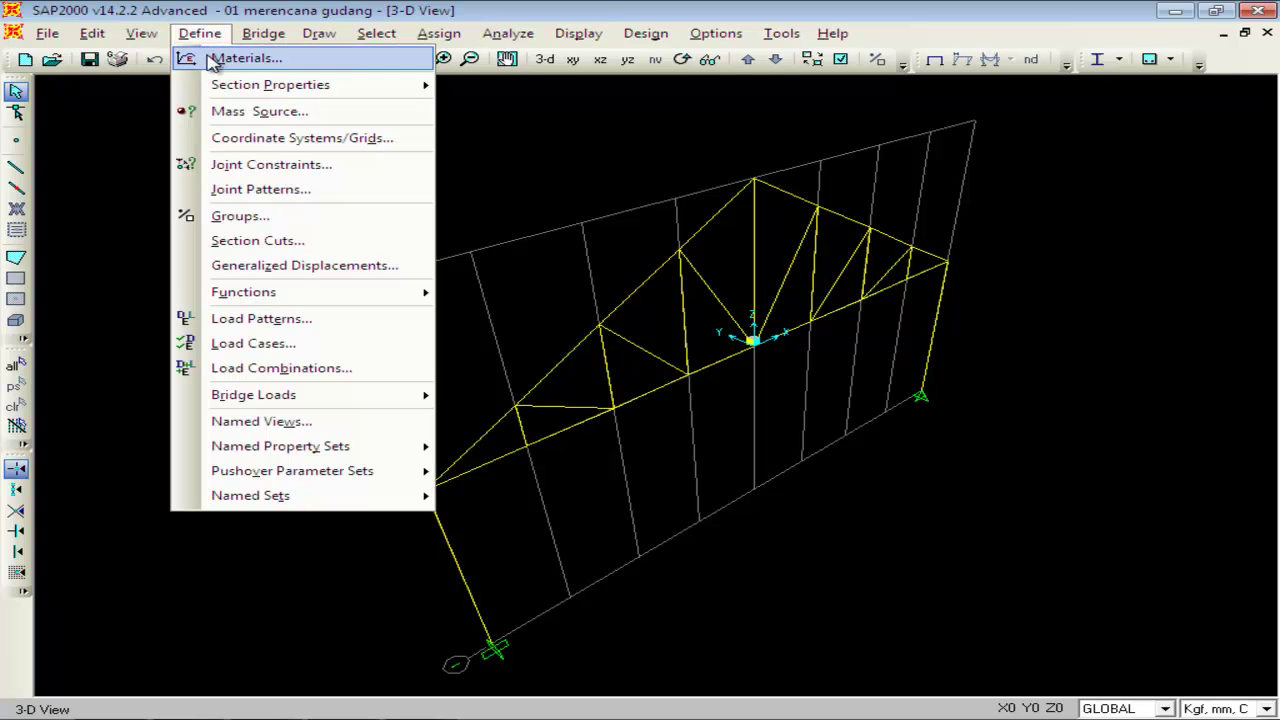
left_click(212, 57)
left_click(460, 329)
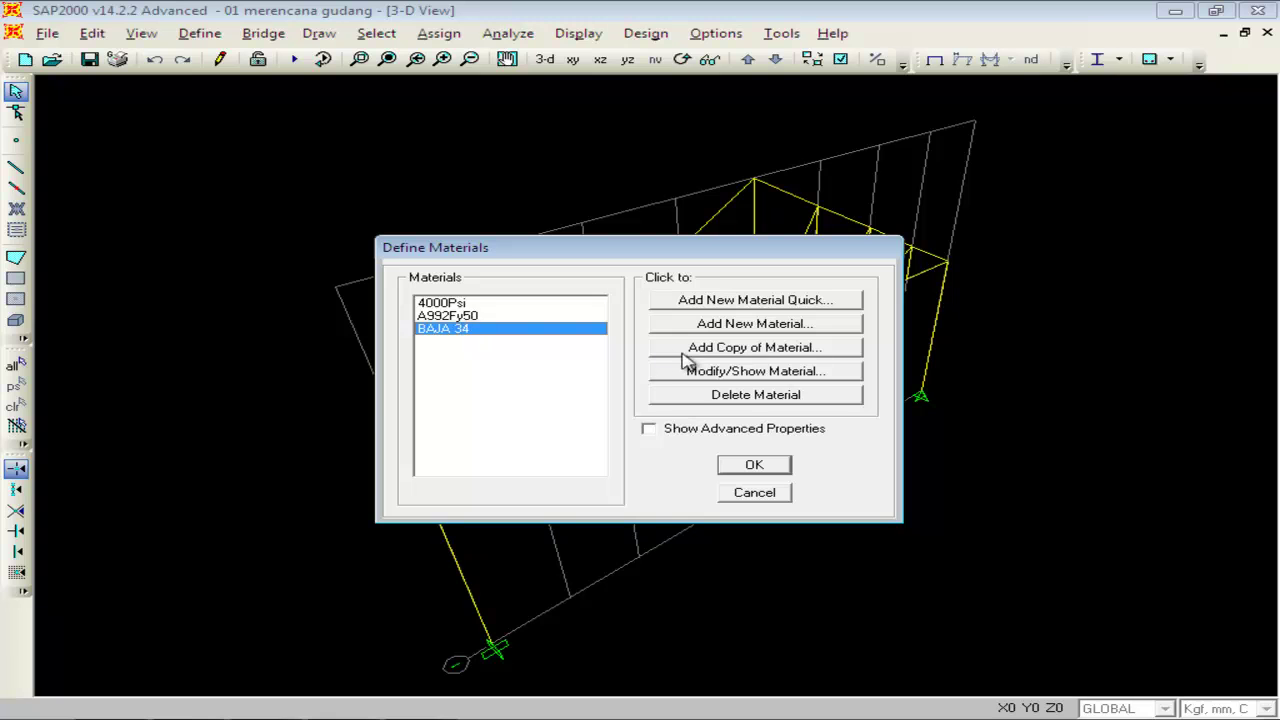
left_click(748, 377)
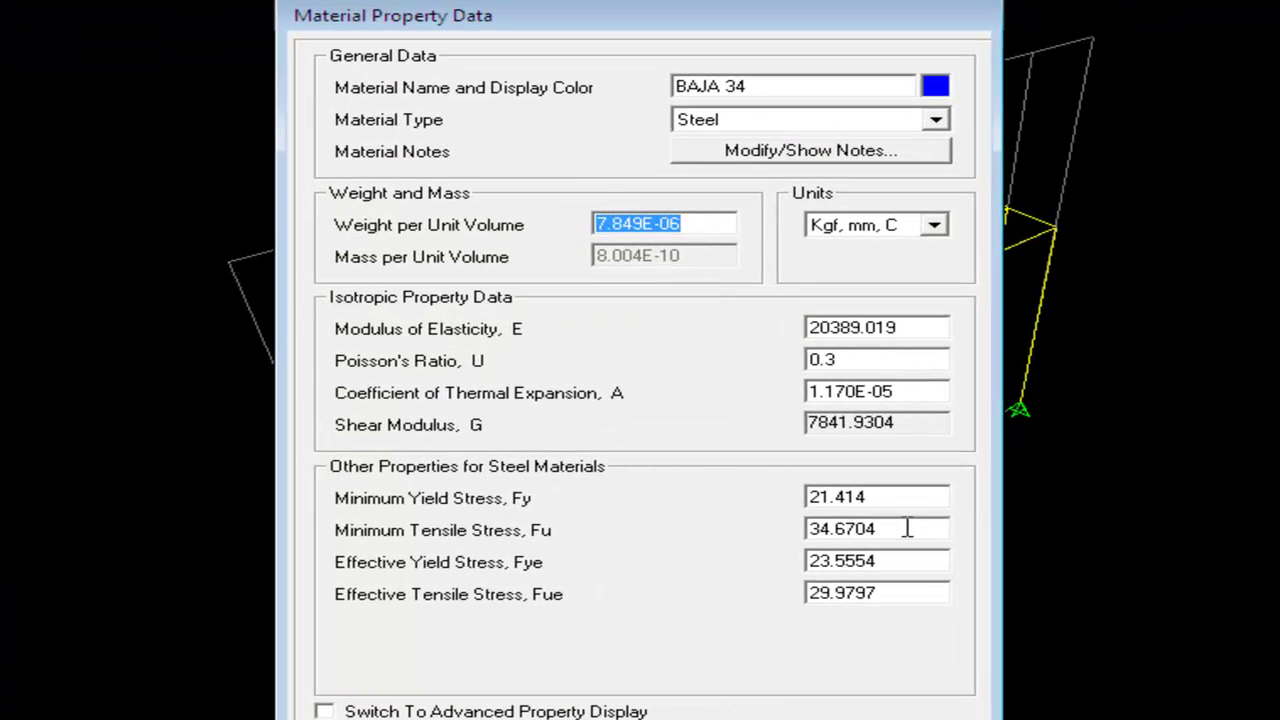
Display the BAJA 34 properties in N, mm, C and check the yield and tensile stresses.
left_click(936, 228)
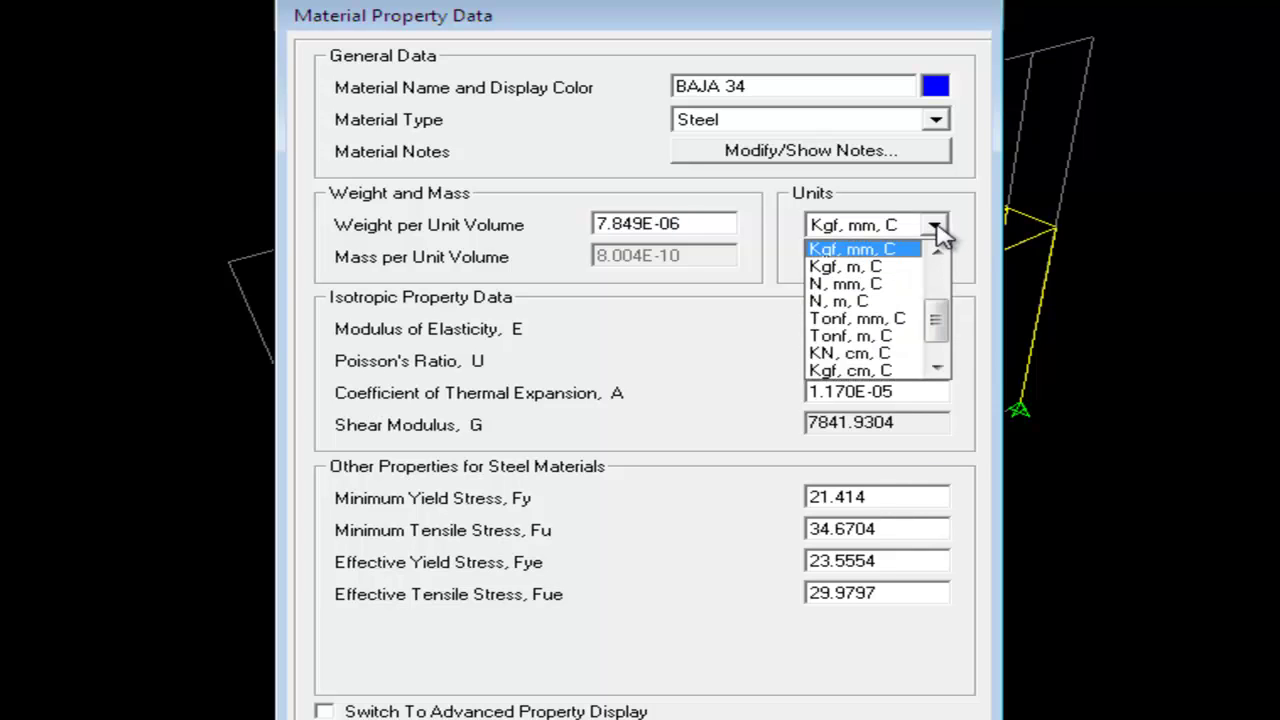
left_click(937, 252)
left_click(937, 252)
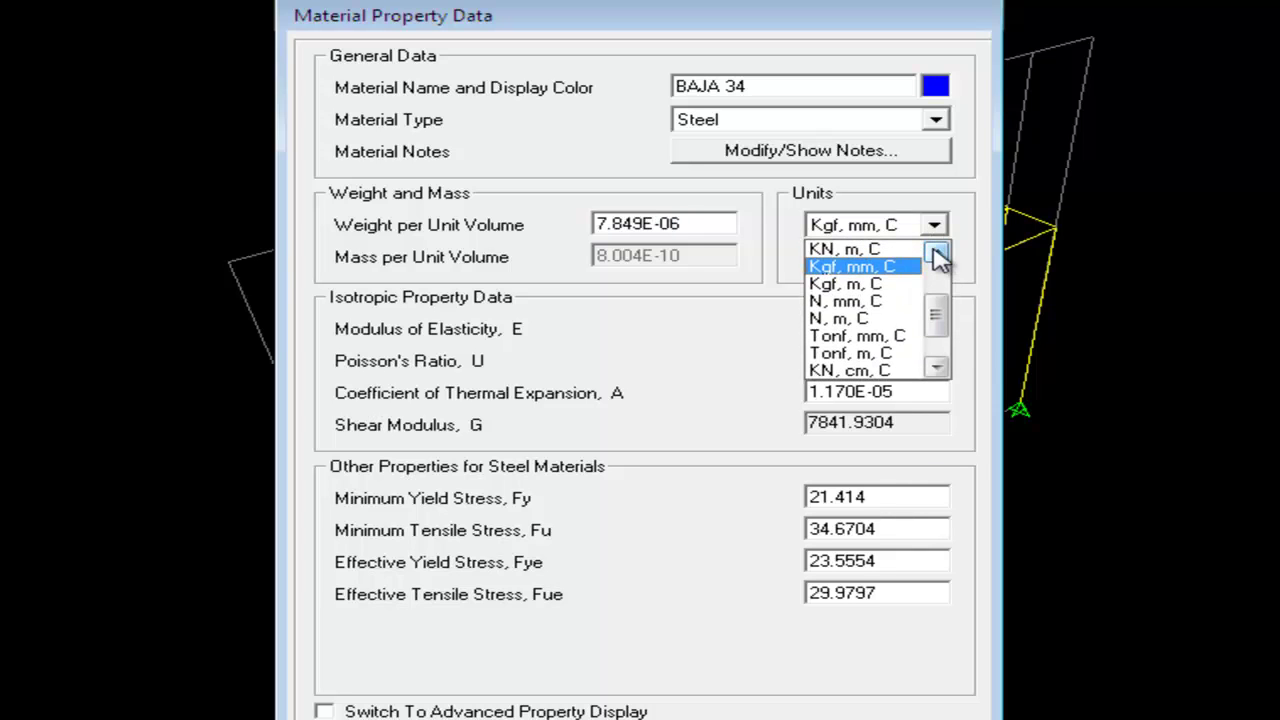
left_click(937, 252)
left_click(937, 252)
left_click(937, 252)
left_click(937, 252)
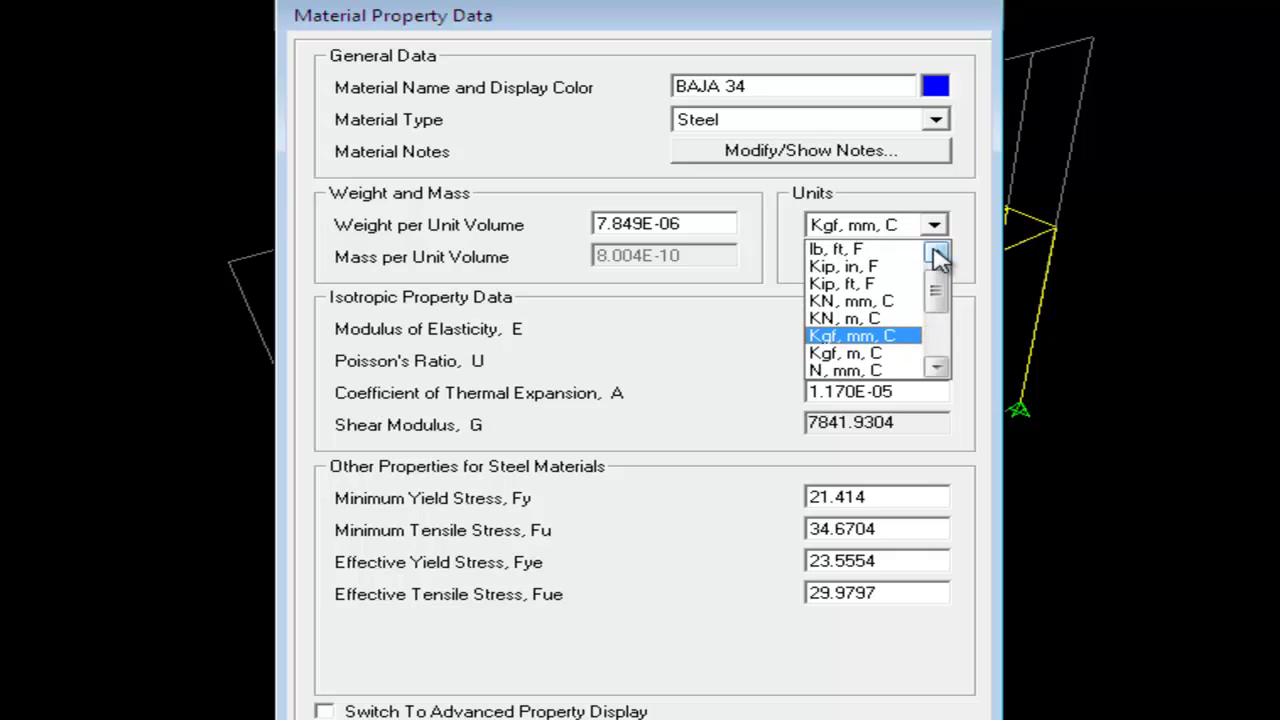
left_click(937, 252)
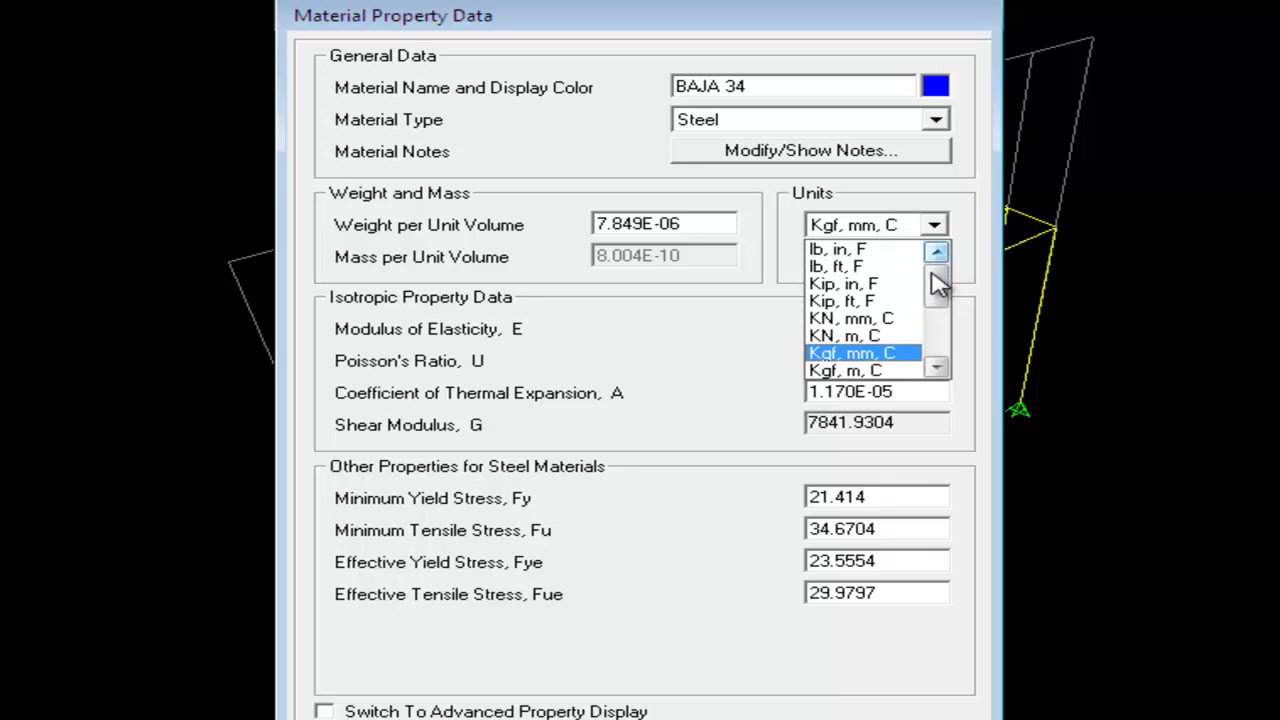
left_click(935, 370)
left_click(935, 370)
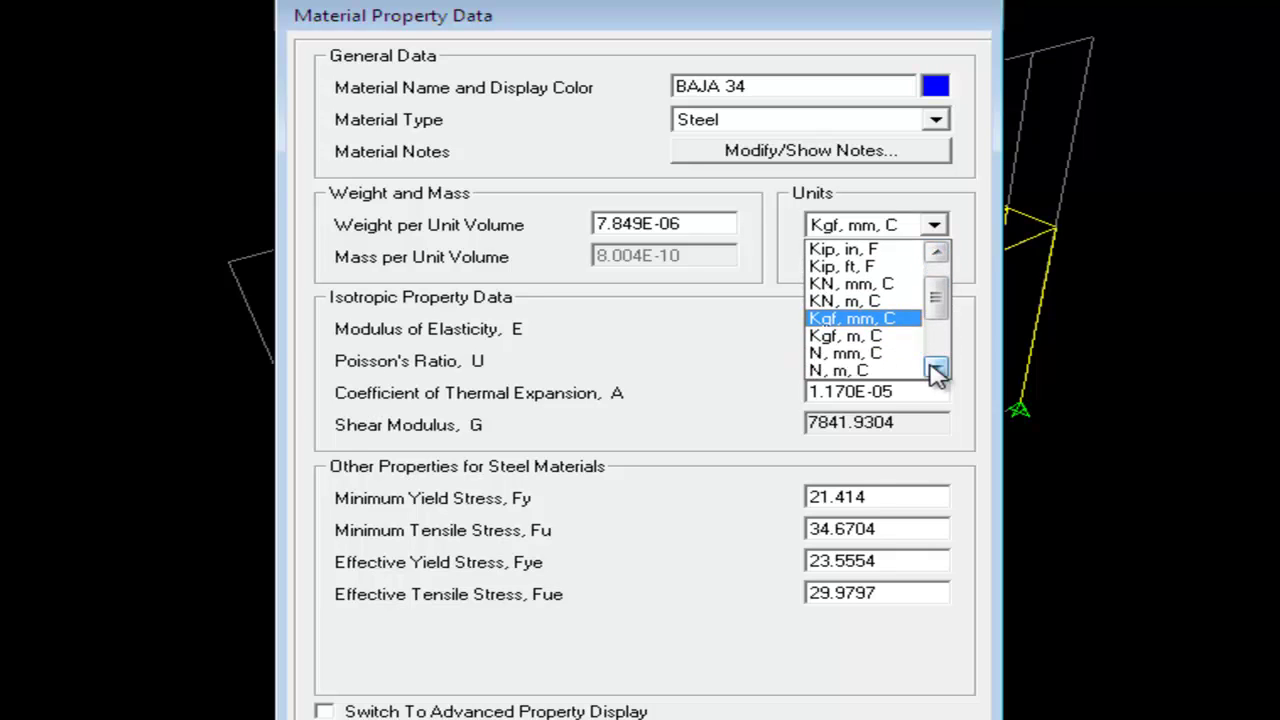
left_click(876, 354)
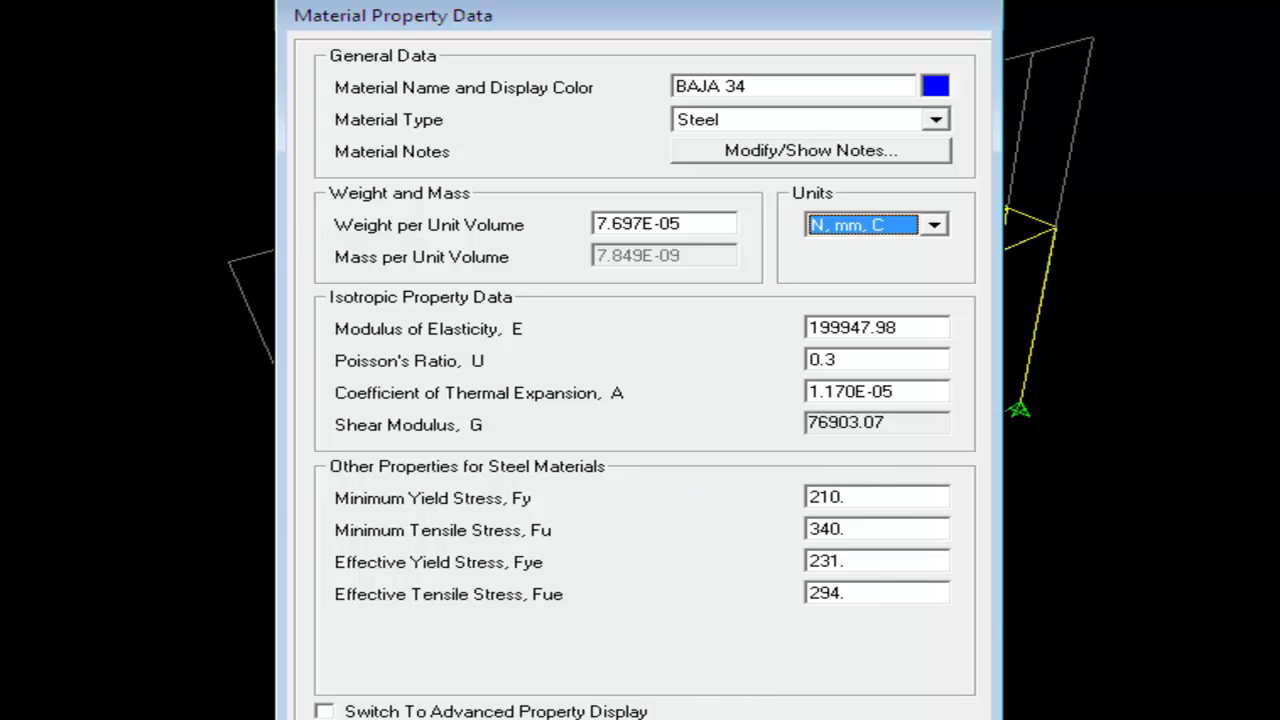
key("Return")
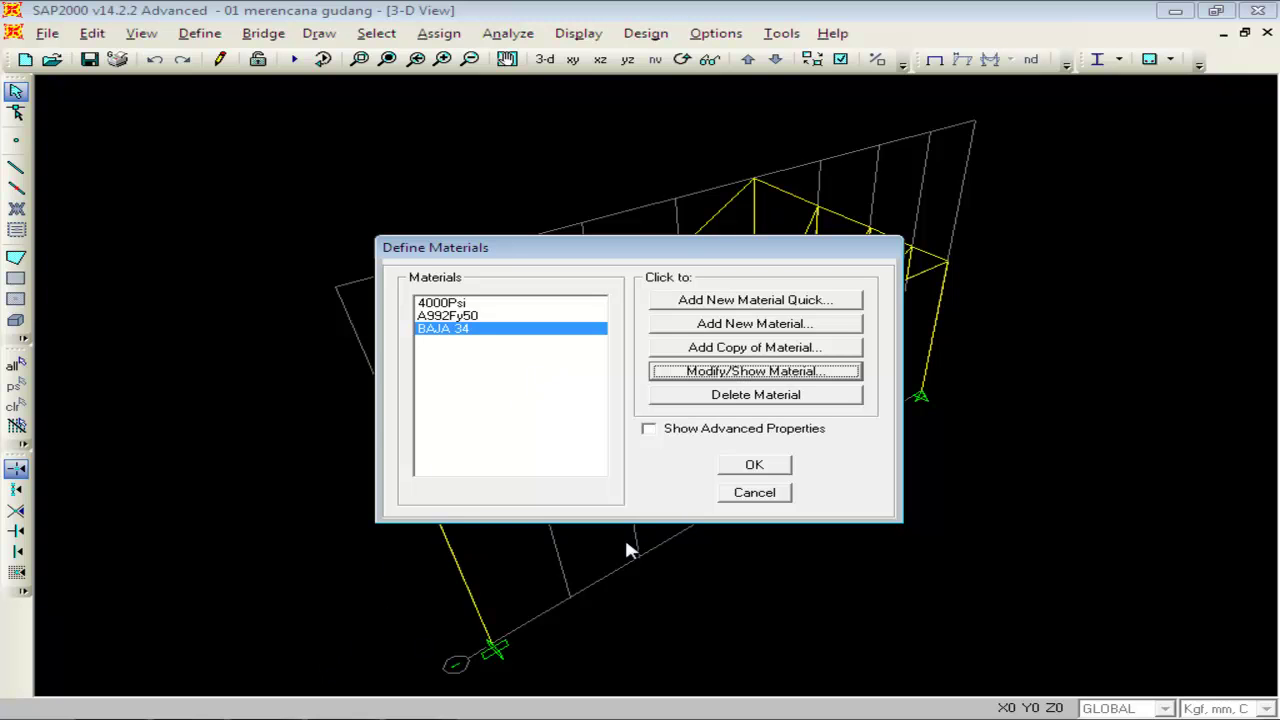
Review the BAJA 34 property data once more in N, mm, C and close the material definitions.
left_click(728, 373)
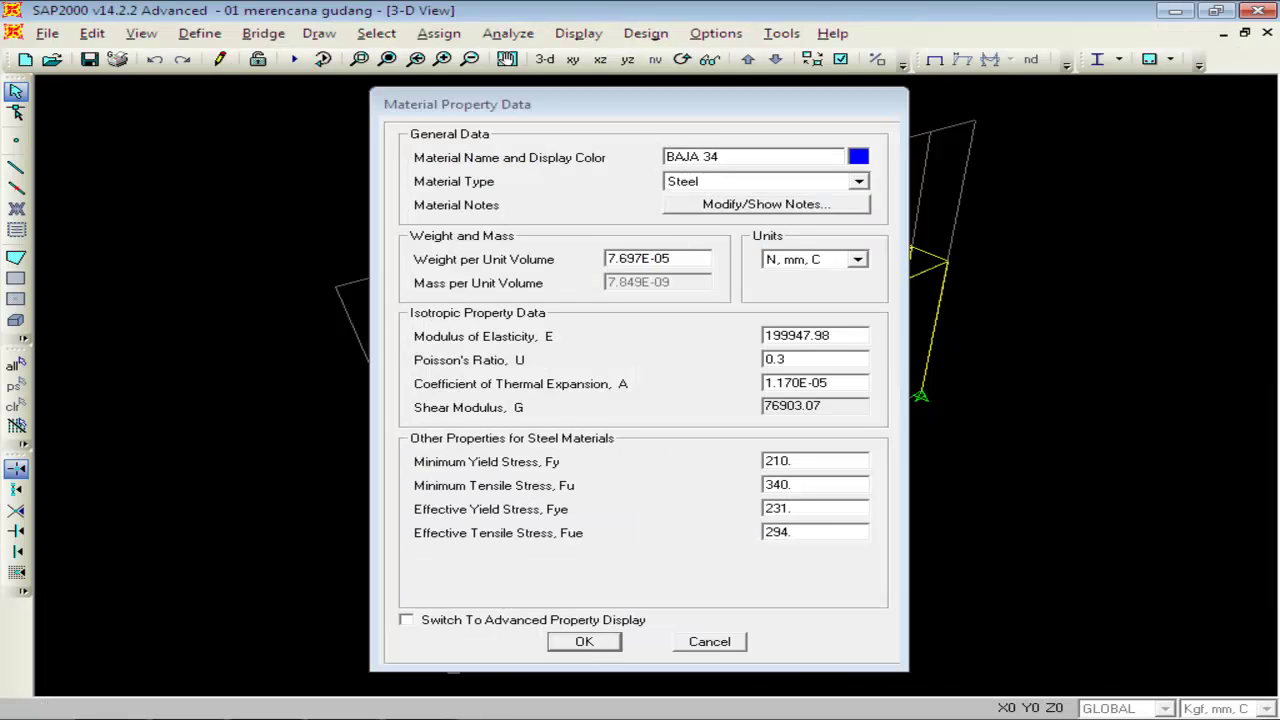
left_click(580, 643)
left_click(750, 466)
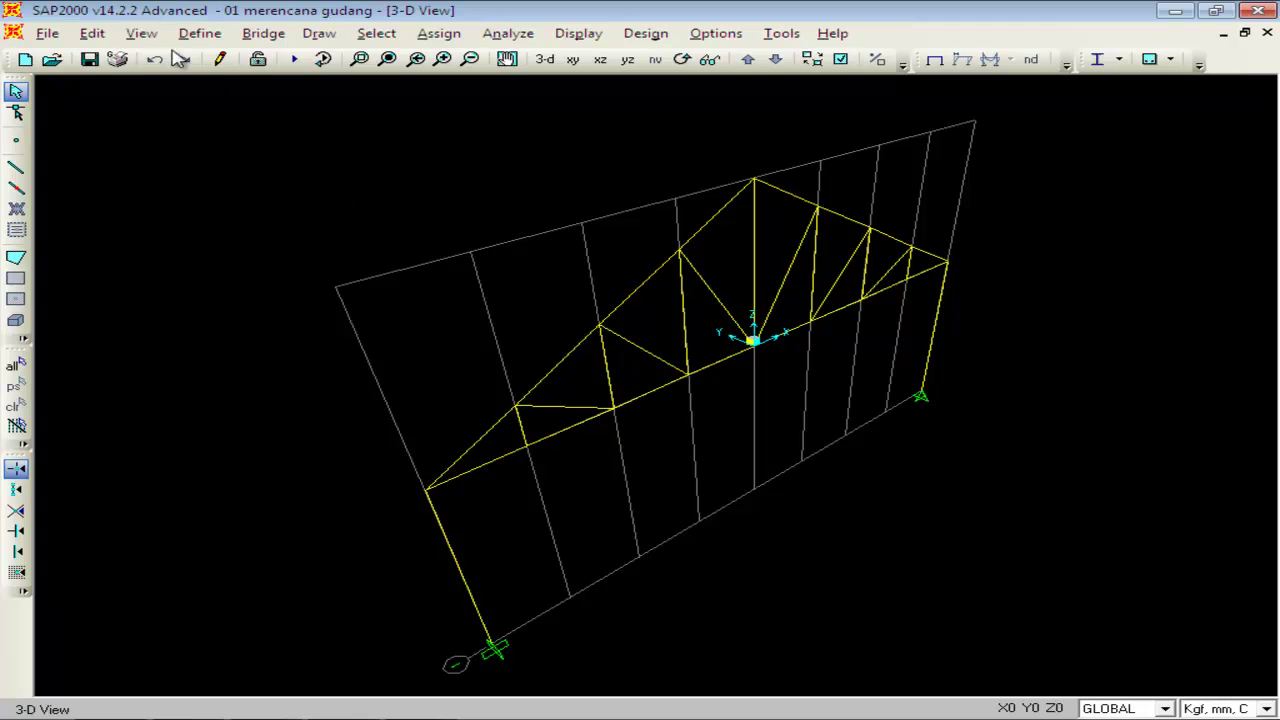
Turn on Extrude View and Fill Objects in the display options of the 3-D view.
left_click(140, 34)
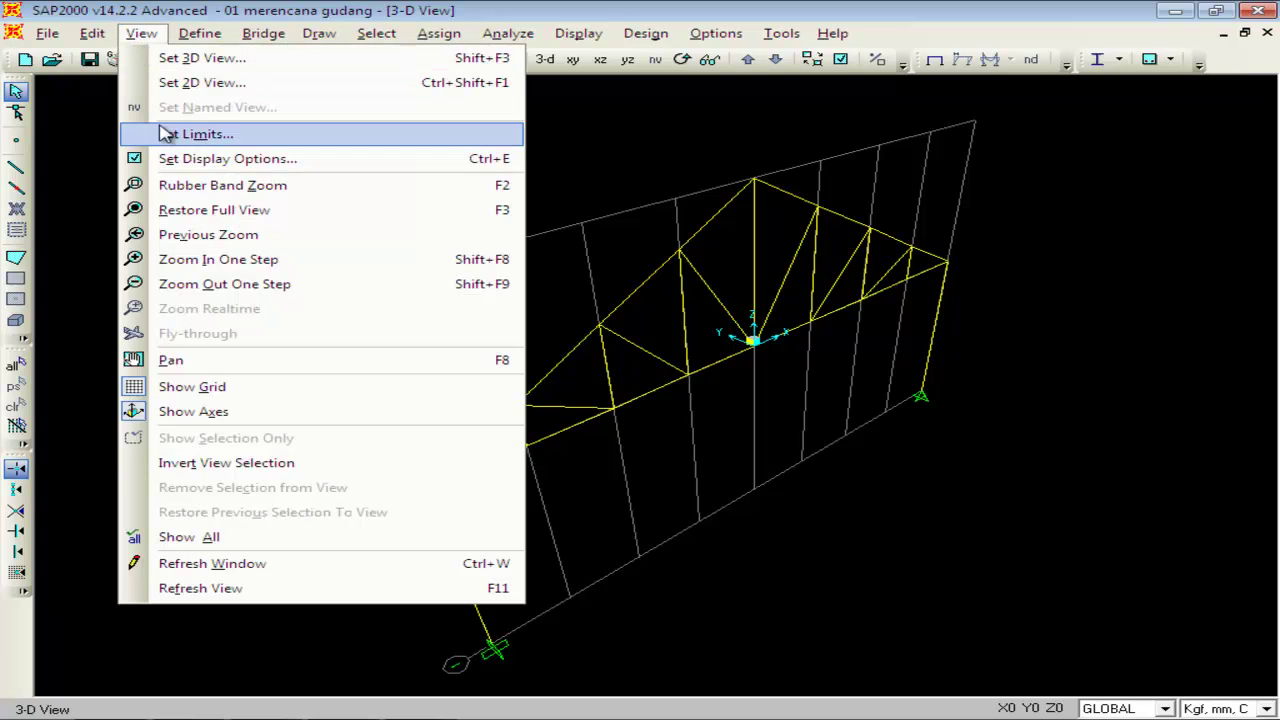
left_click(175, 160)
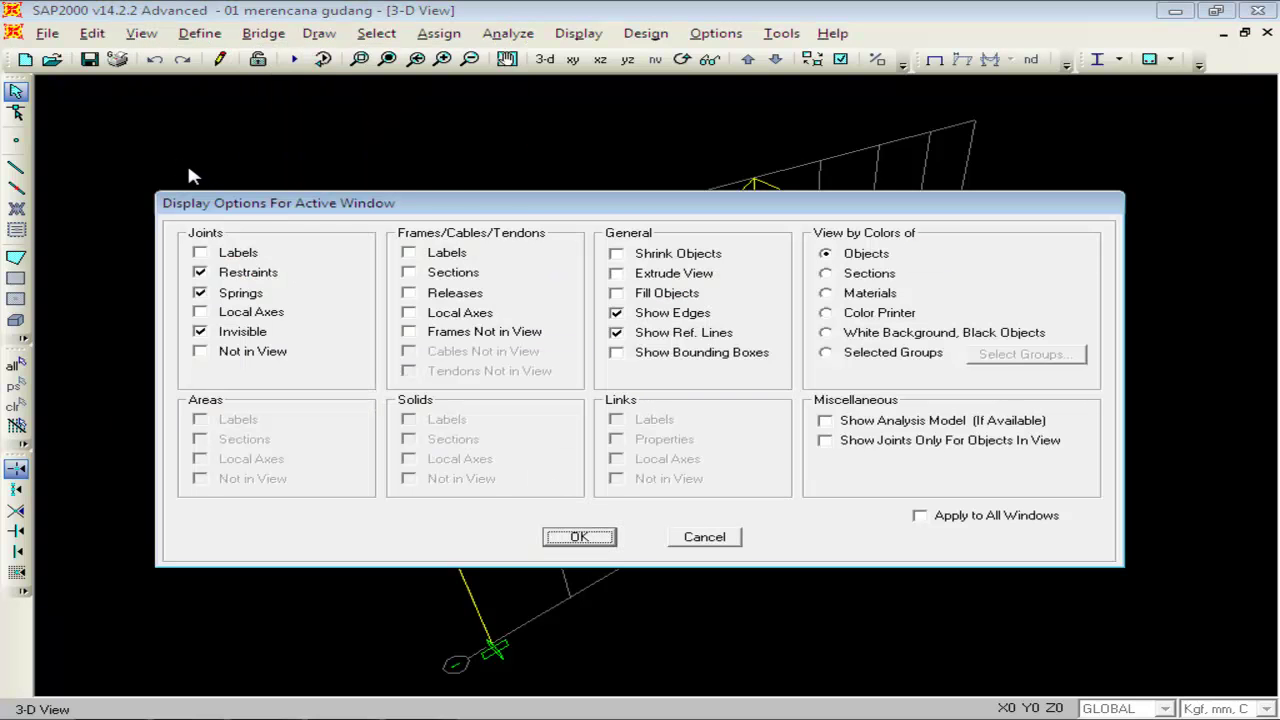
left_click(643, 276)
left_click(643, 295)
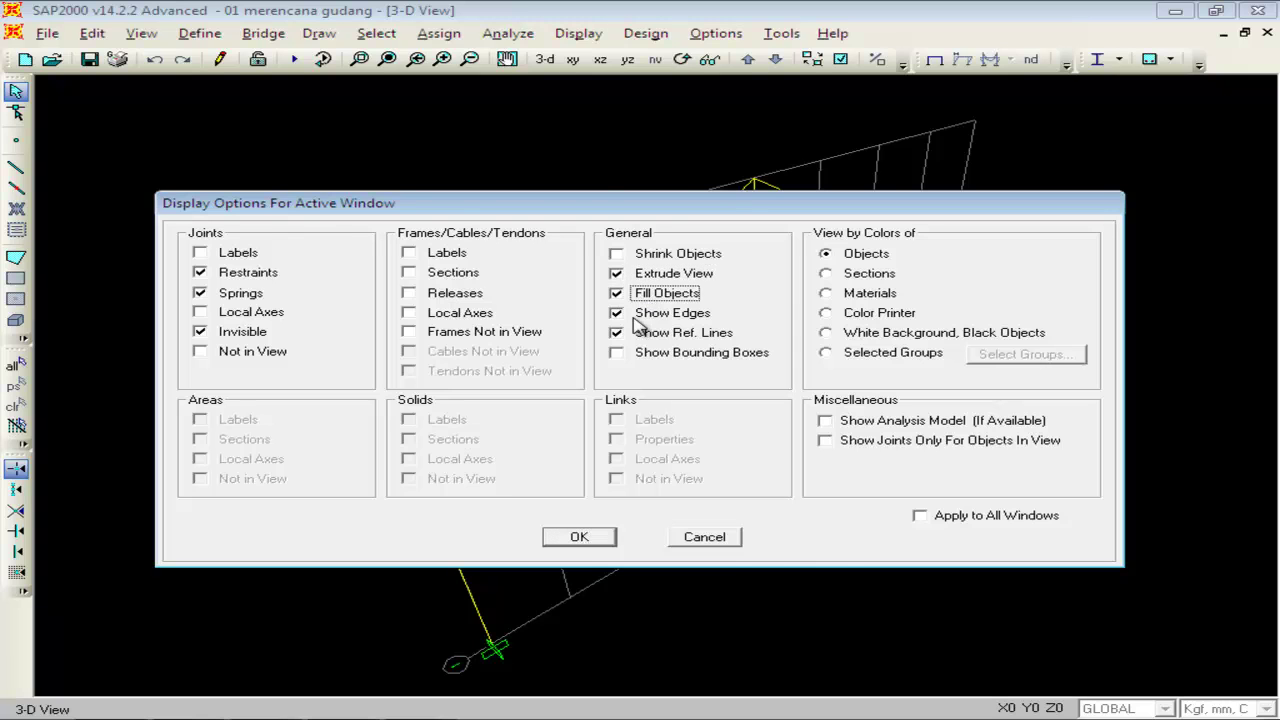
left_click(603, 540)
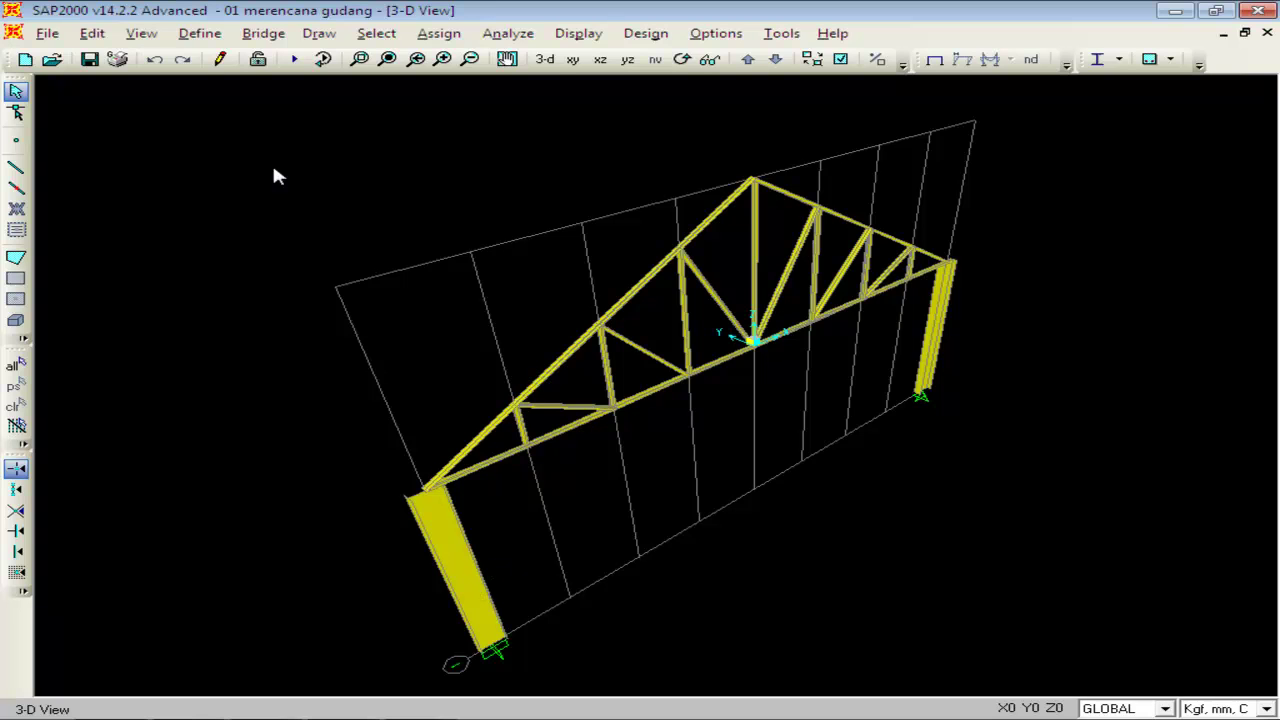
Open the frame section definitions and view the steel section types offered for a new property, without adding one.
left_click(200, 34)
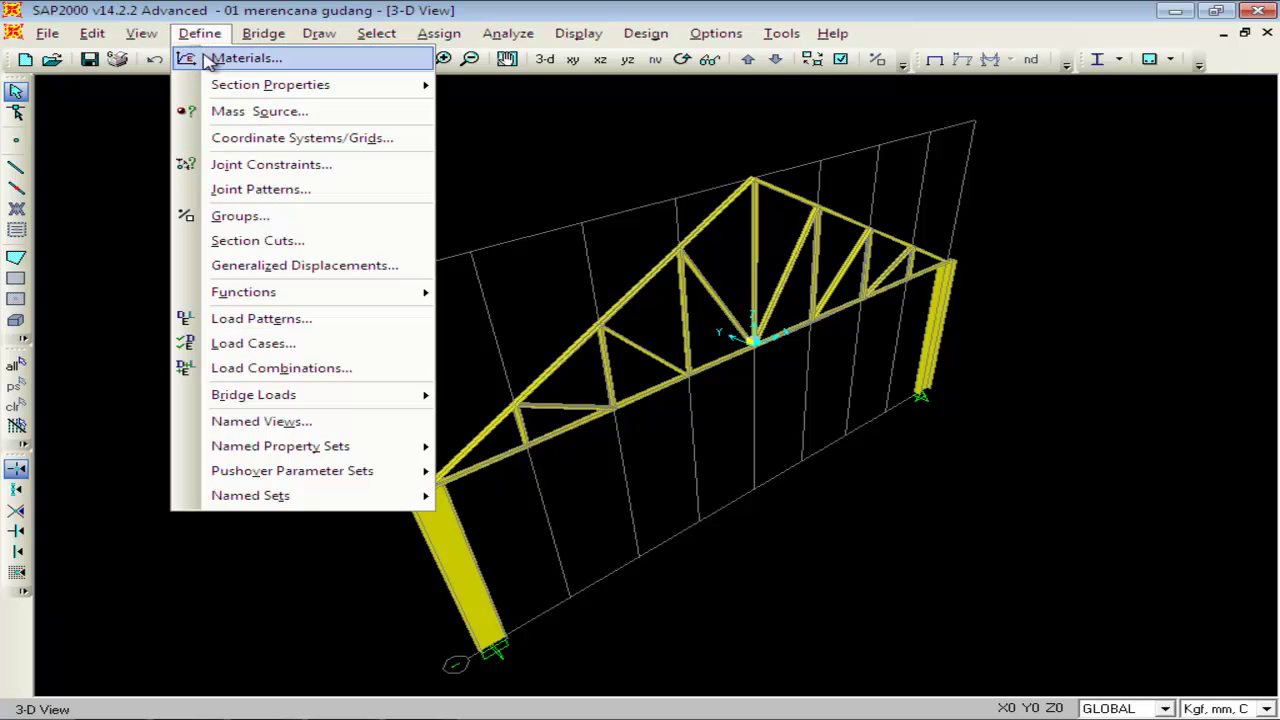
mouse_move(225, 88)
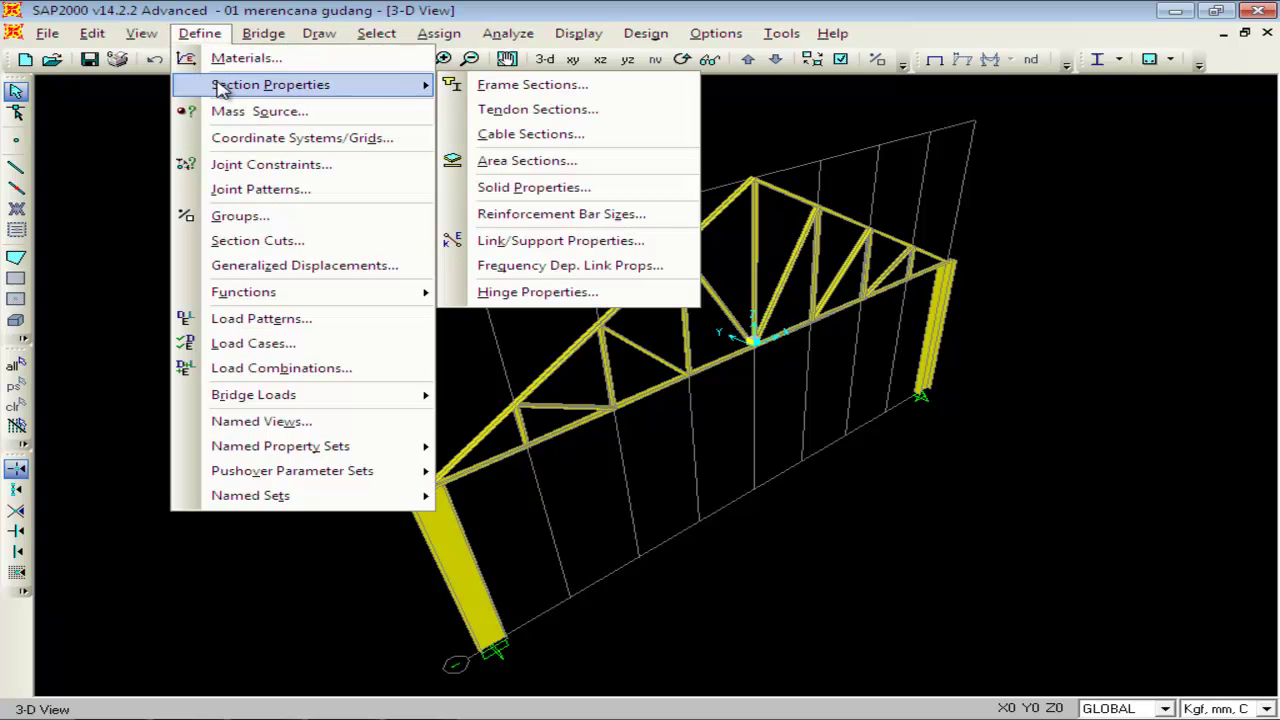
left_click(545, 88)
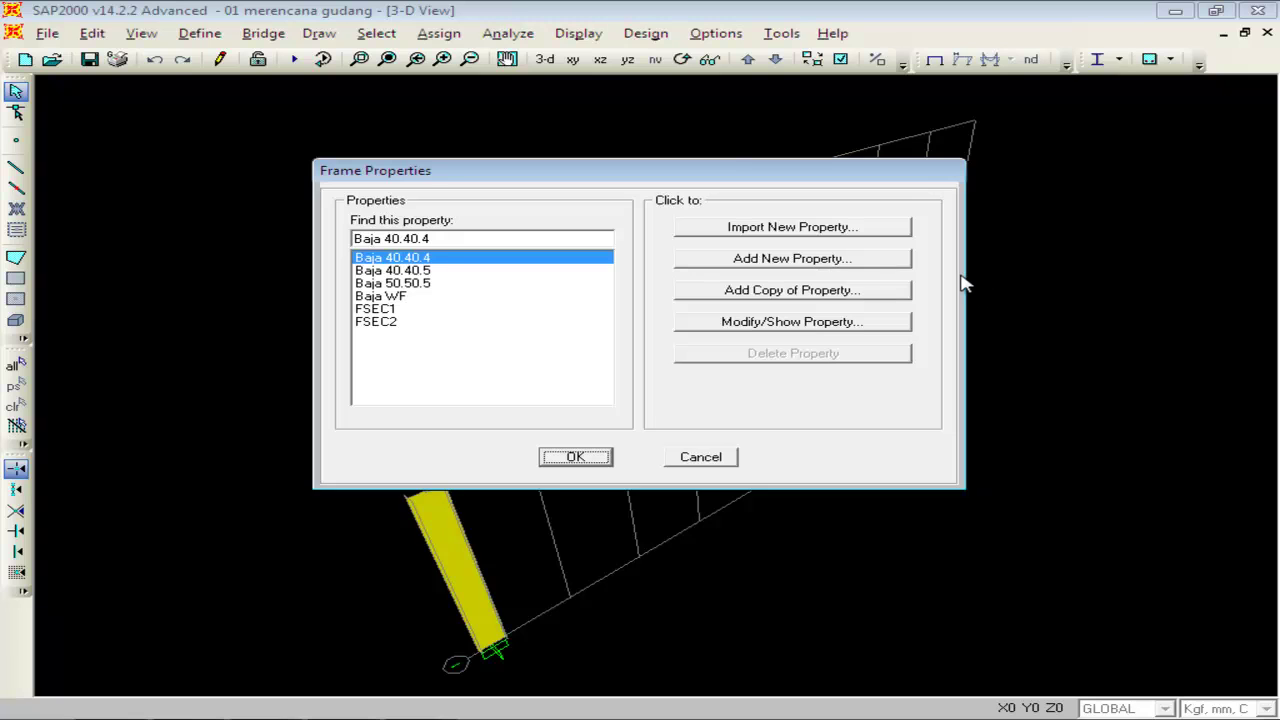
left_click(846, 260)
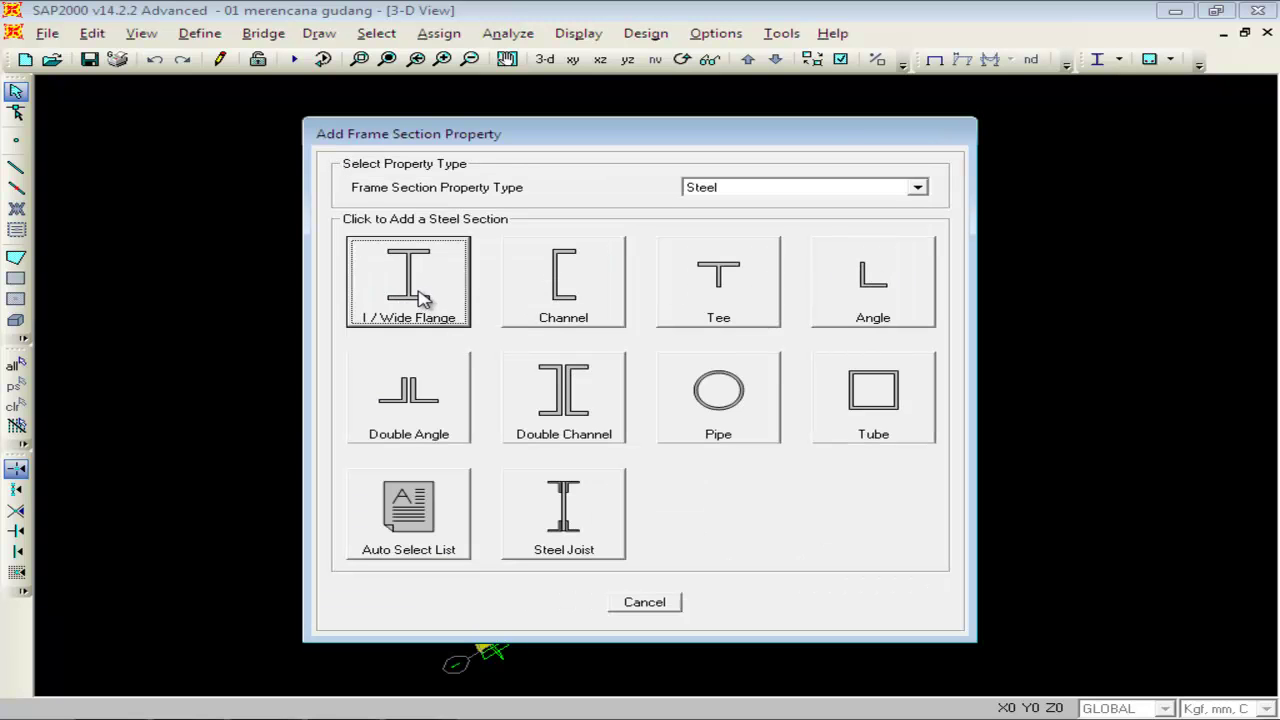
left_click(644, 602)
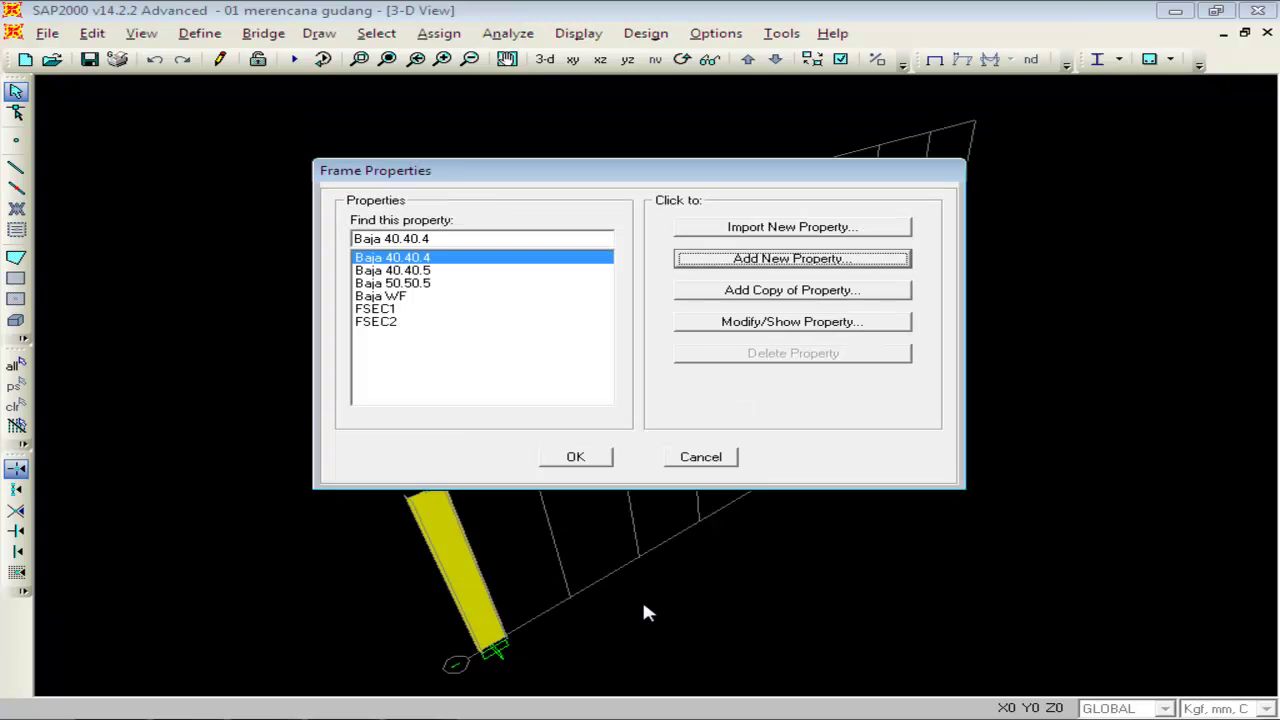
Open the Baja WF section data and bring up the wide-flange steel profile table for comparison.
left_click(396, 298)
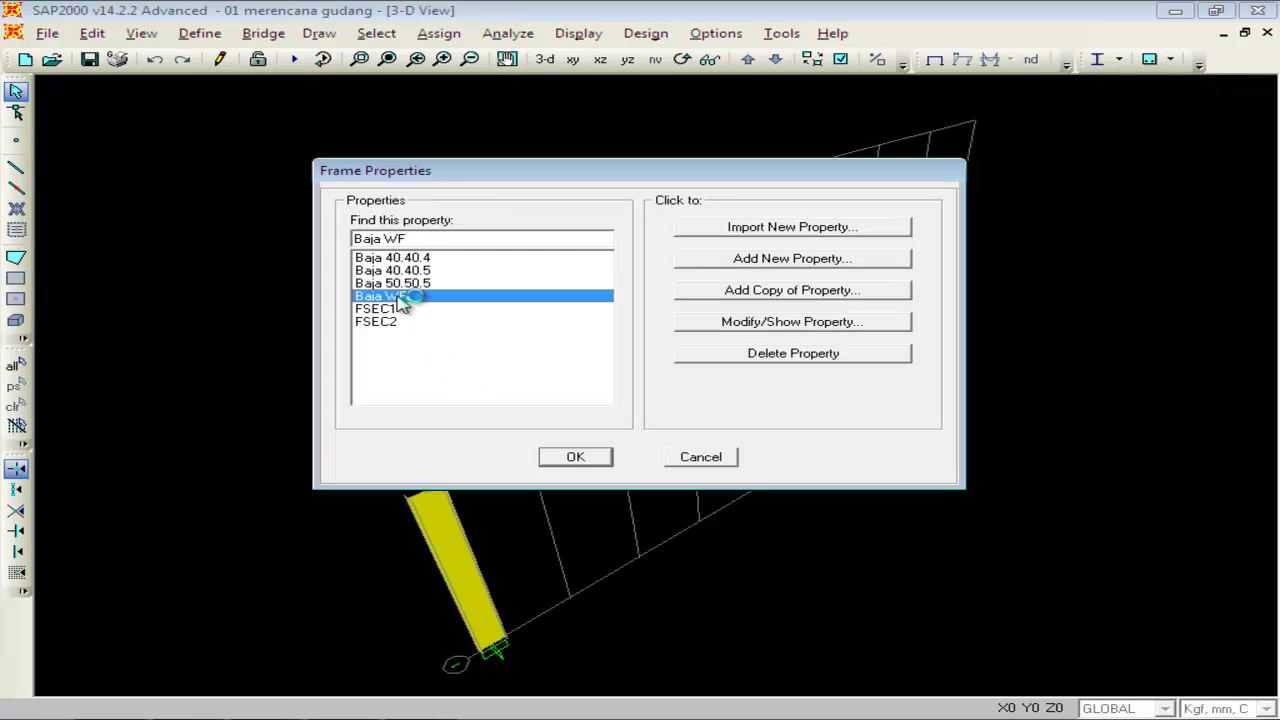
left_click(730, 321)
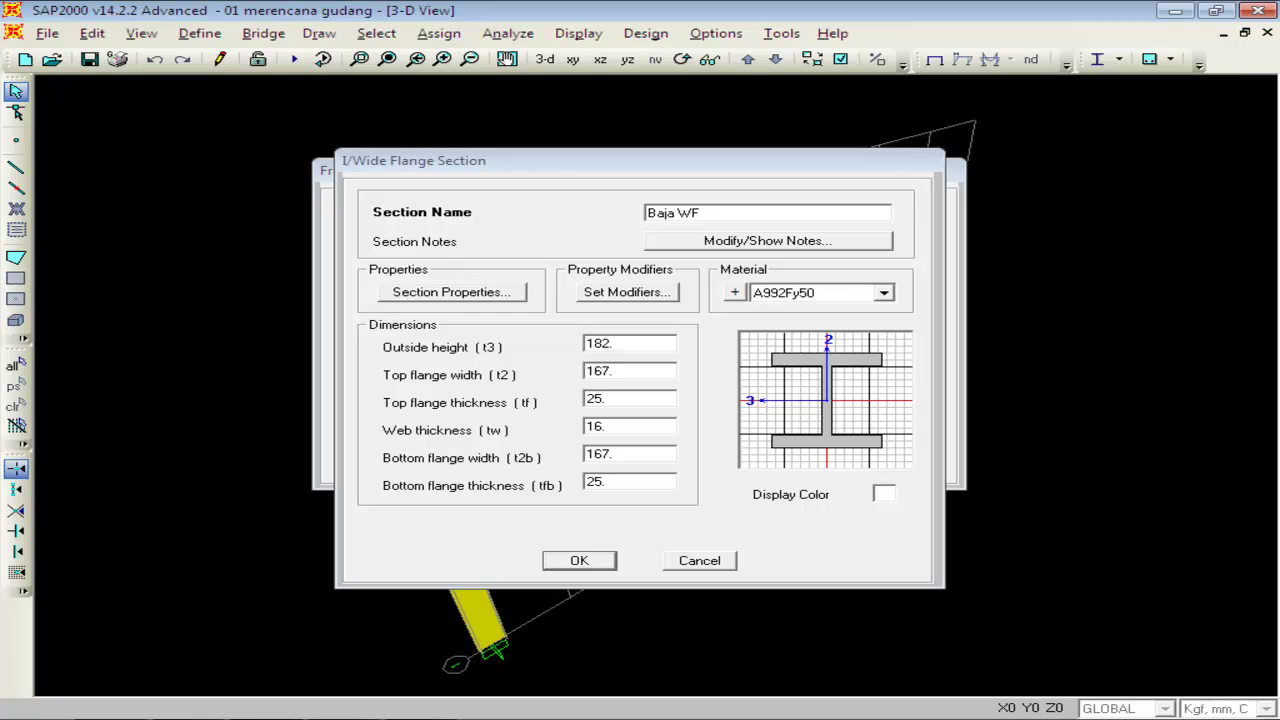
key("alt+Tab")
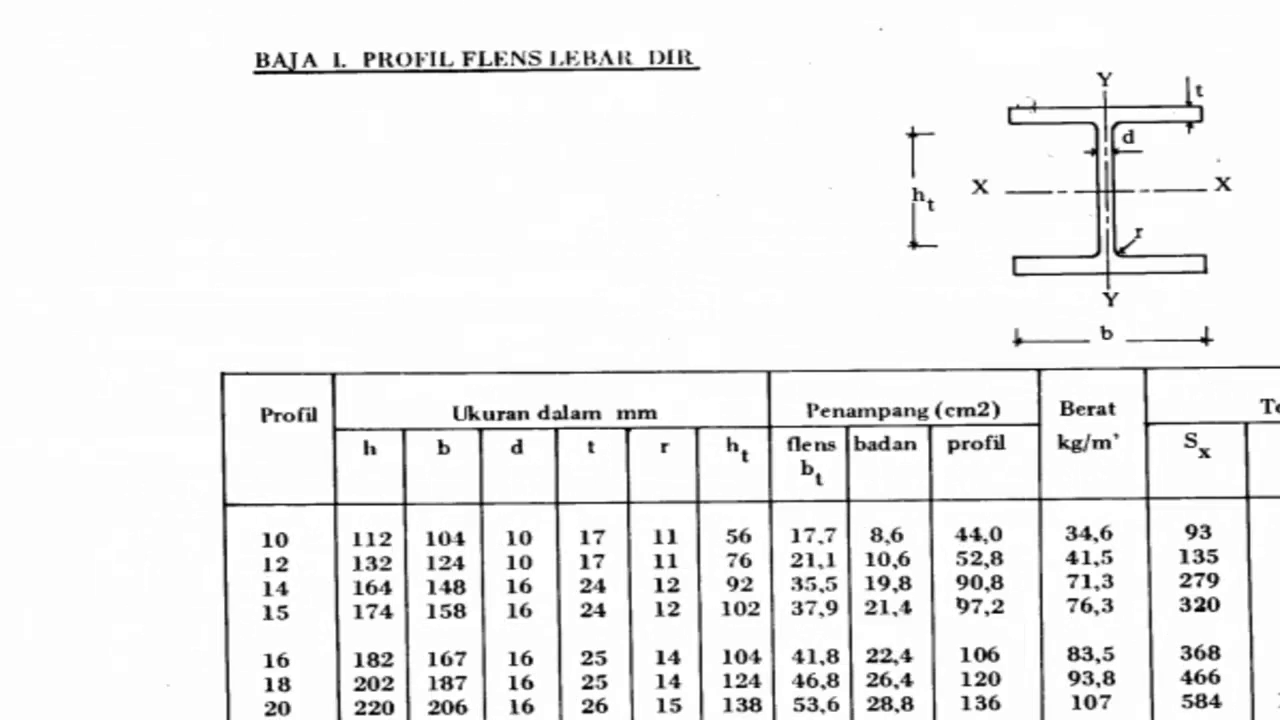
left_click_drag(1100, 612, 805, 475)
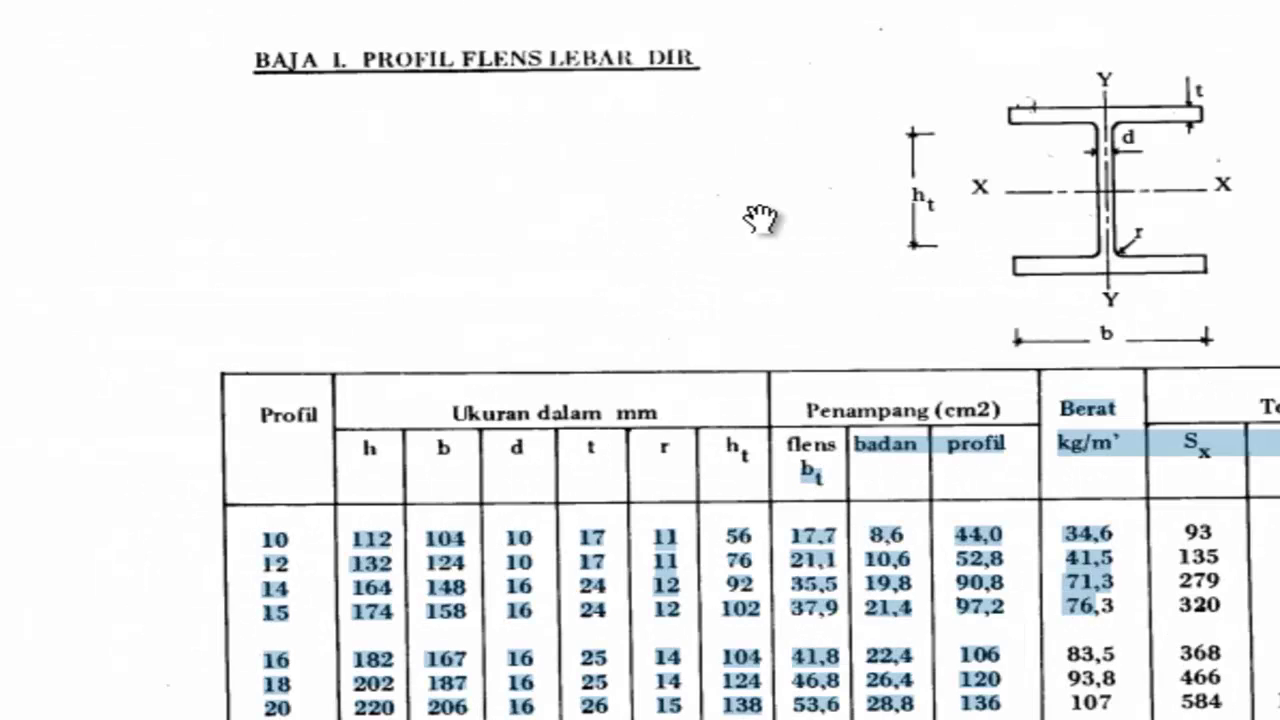
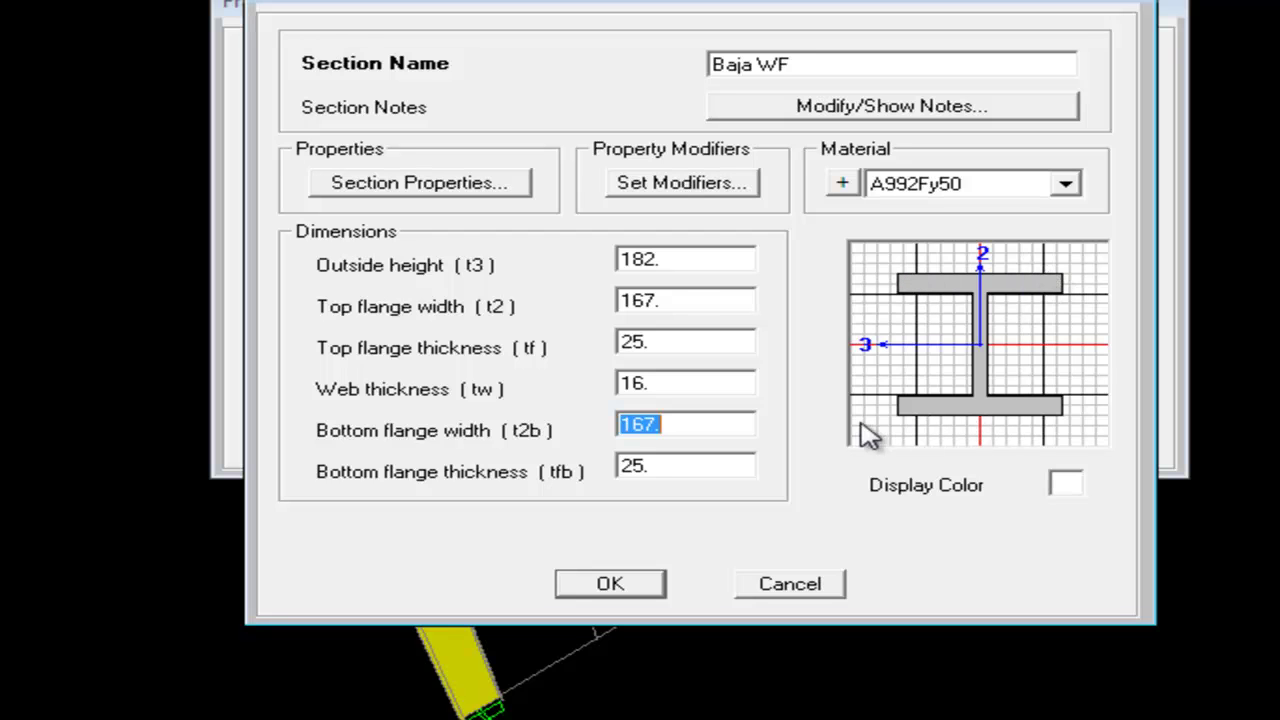
Check the Baja WF top and bottom flange widths and top flange thickness against the steel profile table.
left_click(718, 298)
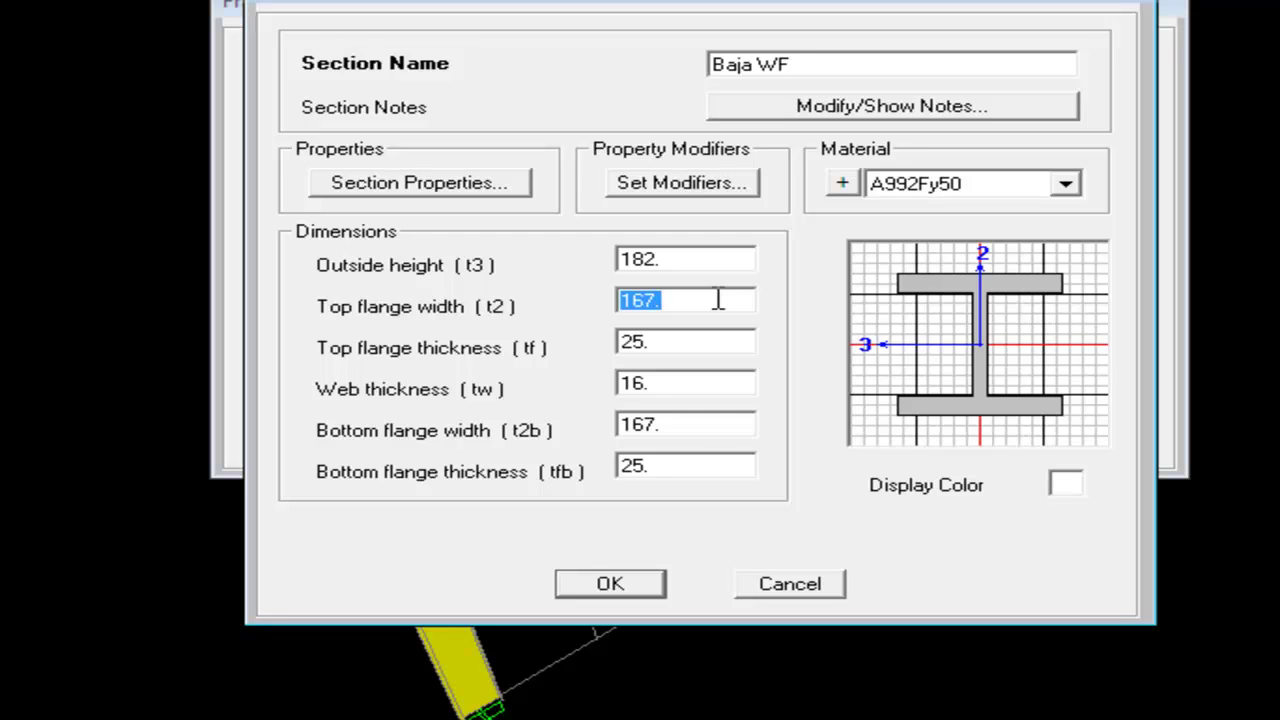
left_click(684, 426)
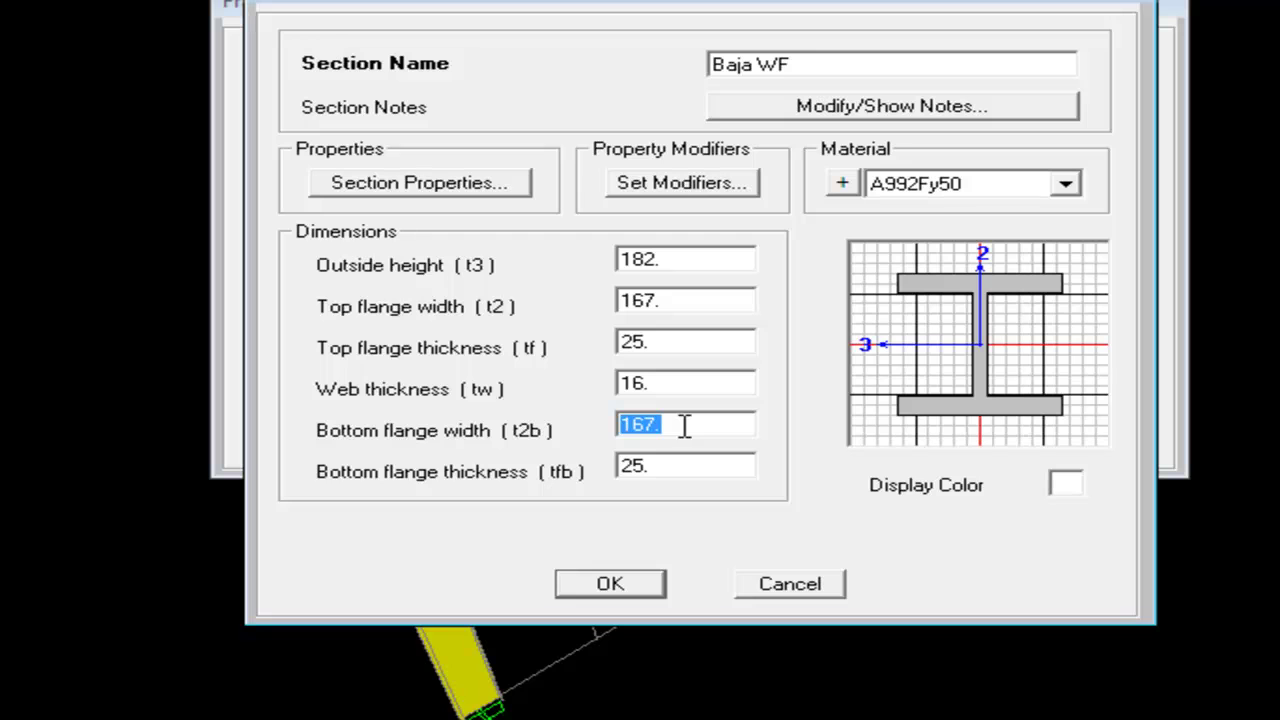
left_click(715, 342)
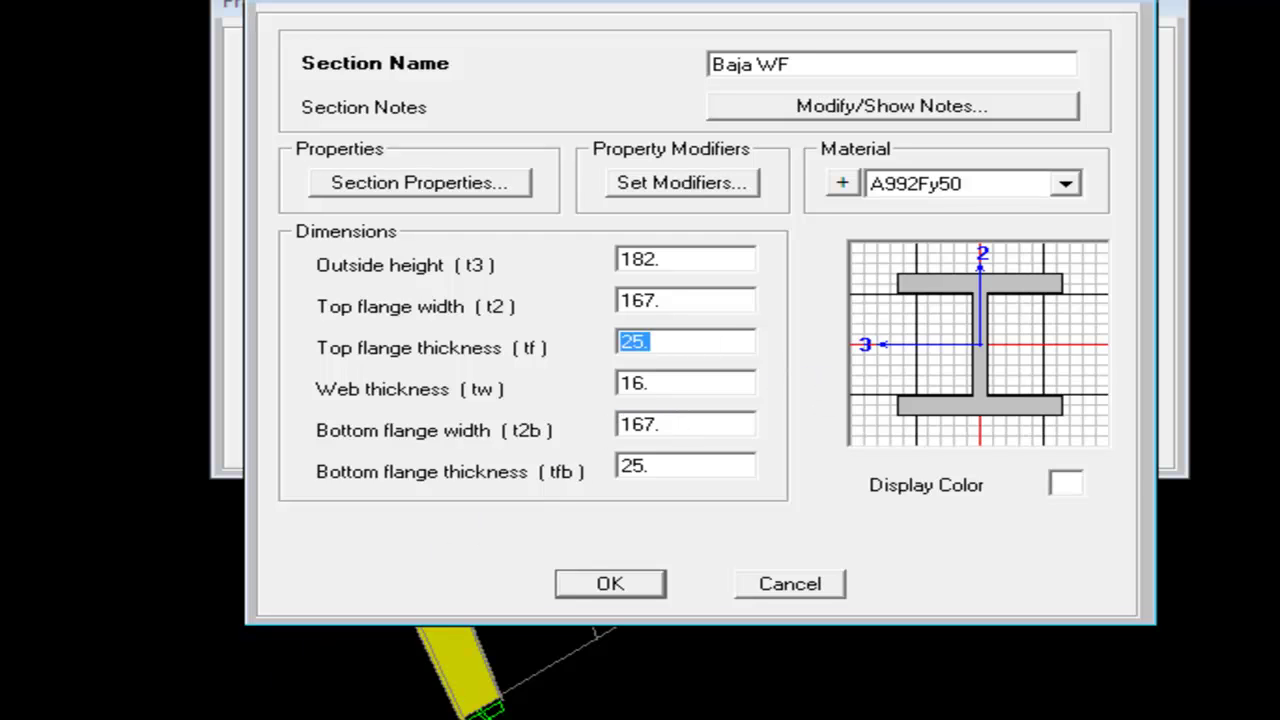
left_click(215, 716)
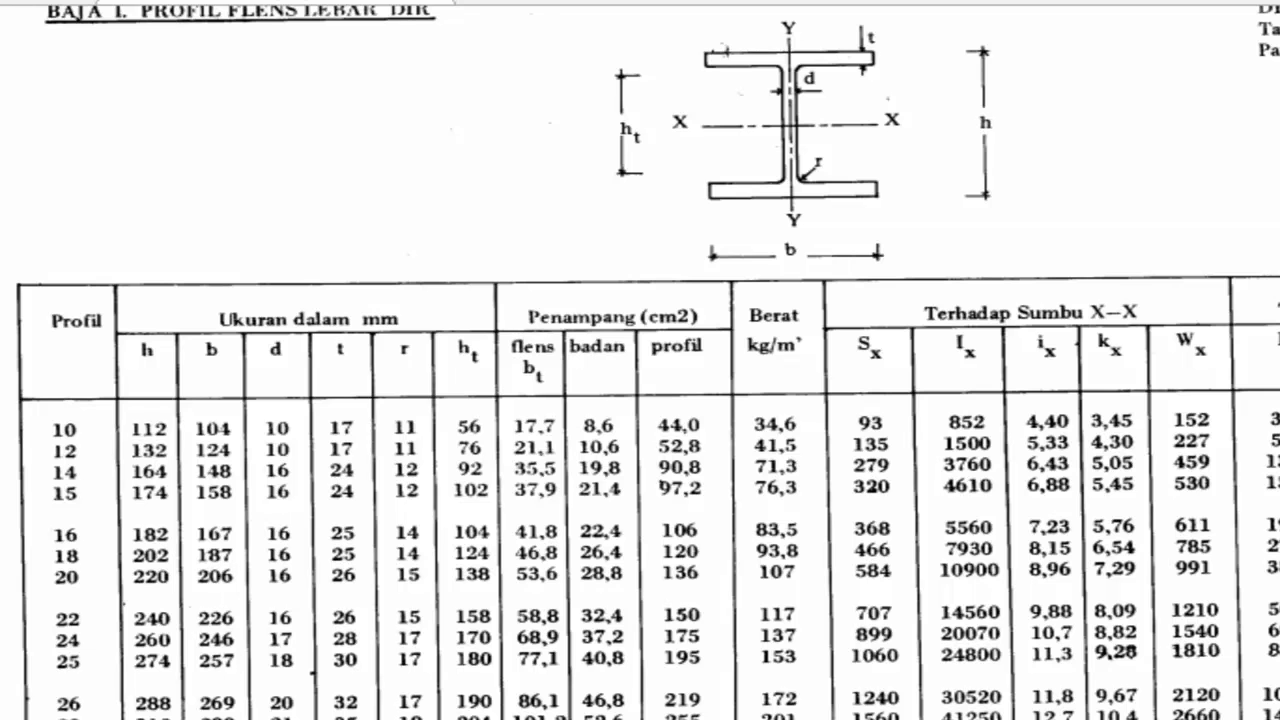
left_click(480, 717)
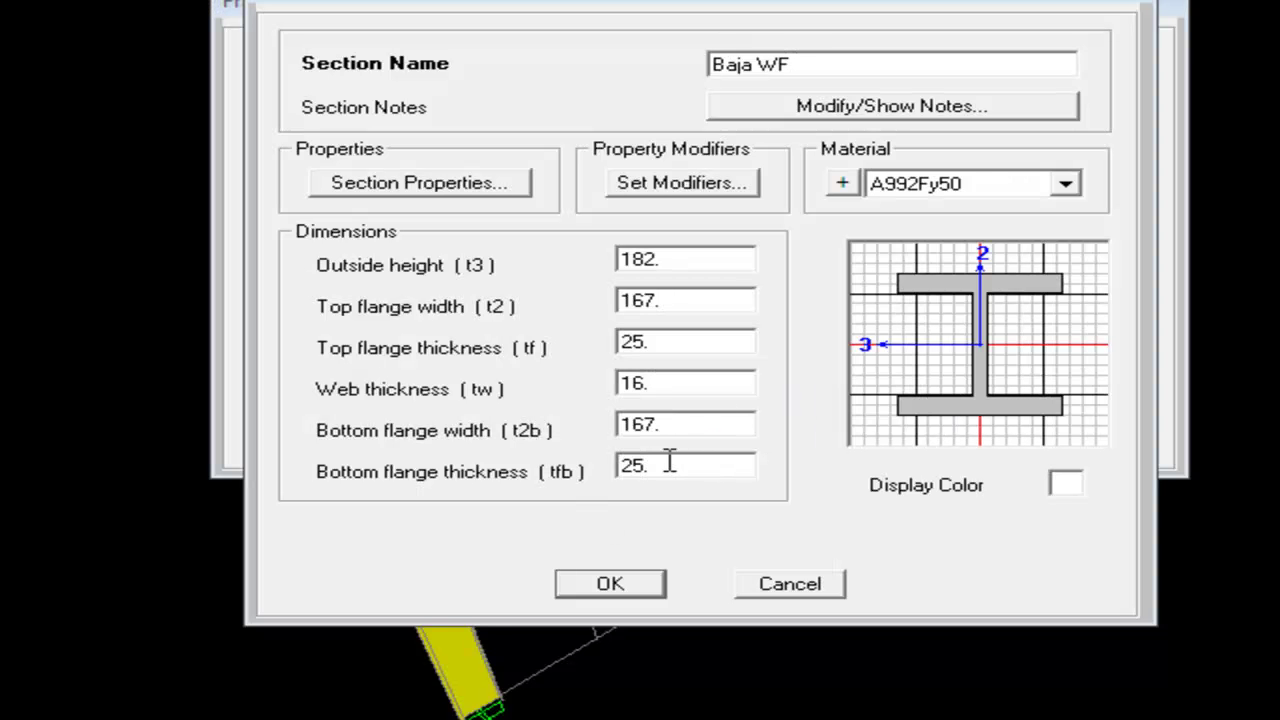
Check the bottom and top flange thicknesses of Baja WF, then close the section data and the frame section definitions.
double_click(669, 461)
double_click(708, 340)
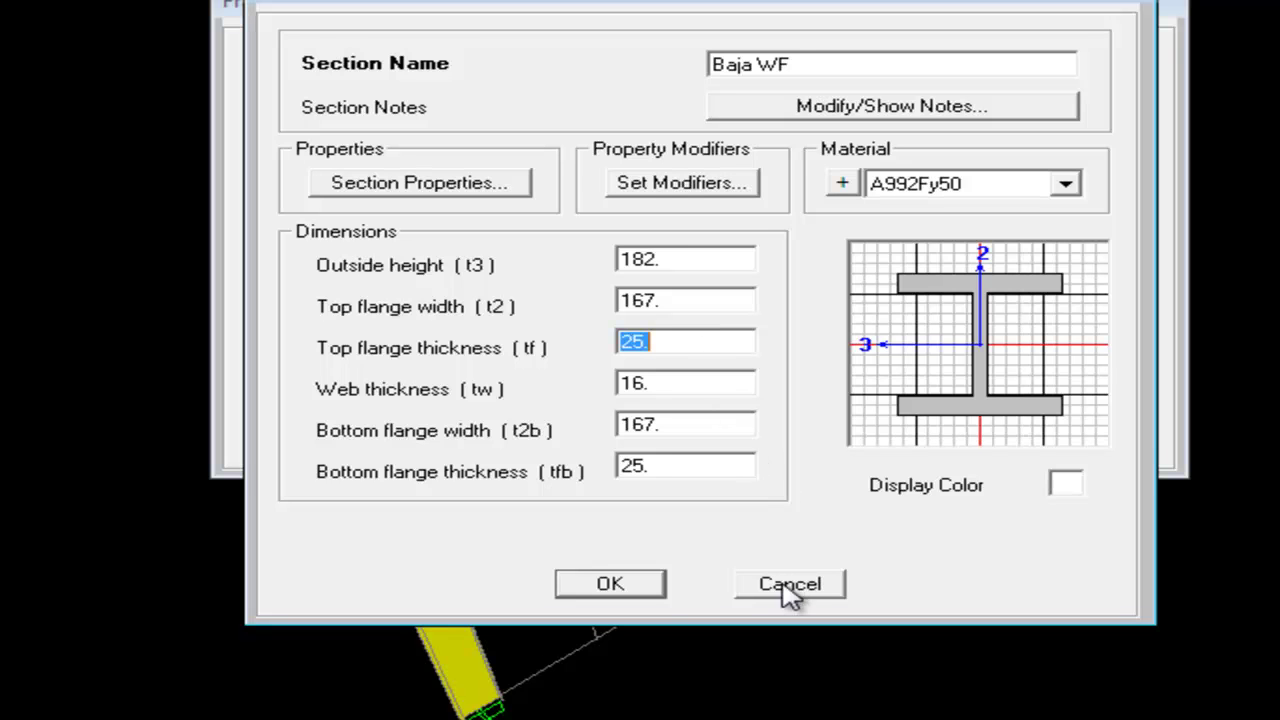
left_click(641, 580)
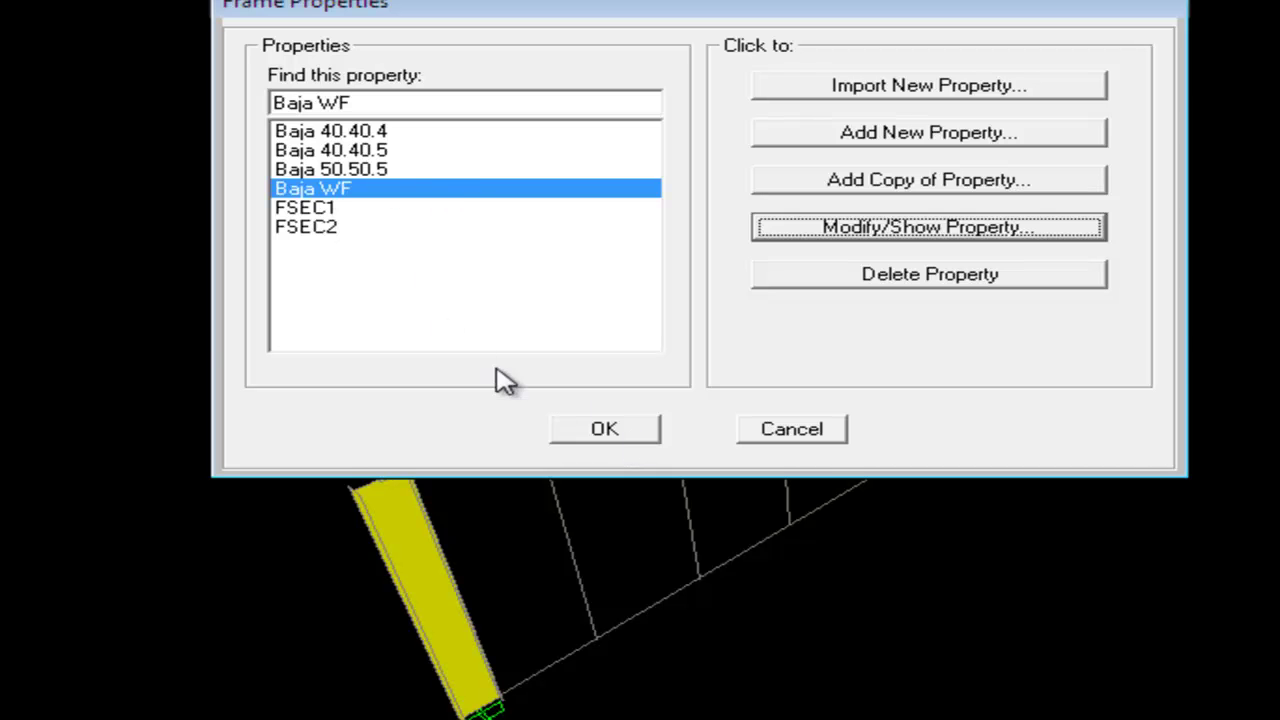
left_click(597, 430)
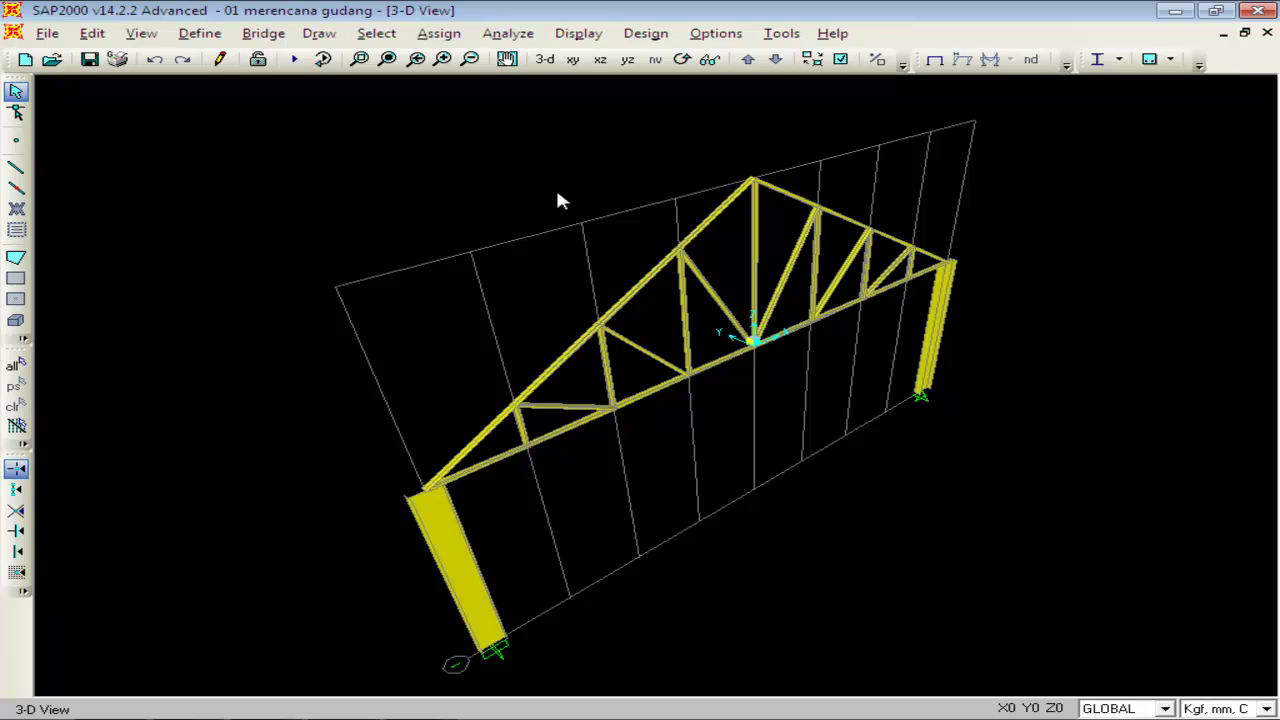
Switch to the X-Z plane view and turn off Extrude View and Fill Objects in its display options.
left_click(600, 60)
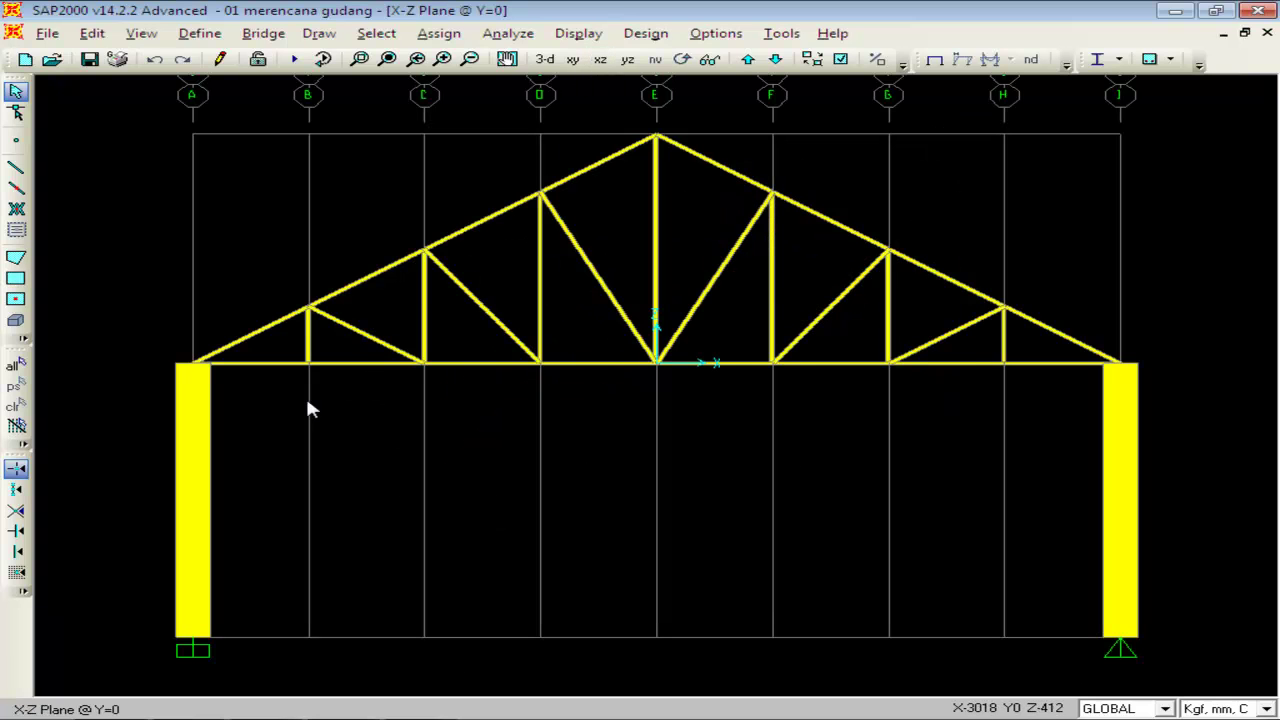
left_click(141, 33)
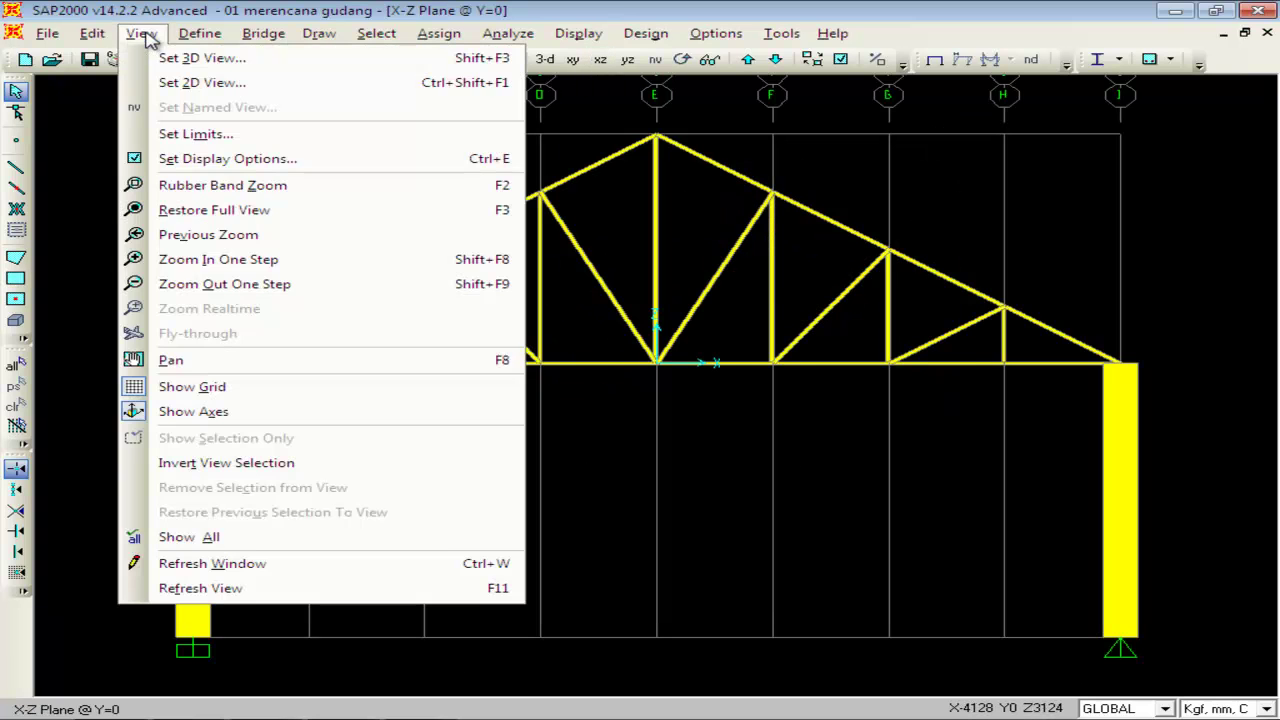
left_click(197, 158)
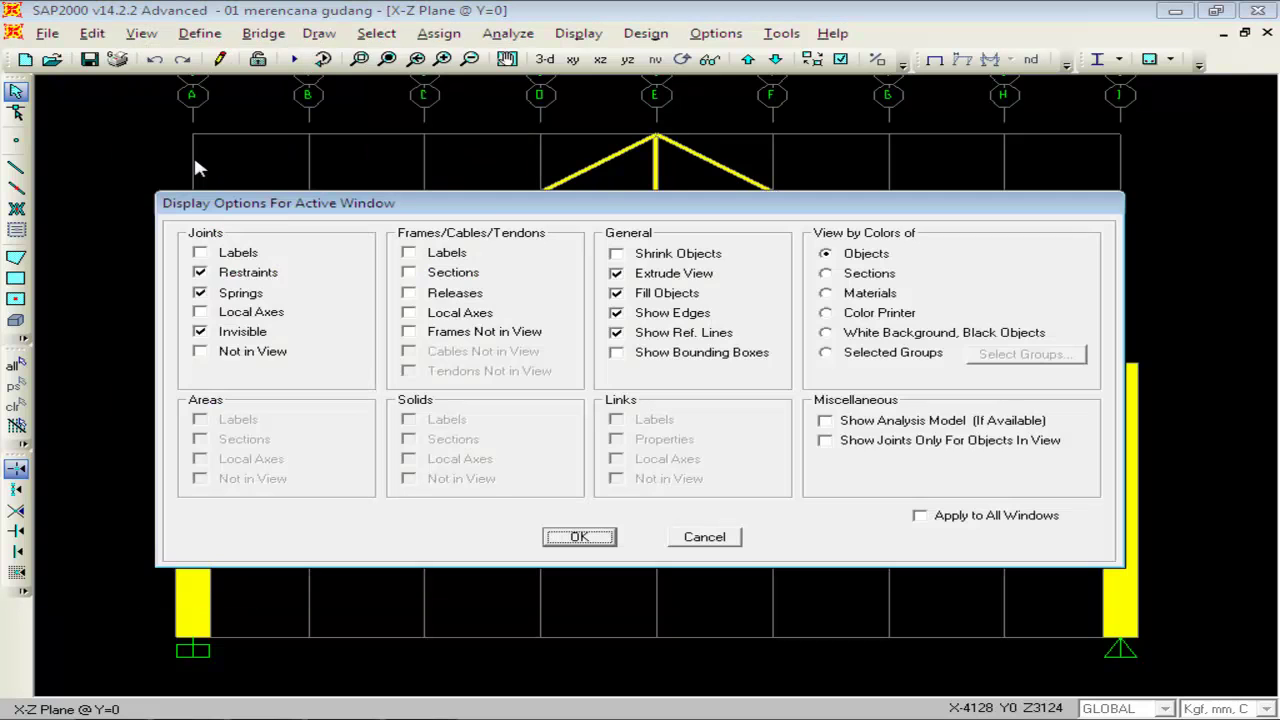
left_click(696, 277)
left_click(688, 294)
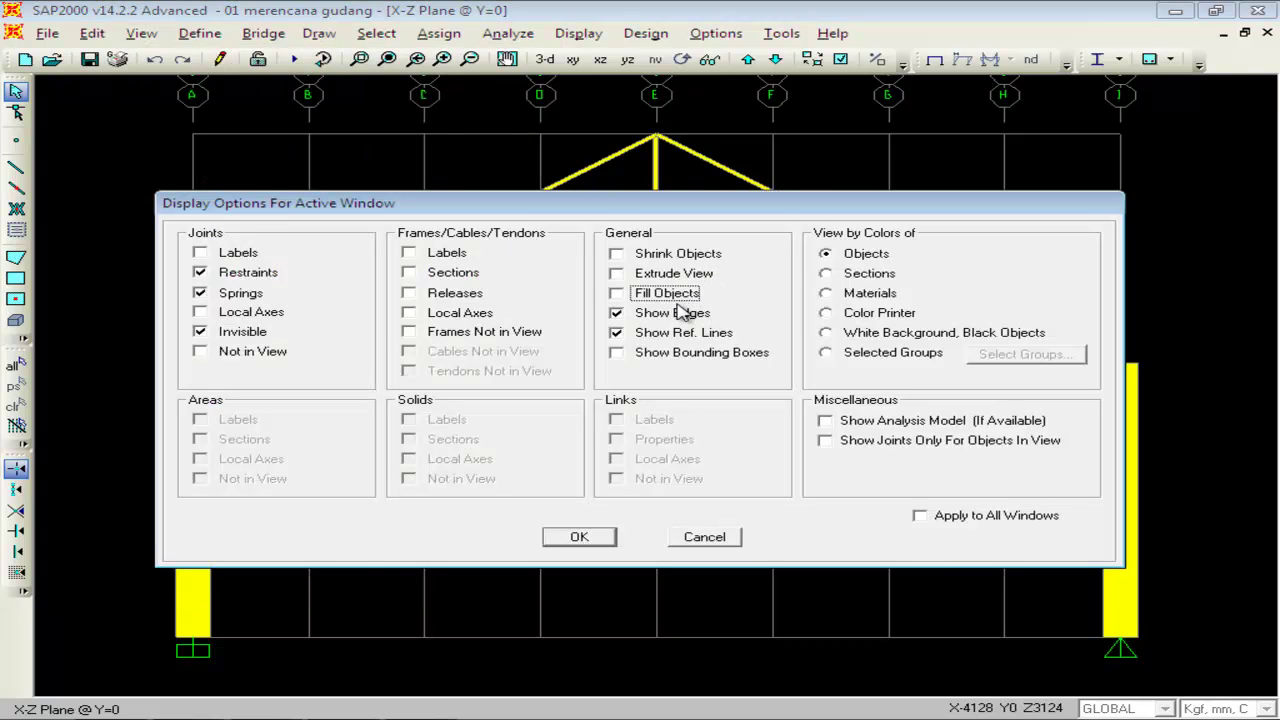
left_click(588, 537)
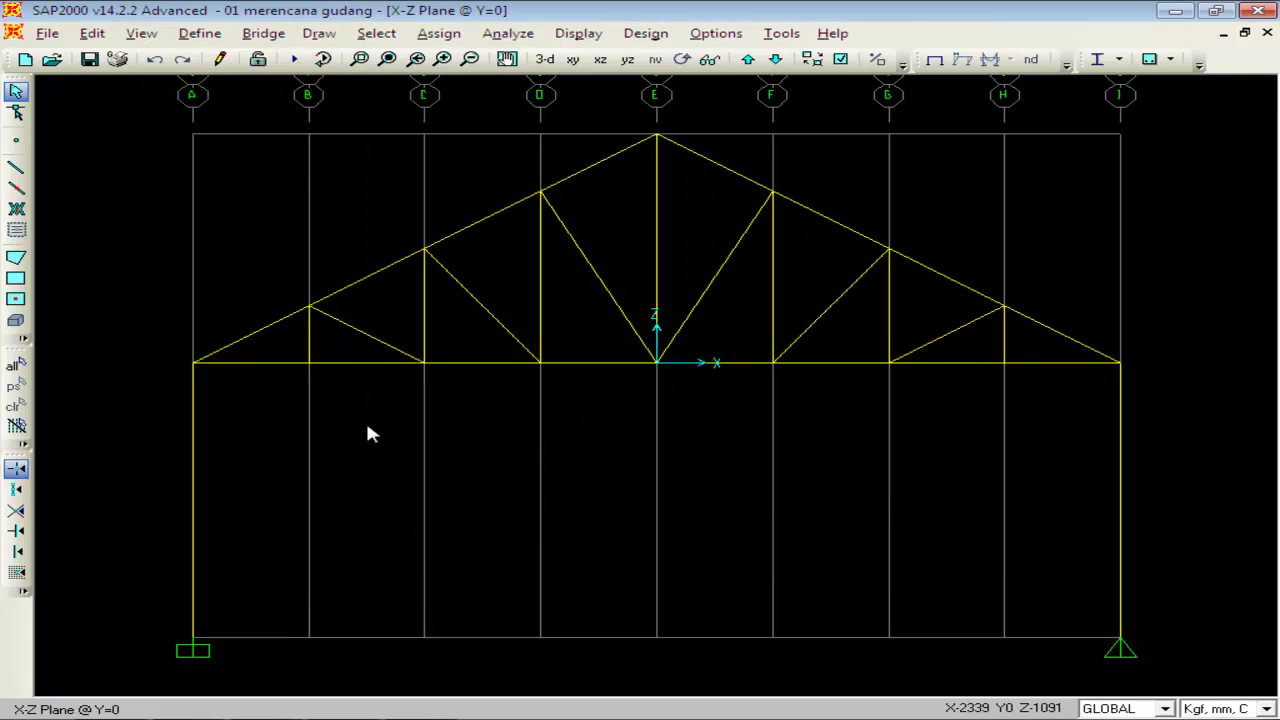
Show the section names on the frame members in the X-Z view.
left_click(141, 33)
left_click(178, 156)
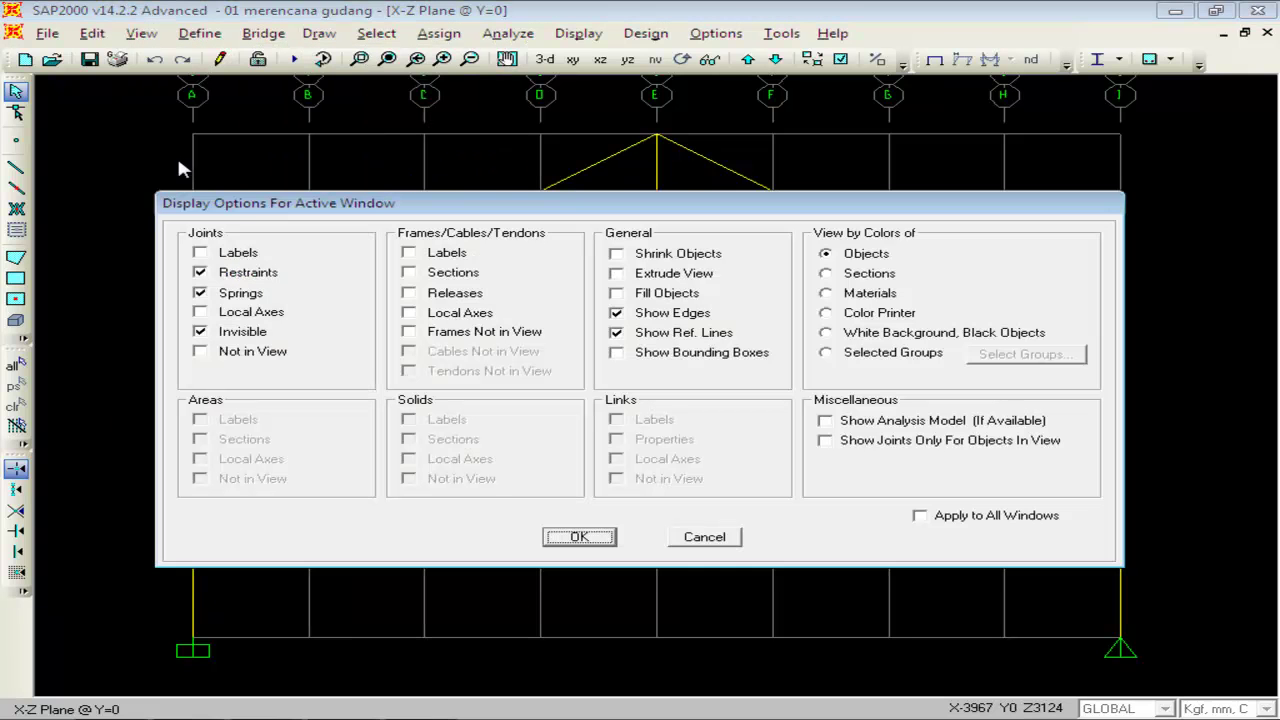
left_click(452, 272)
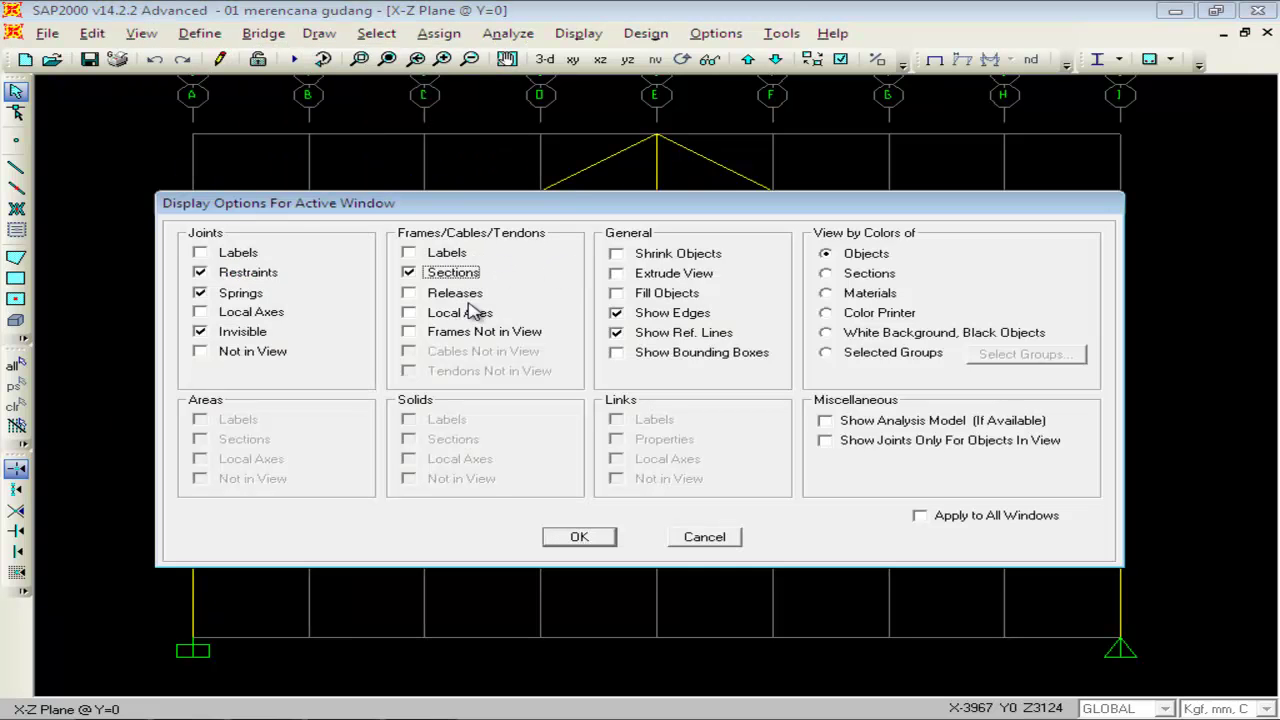
left_click(580, 535)
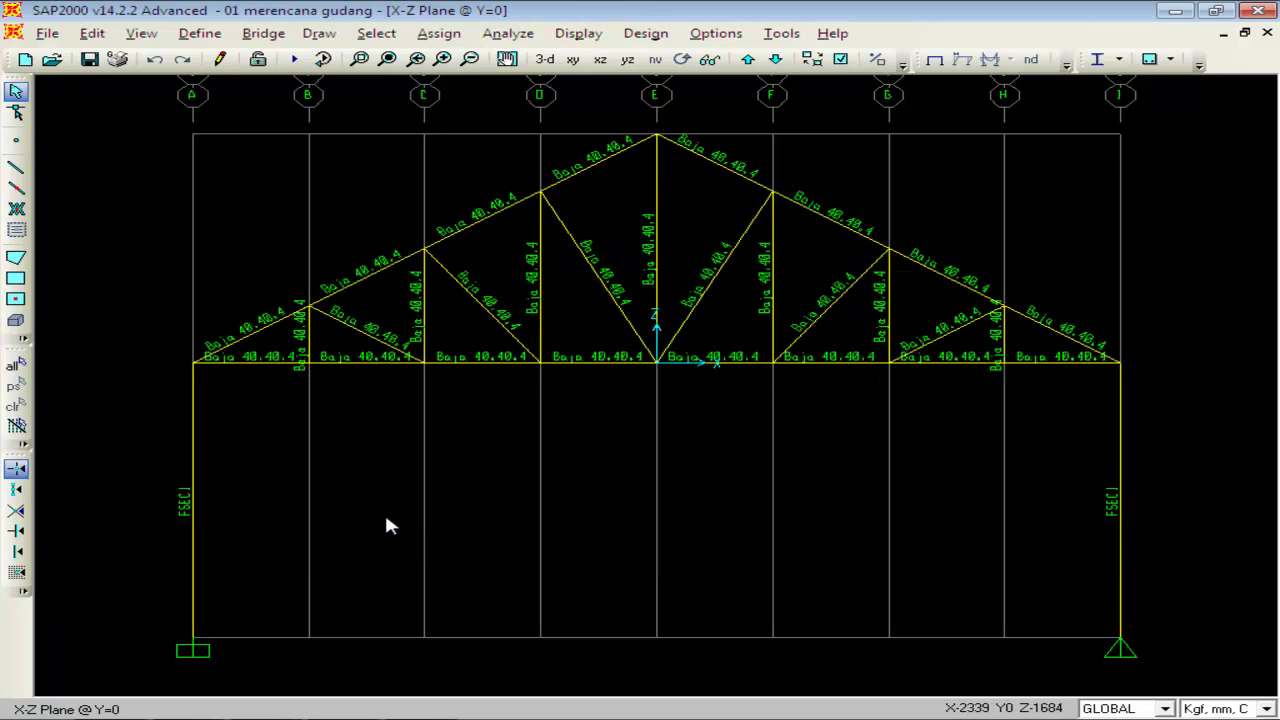
Assign the Baja WF frame section to the two columns on grid lines A and I.
left_click_drag(258, 480, 157, 535)
left_click_drag(1139, 510, 1060, 523)
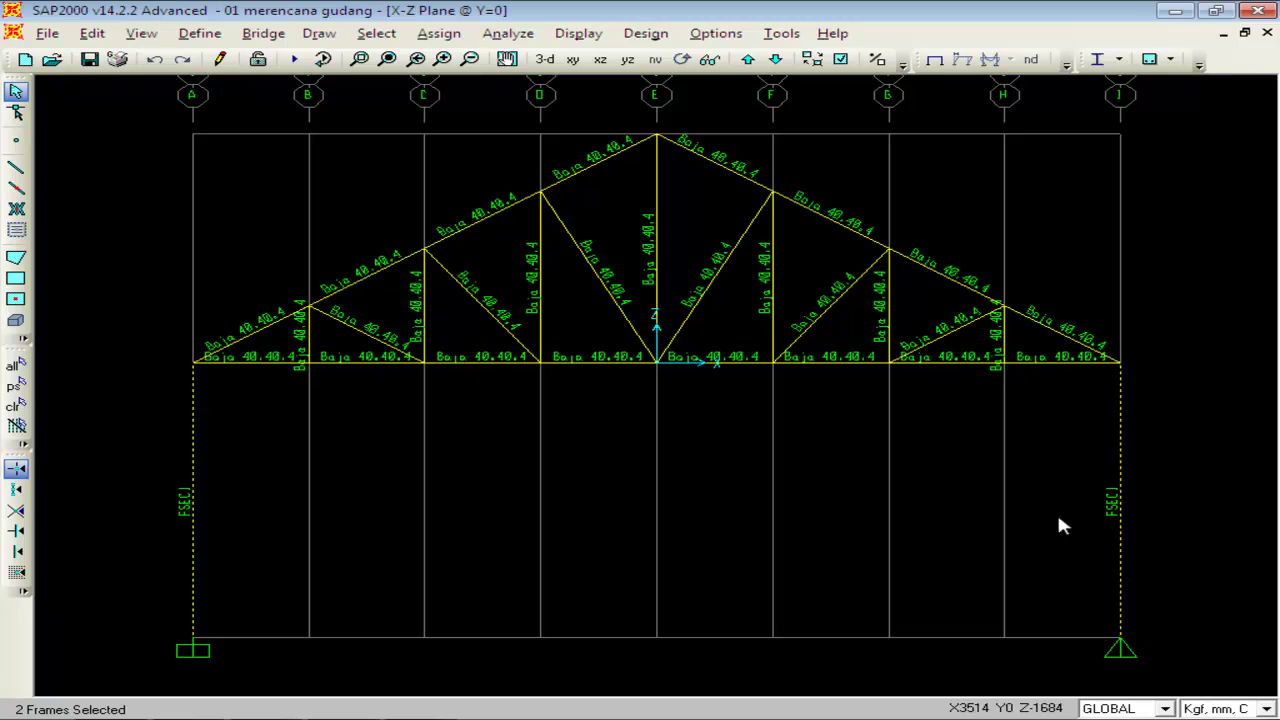
left_click(452, 36)
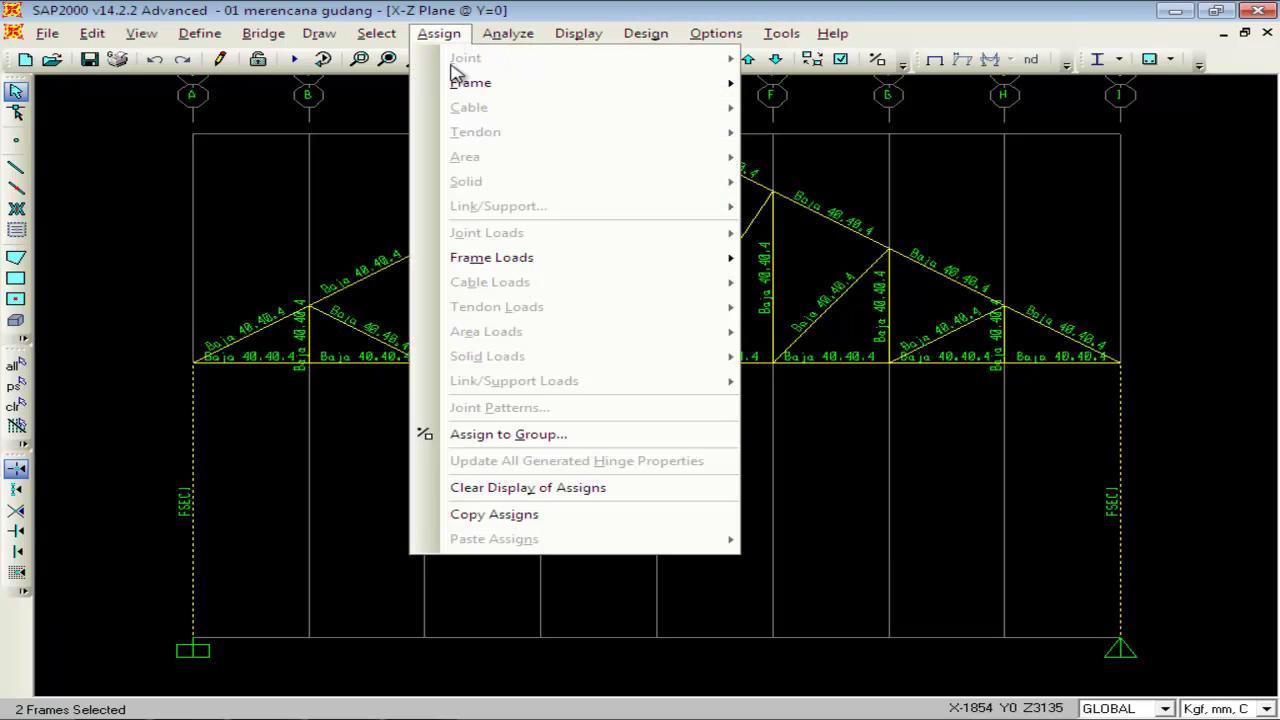
mouse_move(463, 84)
left_click(815, 84)
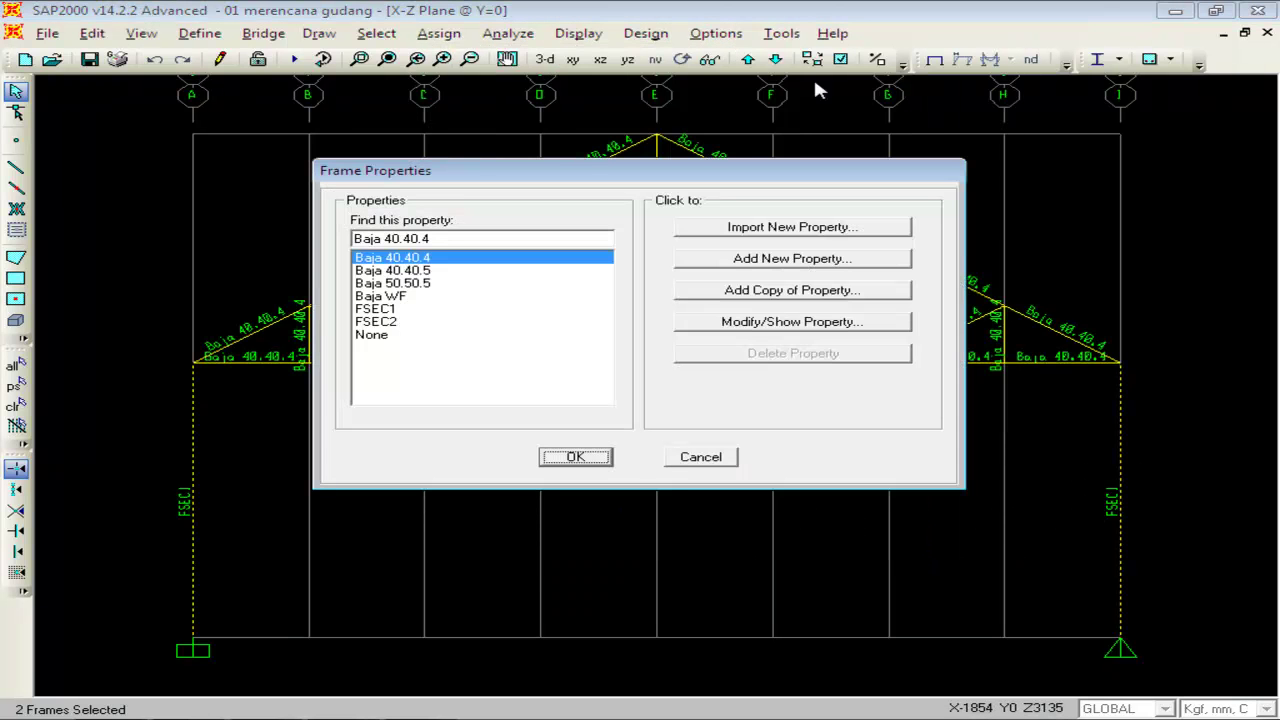
left_click(392, 296)
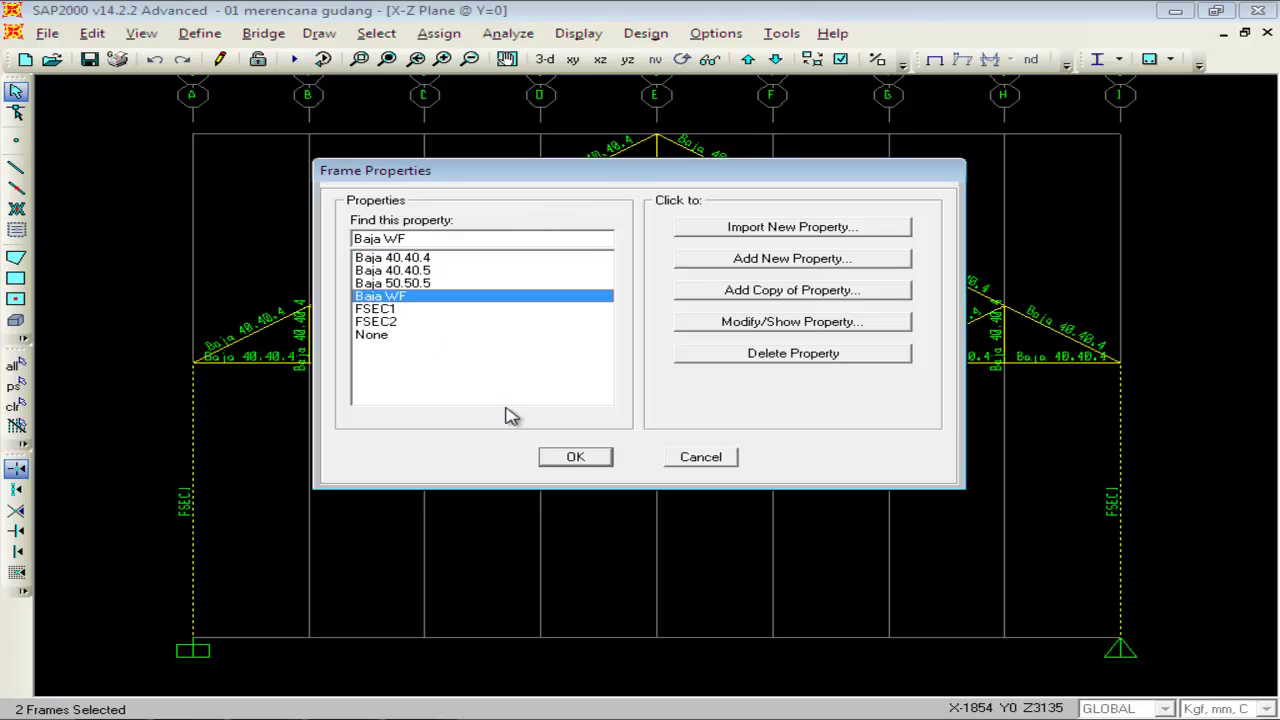
left_click(572, 456)
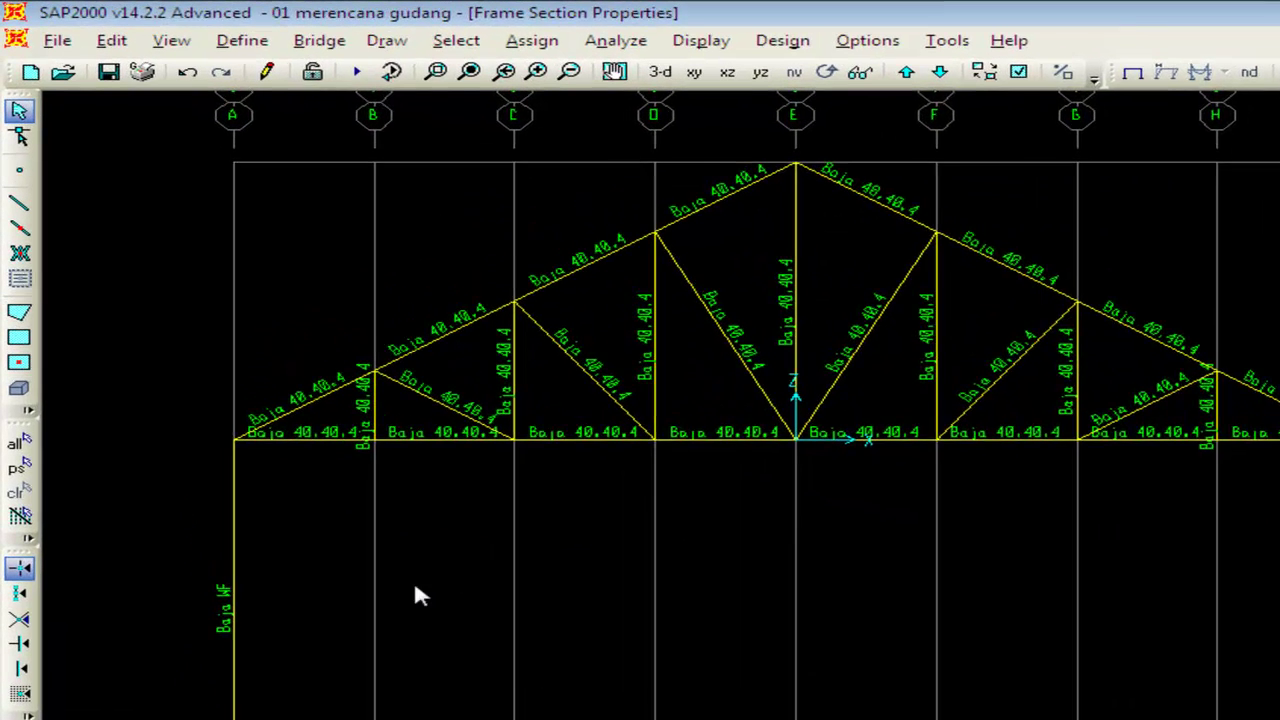
Zoom in on the section label of the column on grid line A and return to the X-Z view.
left_click(463, 77)
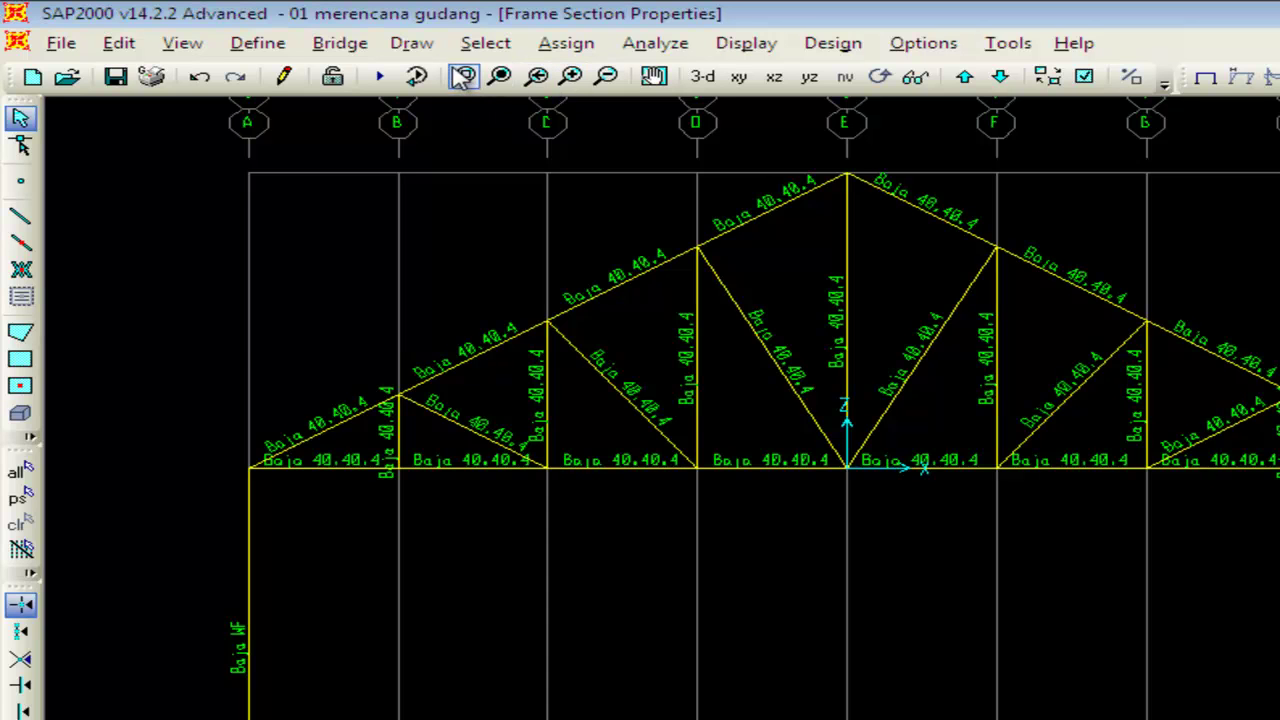
left_click_drag(171, 566, 280, 703)
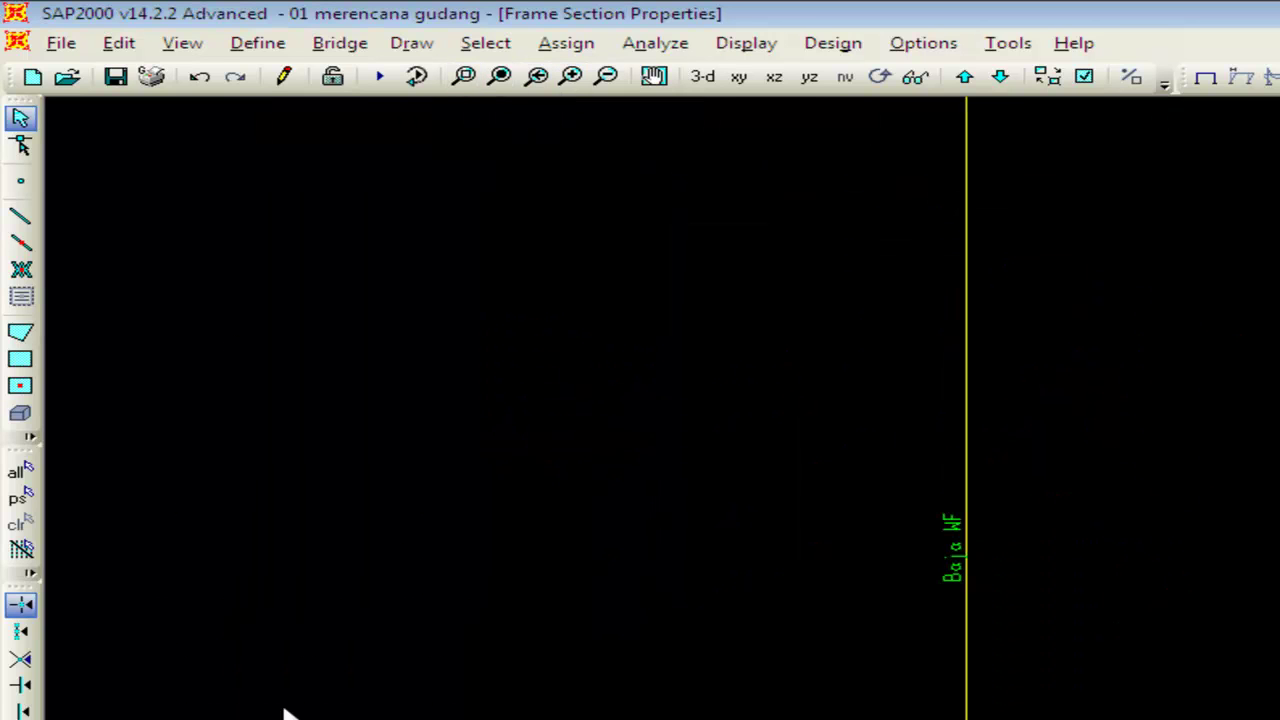
left_click(773, 77)
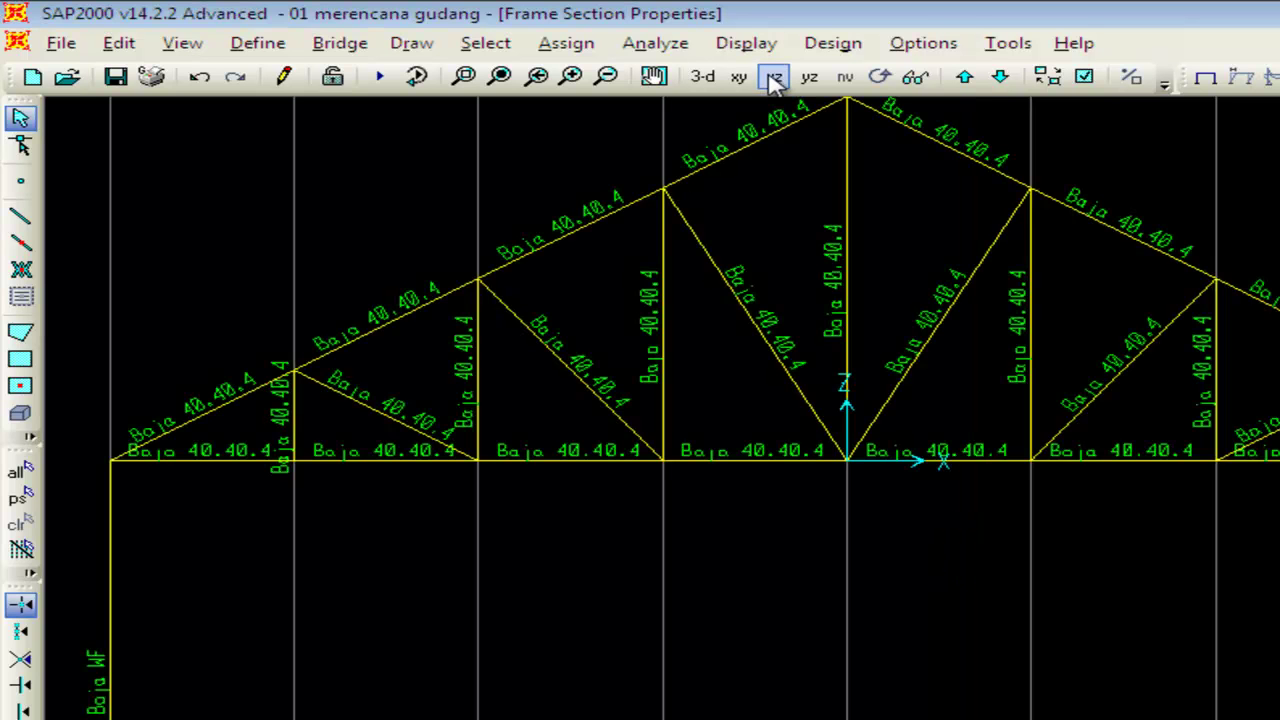
Turn on Extrude View and Fill Objects in the display options of the X-Z view.
left_click(190, 44)
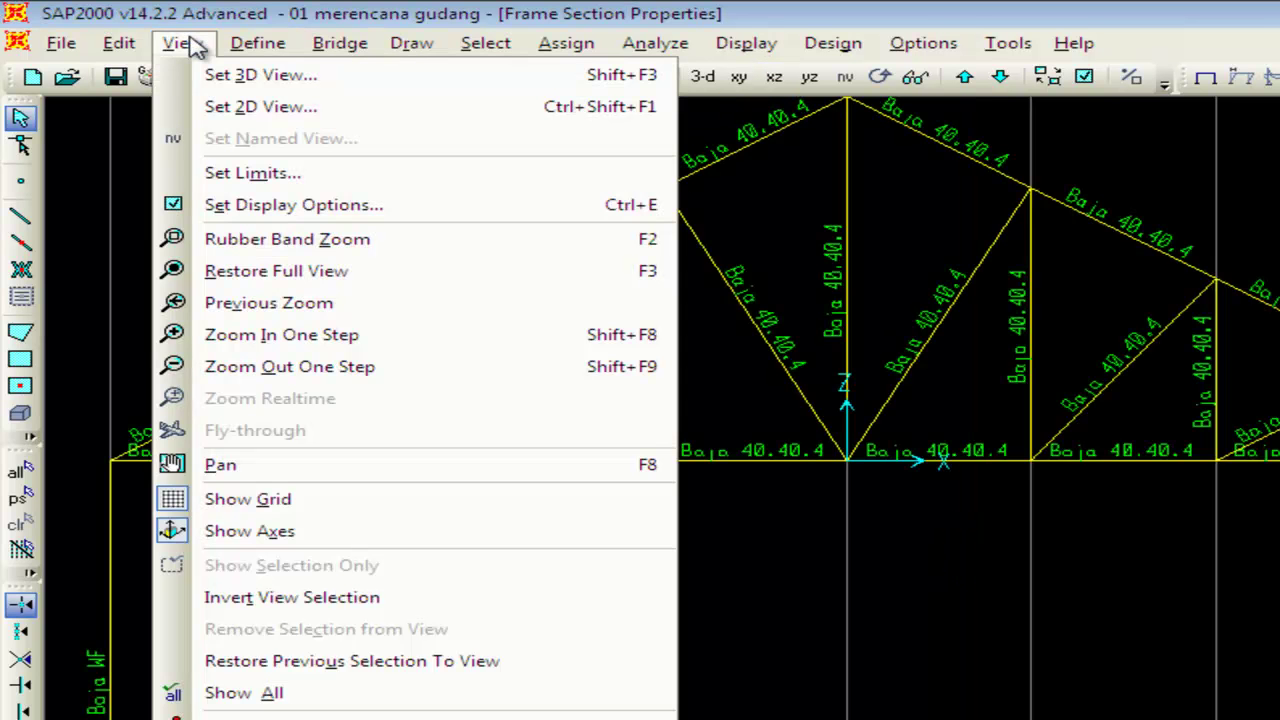
left_click(260, 206)
left_click(842, 352)
left_click(834, 378)
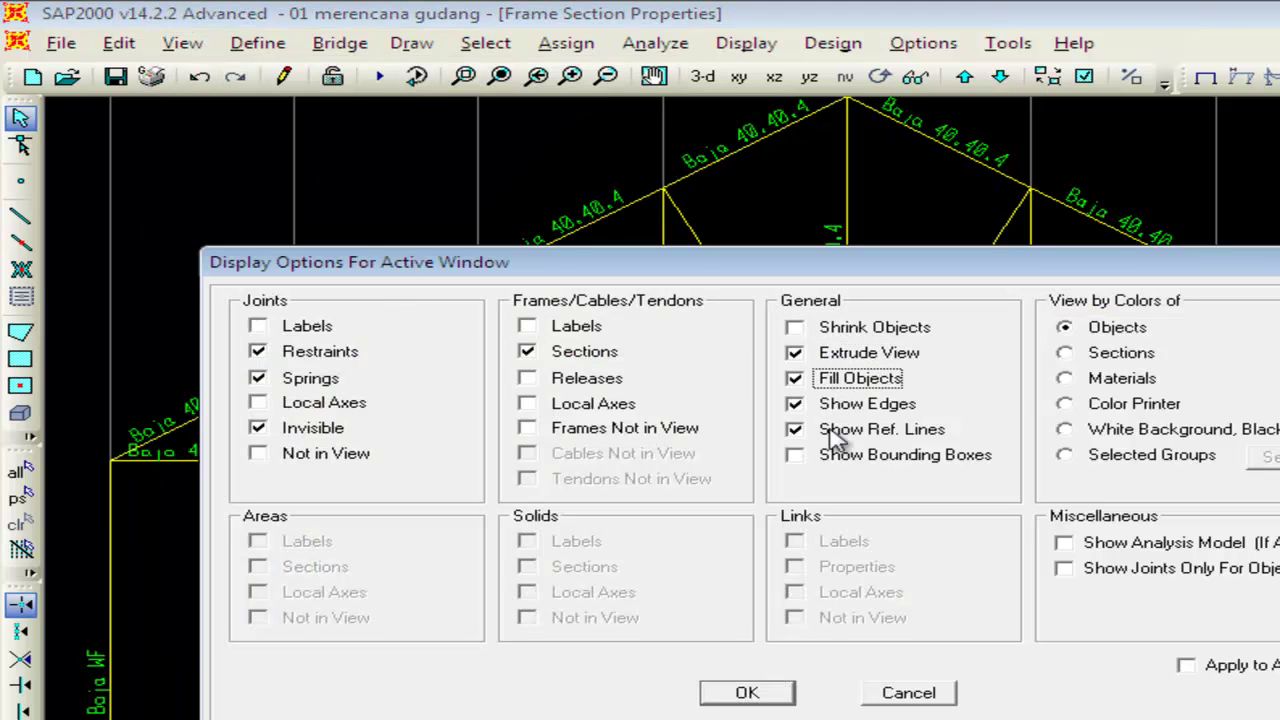
left_click(785, 692)
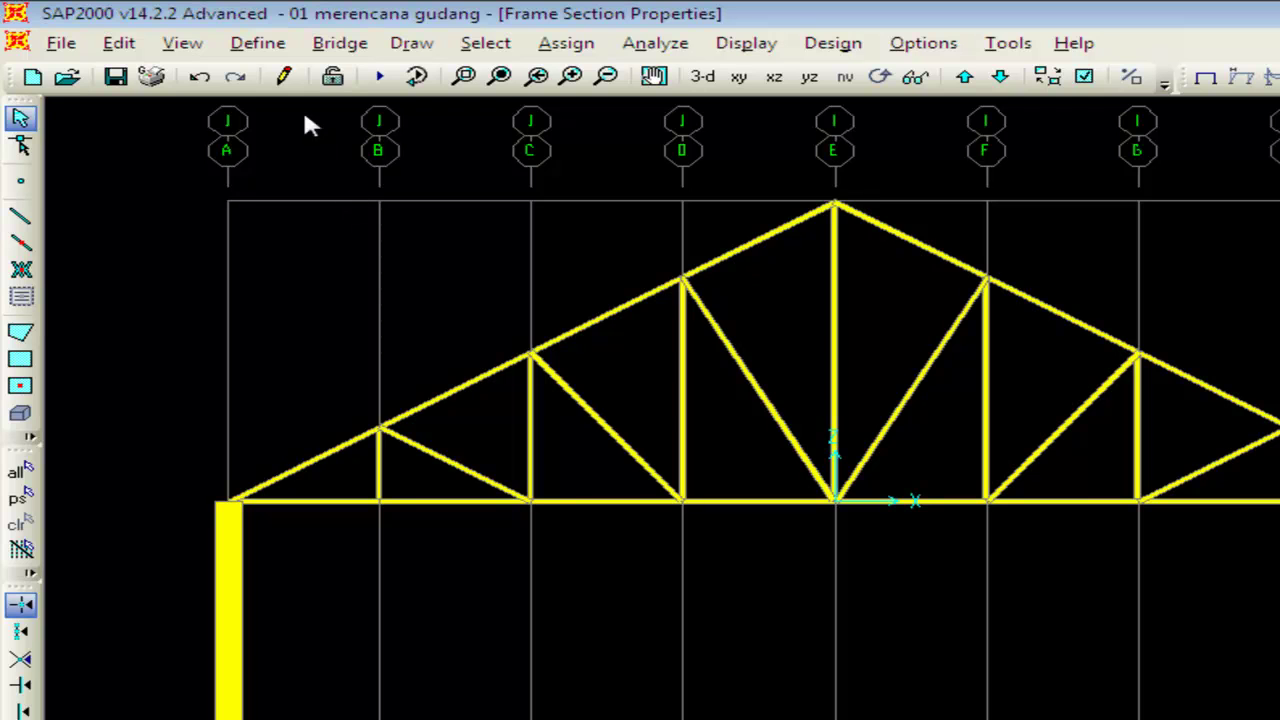
left_click(258, 43)
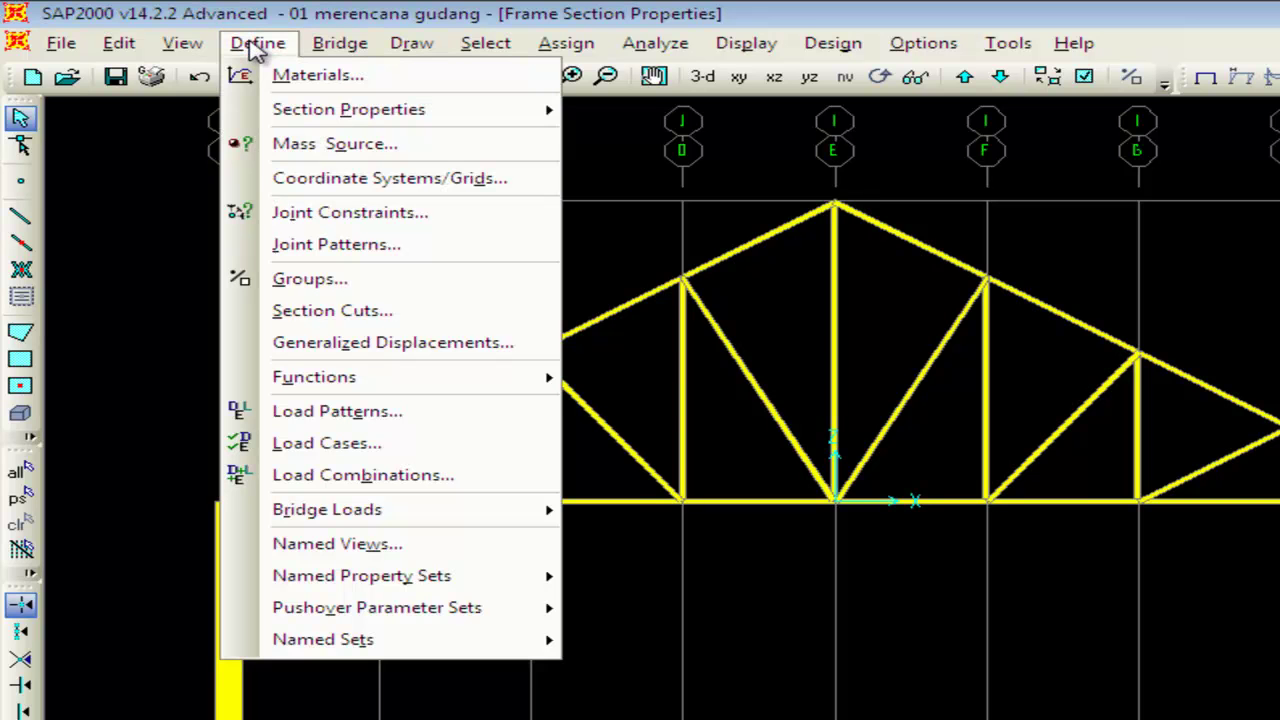
mouse_move(288, 112)
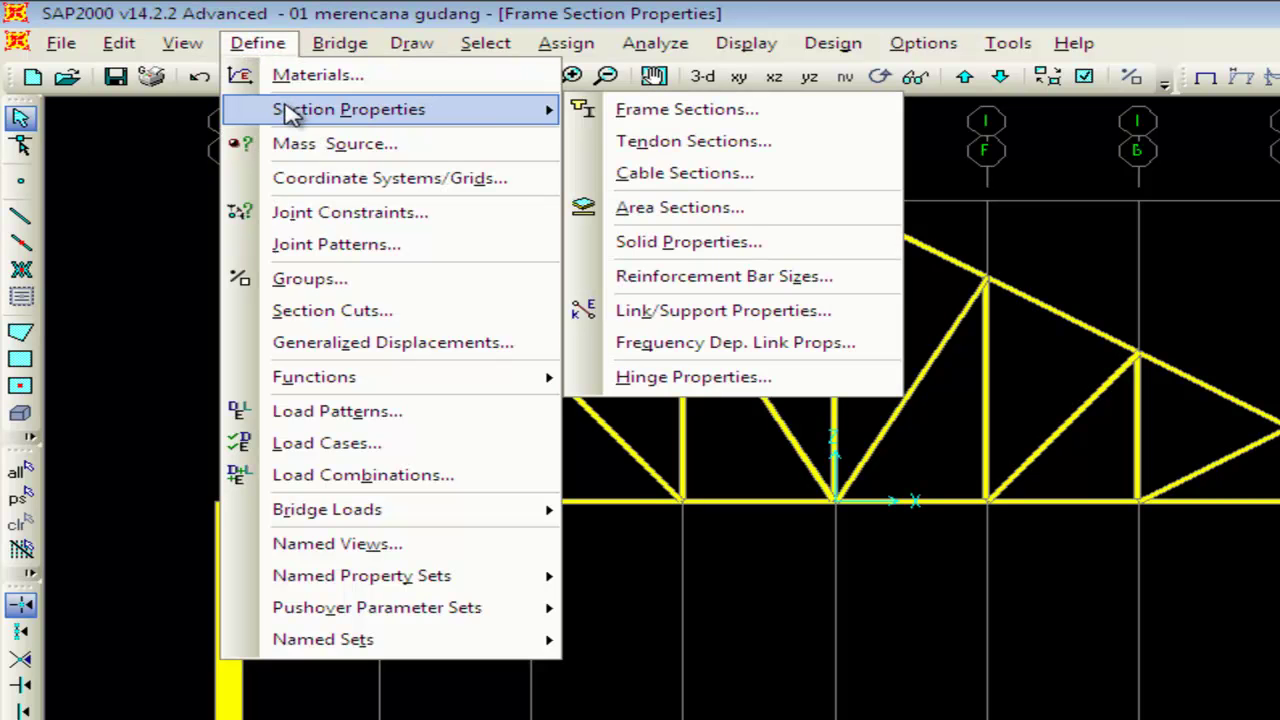
left_click(1104, 180)
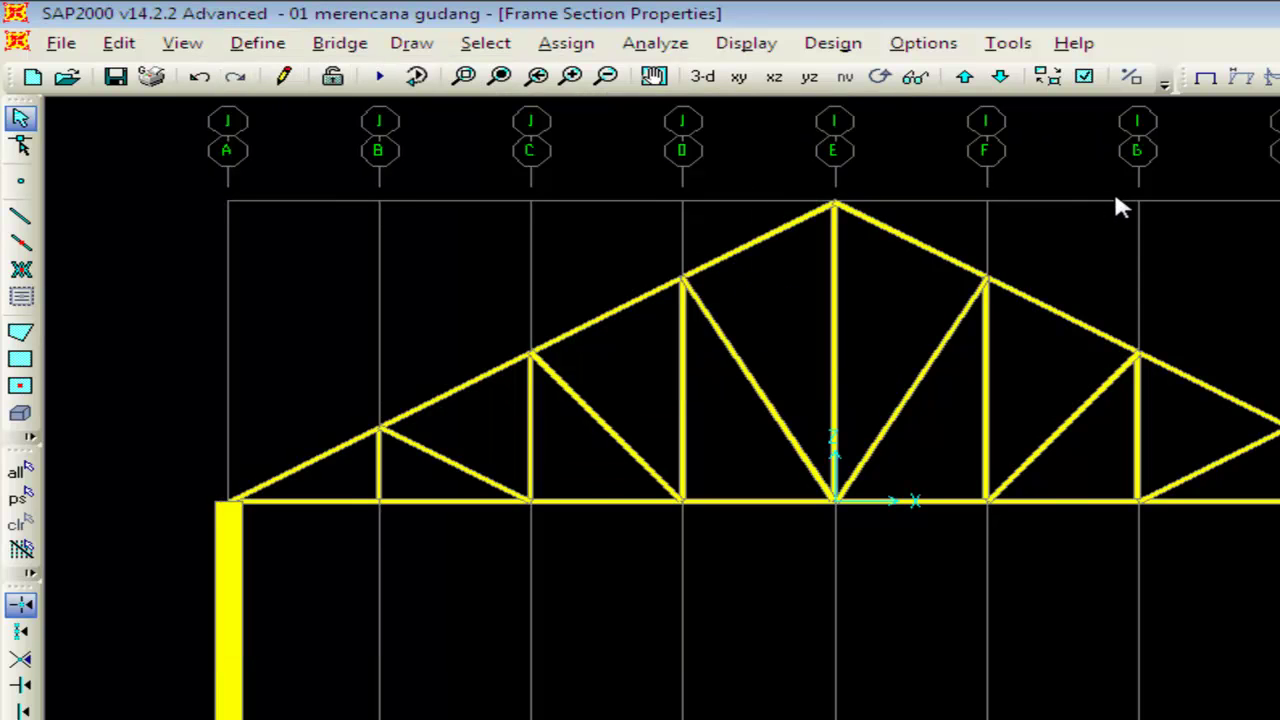
left_click(262, 42)
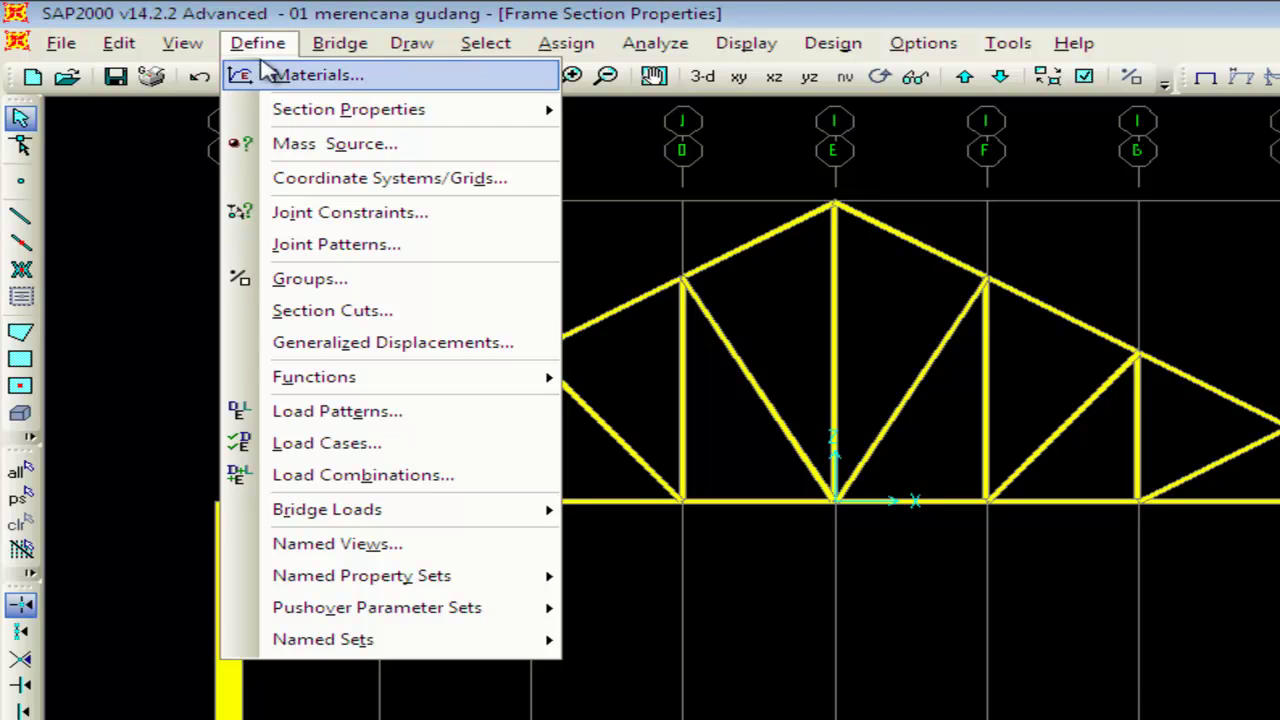
left_click(283, 80)
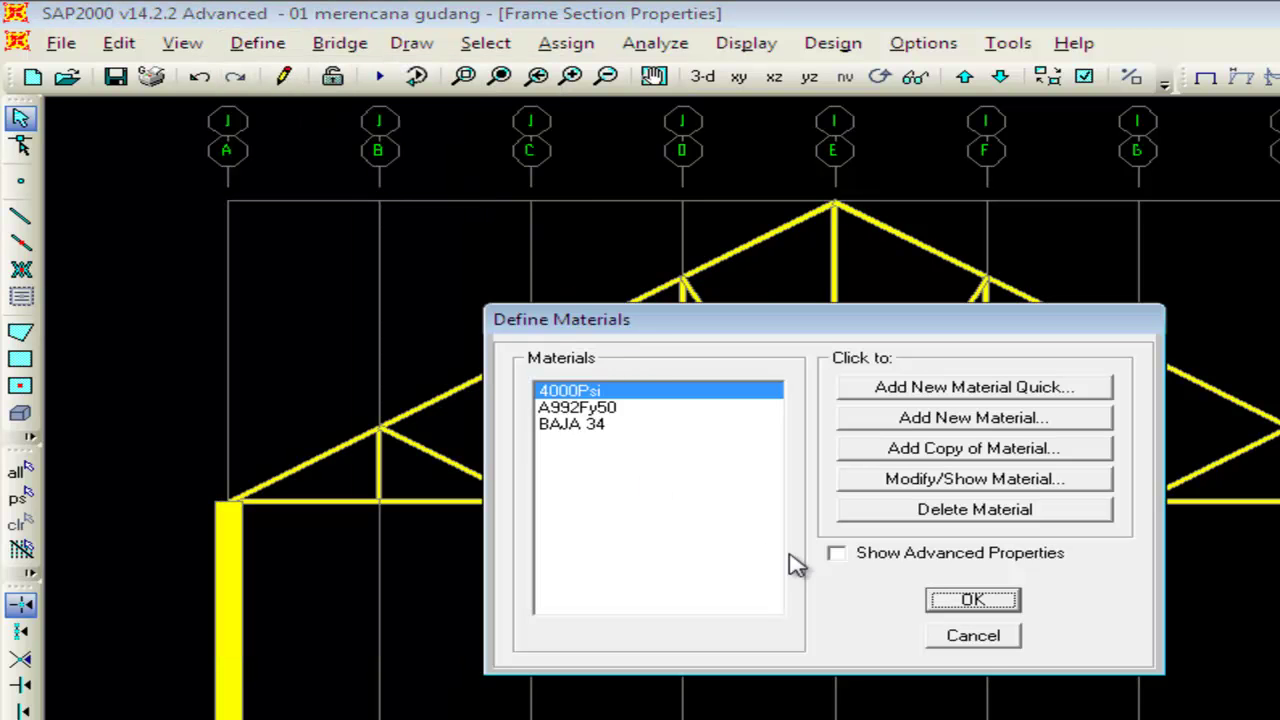
left_click(976, 638)
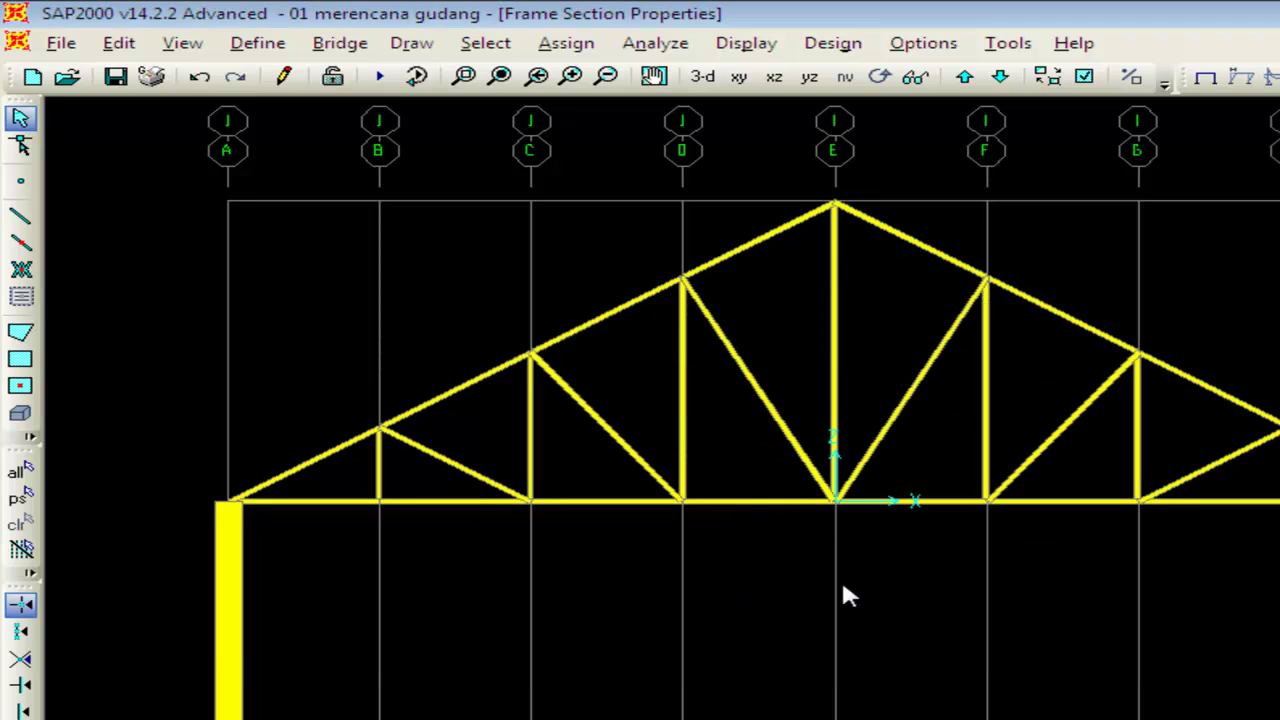
Review the material property data of BAJA 34 and close the material definitions.
left_click(275, 44)
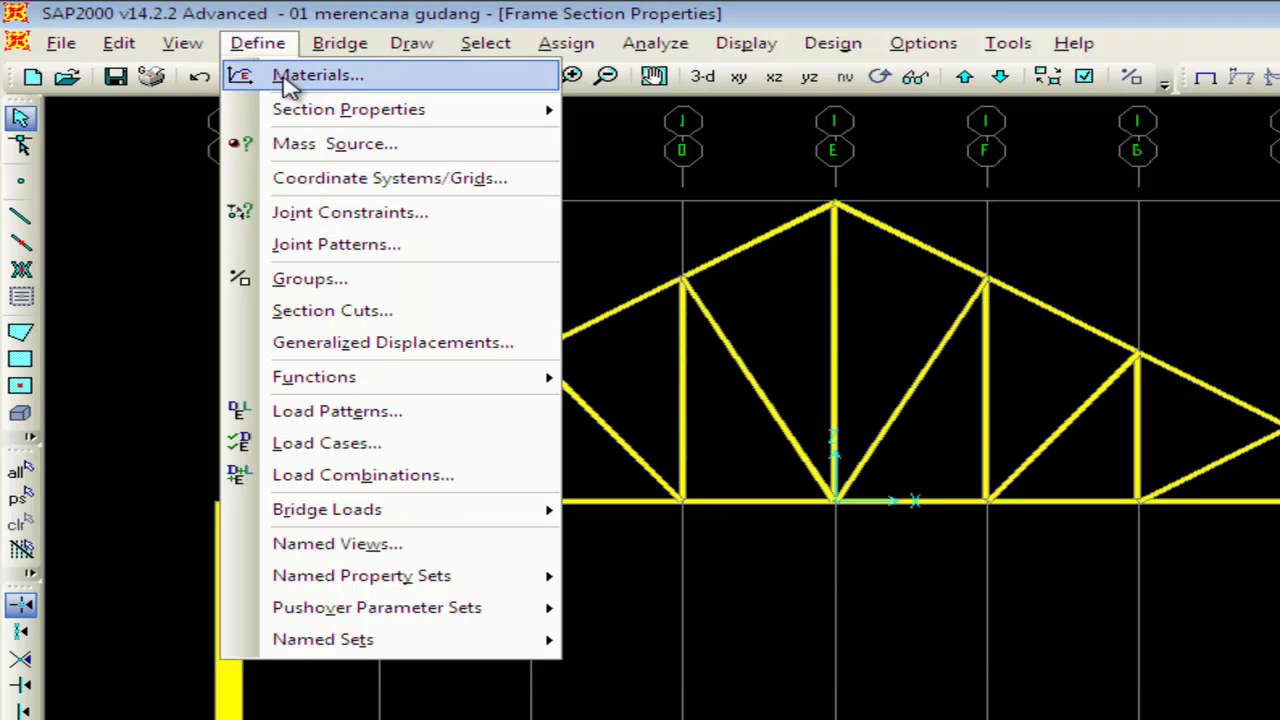
left_click(288, 80)
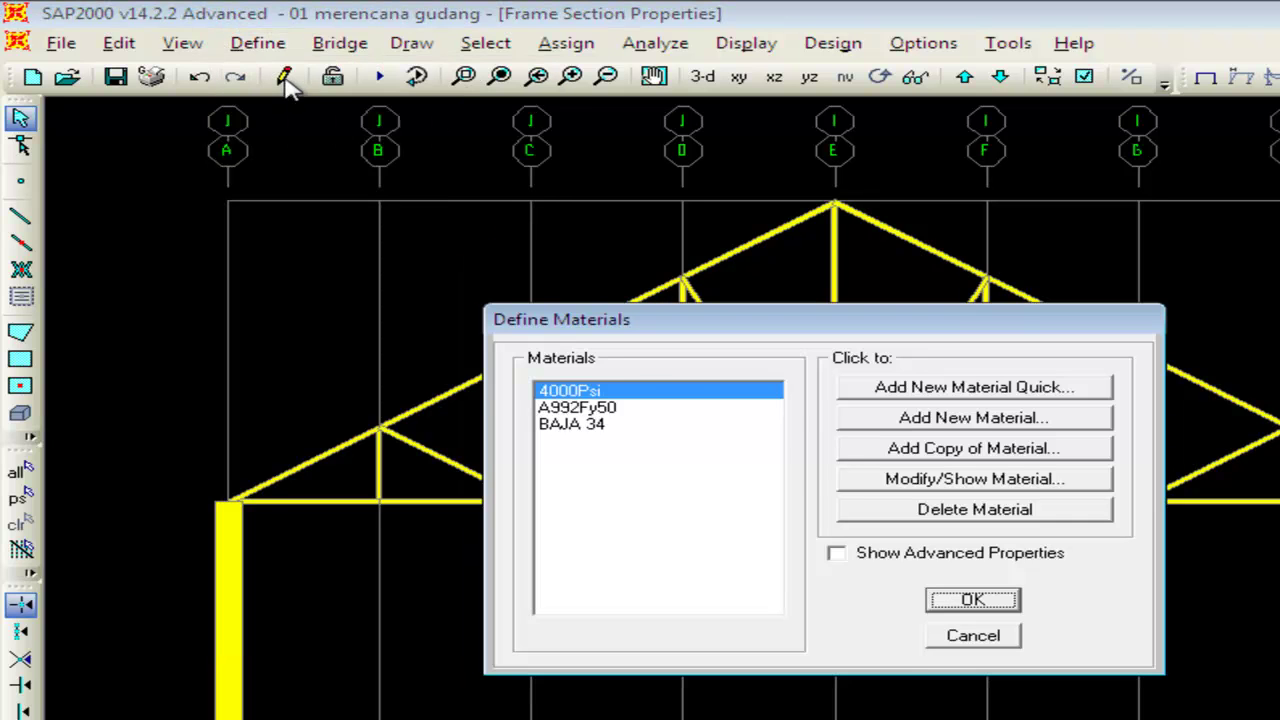
left_click(584, 428)
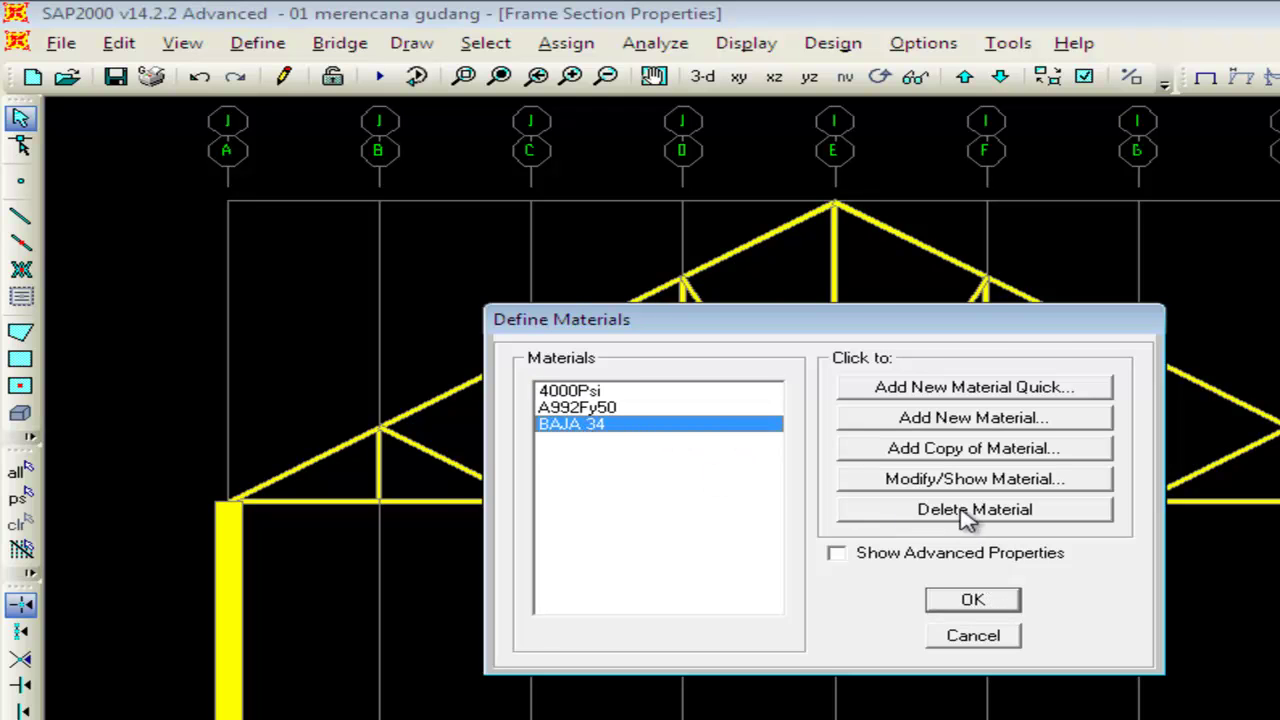
left_click(995, 482)
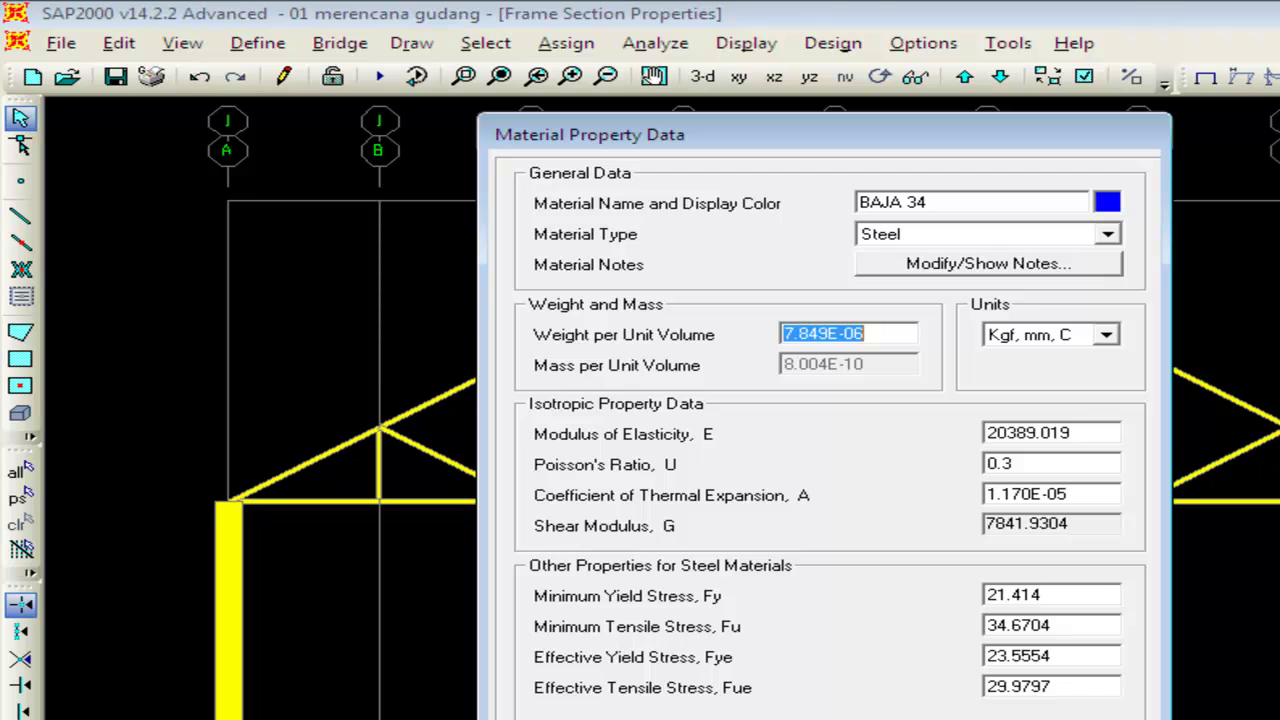
key("Return")
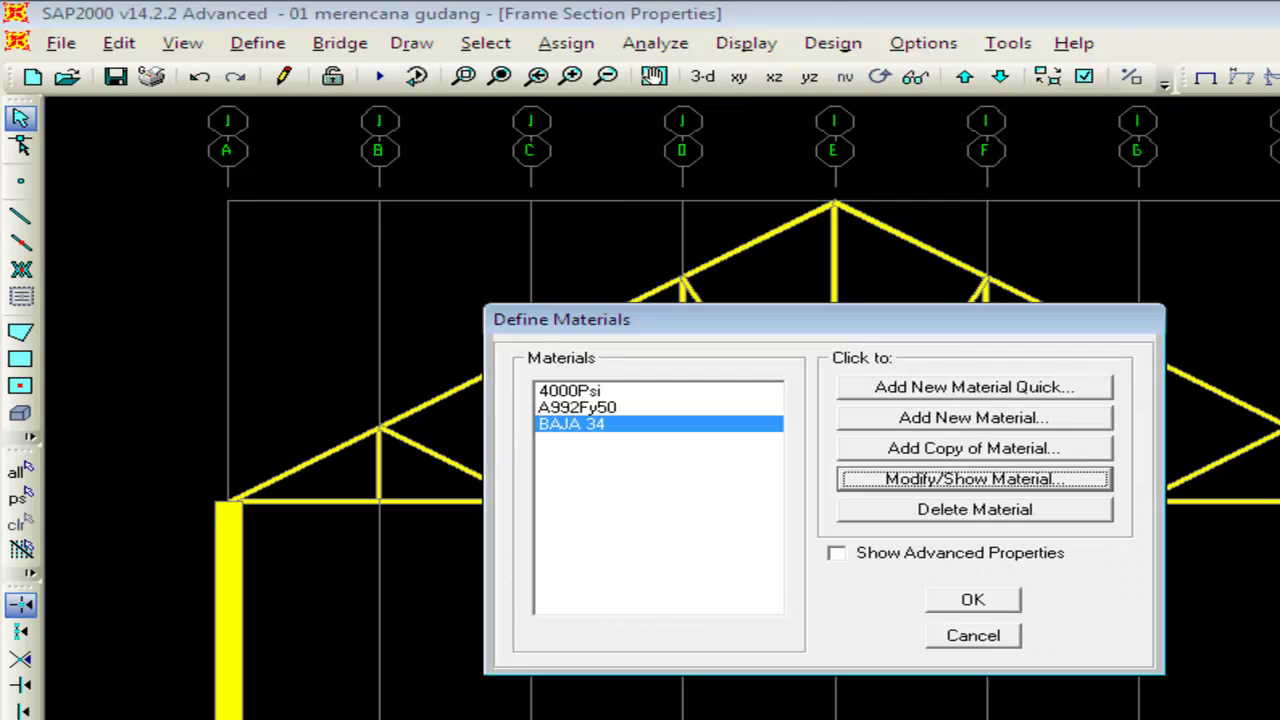
left_click(975, 637)
Open the frame section definitions and check the material and dimensions of the Baja 40.40.4 double angle section.
left_click(268, 49)
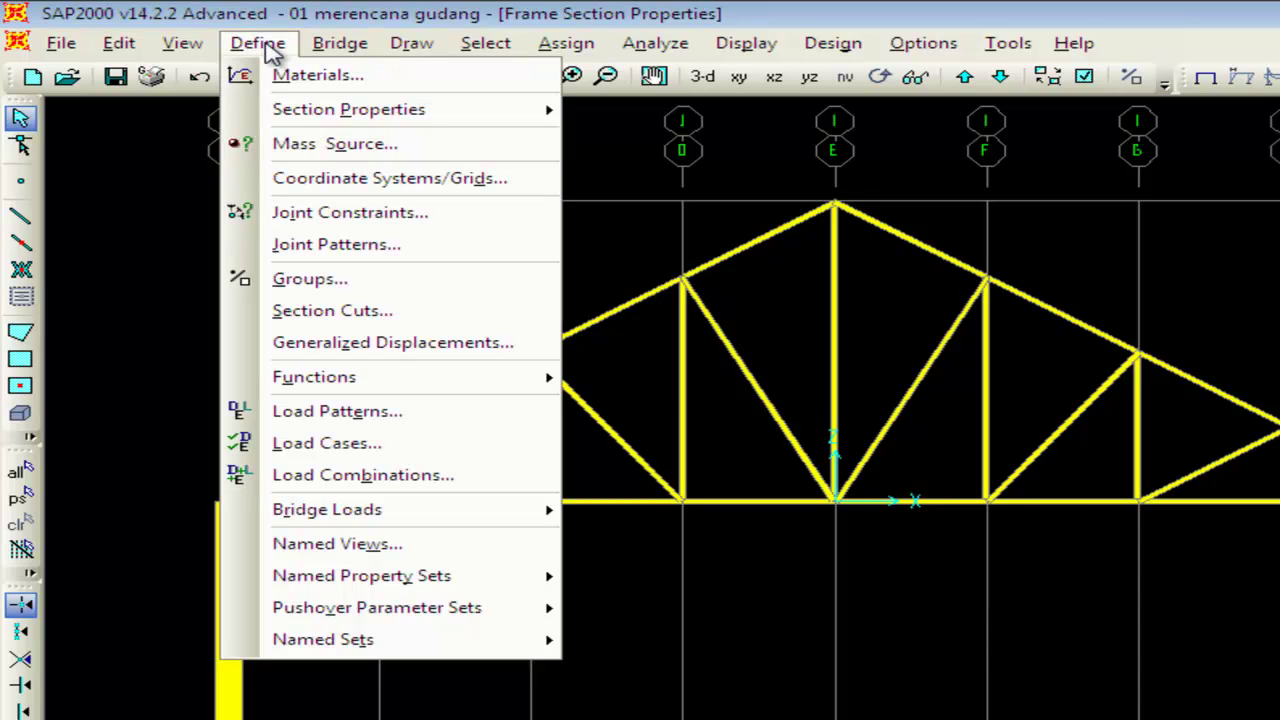
mouse_move(320, 111)
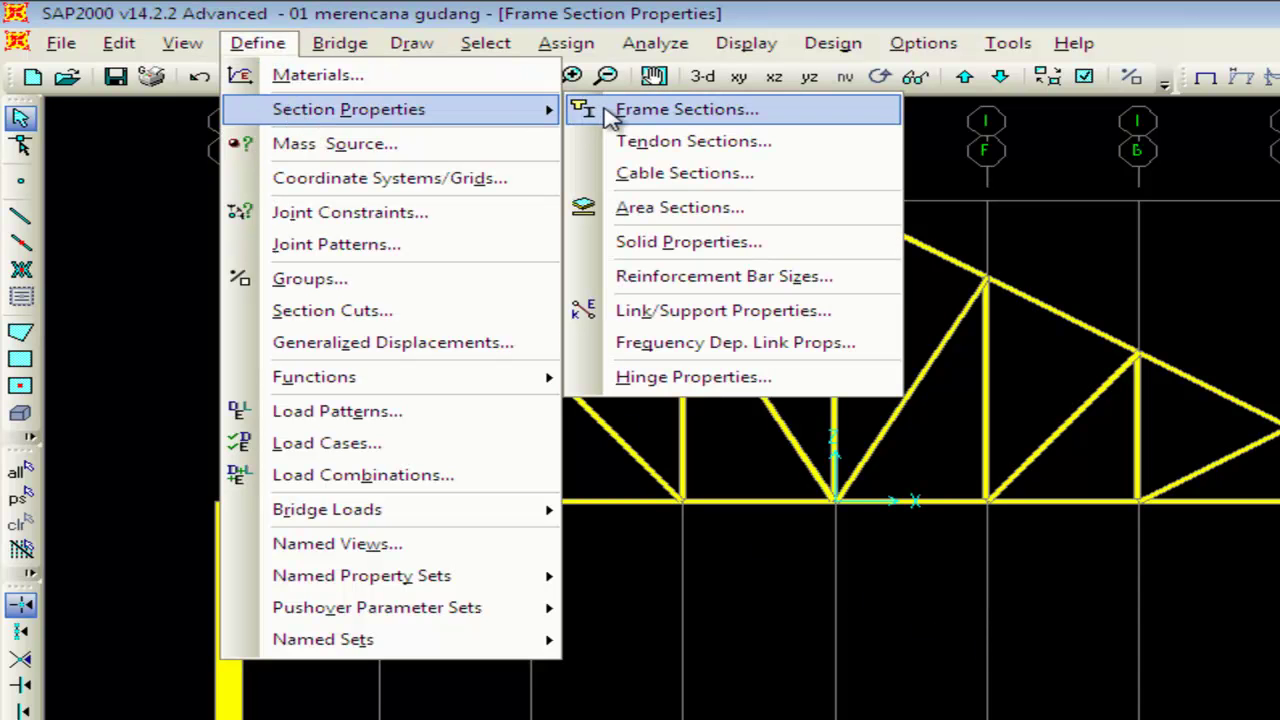
left_click(607, 112)
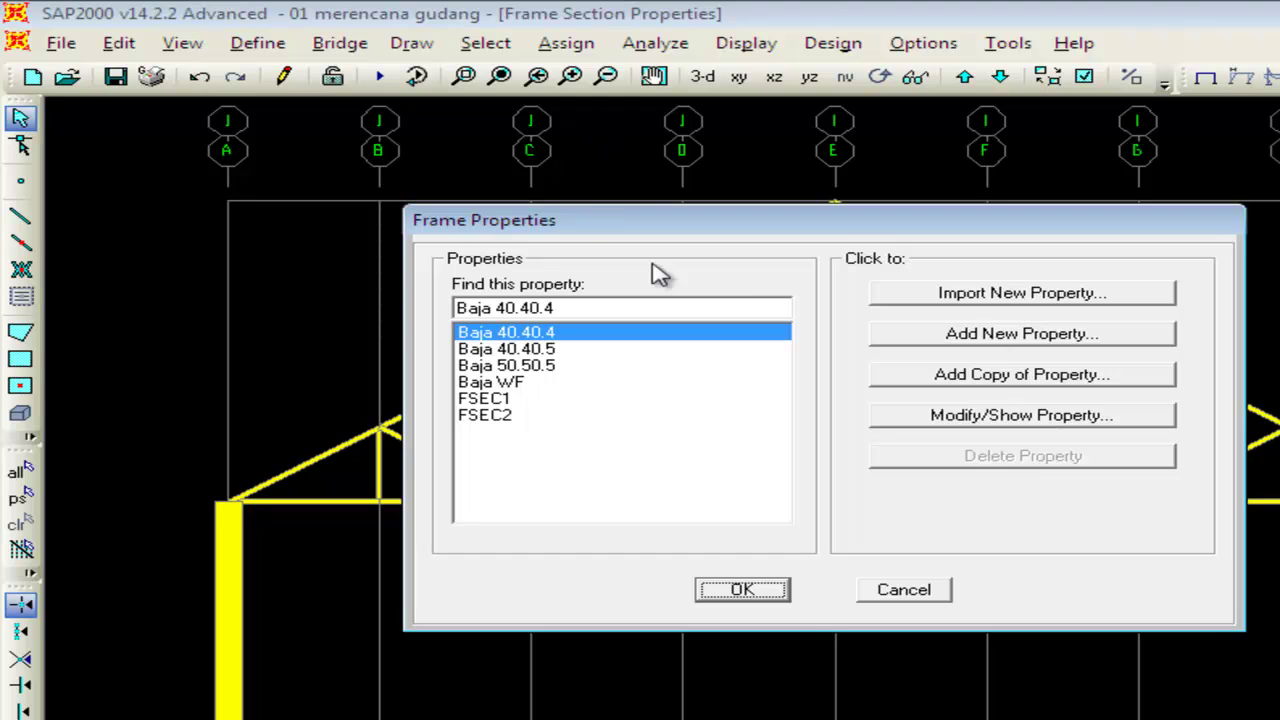
left_click(984, 418)
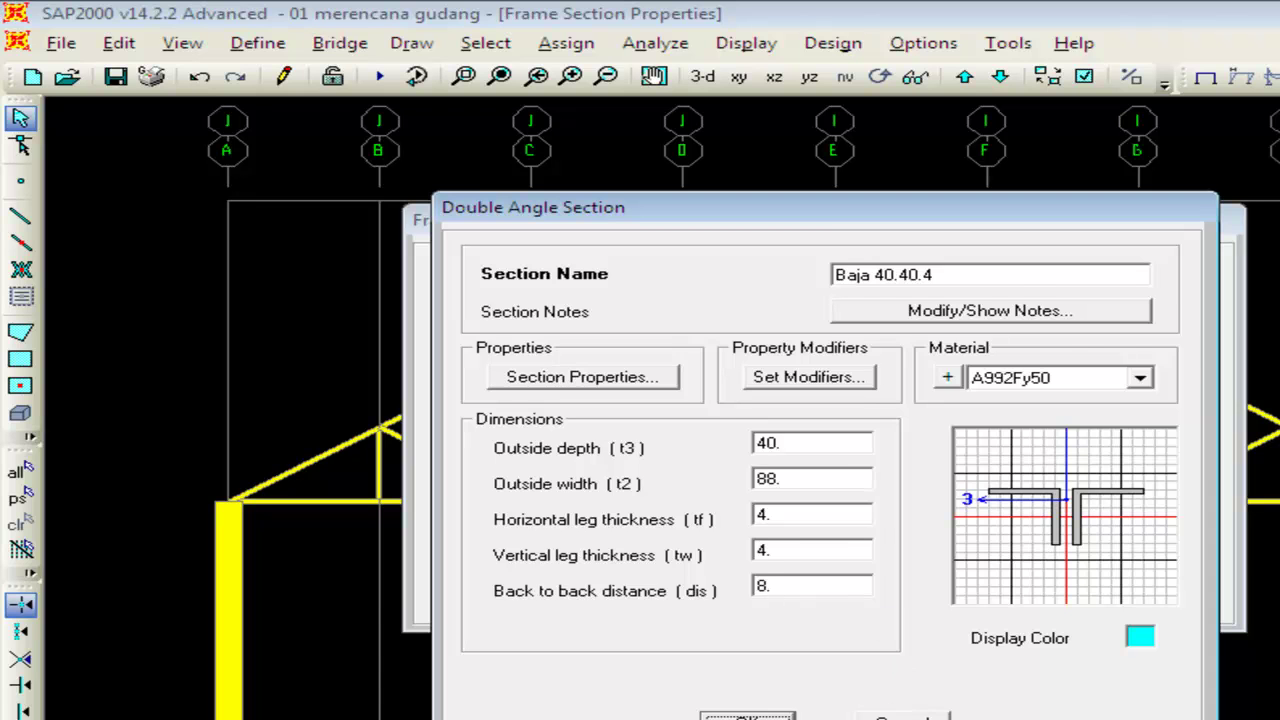
left_click(905, 716)
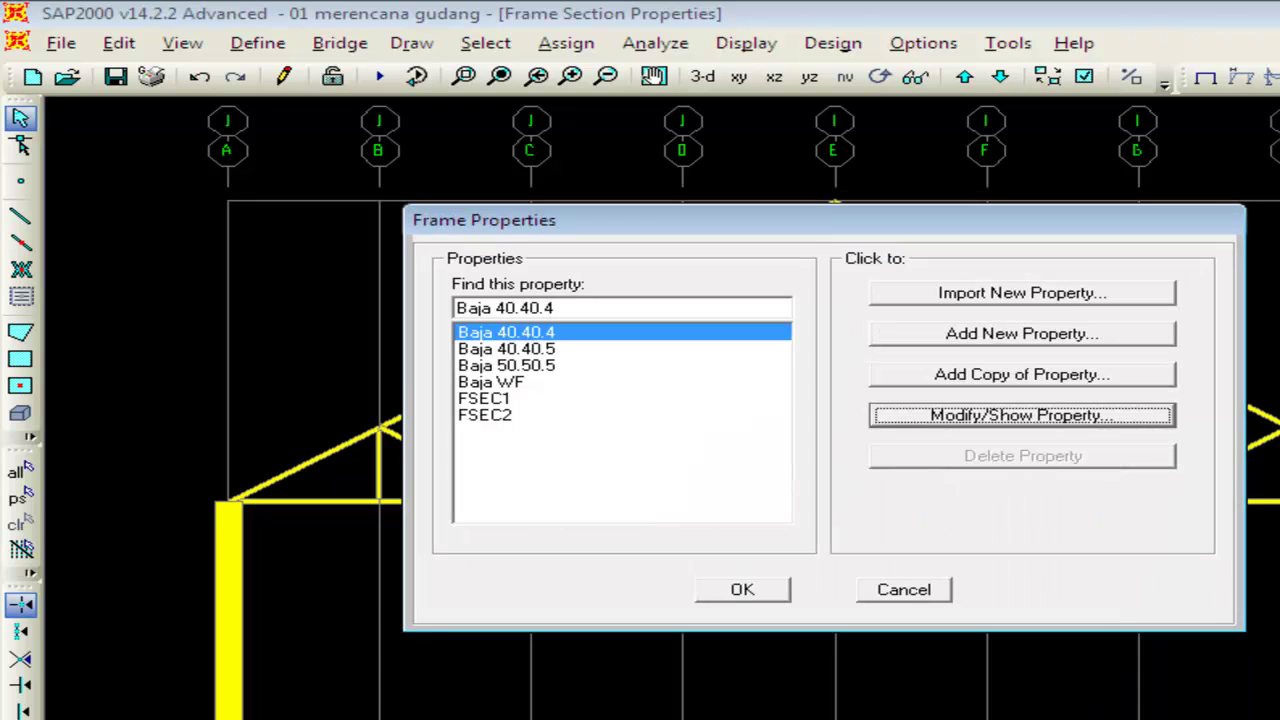
Change the material of the Baja WF wide flange section to BAJA 34.
left_click(515, 383)
left_click(906, 419)
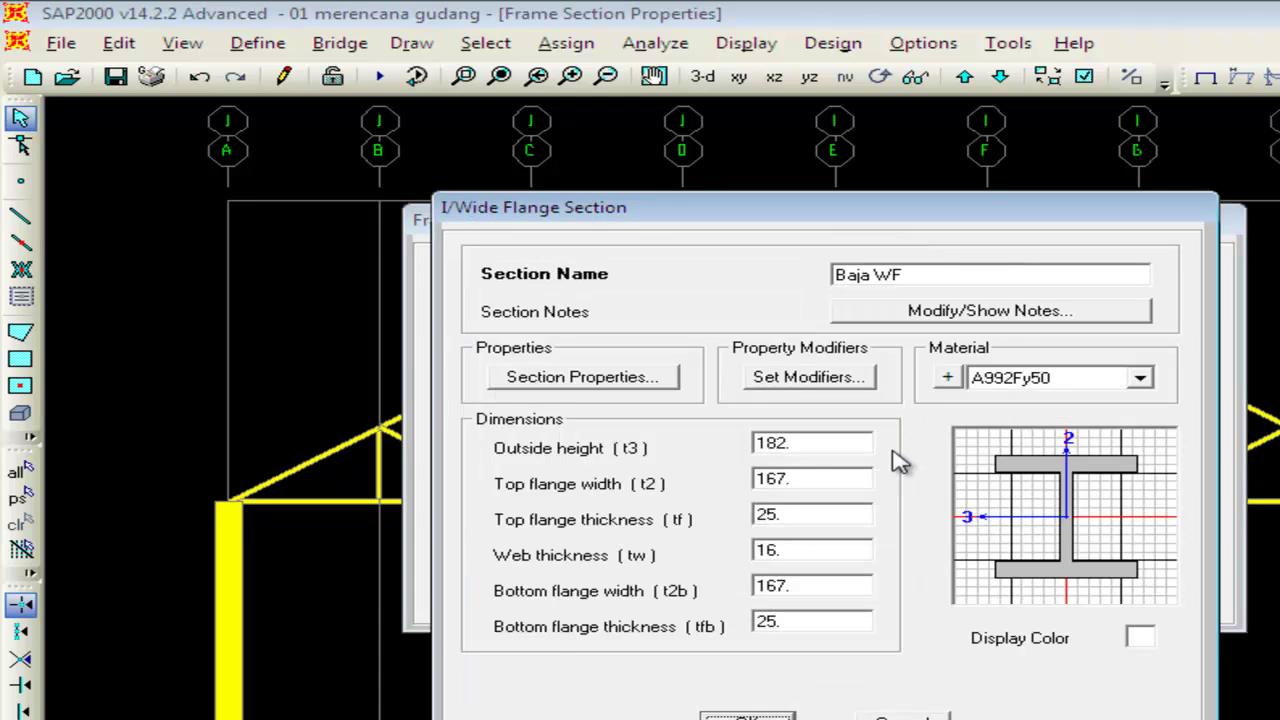
left_click(946, 377)
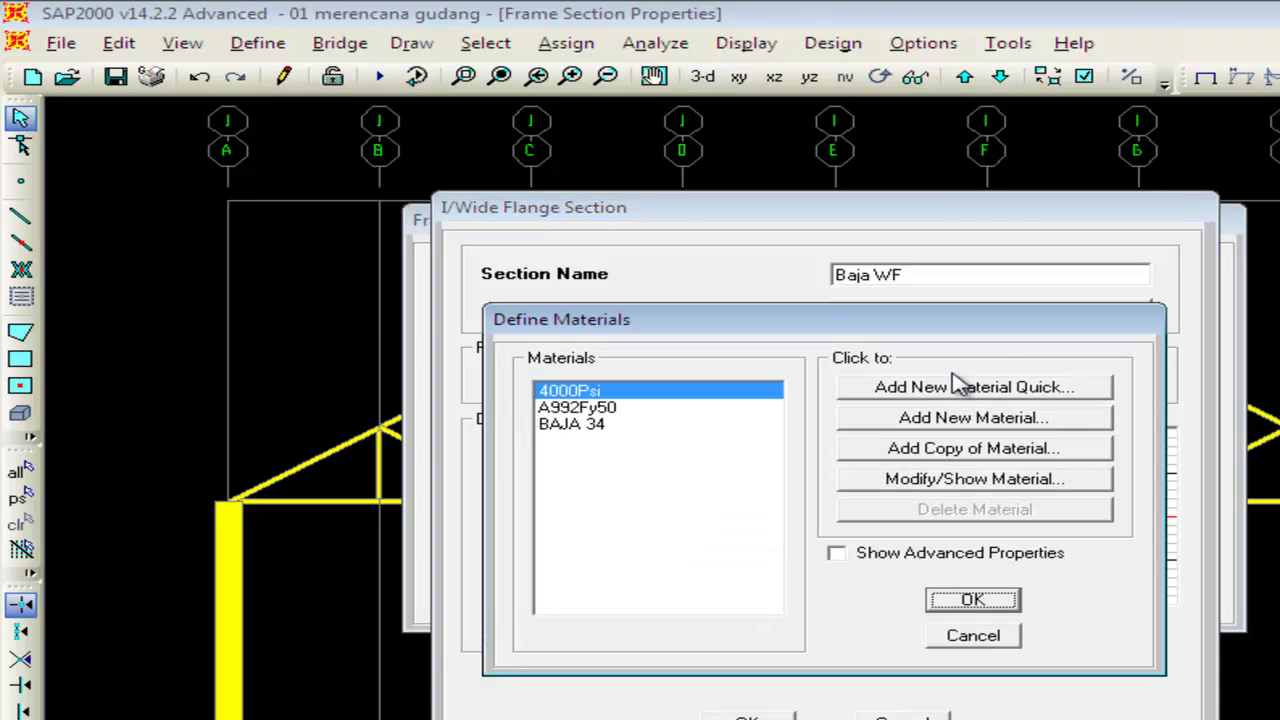
left_click(586, 425)
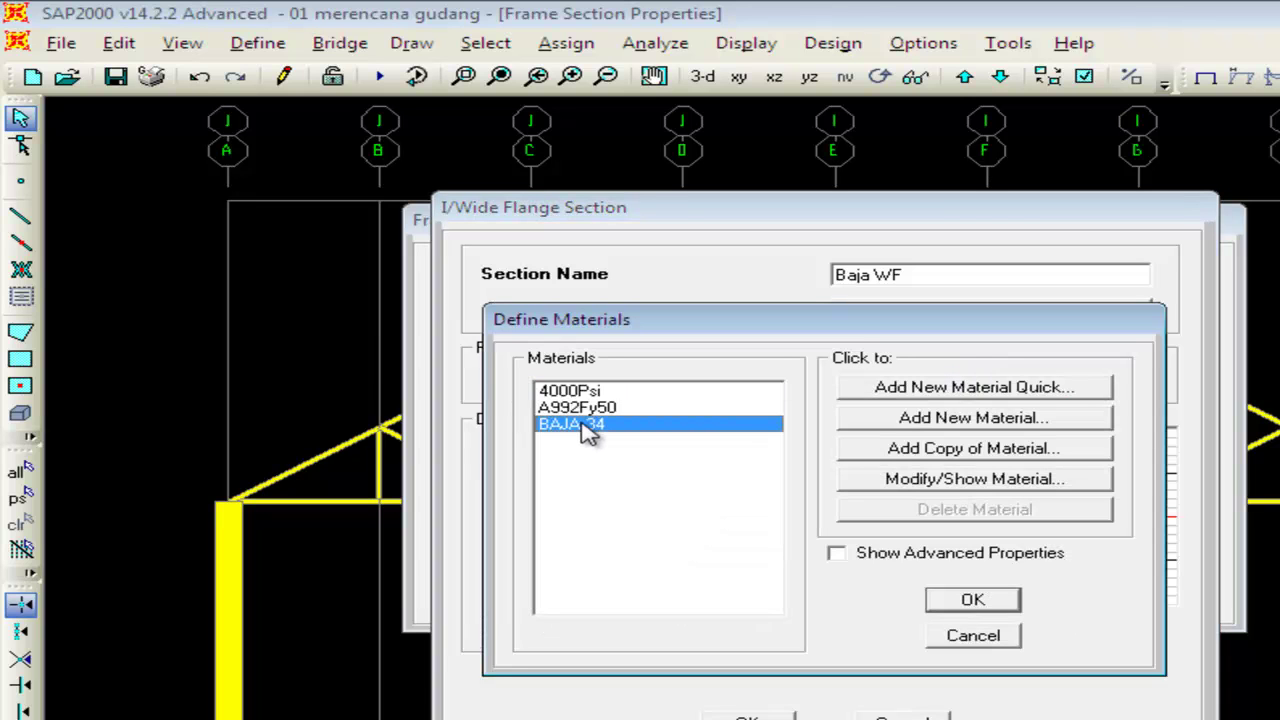
left_click(945, 604)
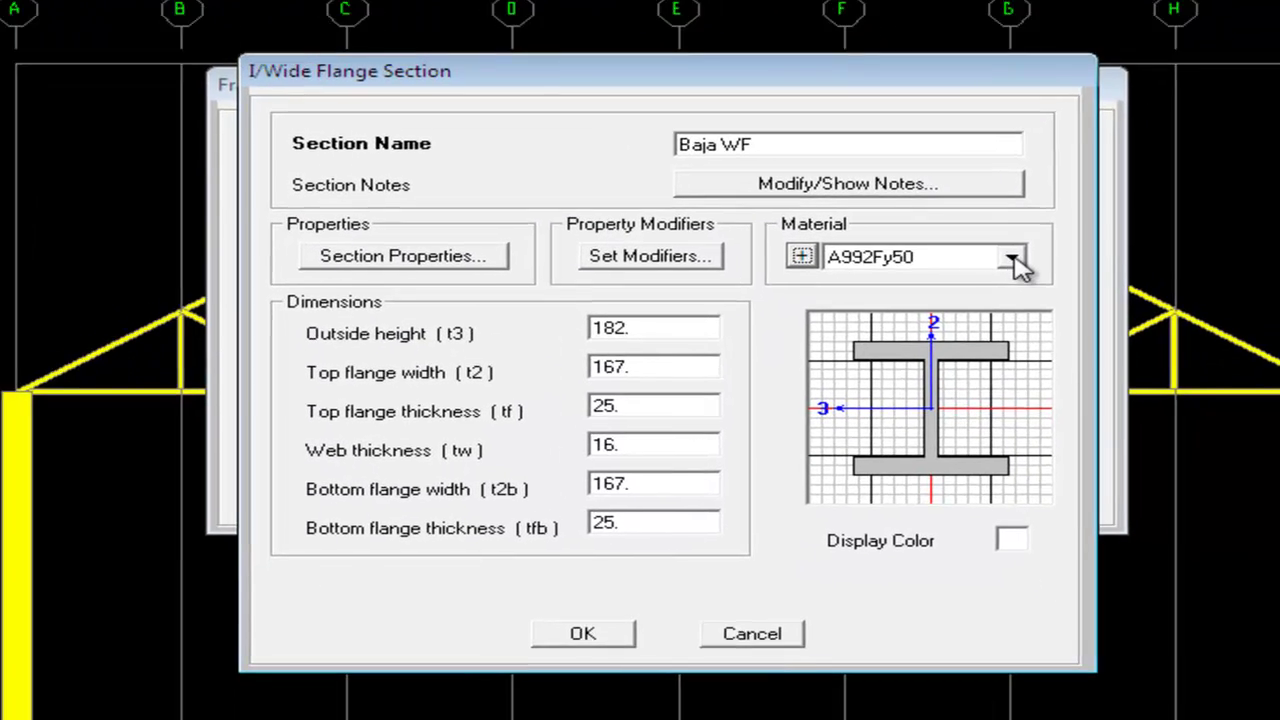
left_click(1140, 378)
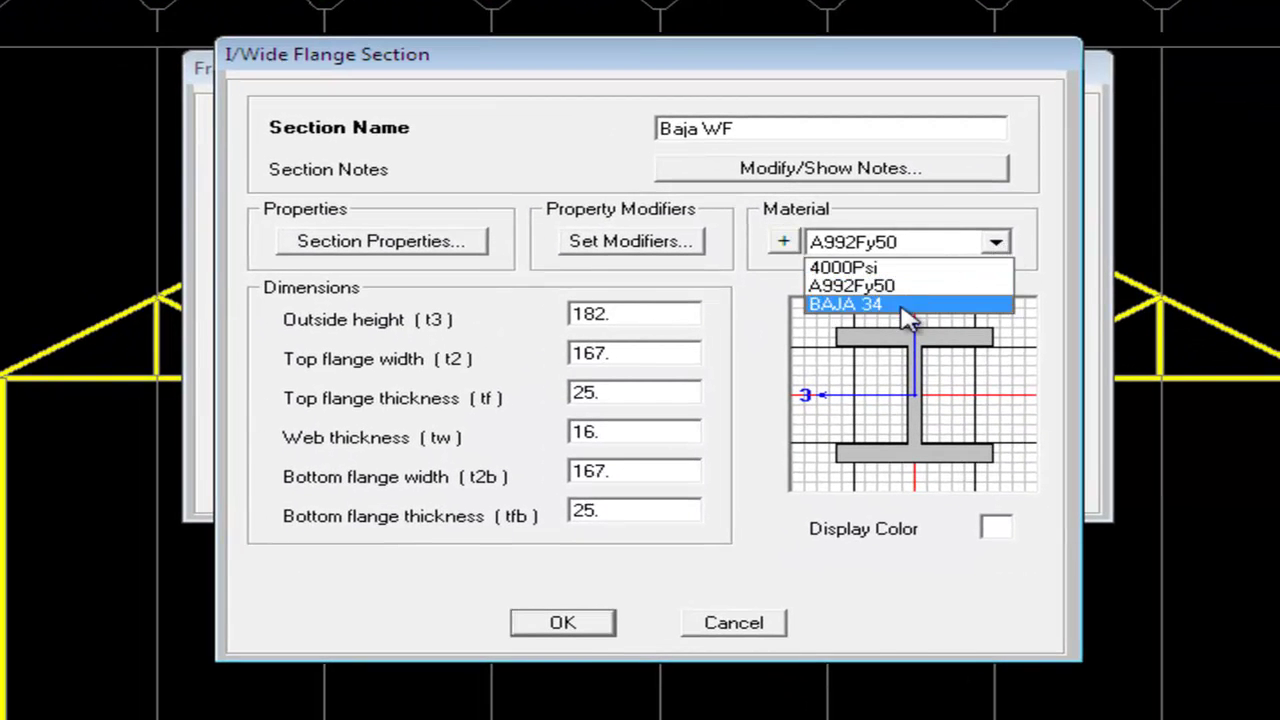
left_click(908, 304)
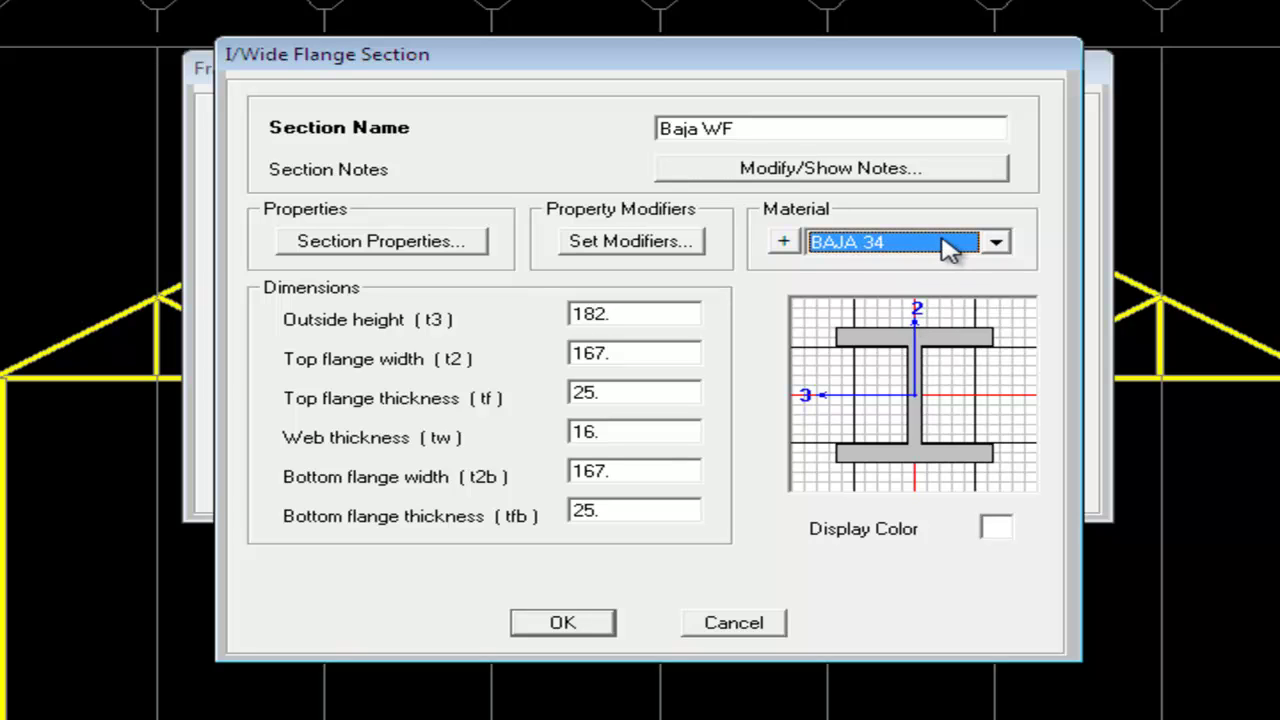
left_click(997, 241)
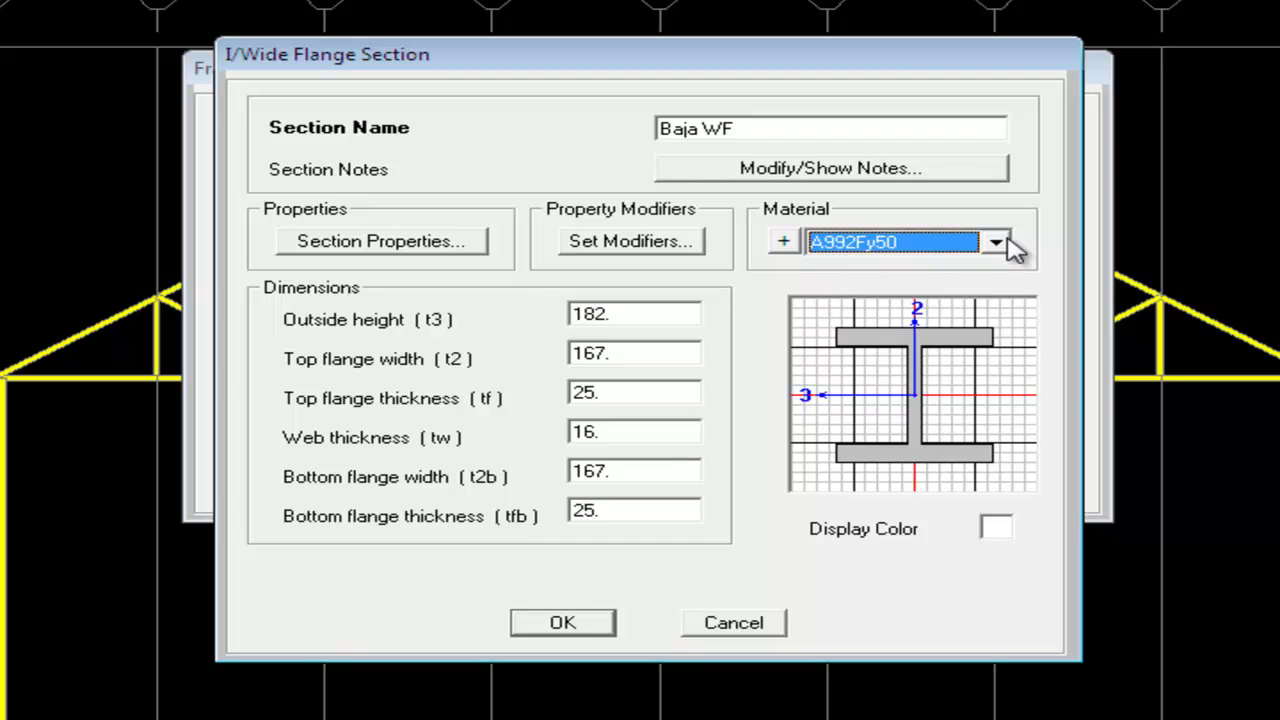
left_click(996, 242)
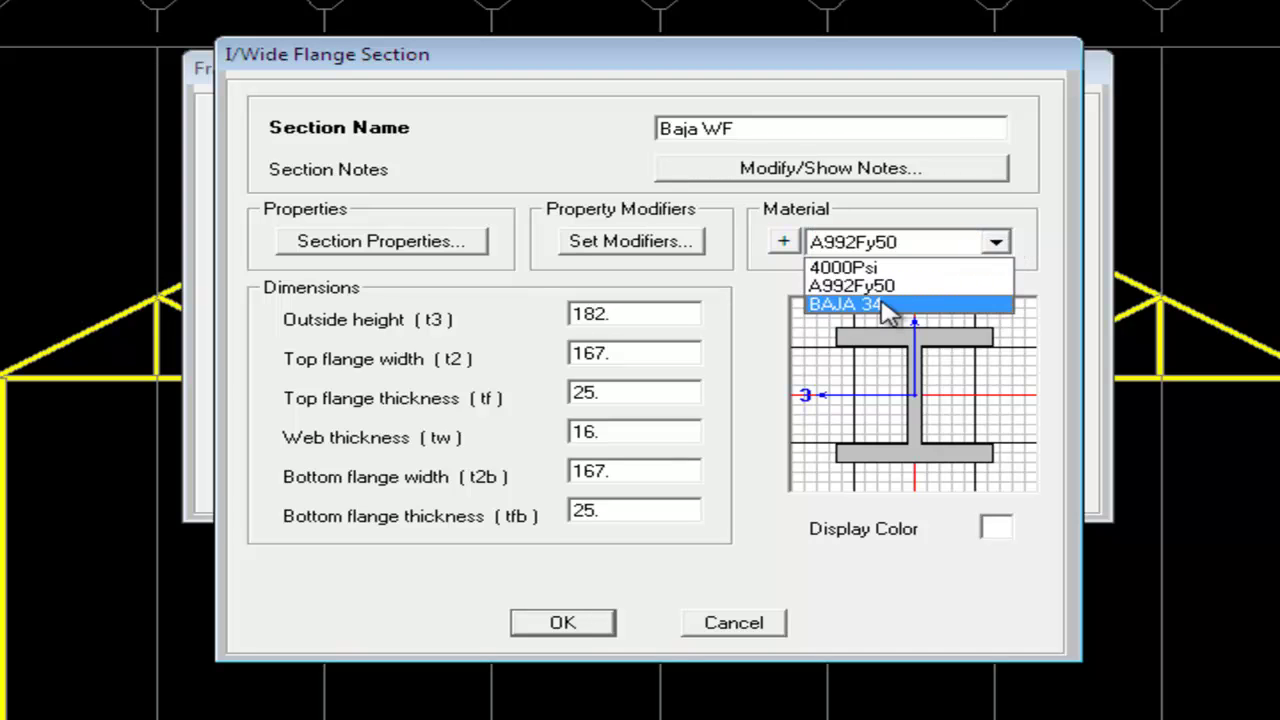
left_click(890, 306)
left_click(576, 628)
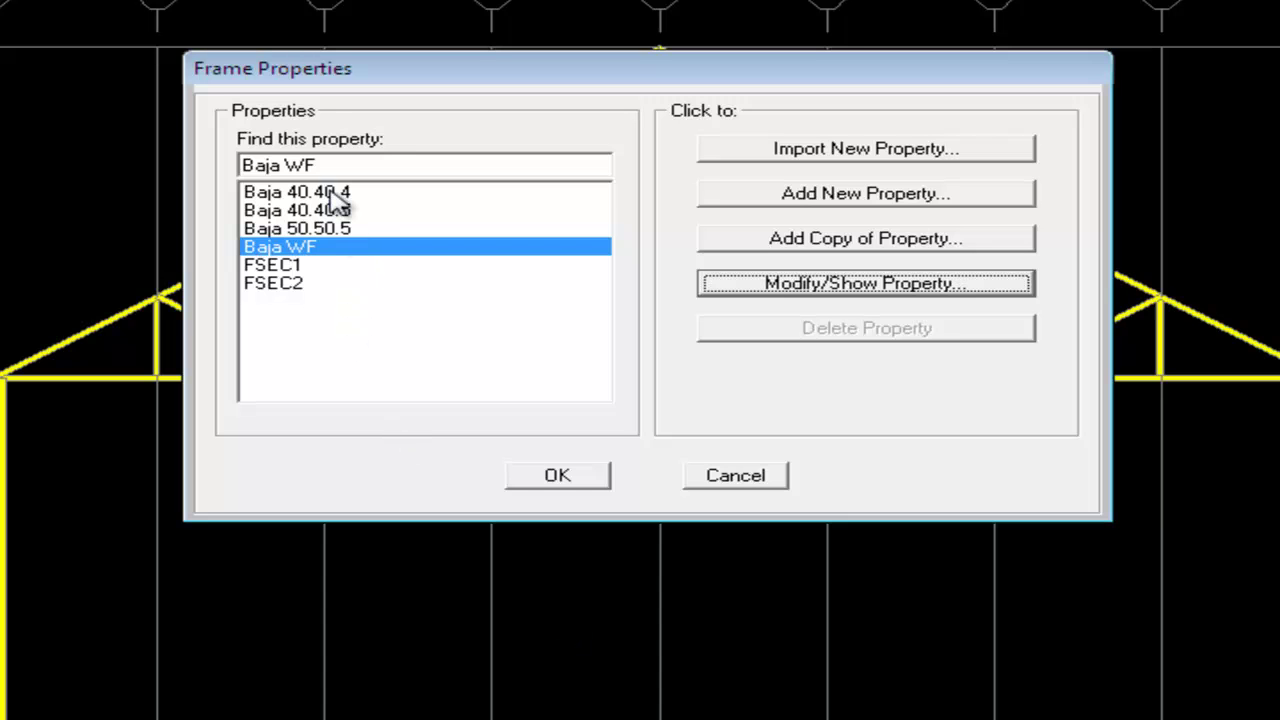
Change the material of the Baja 40.40.4 double angle section to BAJA 34 and accept the frame property changes.
left_click(330, 193)
left_click(800, 285)
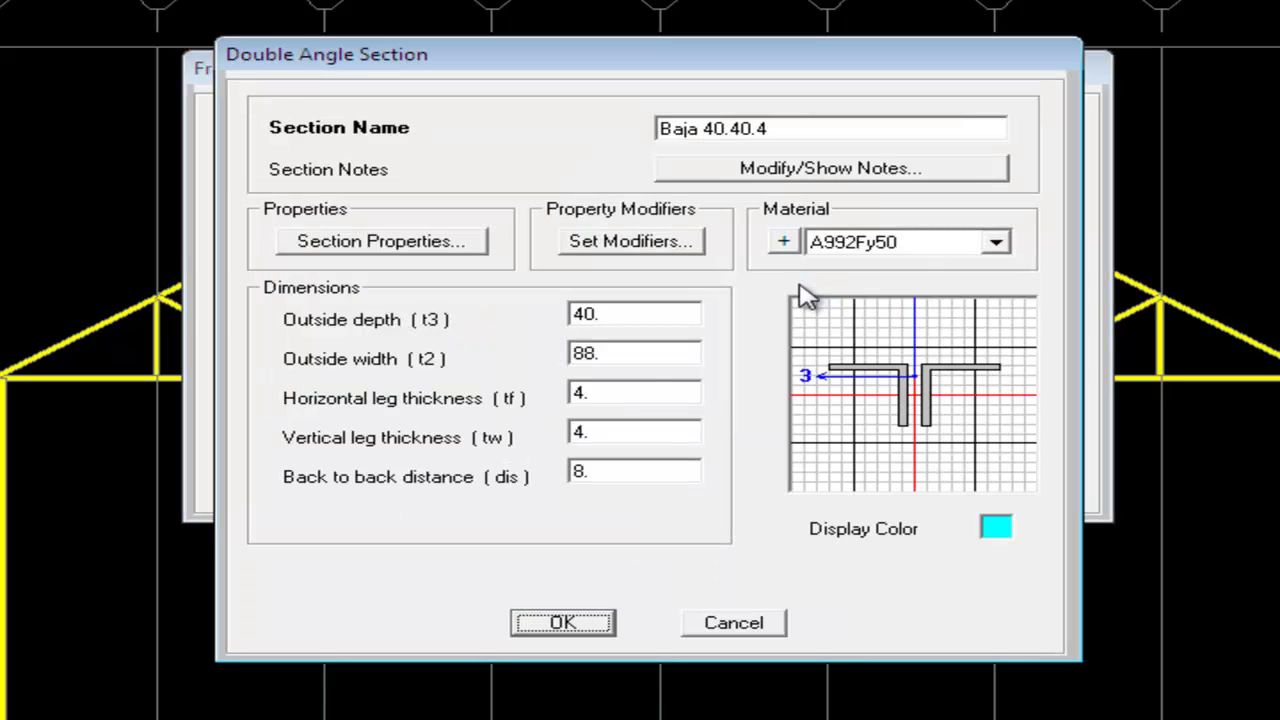
left_click(996, 243)
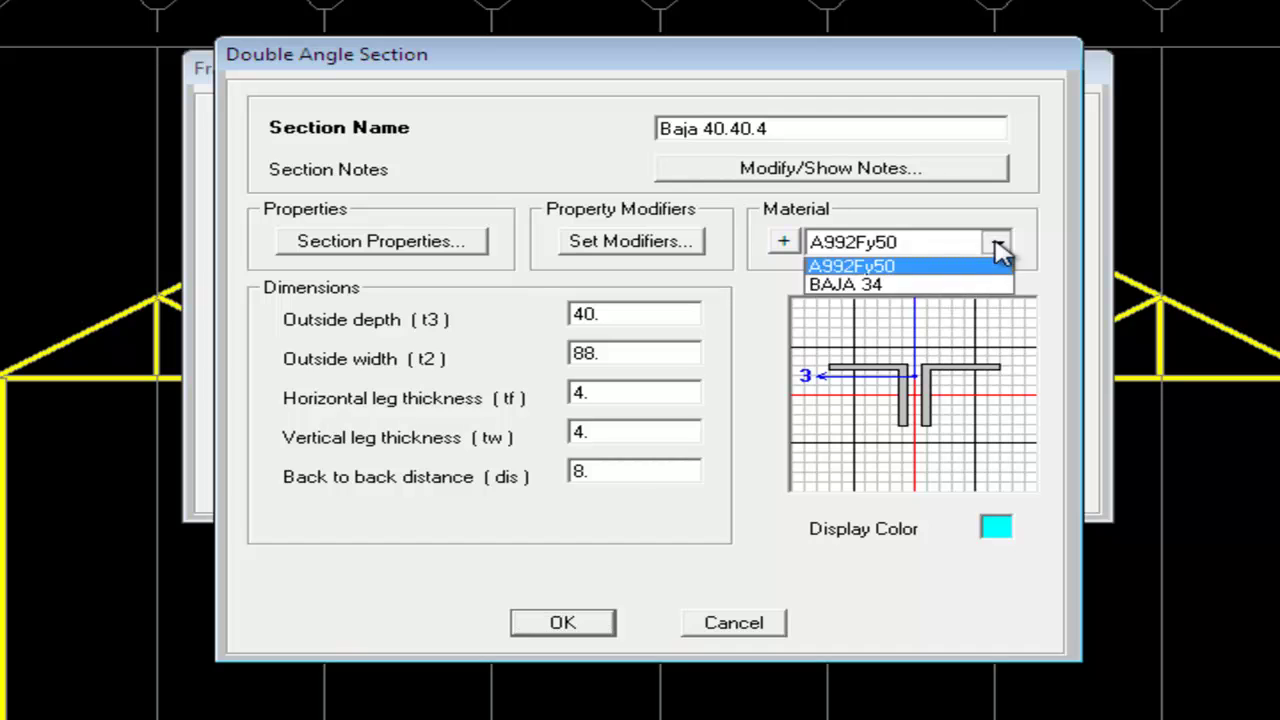
left_click(906, 304)
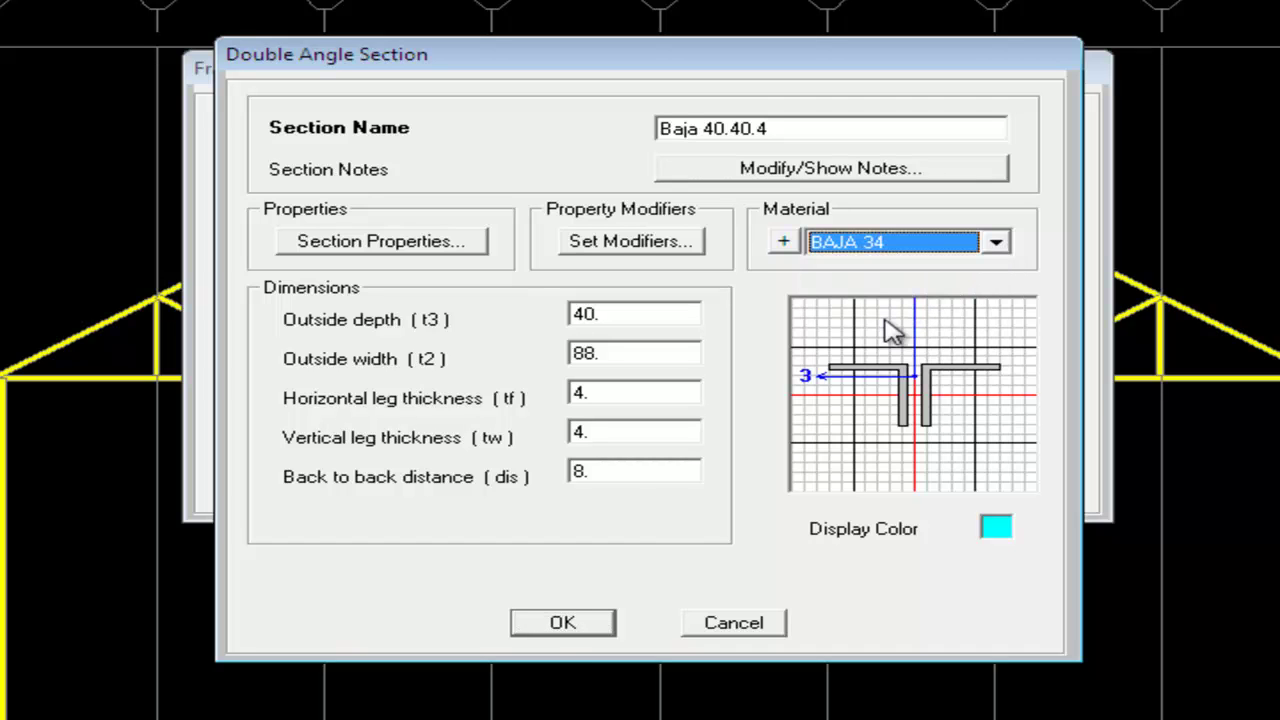
left_click(578, 623)
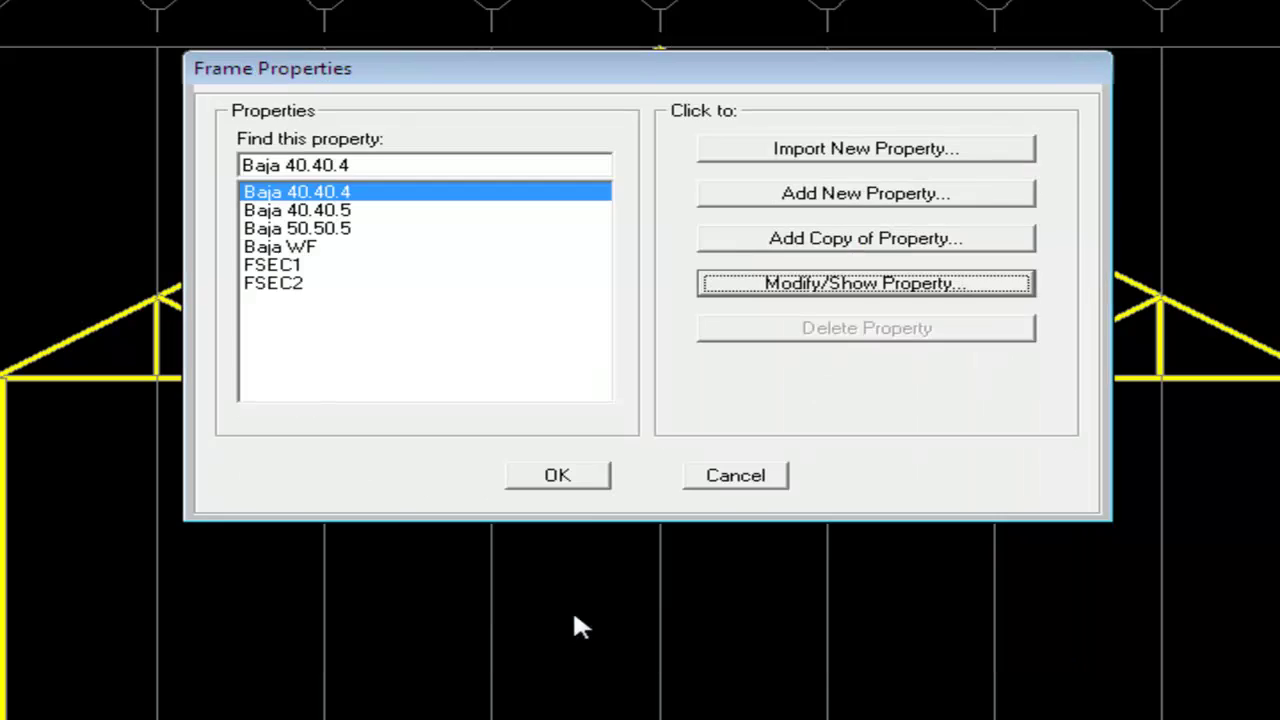
left_click(586, 477)
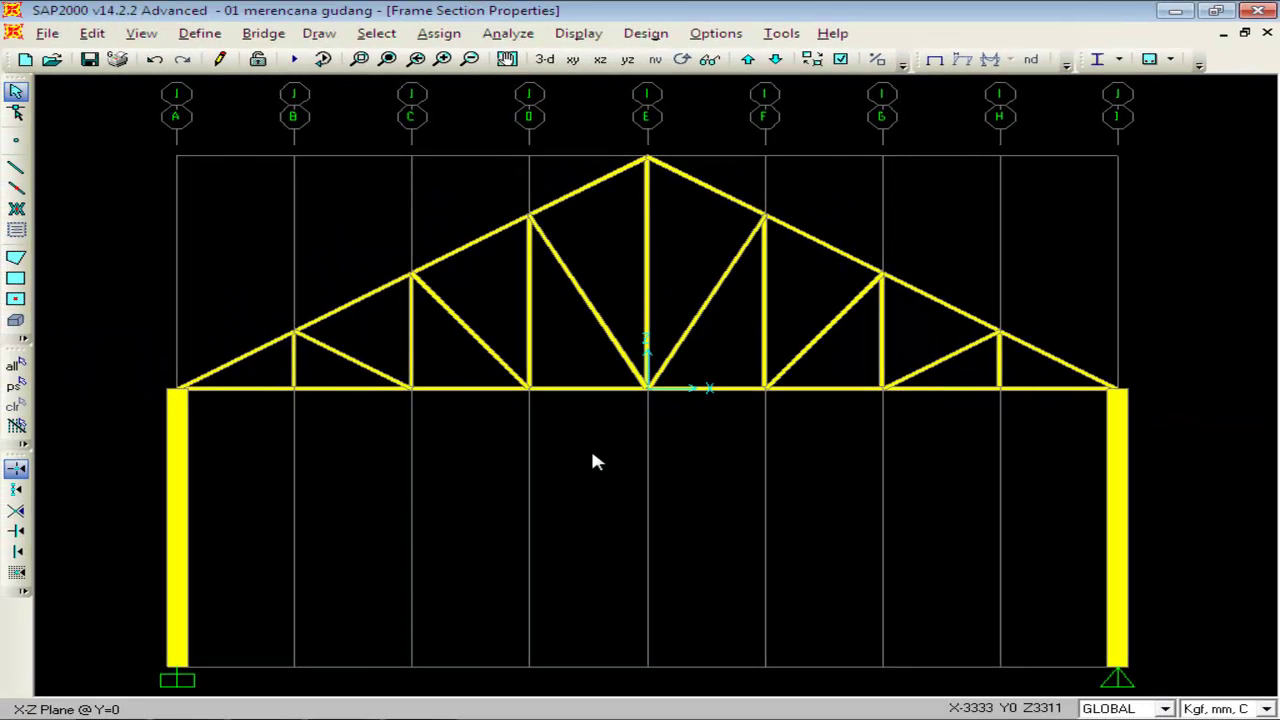
Open the load combination definitions and examine the load cases and scale factors of DSTL1 and DSTL2.
left_click(200, 33)
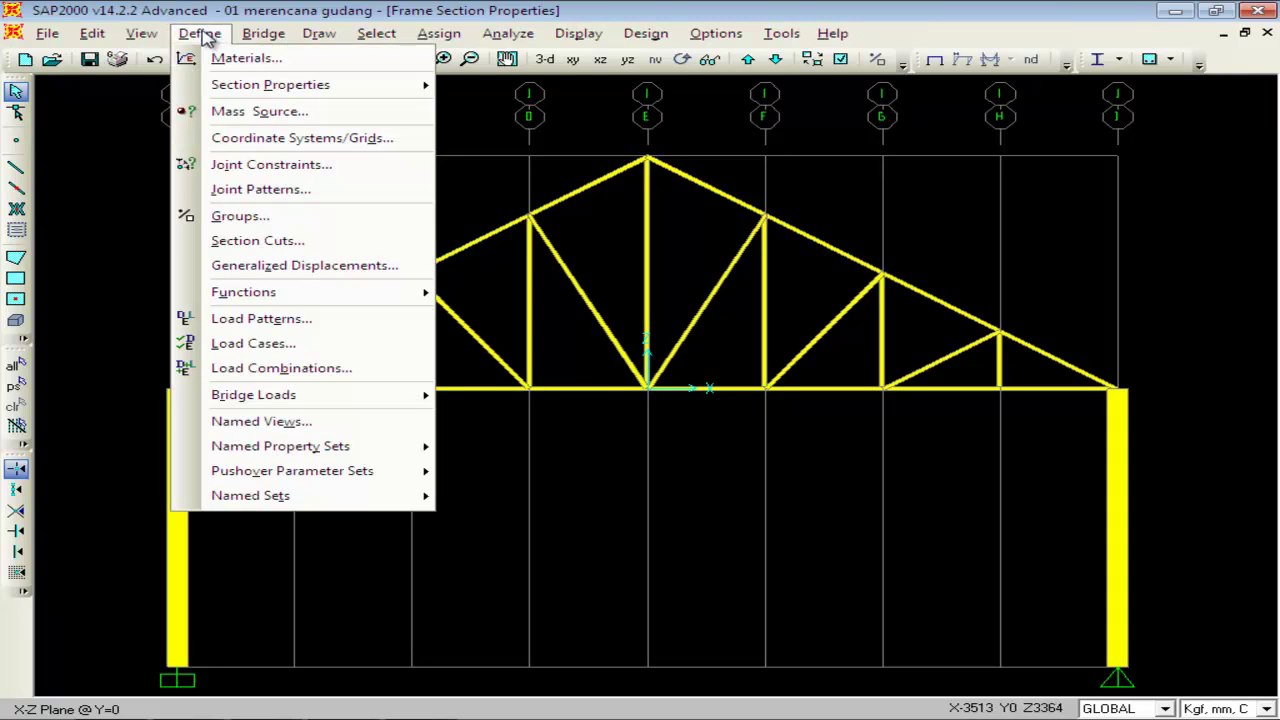
left_click(268, 370)
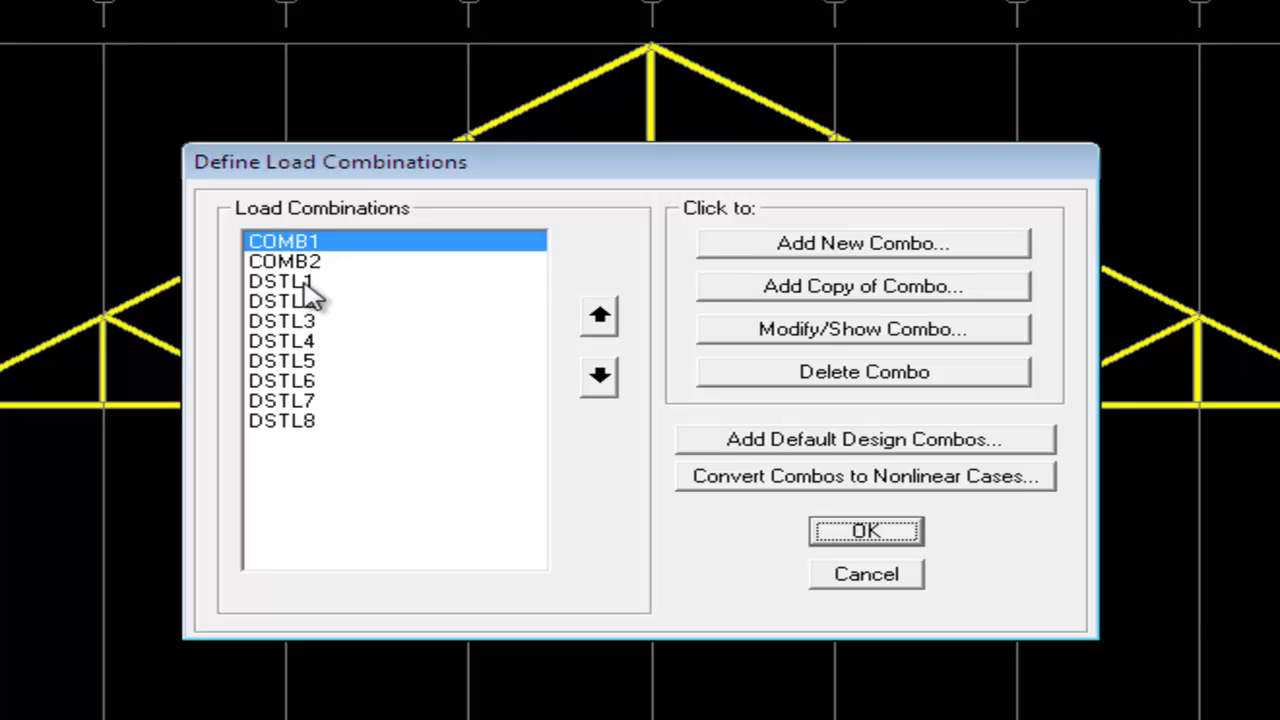
left_click(308, 283)
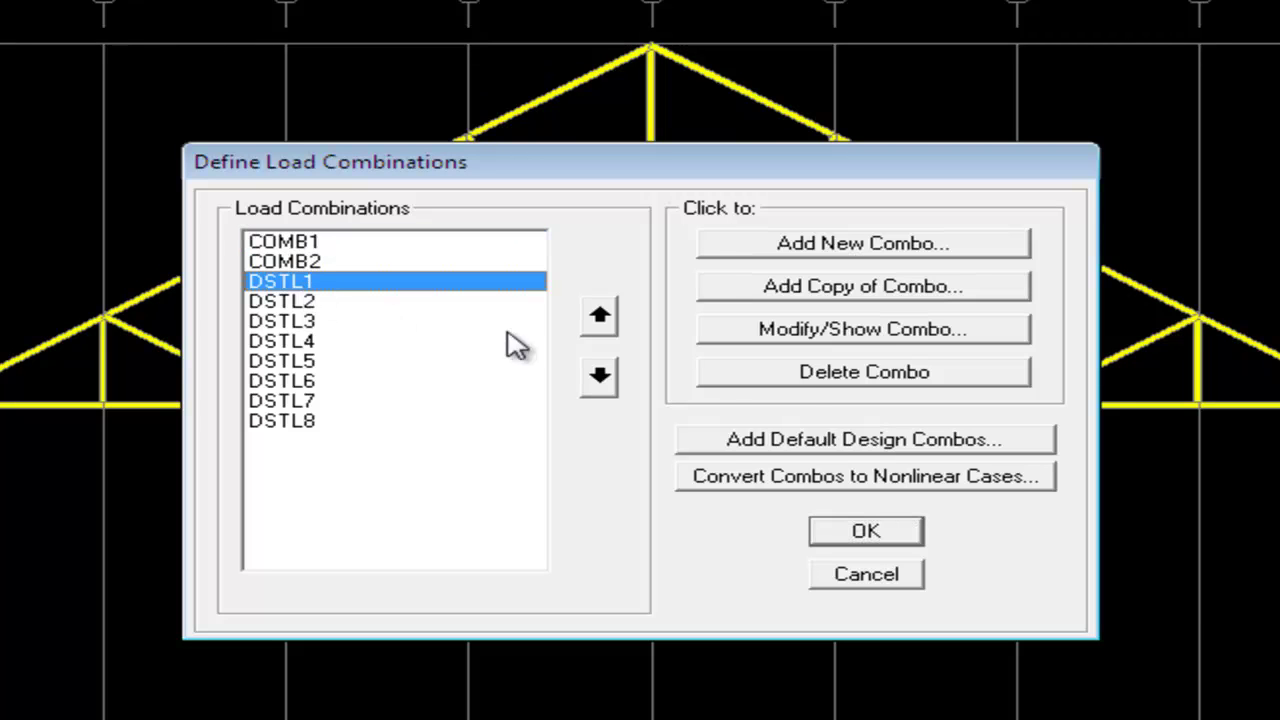
left_click(857, 332)
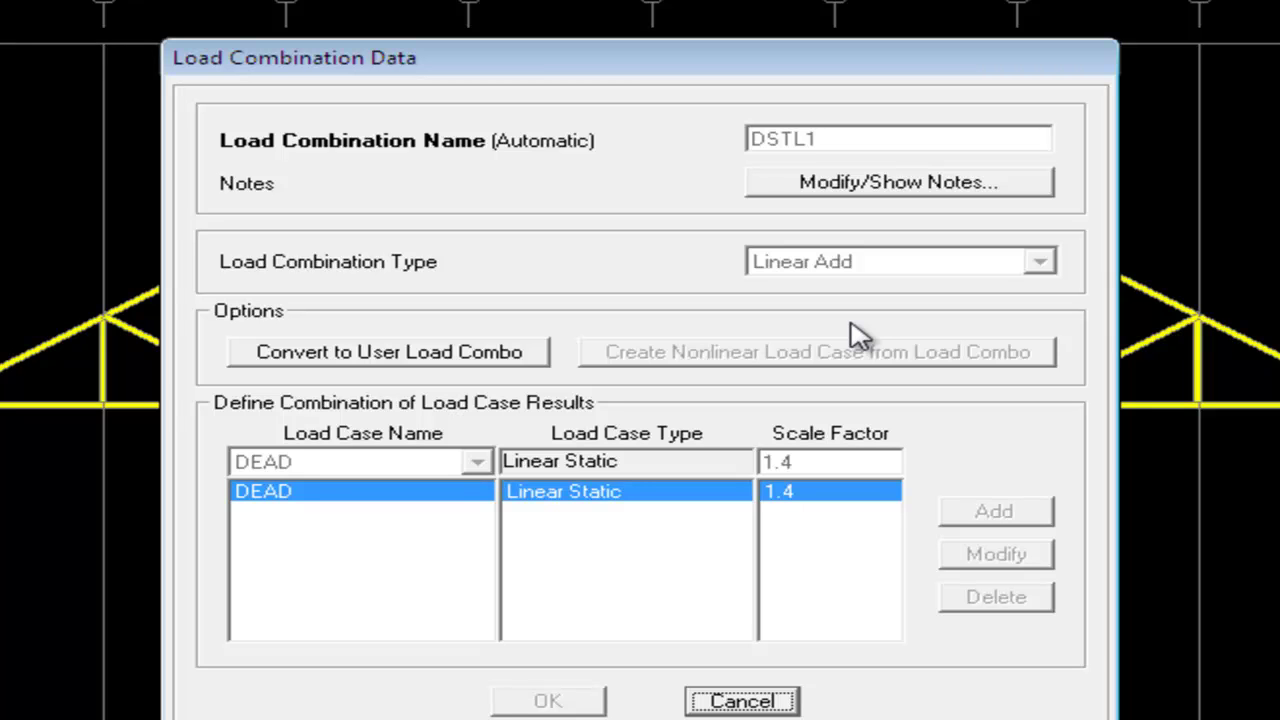
left_click(740, 704)
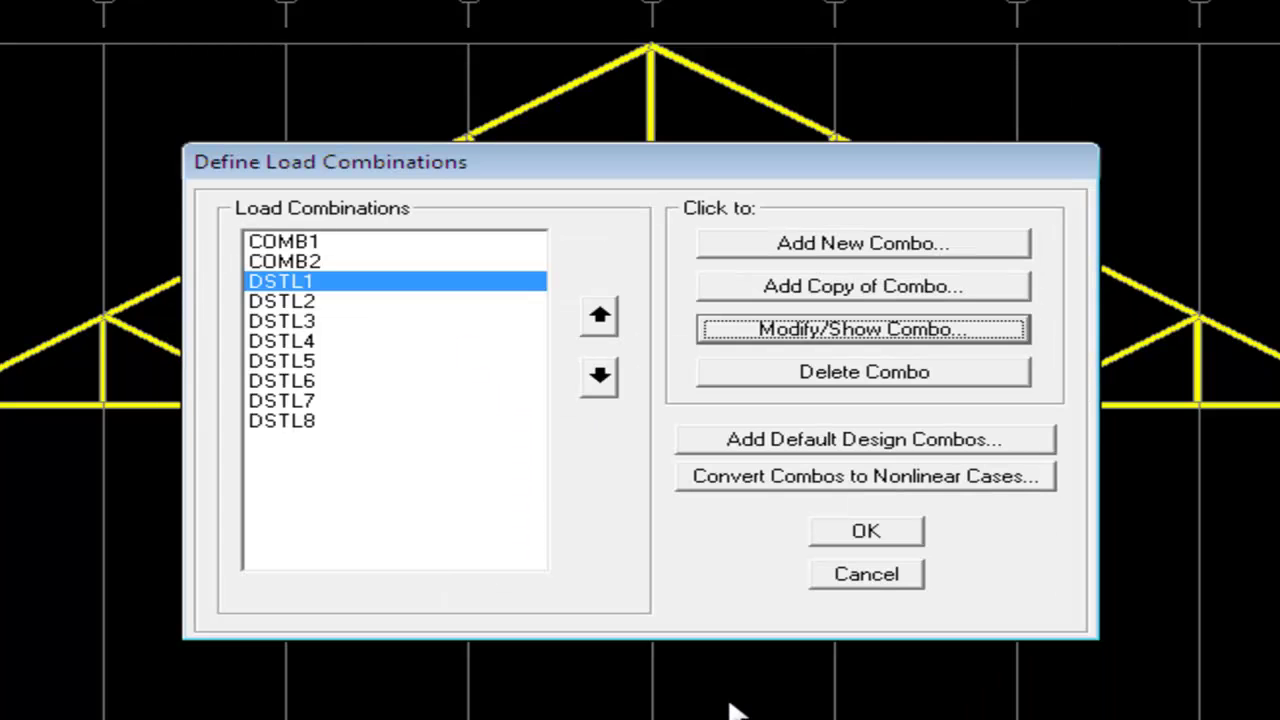
left_click(303, 302)
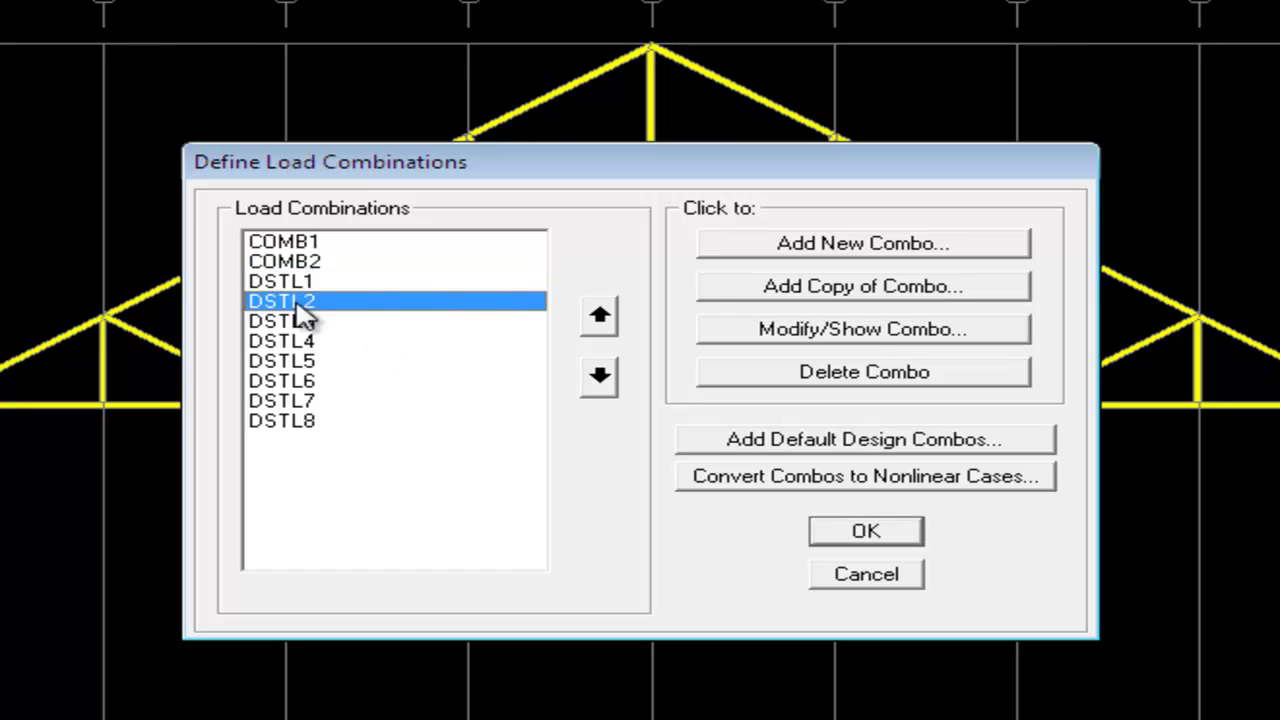
left_click(876, 345)
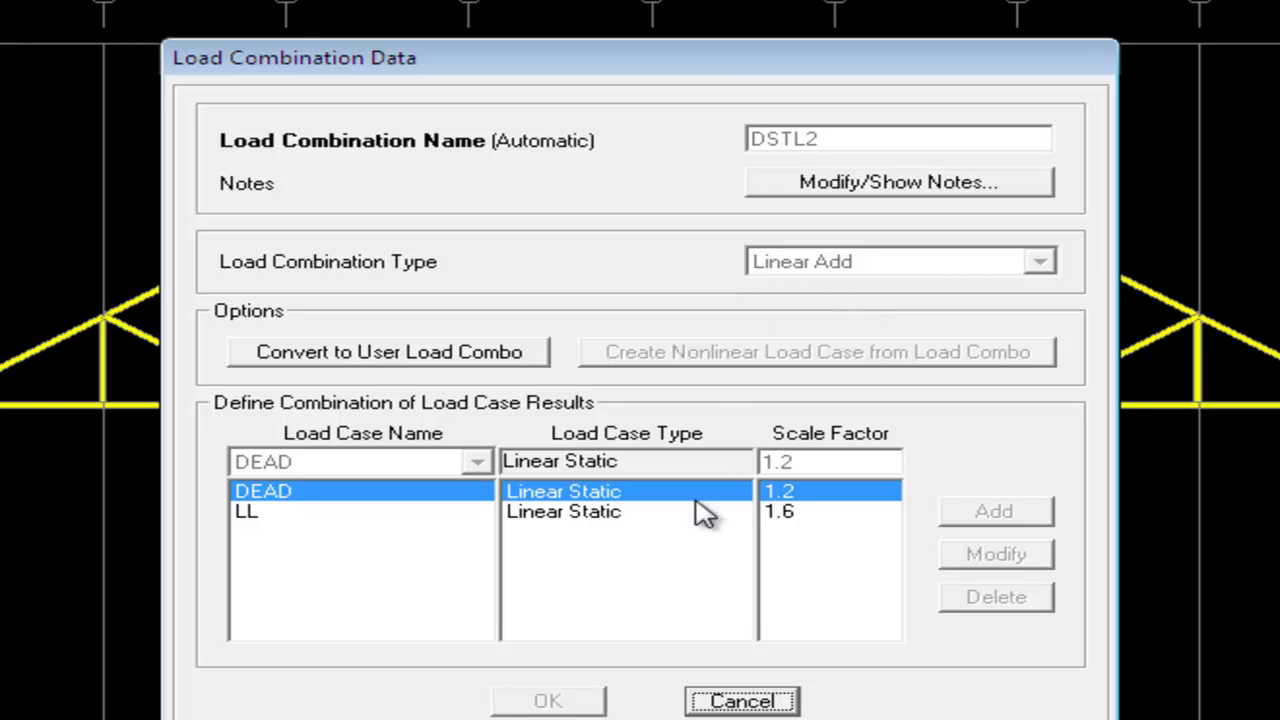
left_click(733, 701)
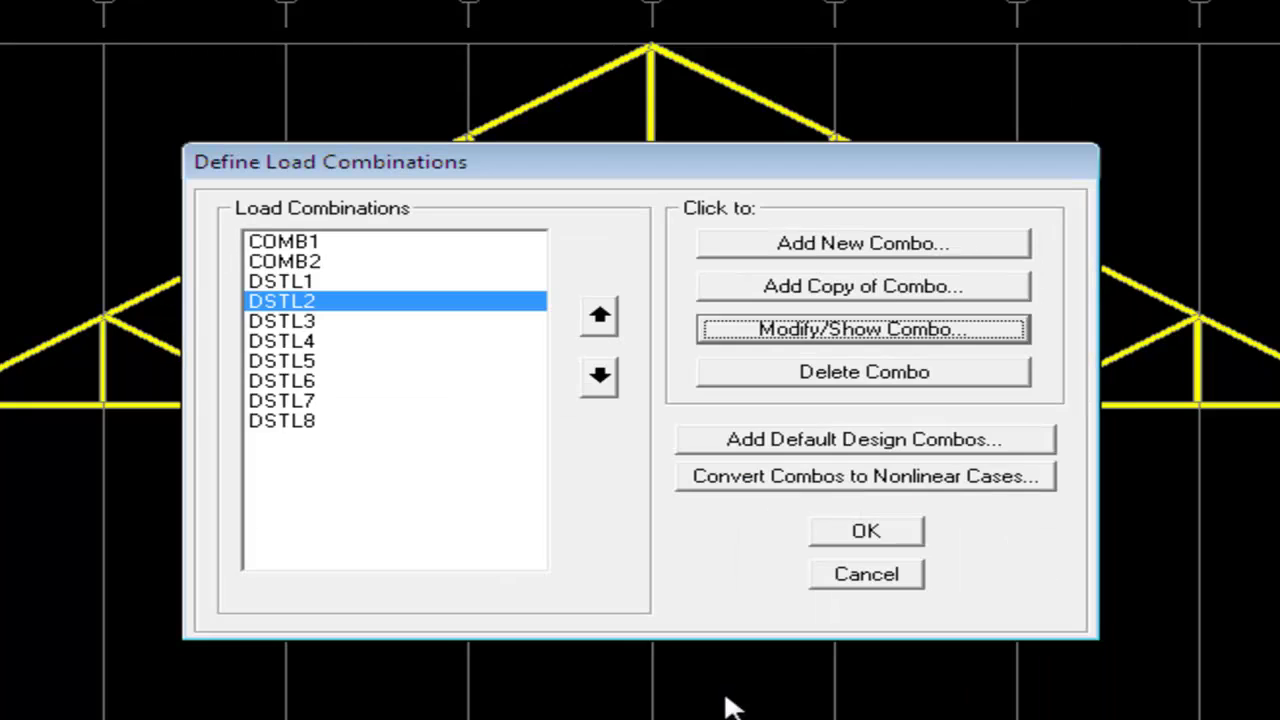
Examine the load cases and scale factors of the DSTL3 and DSTL4 combinations.
left_click(304, 324)
left_click(896, 333)
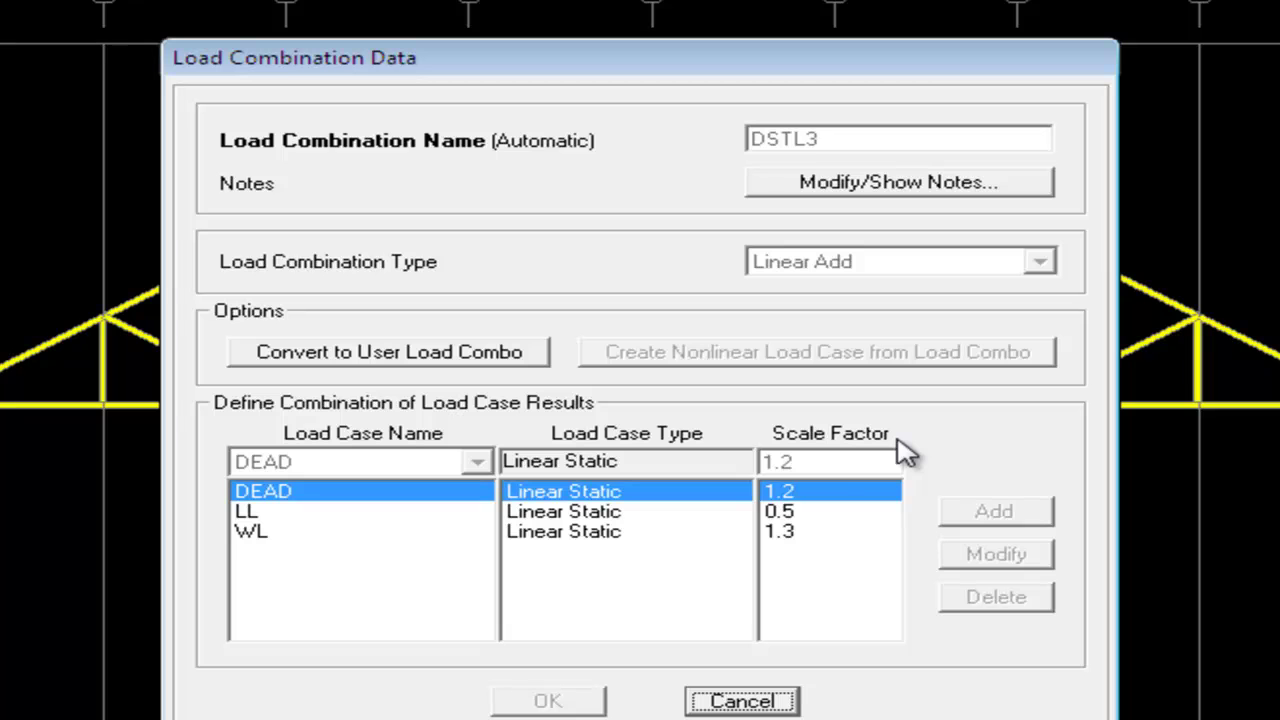
left_click(760, 702)
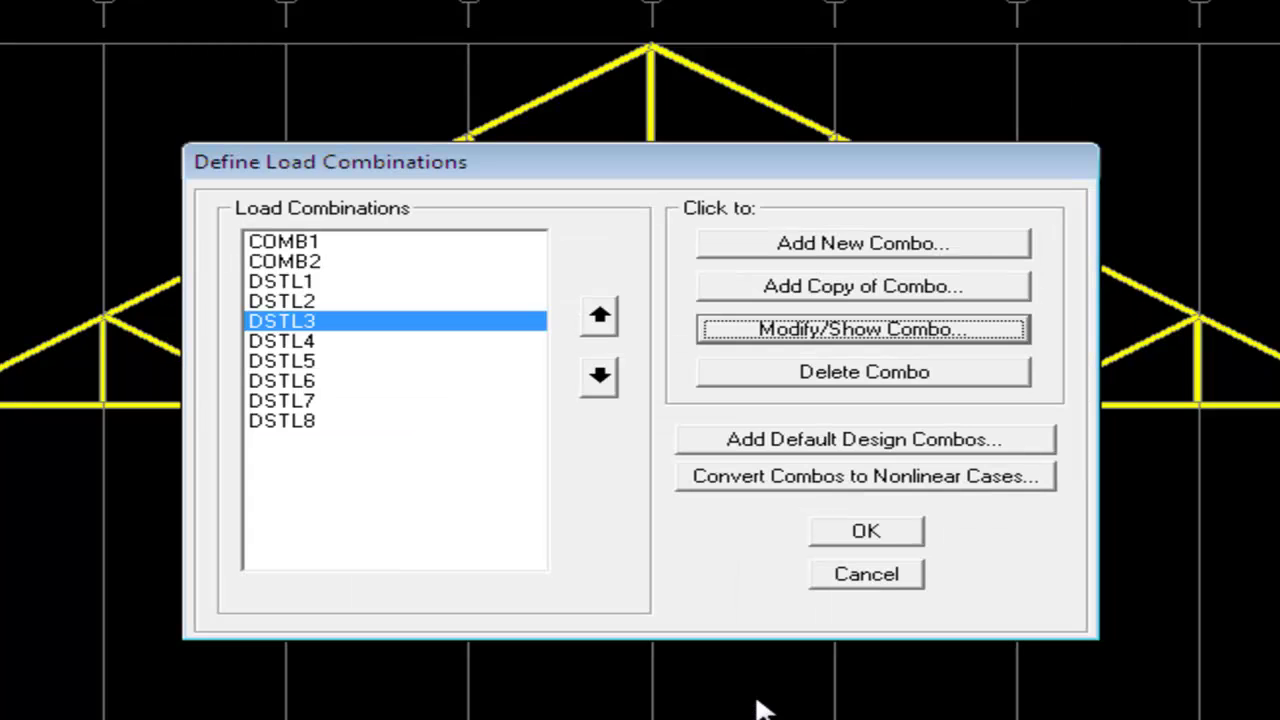
left_click(305, 342)
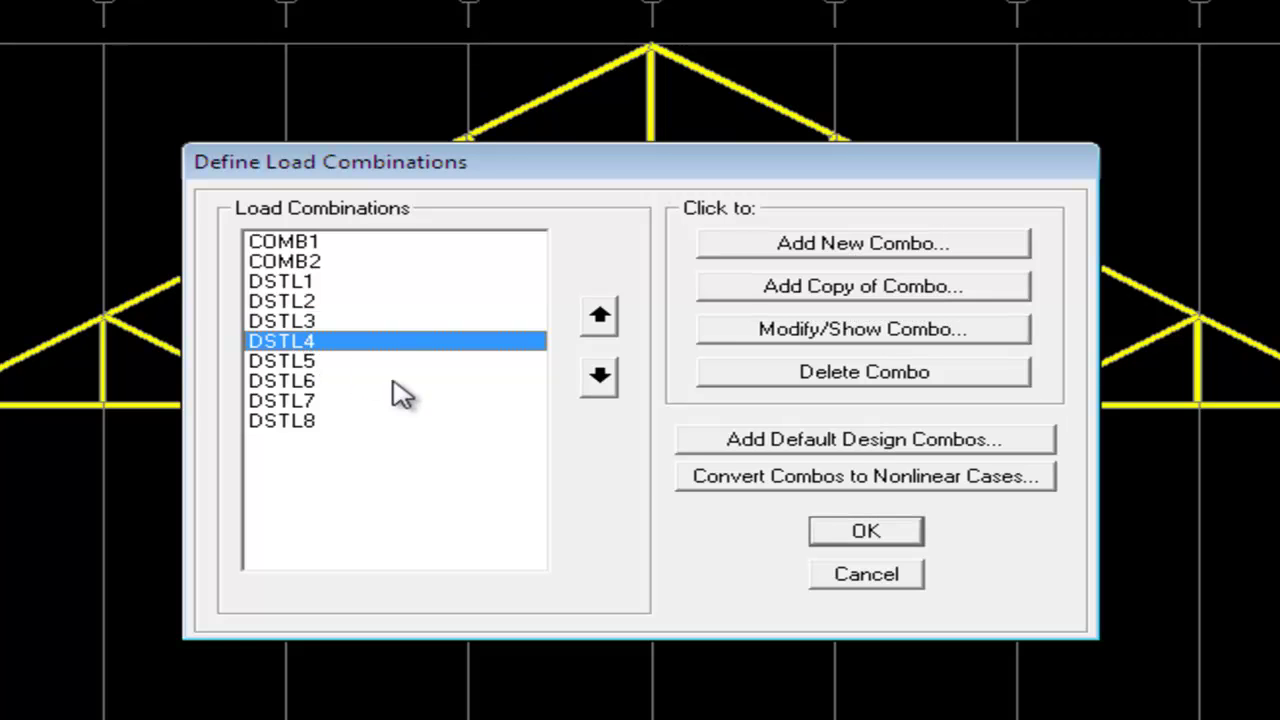
left_click(864, 338)
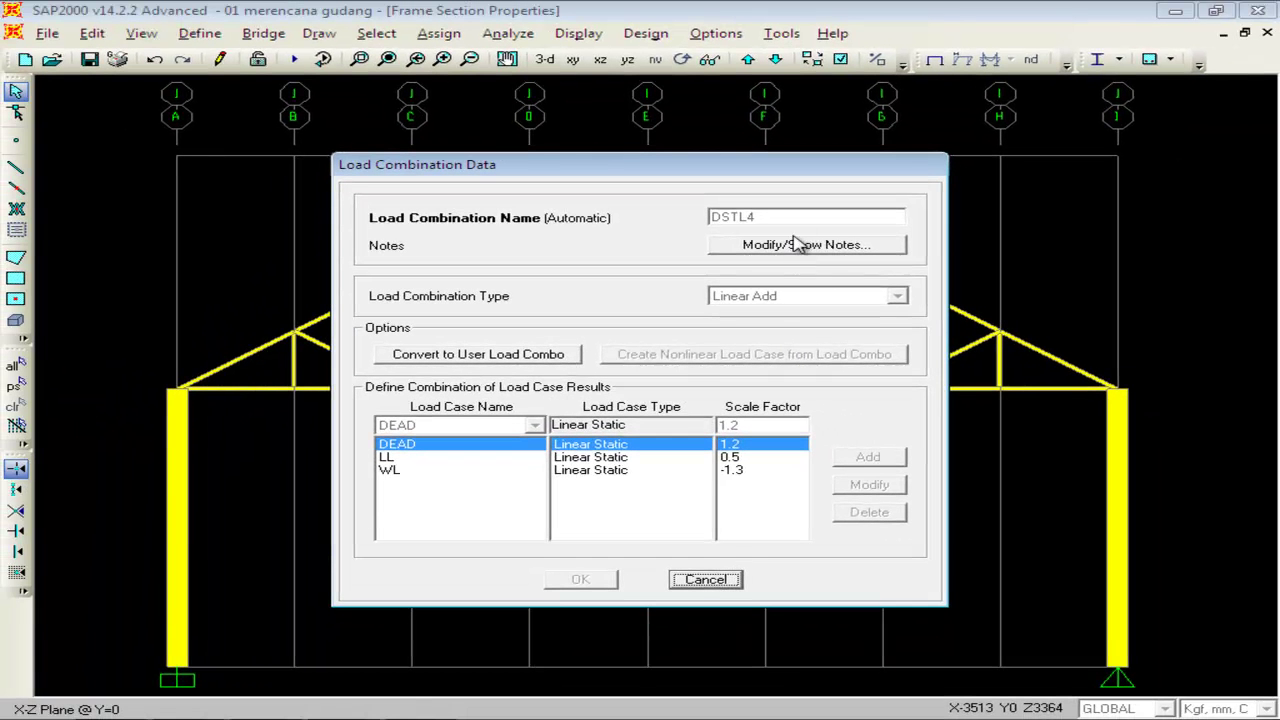
left_click(707, 579)
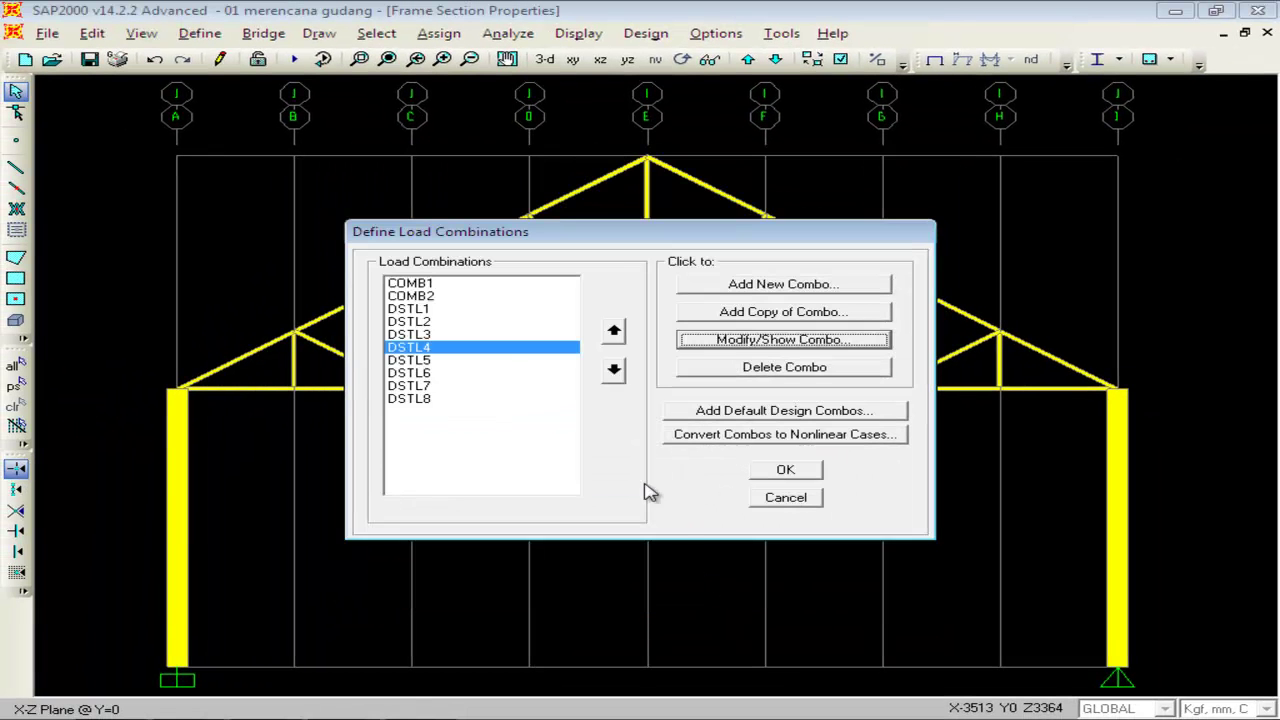
Check the load cases and scale factors of the user-generated COMB1 combination.
left_click(436, 286)
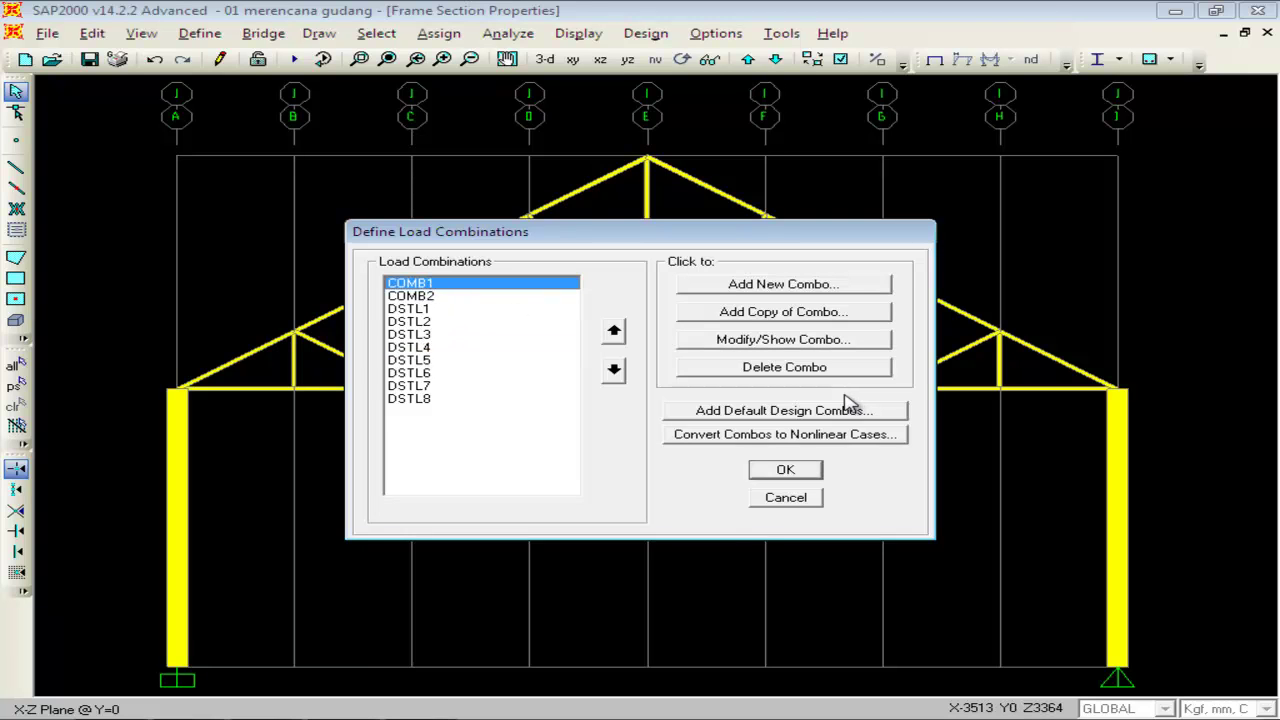
left_click(804, 340)
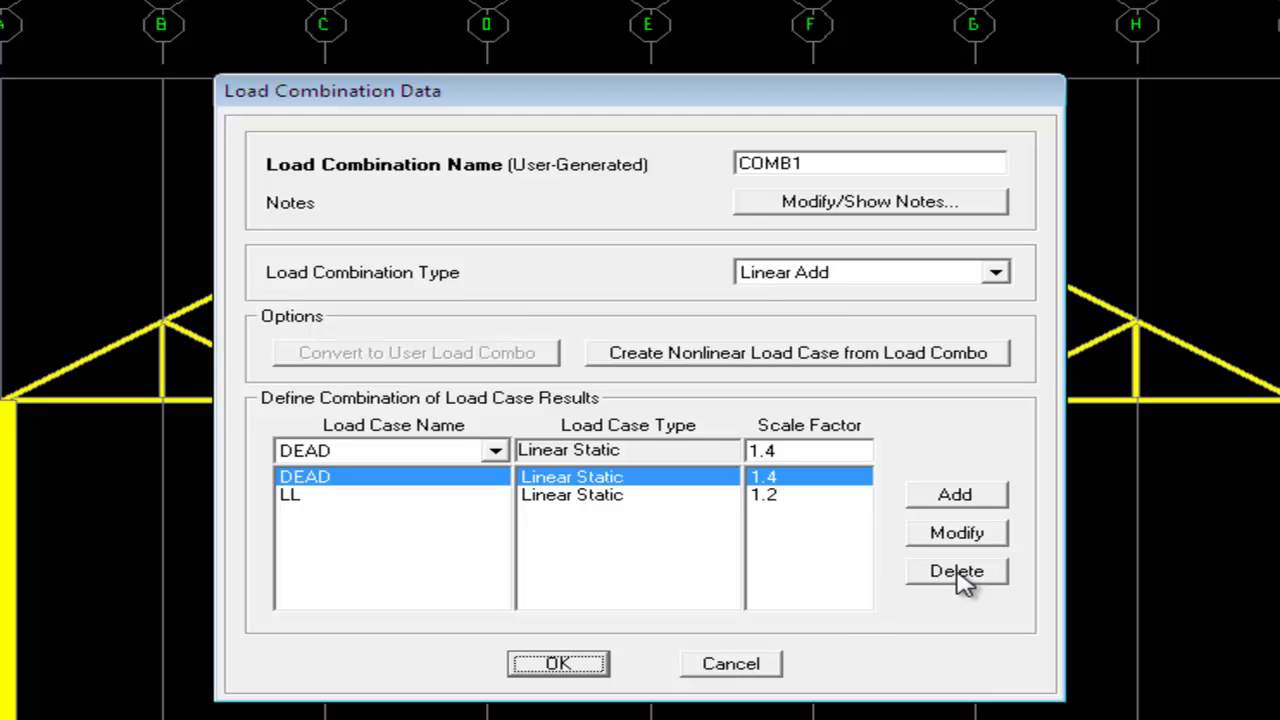
left_click(740, 668)
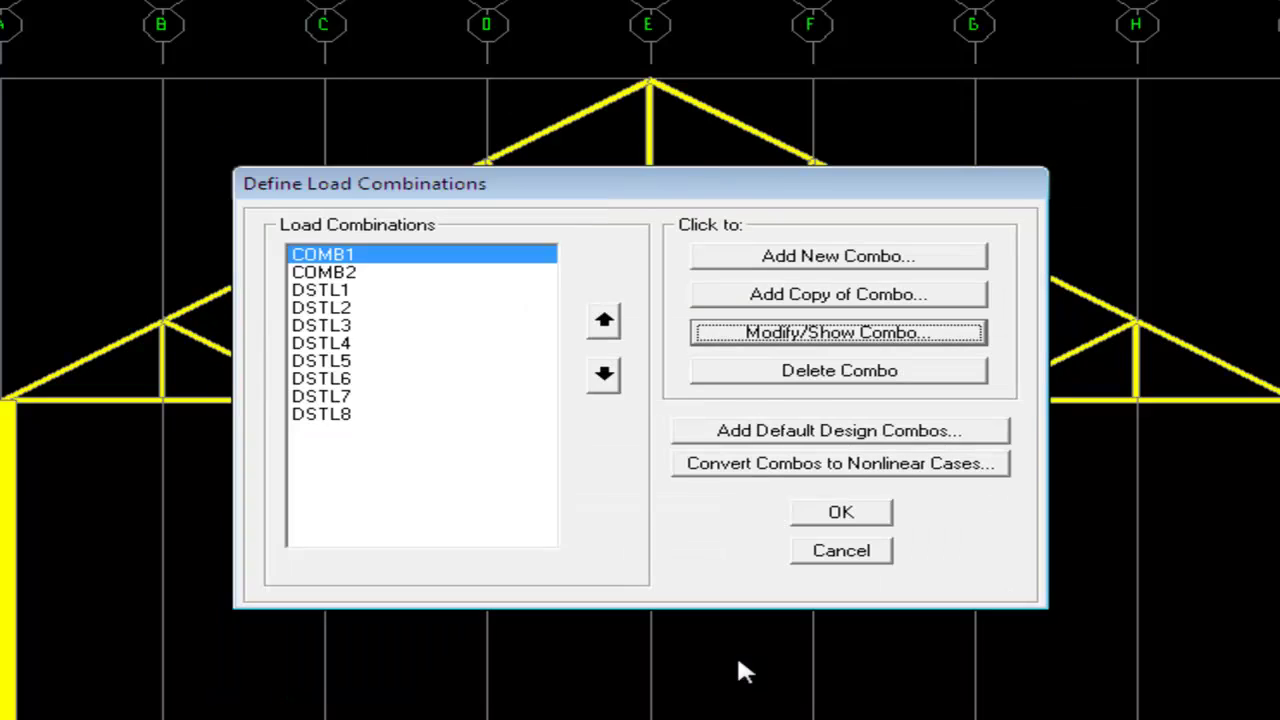
left_click(345, 292)
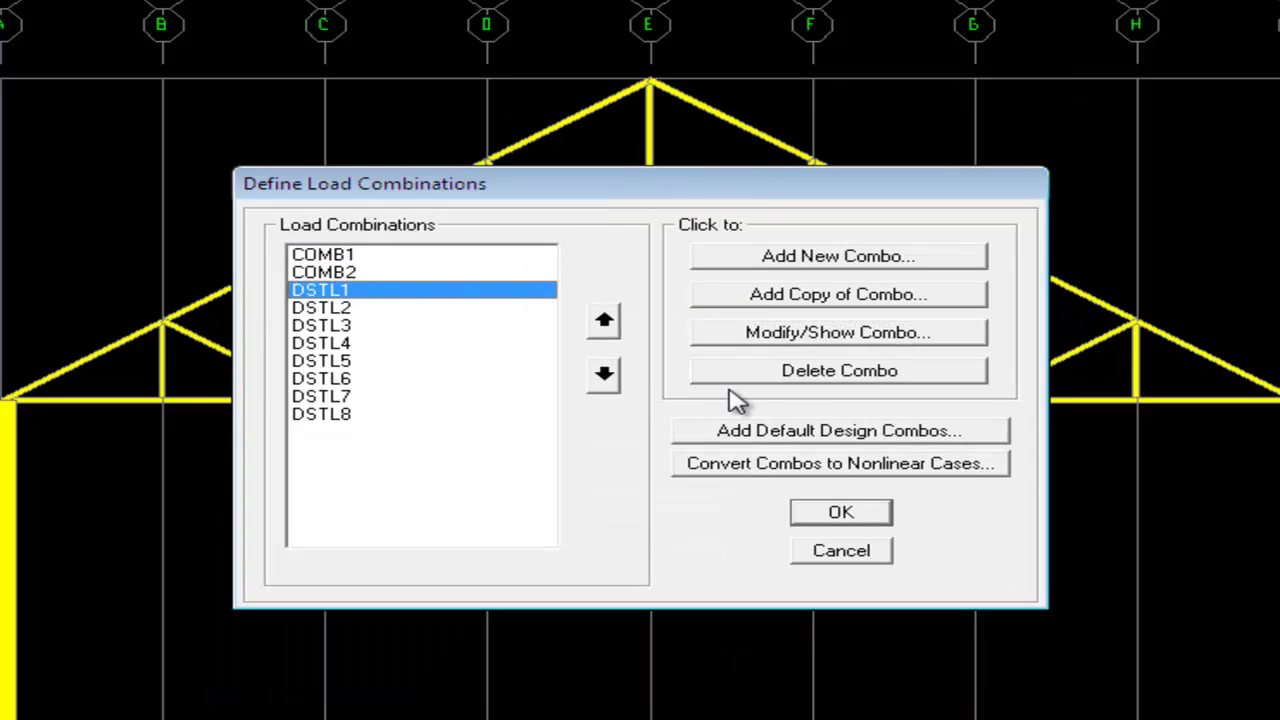
left_click(822, 295)
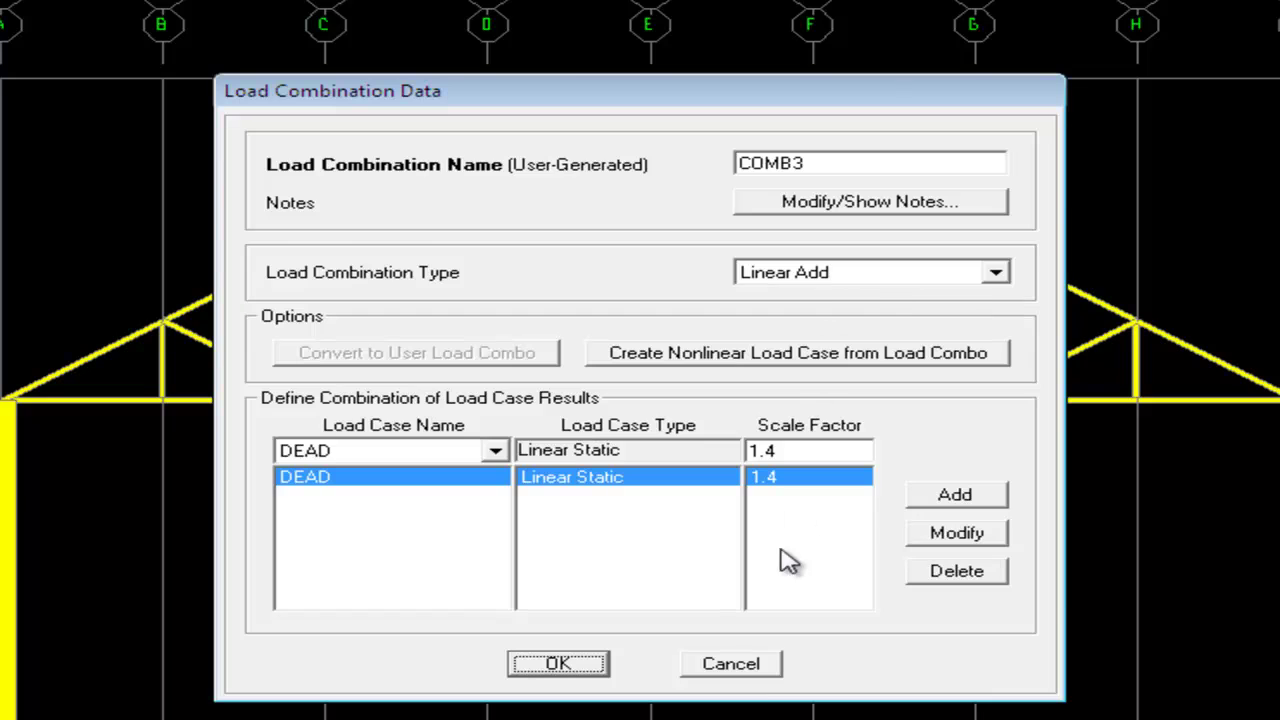
left_click(748, 664)
Delete the user-generated load combinations COMB1 and COMB2, checking the scale factors of COMB2 before removing it.
left_click(331, 256)
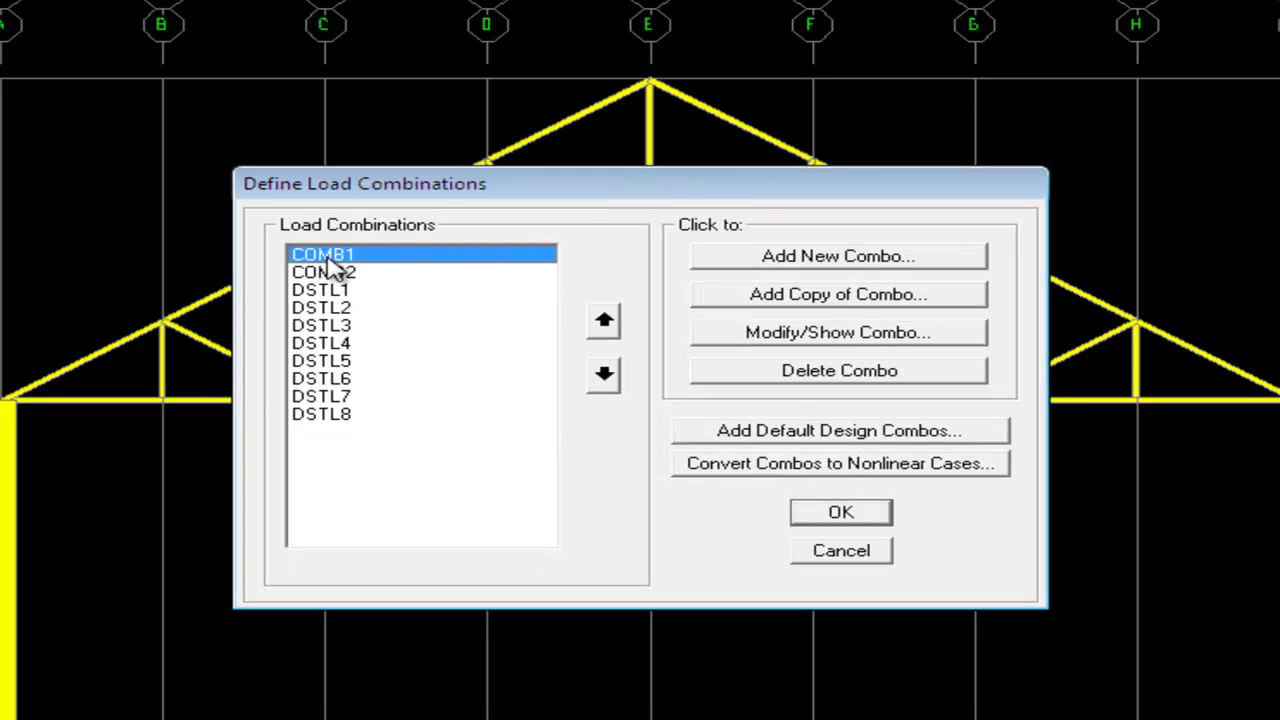
left_click(826, 378)
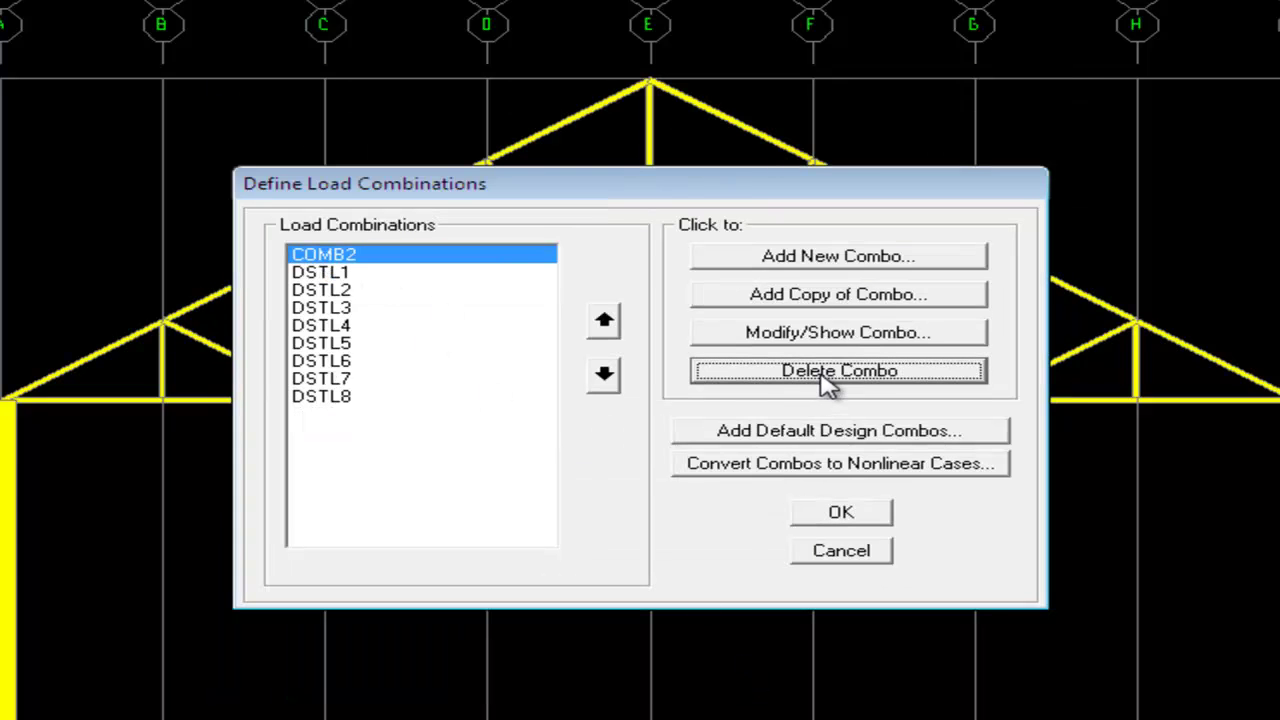
left_click(831, 338)
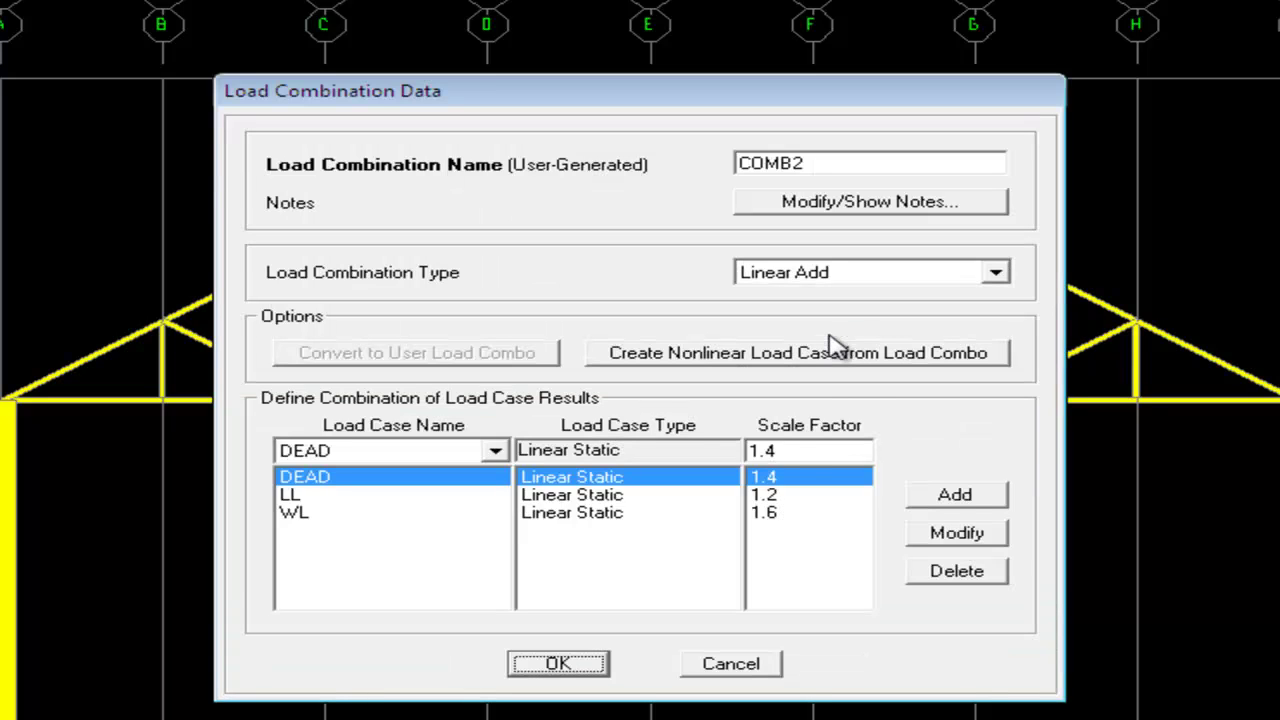
left_click(738, 664)
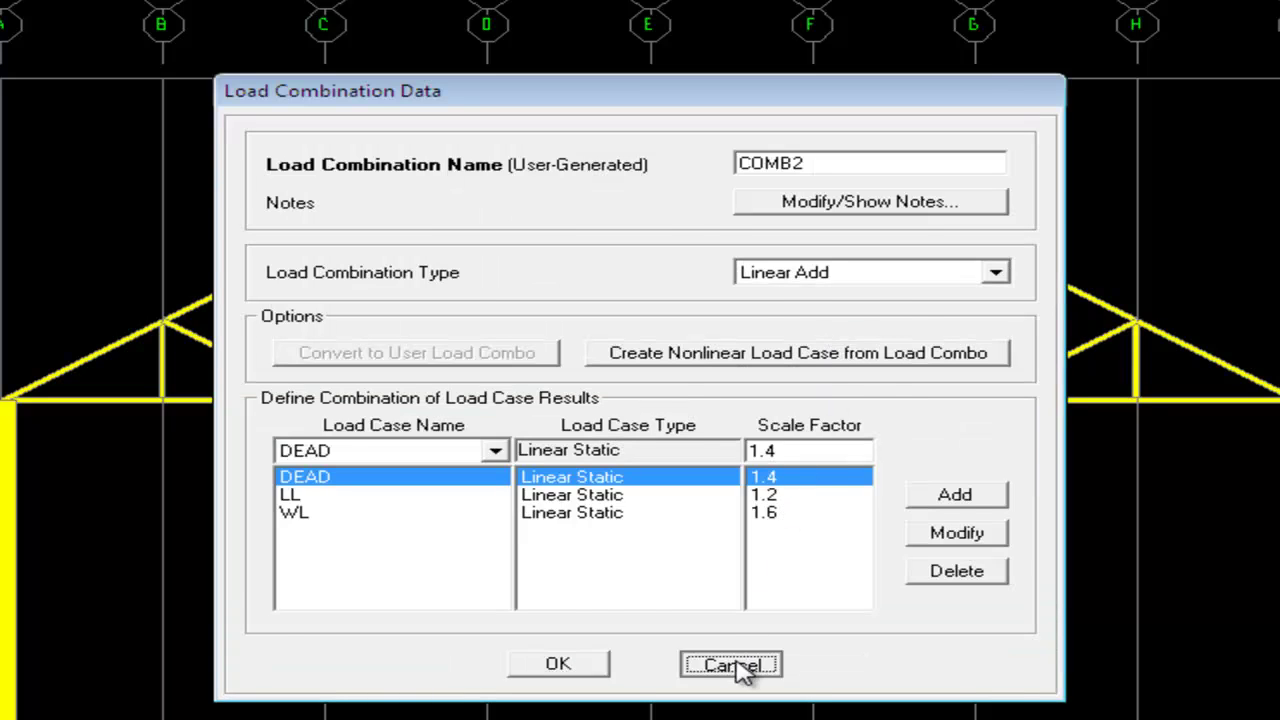
left_click(840, 374)
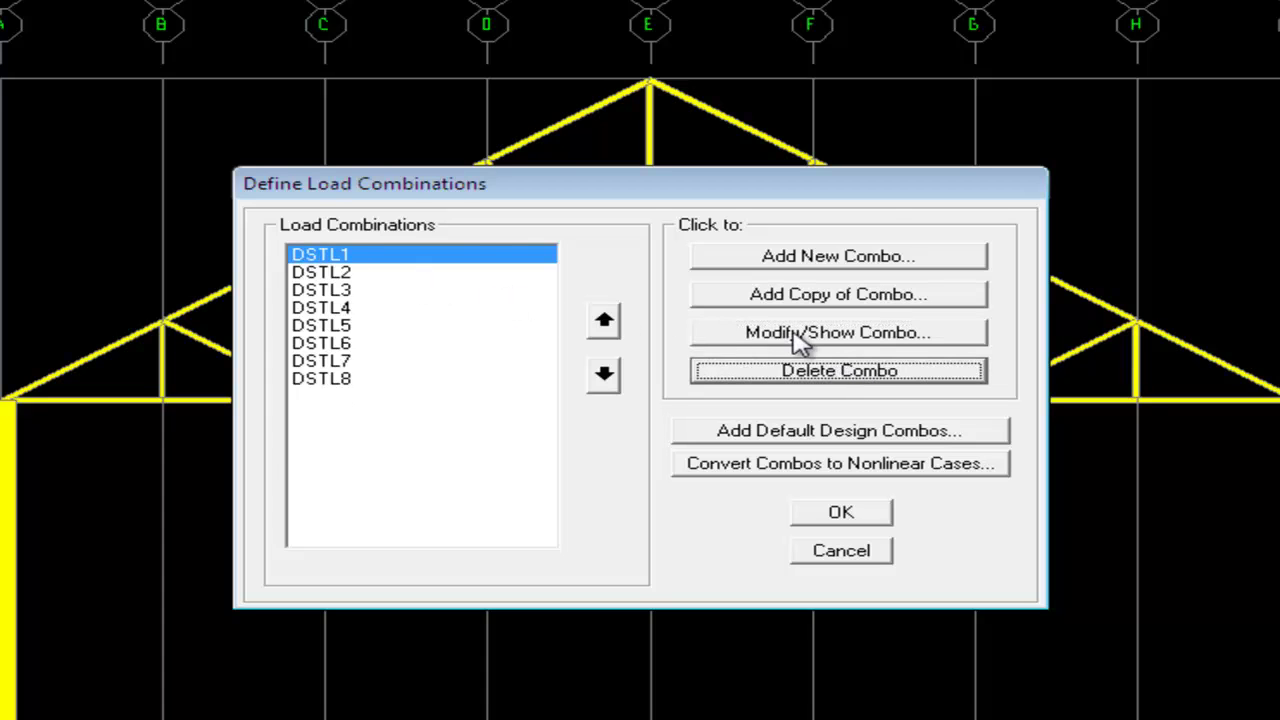
Check the DSTL1 combination and add a copy of it named COMB1 with DEAD at scale factor 1.4.
left_click(801, 338)
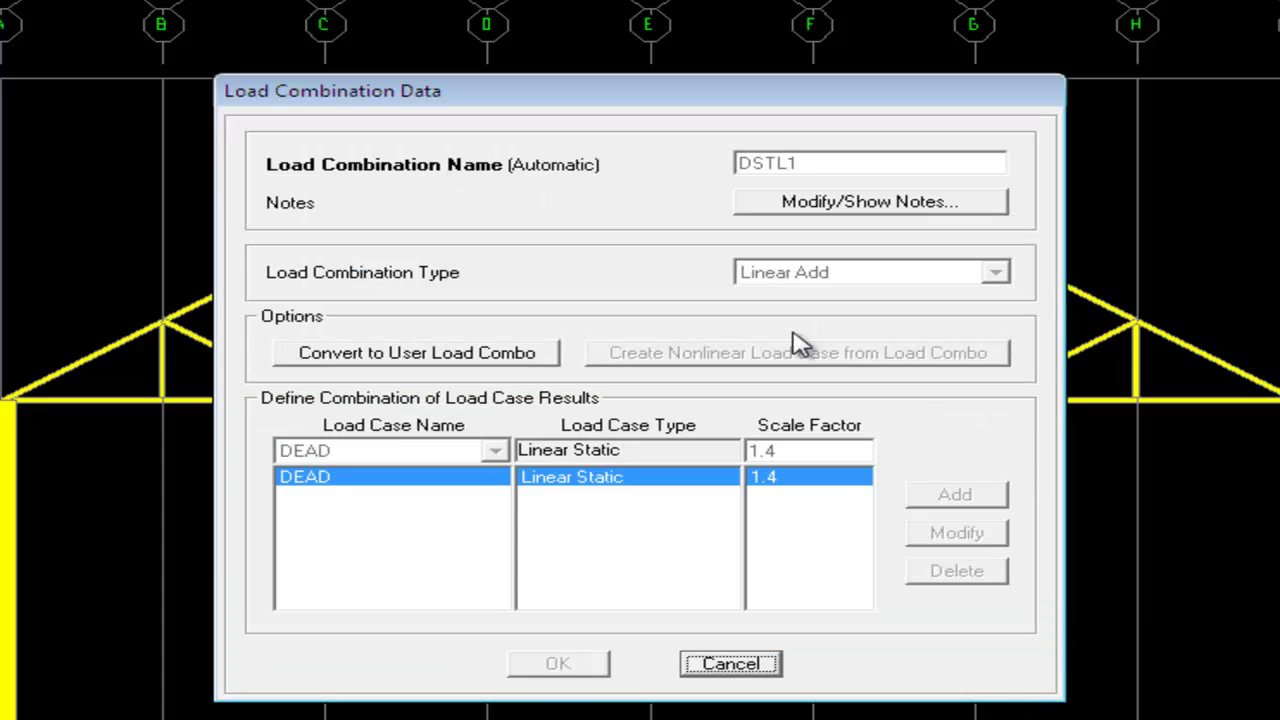
left_click(735, 665)
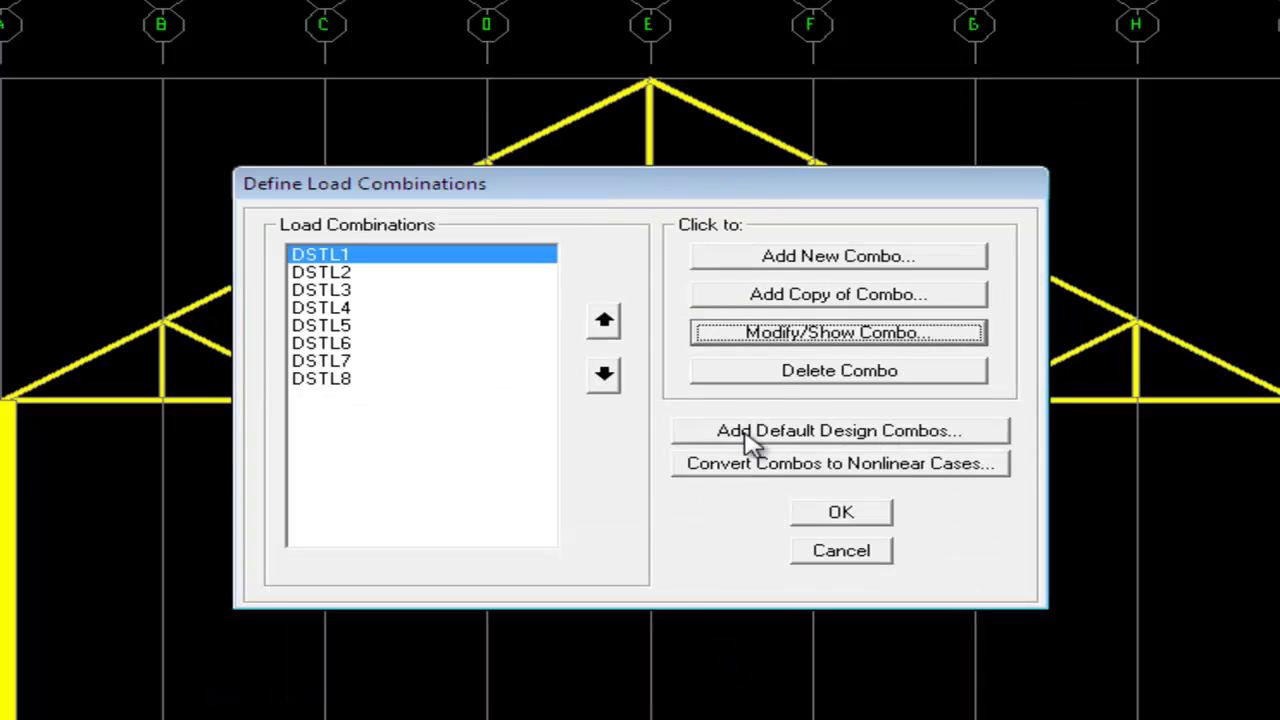
left_click(818, 298)
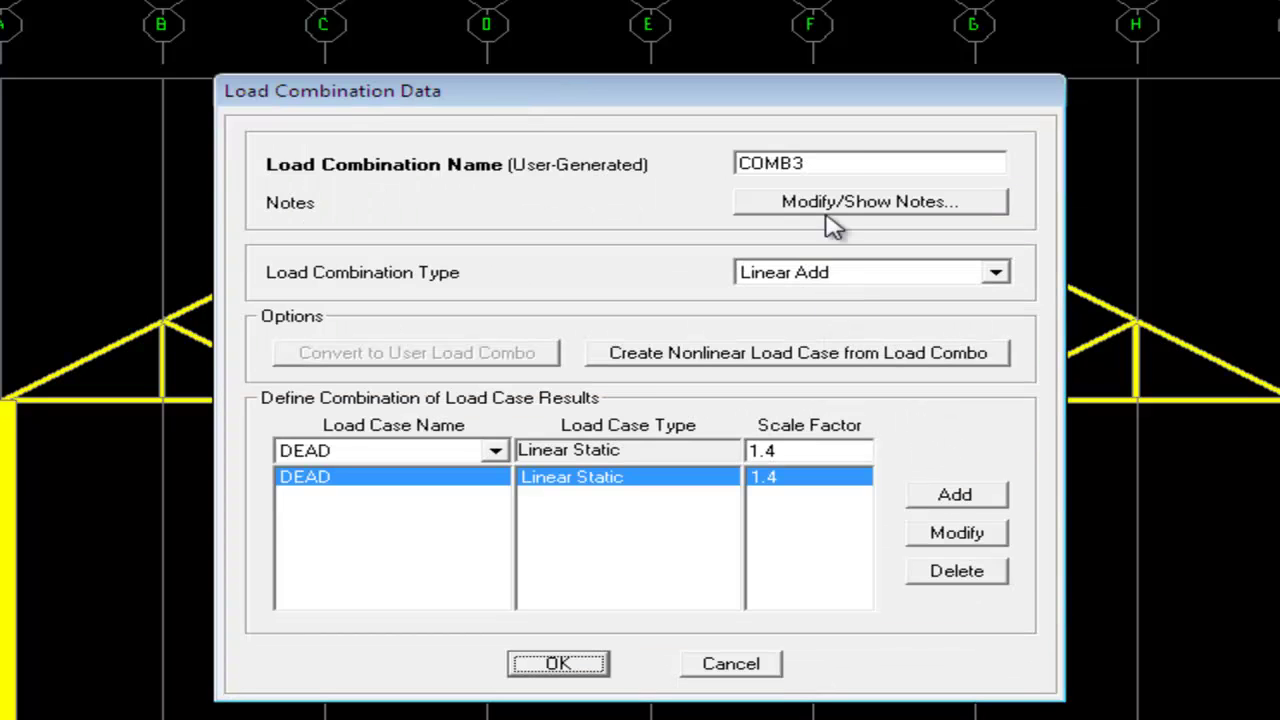
left_click(843, 162)
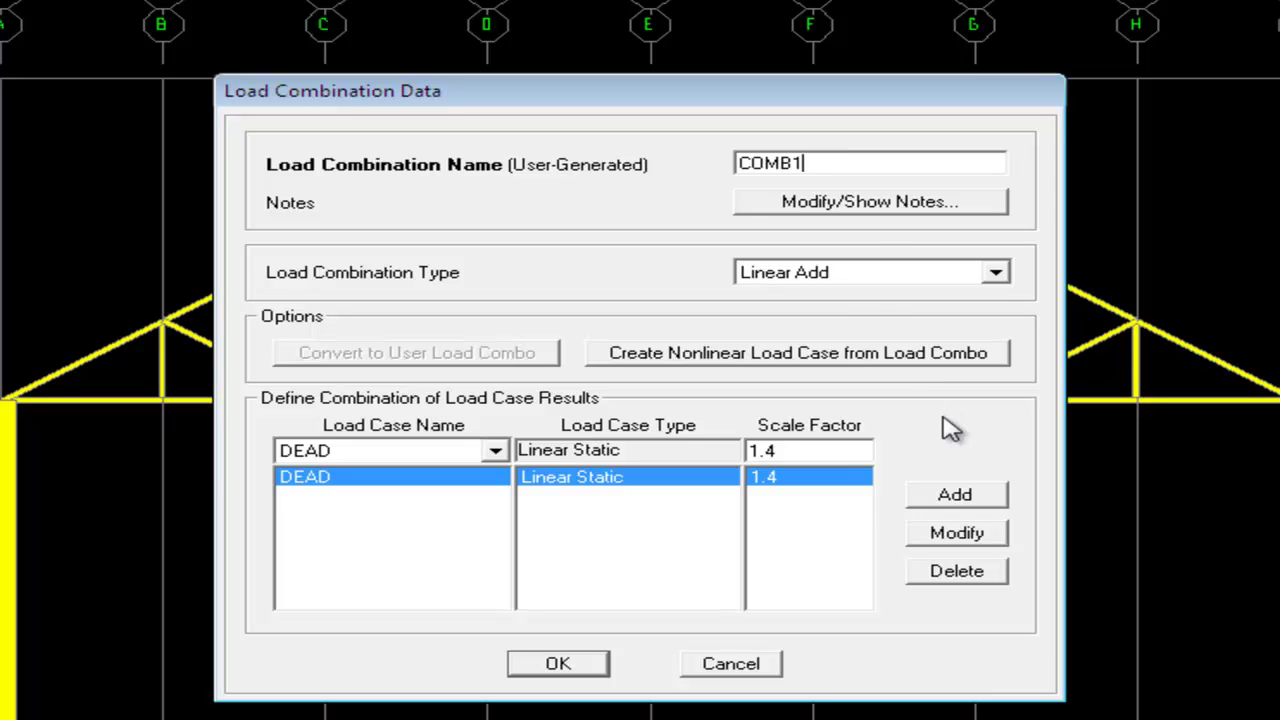
left_click(955, 533)
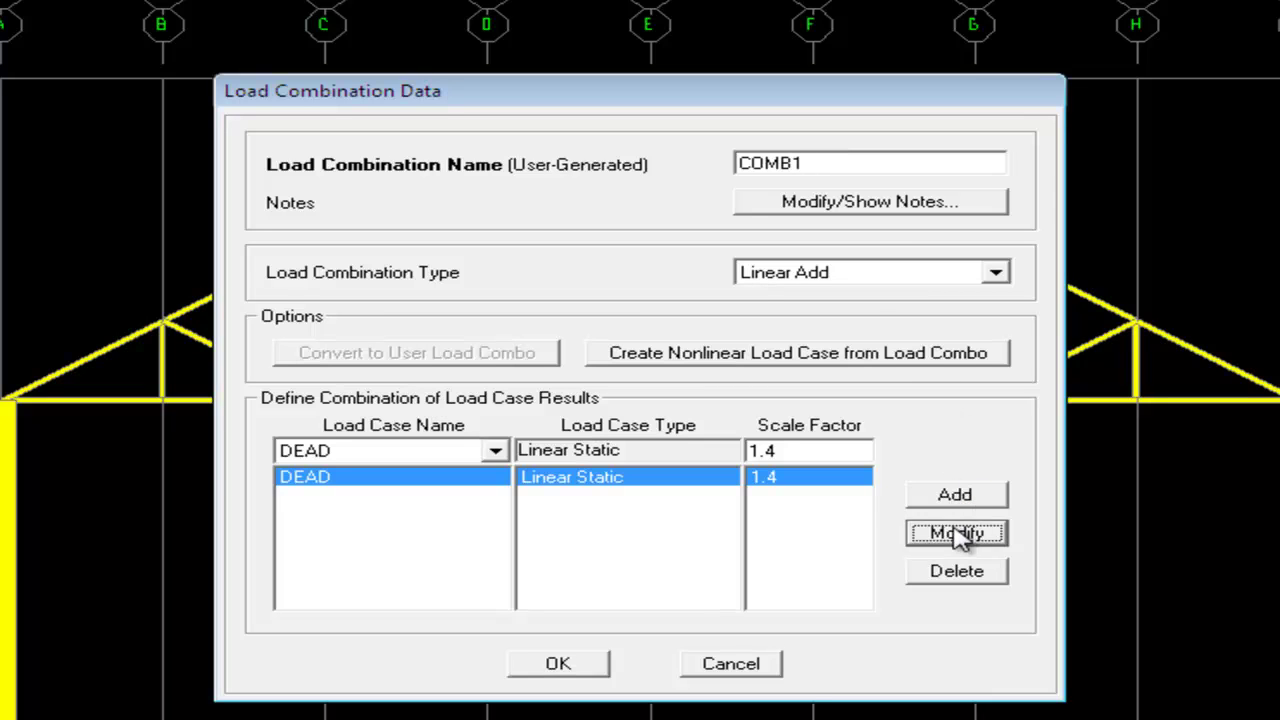
left_click(592, 670)
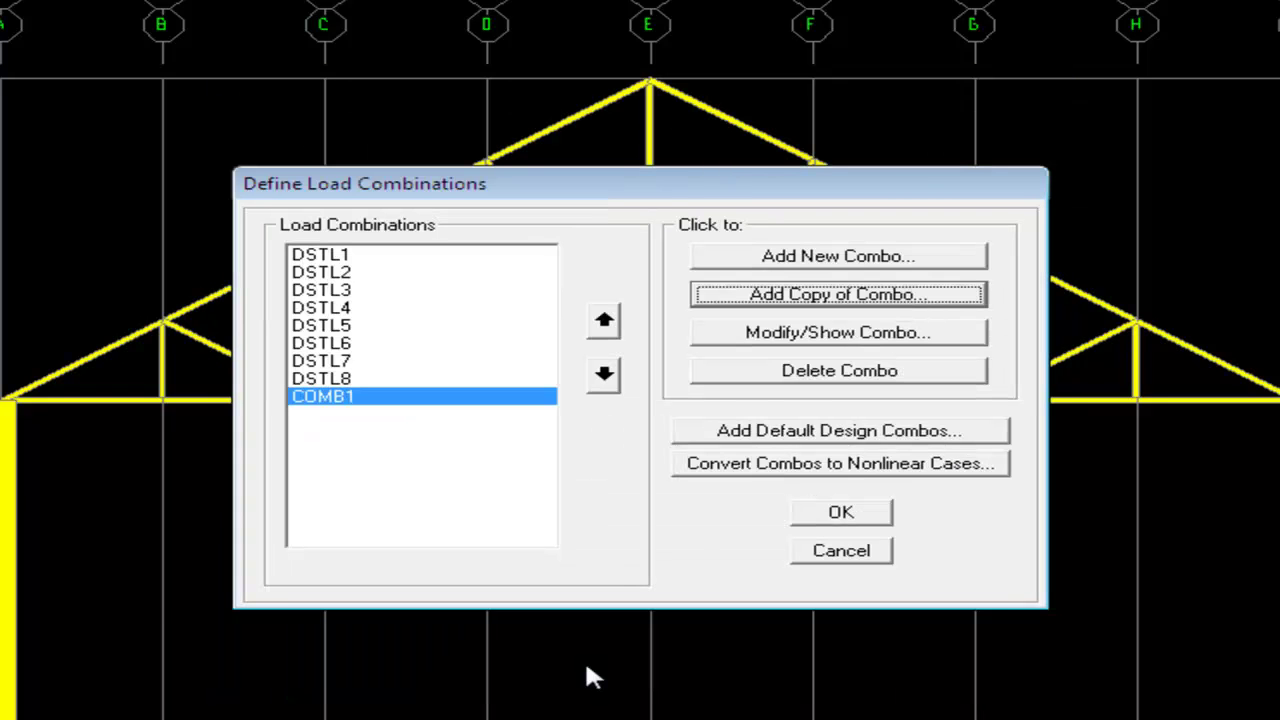
Add a copy of DSTL2 named COMB2 with DEAD at 1.2 and LL at 1.6, and accept the load combination changes.
left_click(343, 274)
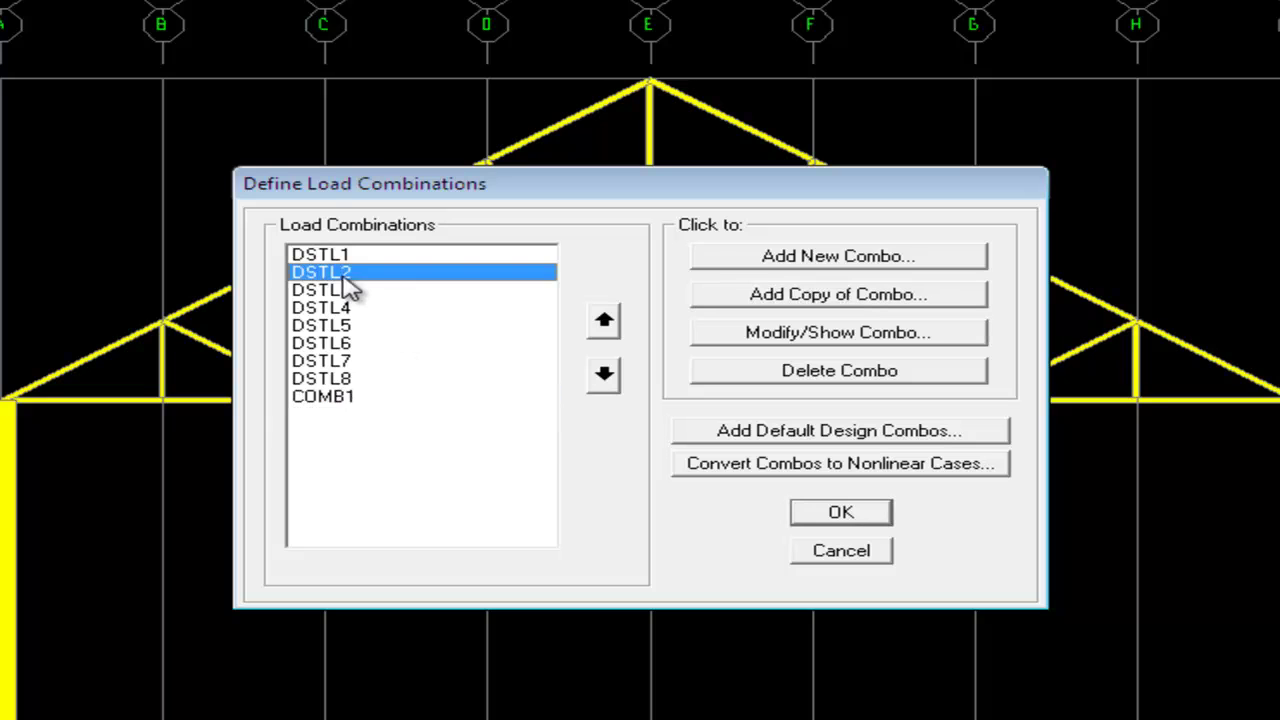
left_click(852, 300)
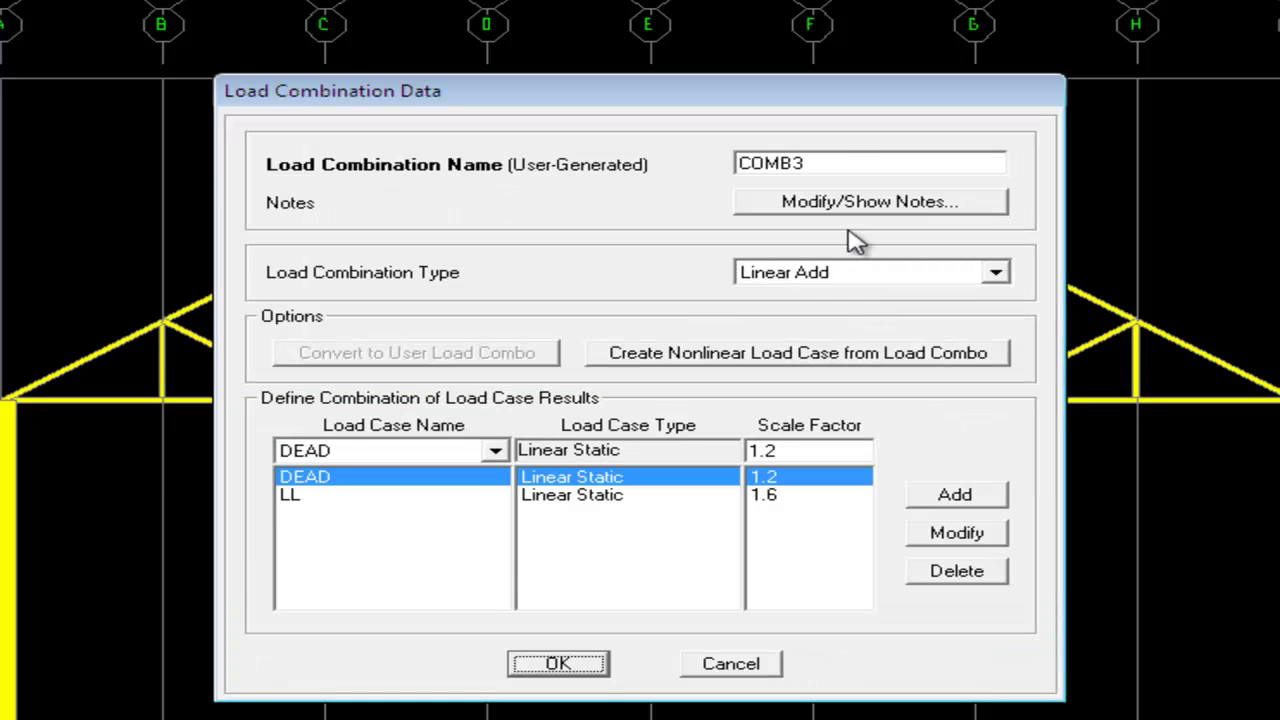
left_click(844, 164)
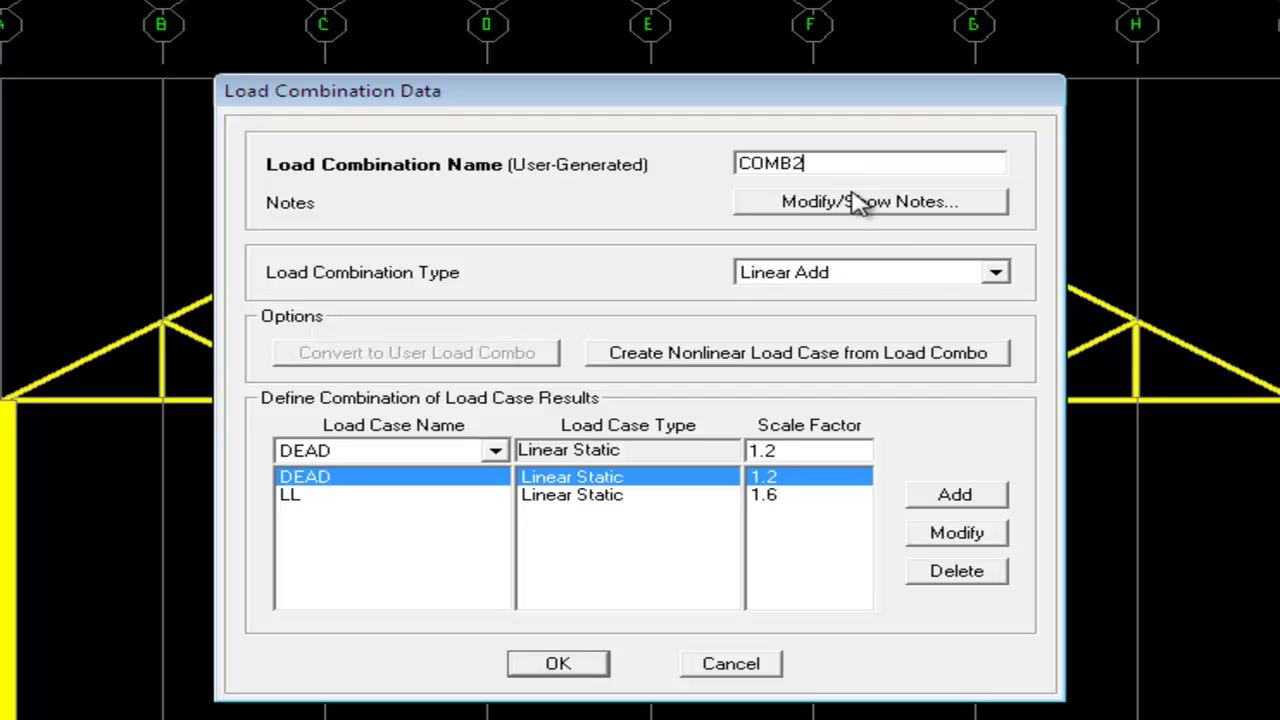
left_click(963, 494)
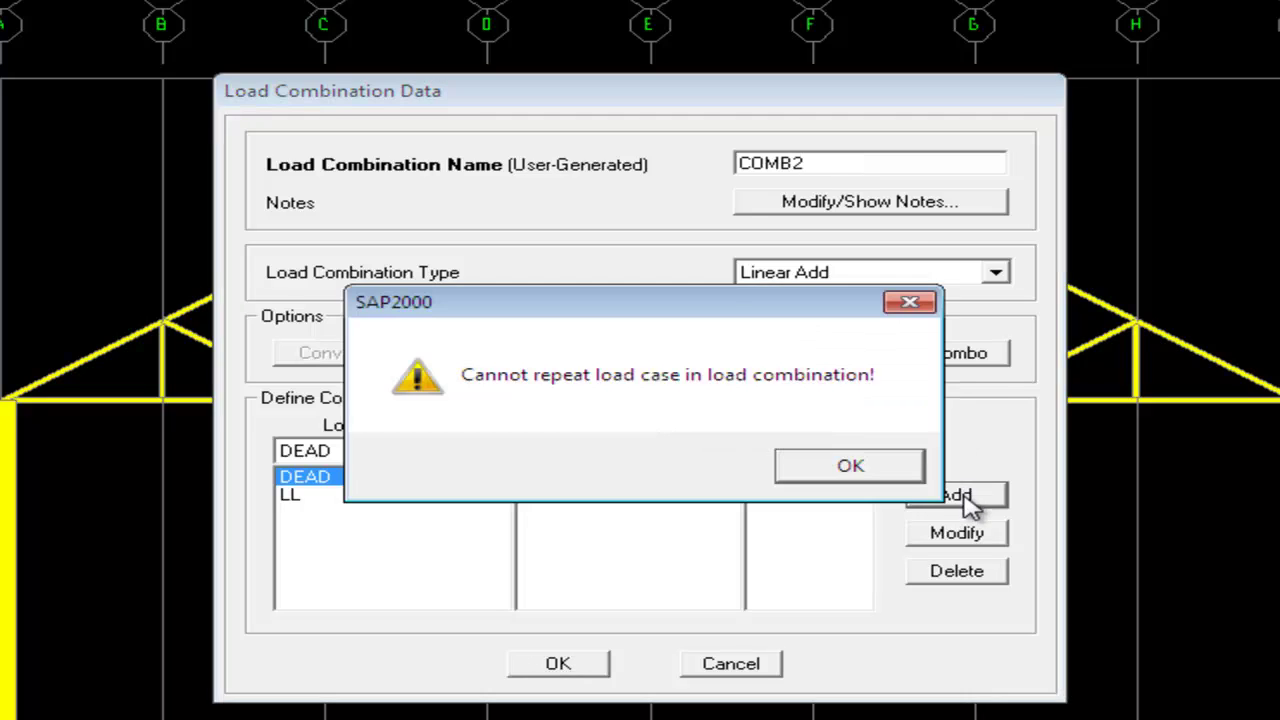
left_click(893, 477)
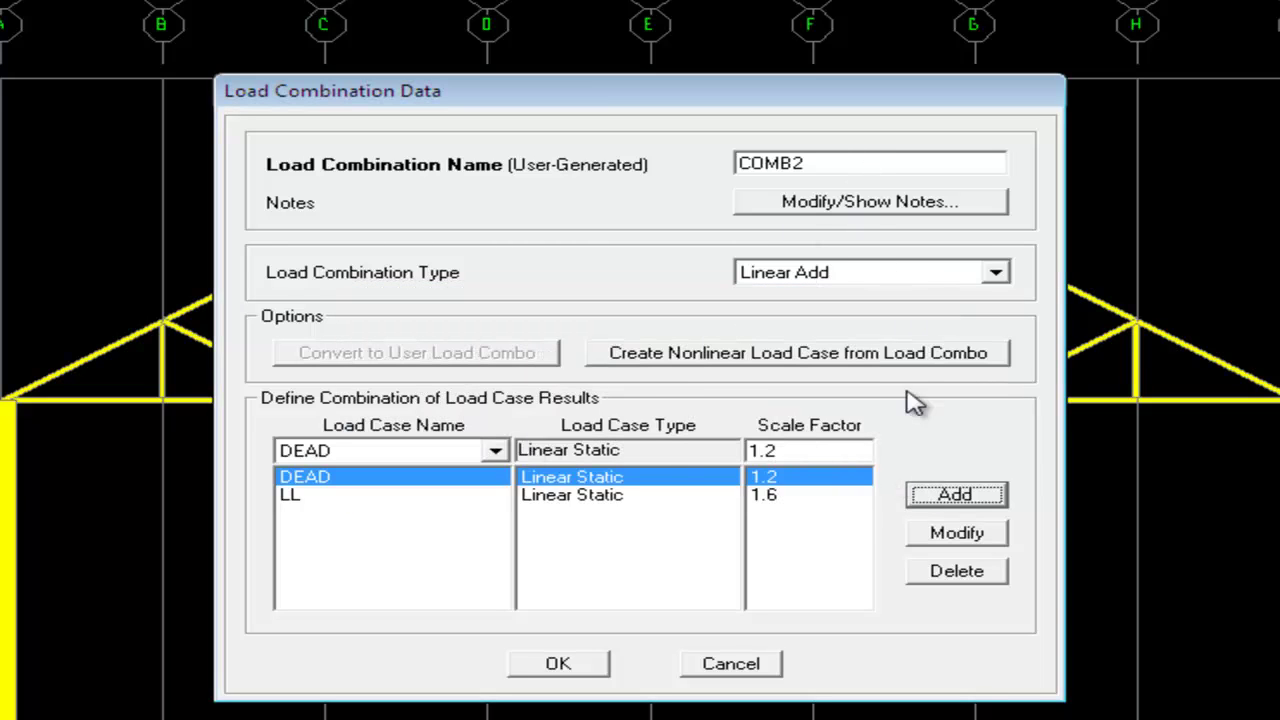
left_click(562, 664)
left_click(841, 520)
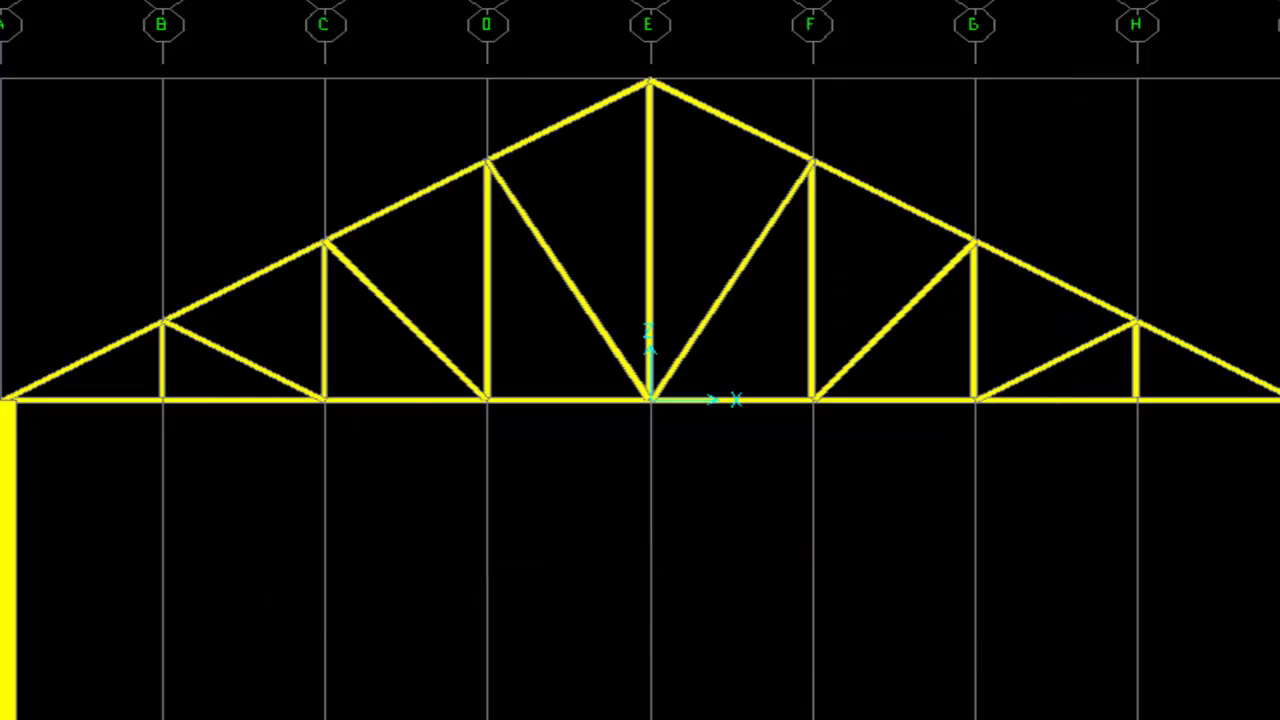
Review the defined load combinations down to COMB2 and close the list without changes.
left_click(60, 0)
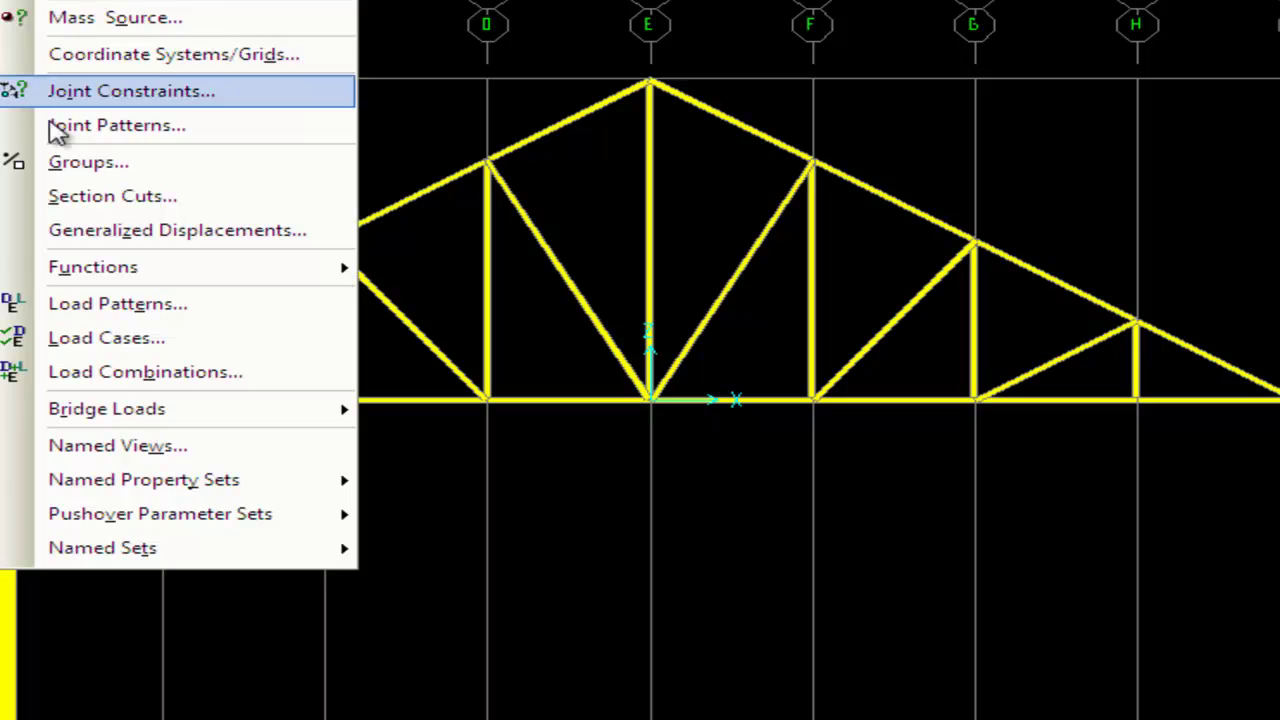
left_click(137, 372)
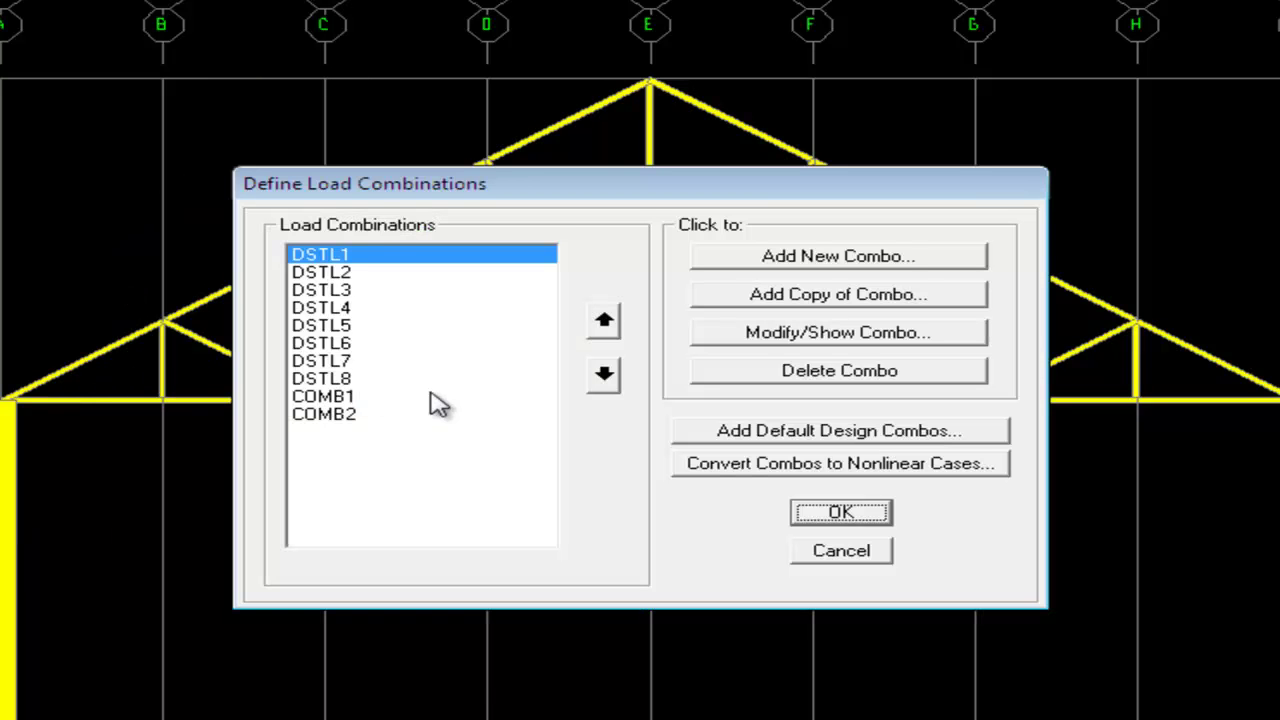
left_click(357, 420)
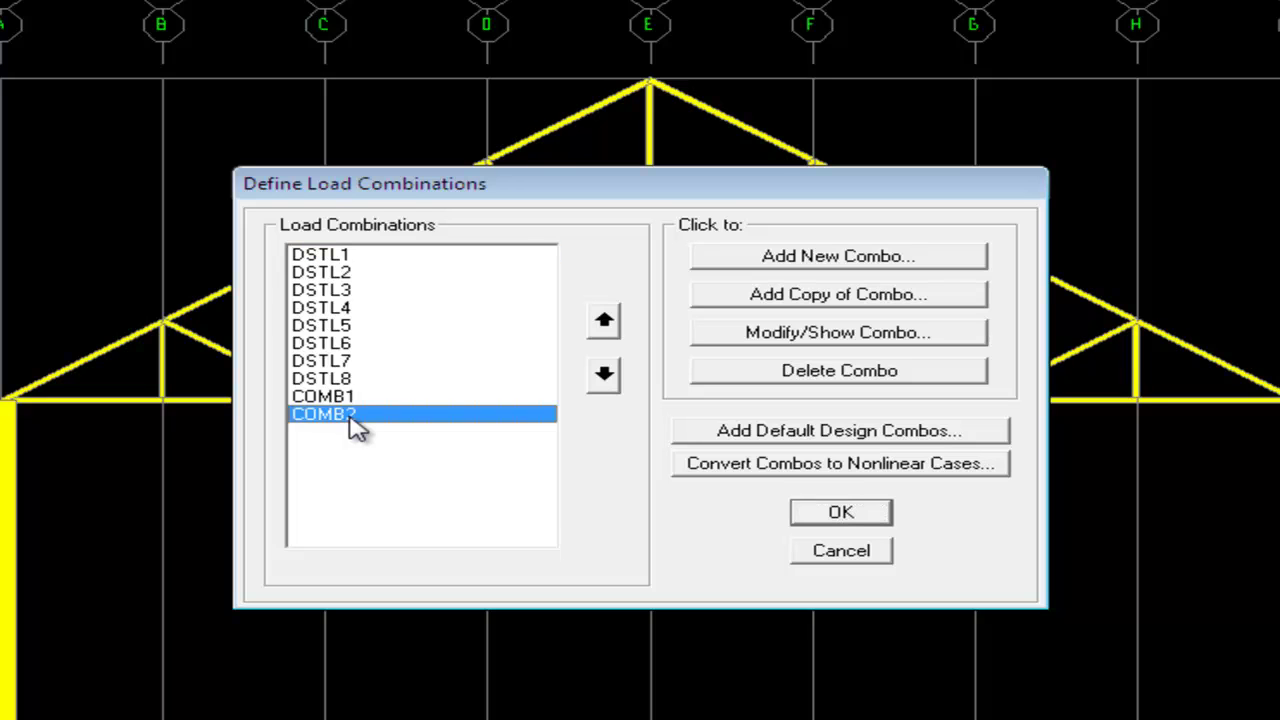
left_click(845, 553)
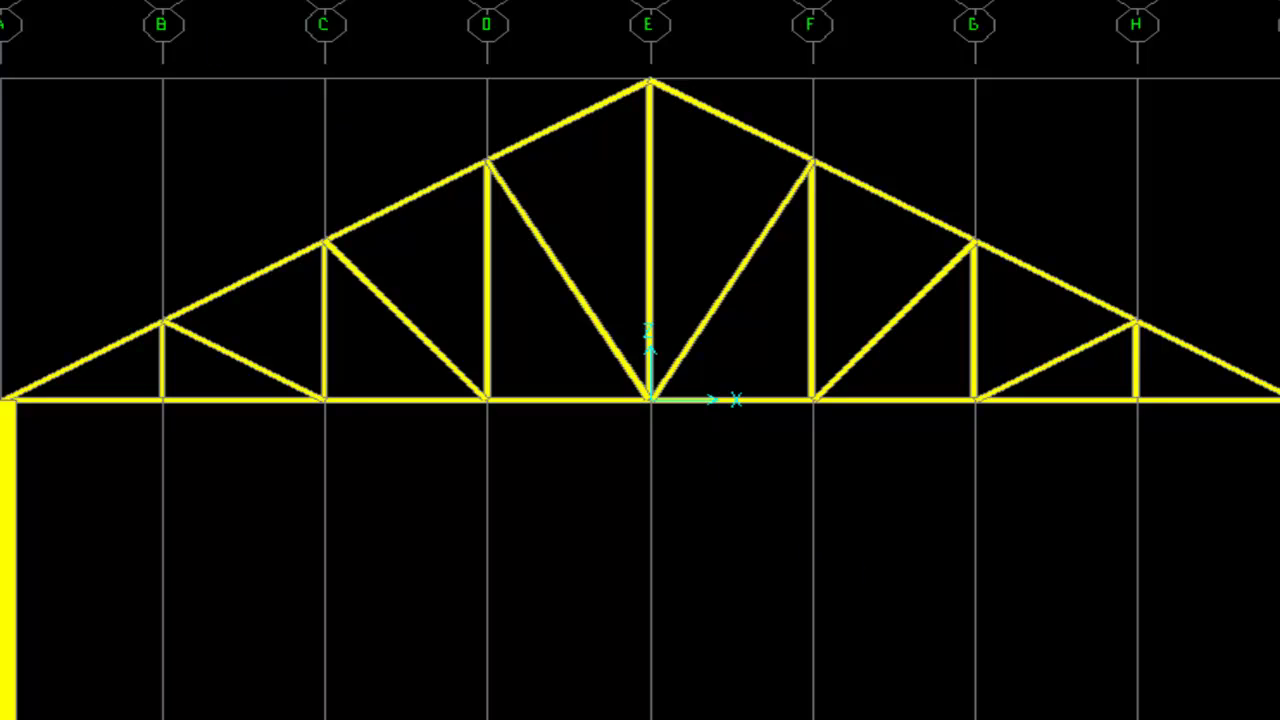
Review the defined load patterns with their types and self-weight multipliers, leaving them as they are.
key("alt+d")
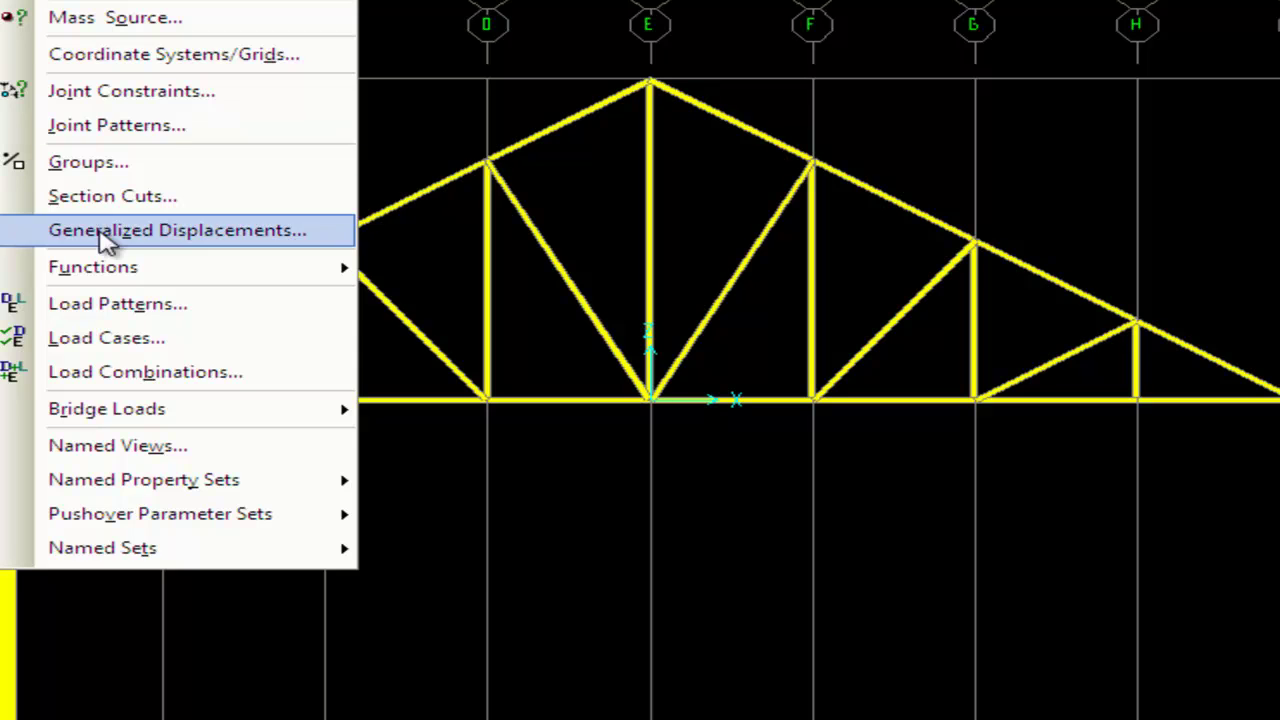
left_click(126, 305)
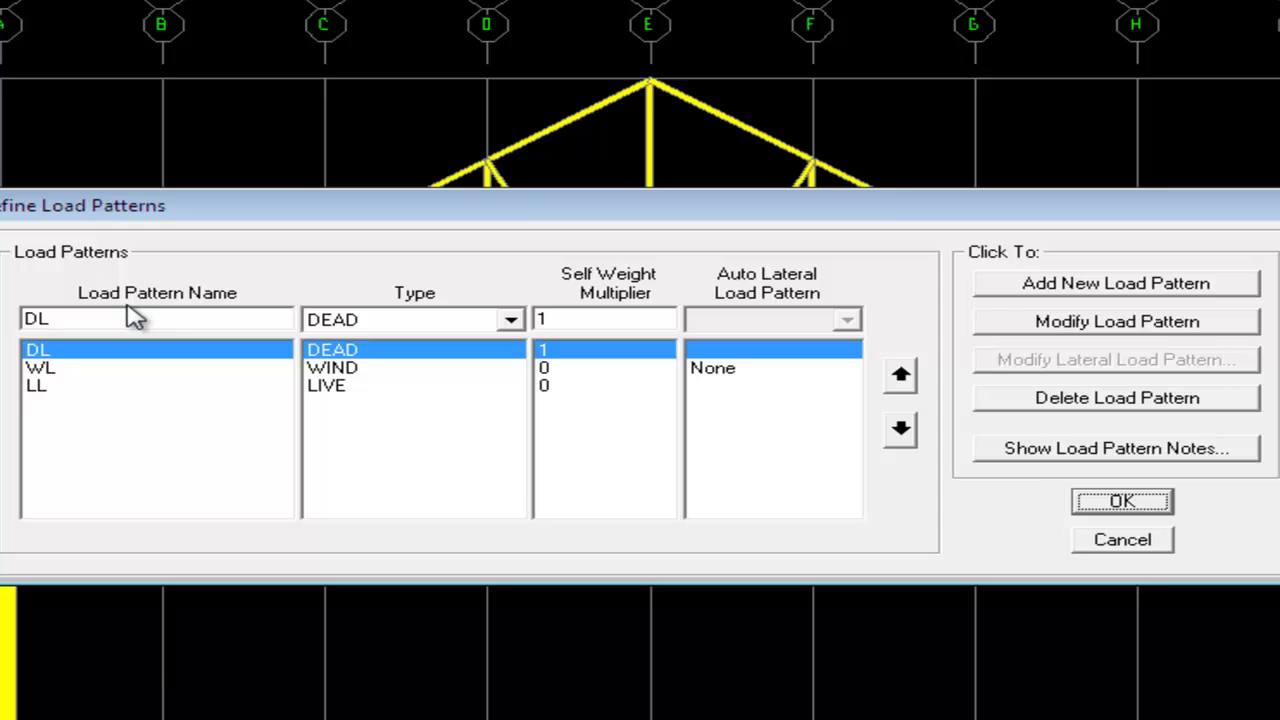
left_click(1115, 541)
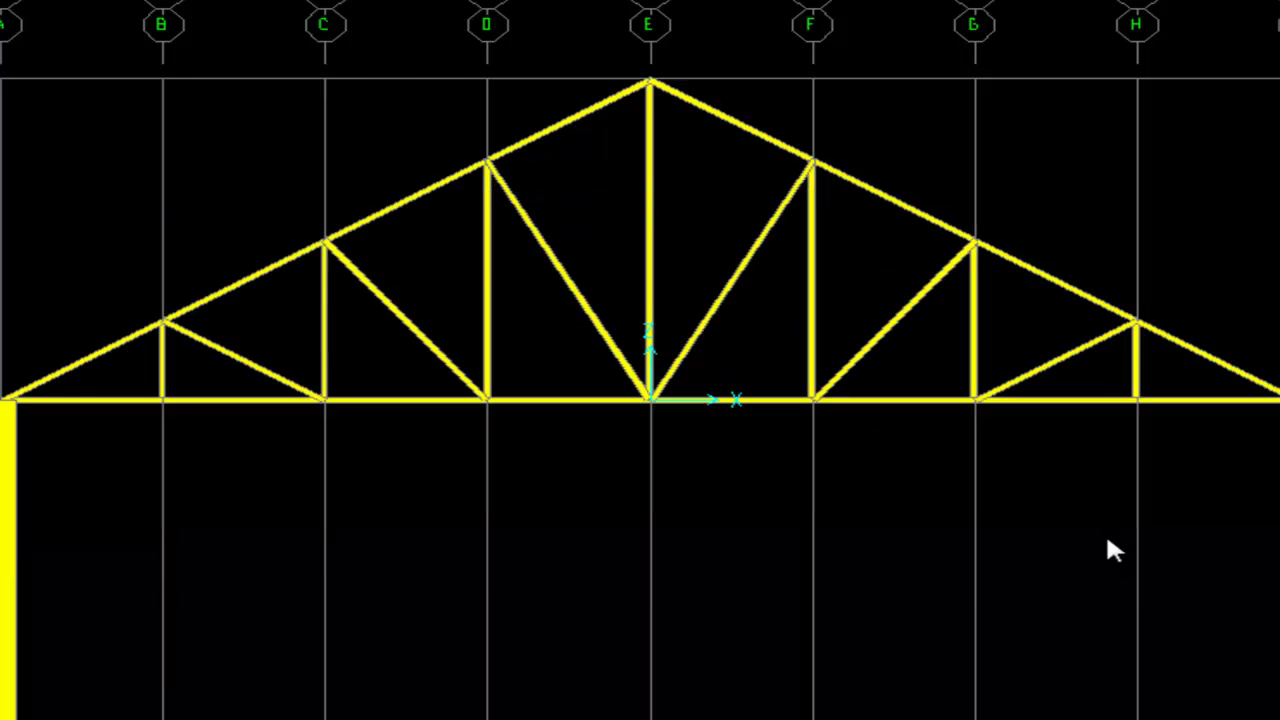
Check the load cases and scale factors of the DSTL6 and DSTL3 combinations.
key("alt+d")
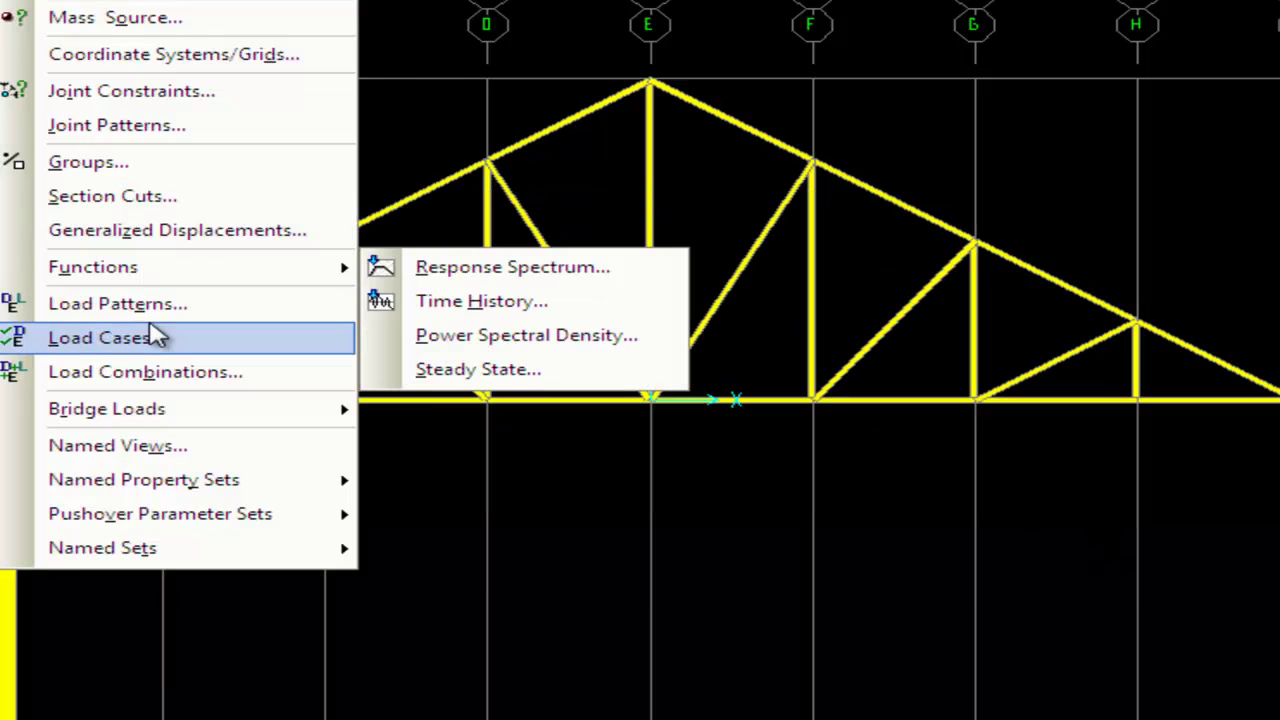
left_click(165, 385)
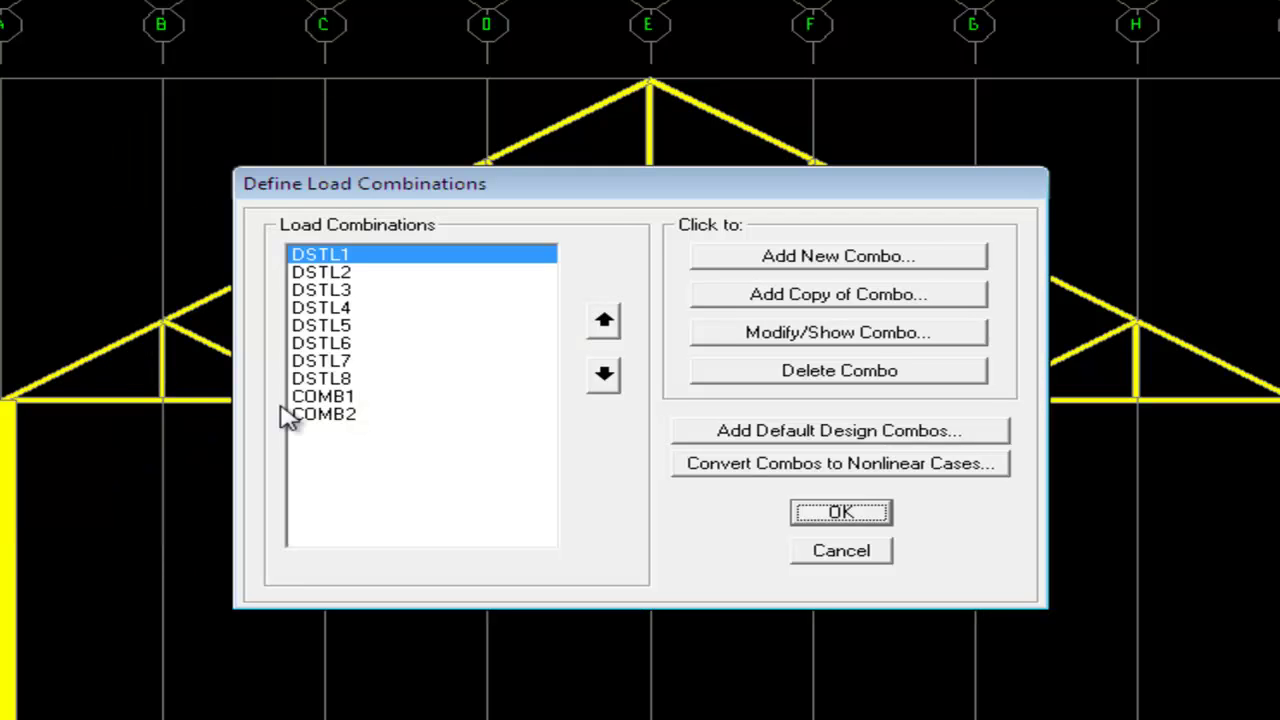
left_click(355, 346)
left_click(818, 340)
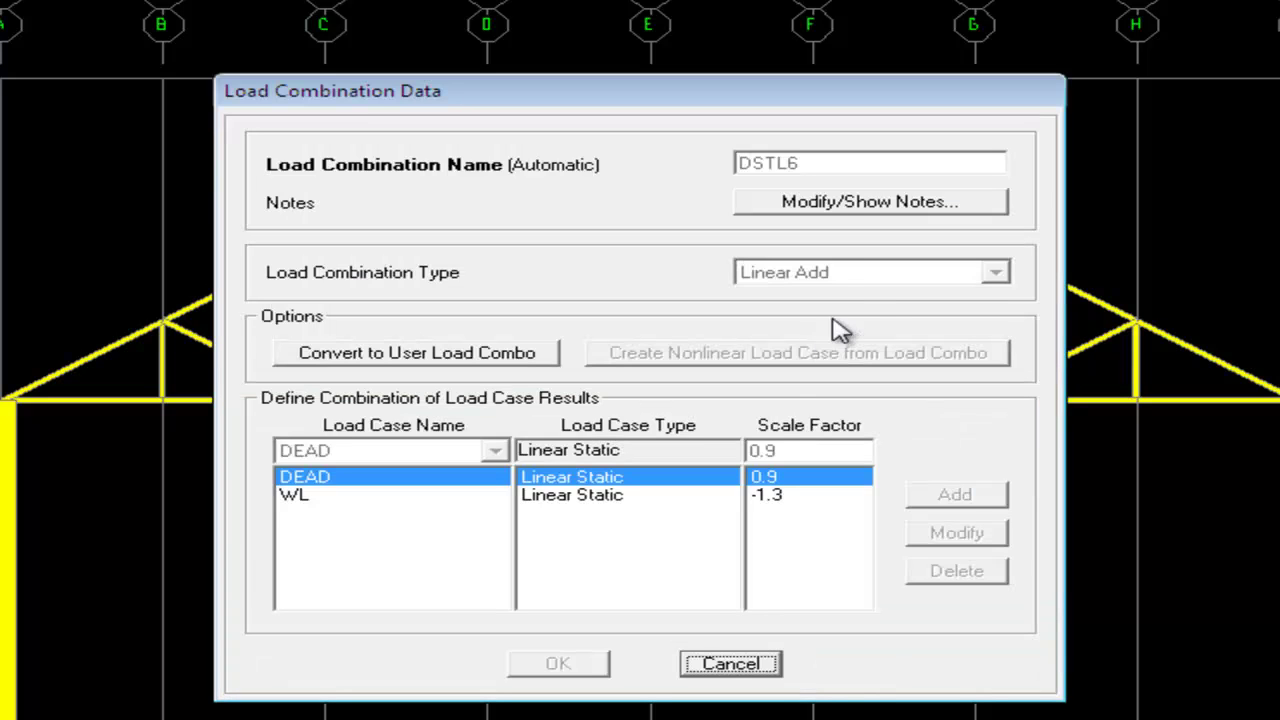
left_click(757, 666)
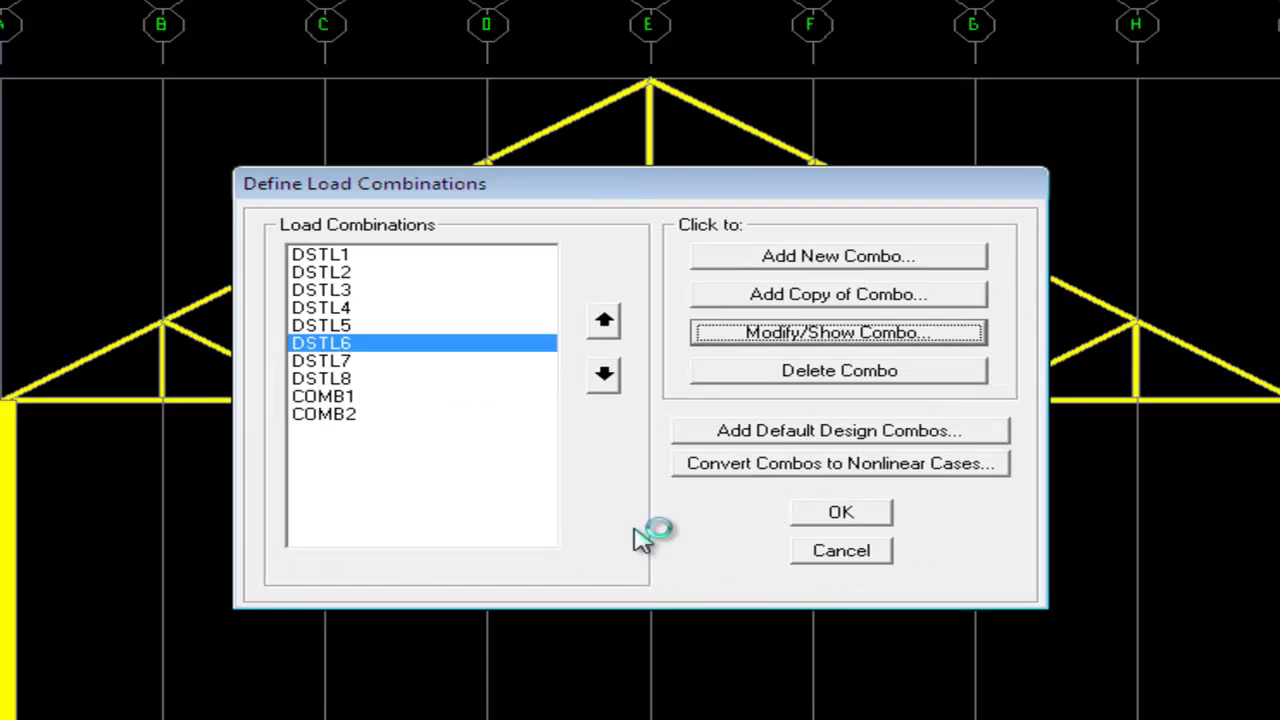
left_click(348, 292)
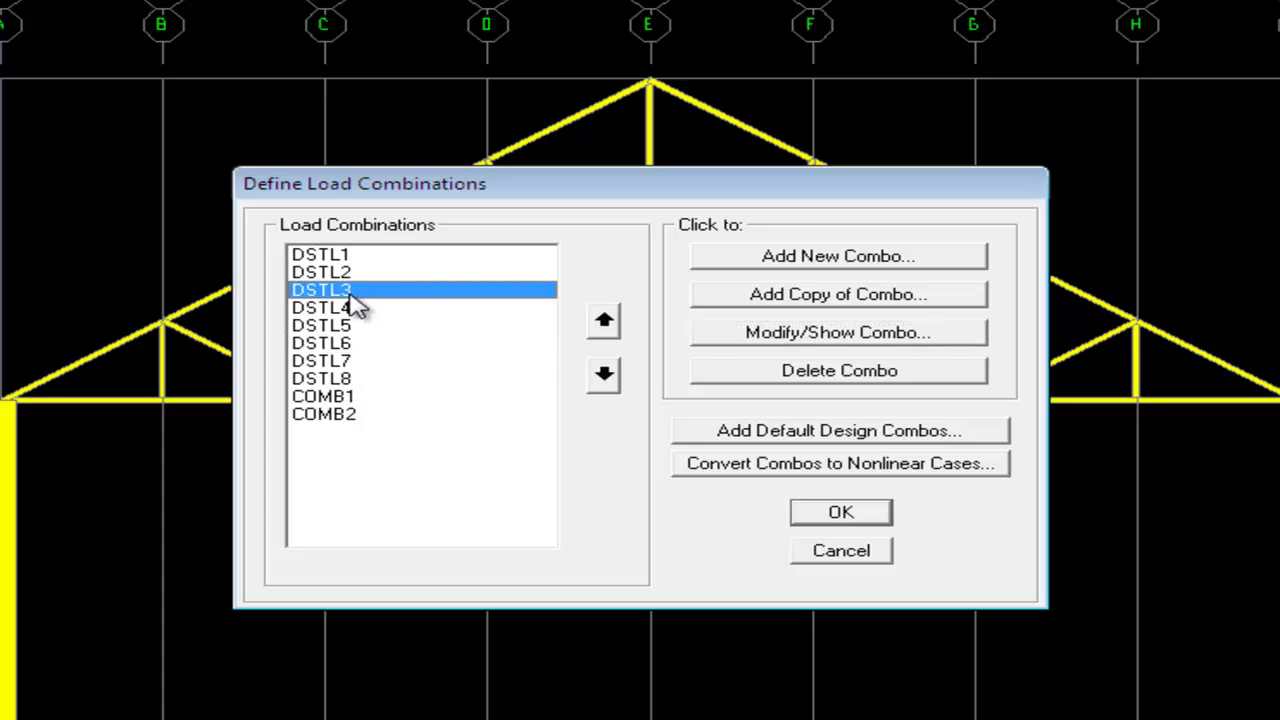
left_click(831, 340)
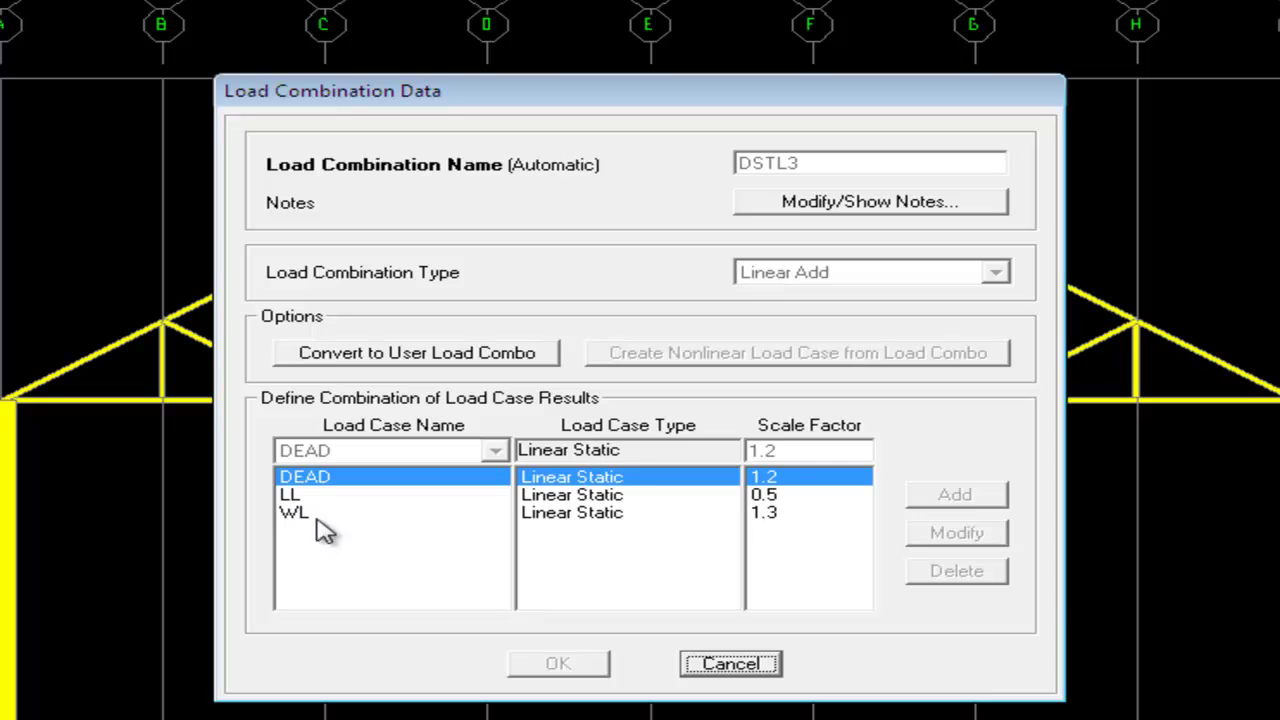
left_click(725, 665)
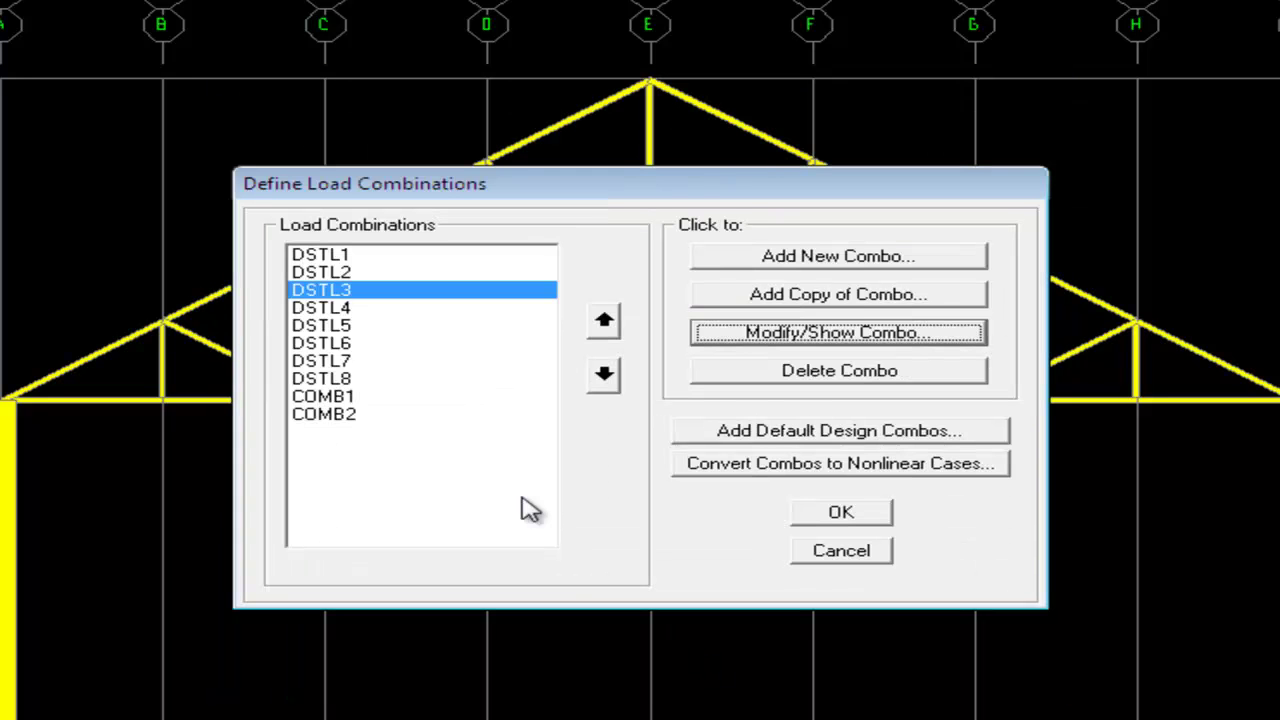
Check the scale factors of DSTL8, recheck those of DSTL3, and leave the load combinations without changes.
left_click(348, 377)
left_click(820, 335)
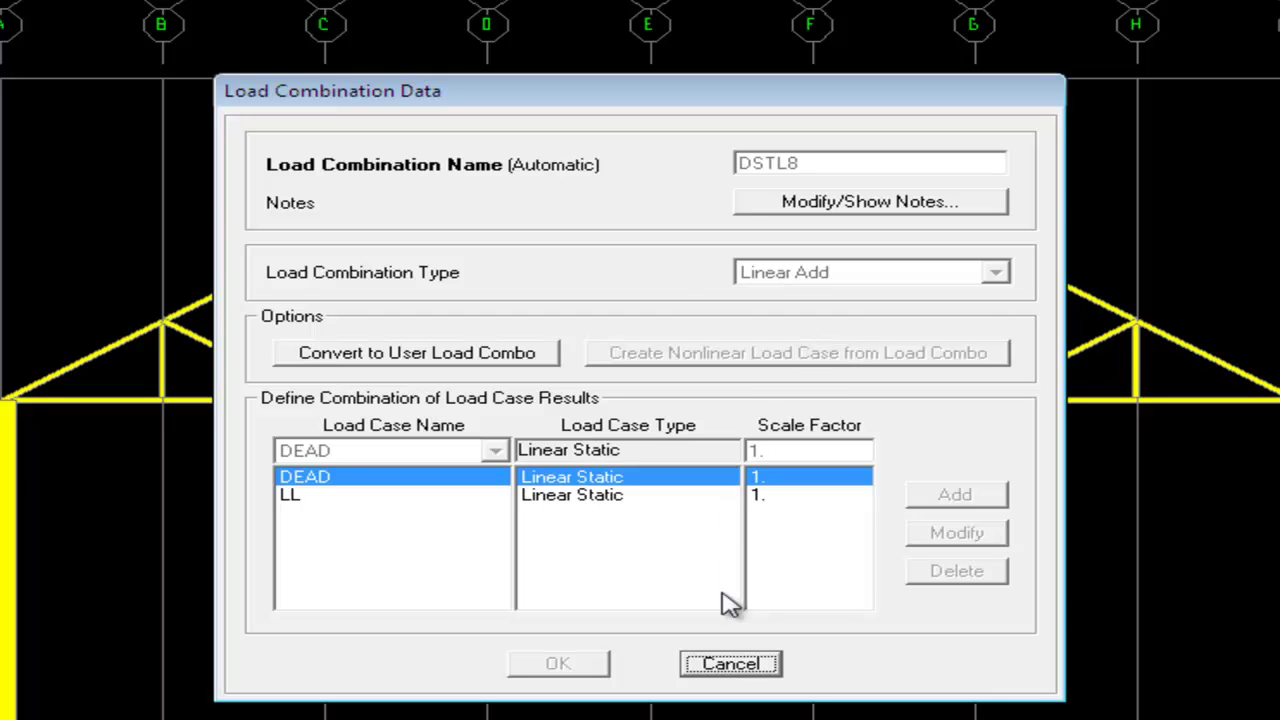
left_click(730, 664)
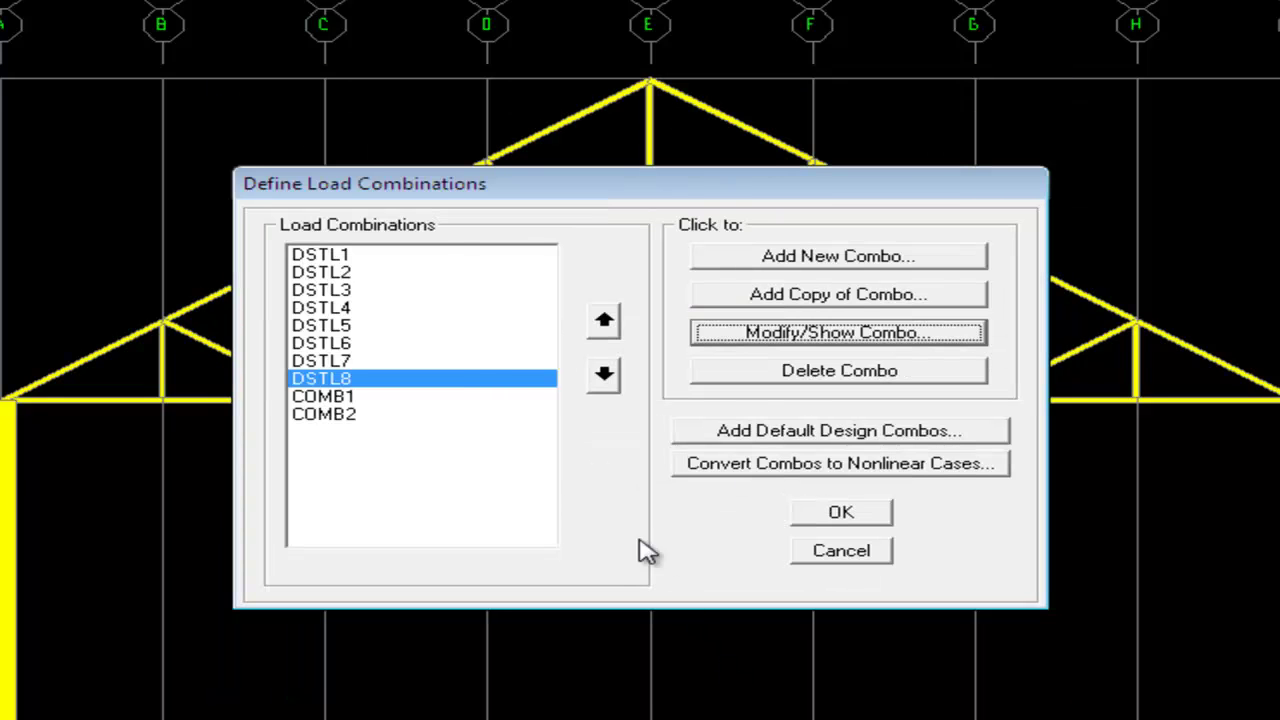
left_click(350, 290)
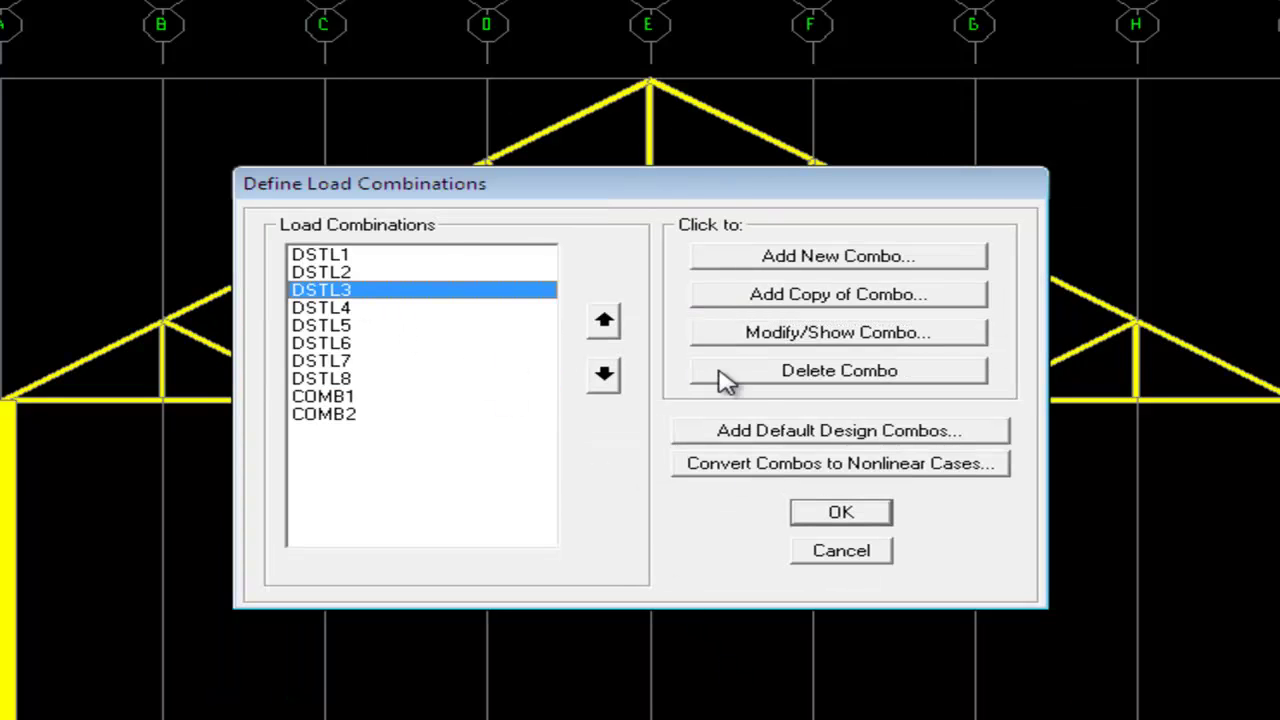
left_click(810, 333)
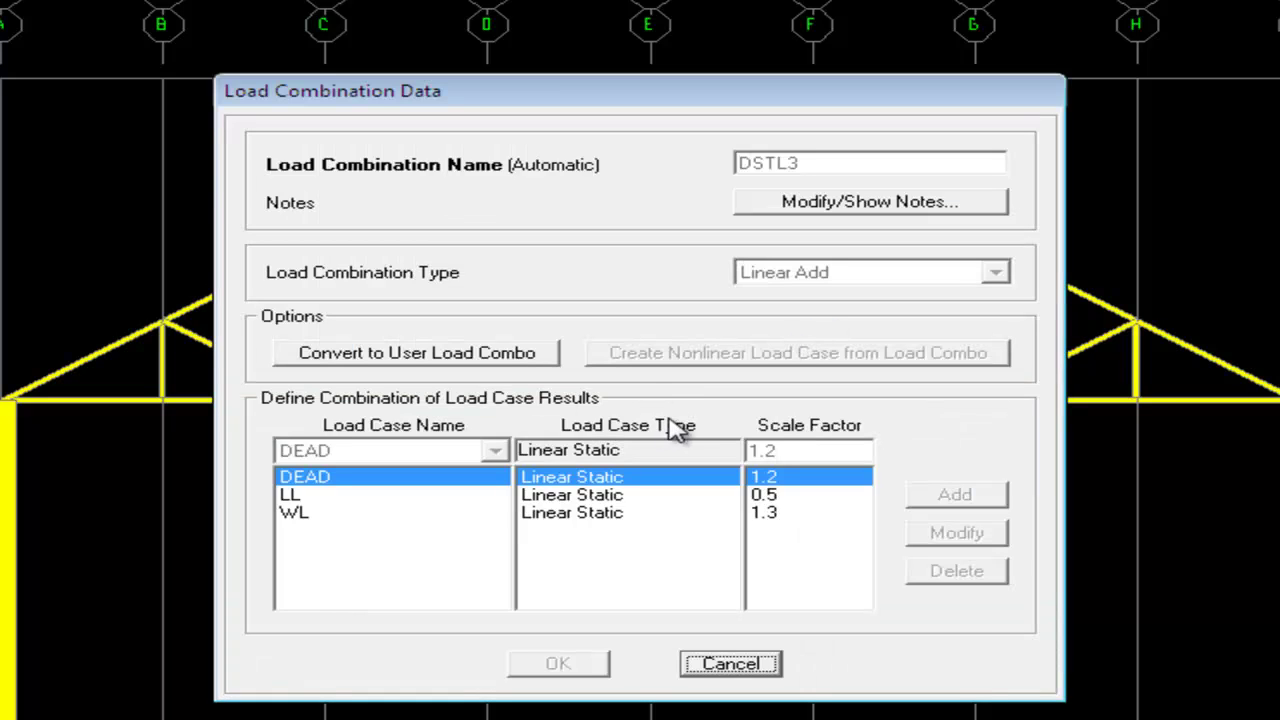
left_click(731, 664)
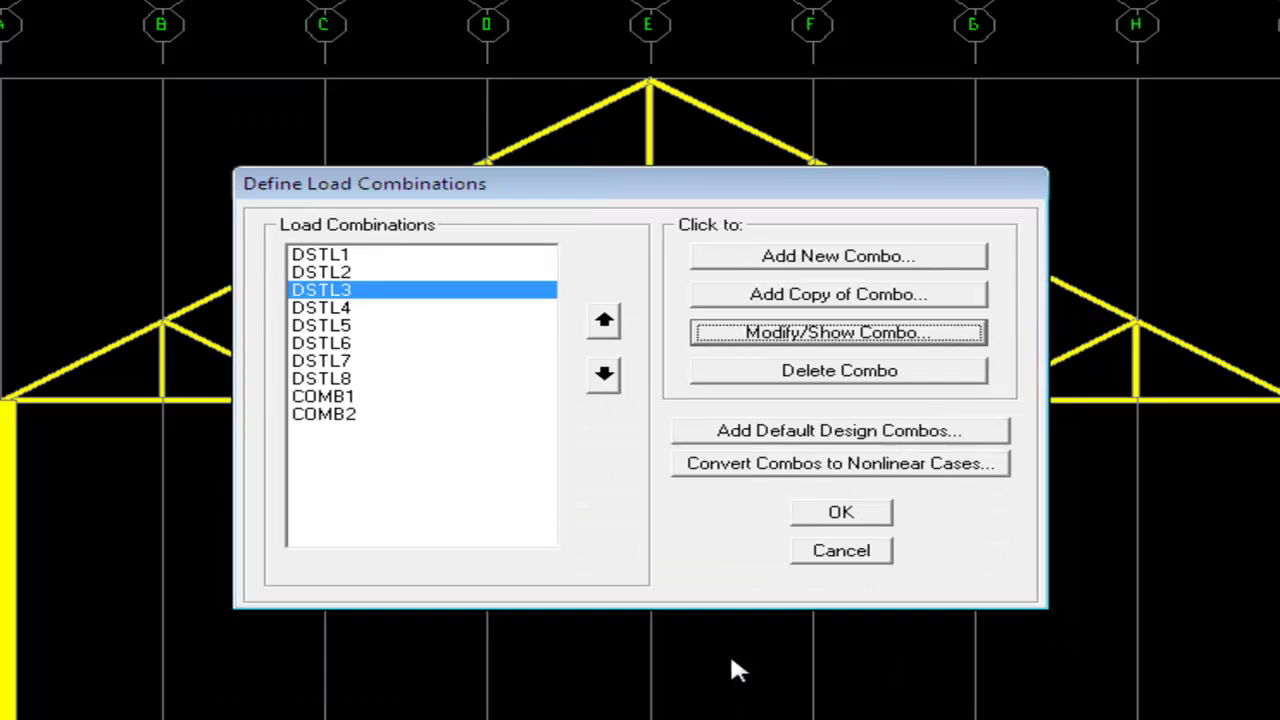
left_click(830, 555)
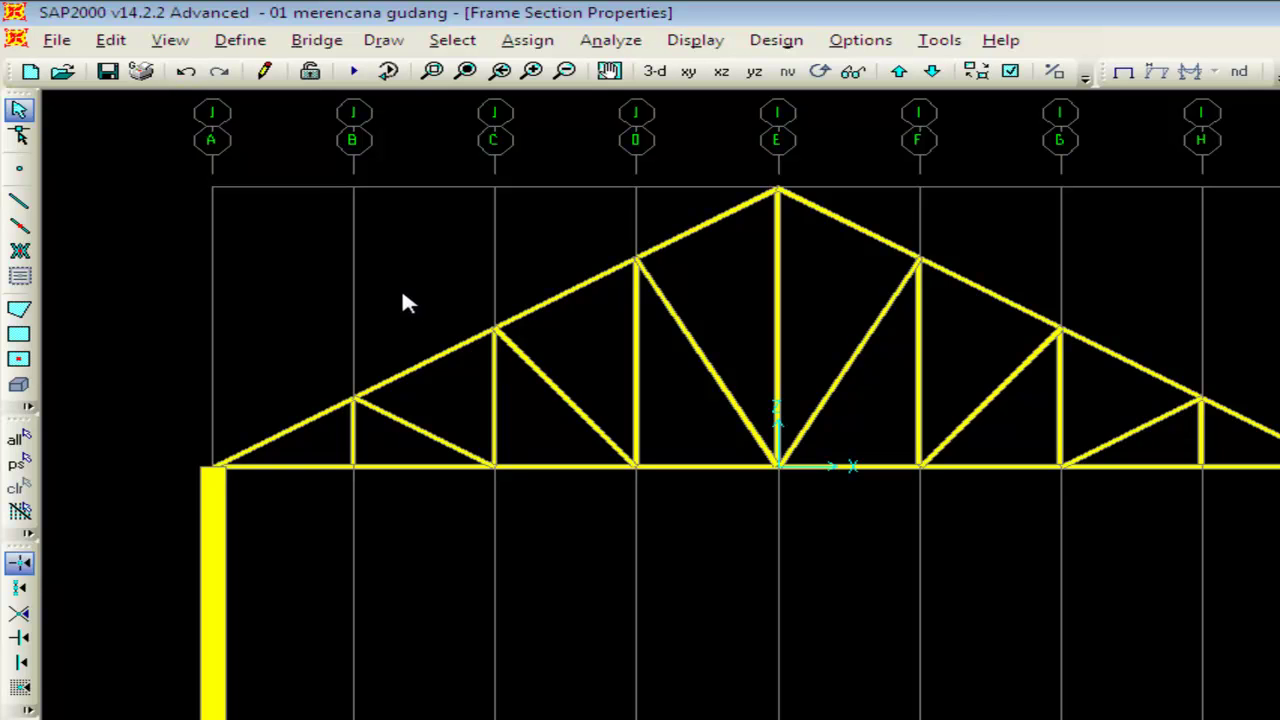
Turn off the extruded view and object fill in the active window's display options.
left_click(168, 42)
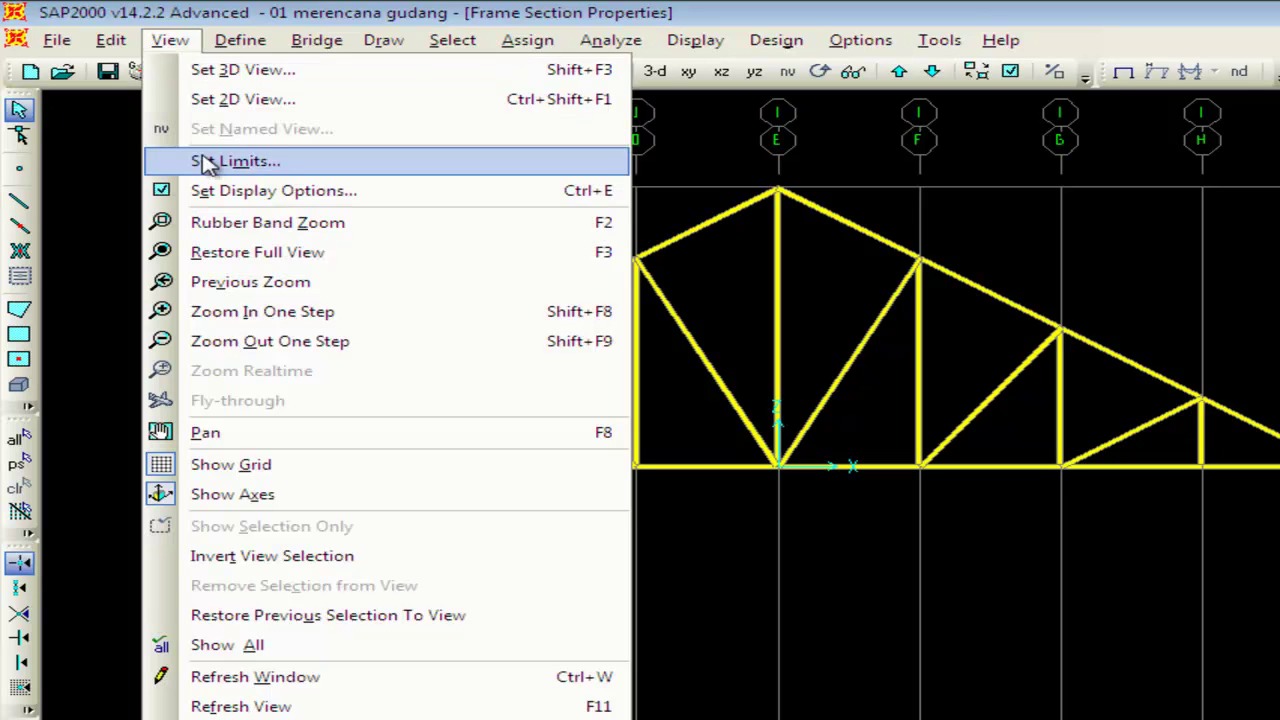
left_click(213, 192)
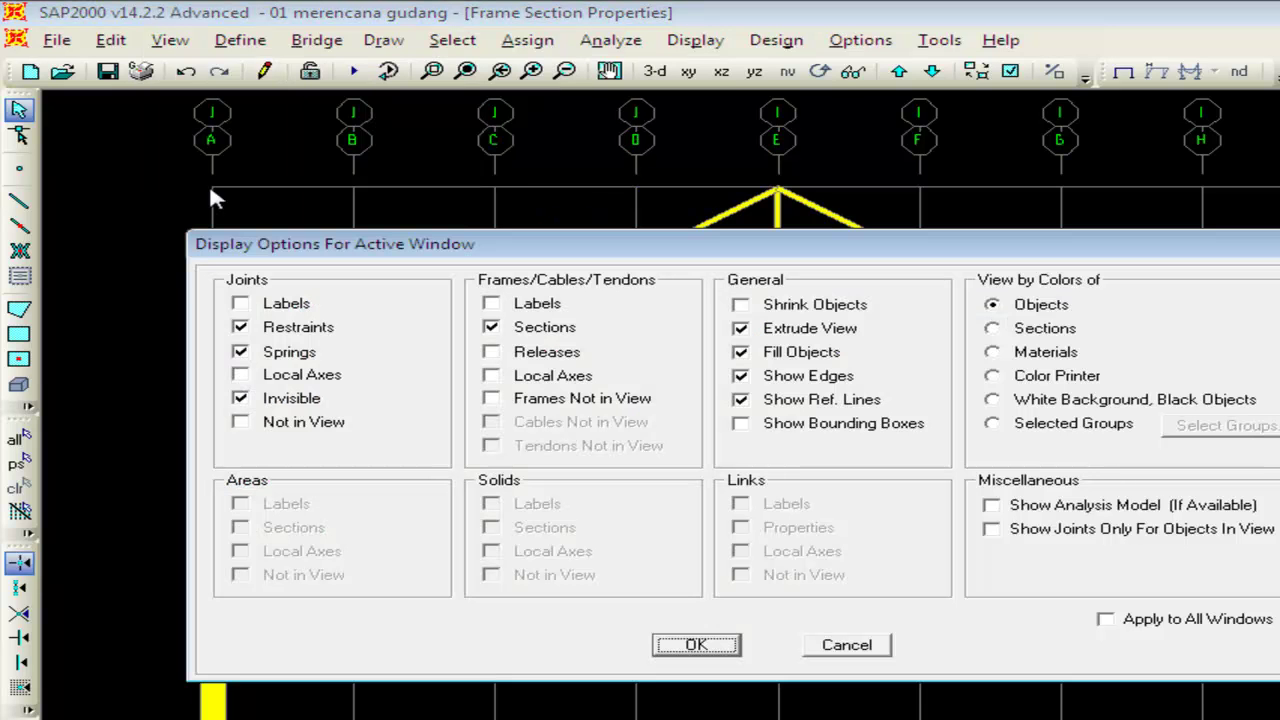
left_click(795, 329)
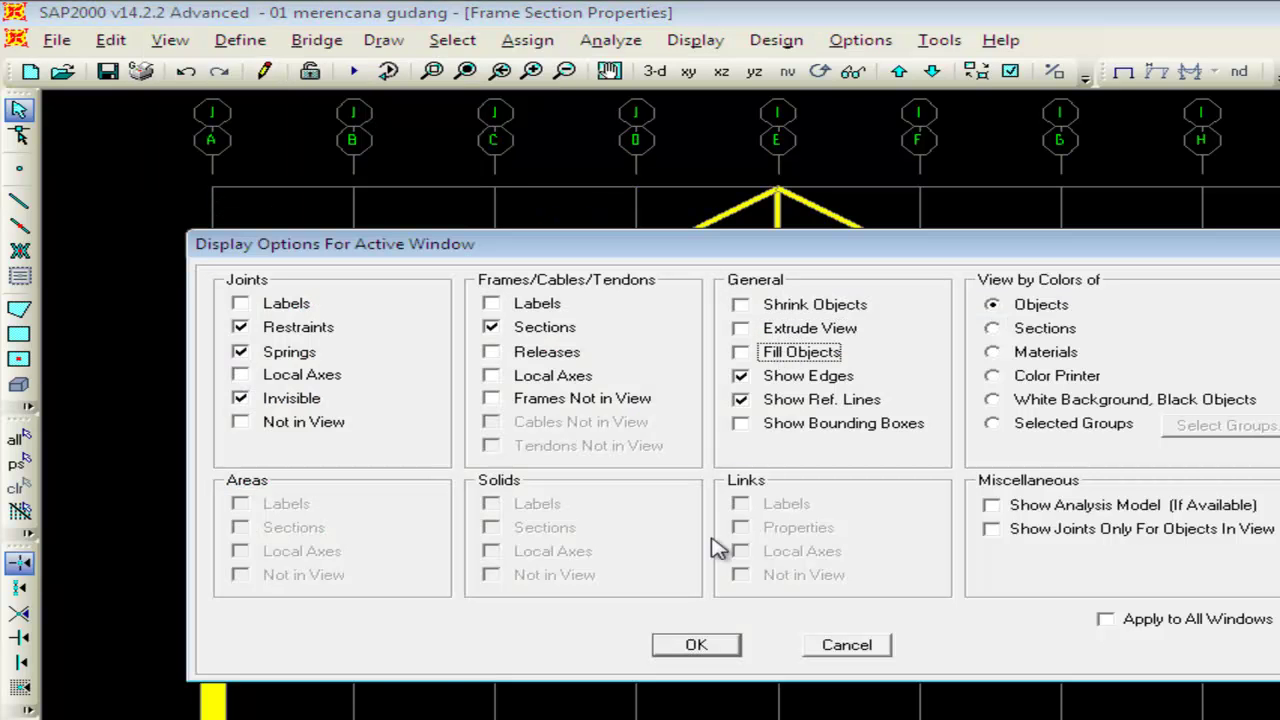
left_click(706, 646)
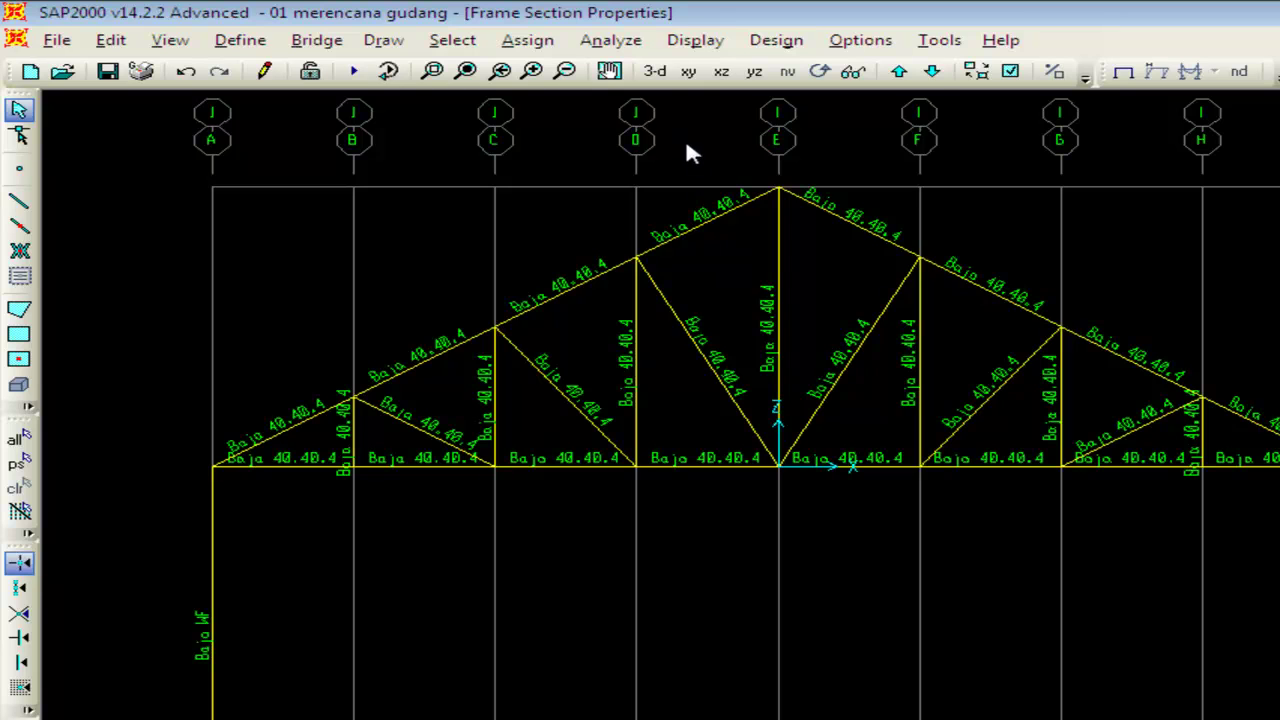
Show the joint loads of the DL load pattern as forces with their loading values.
left_click(695, 42)
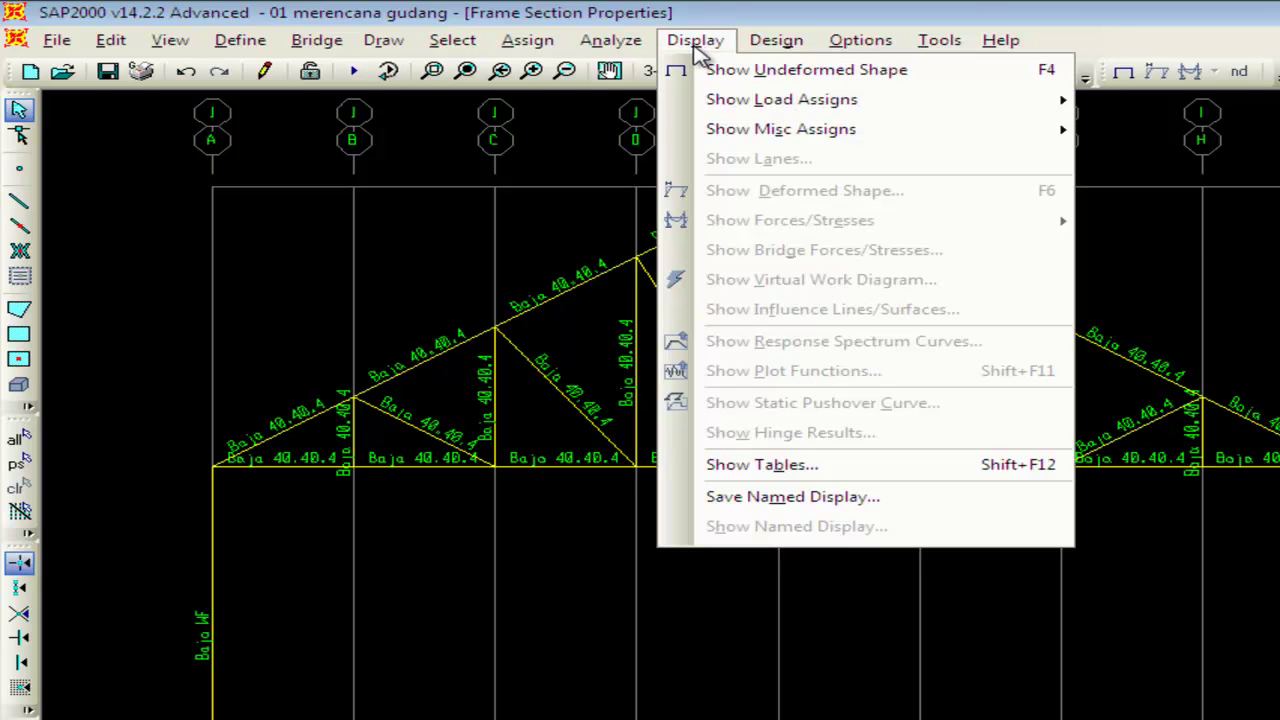
mouse_move(775, 100)
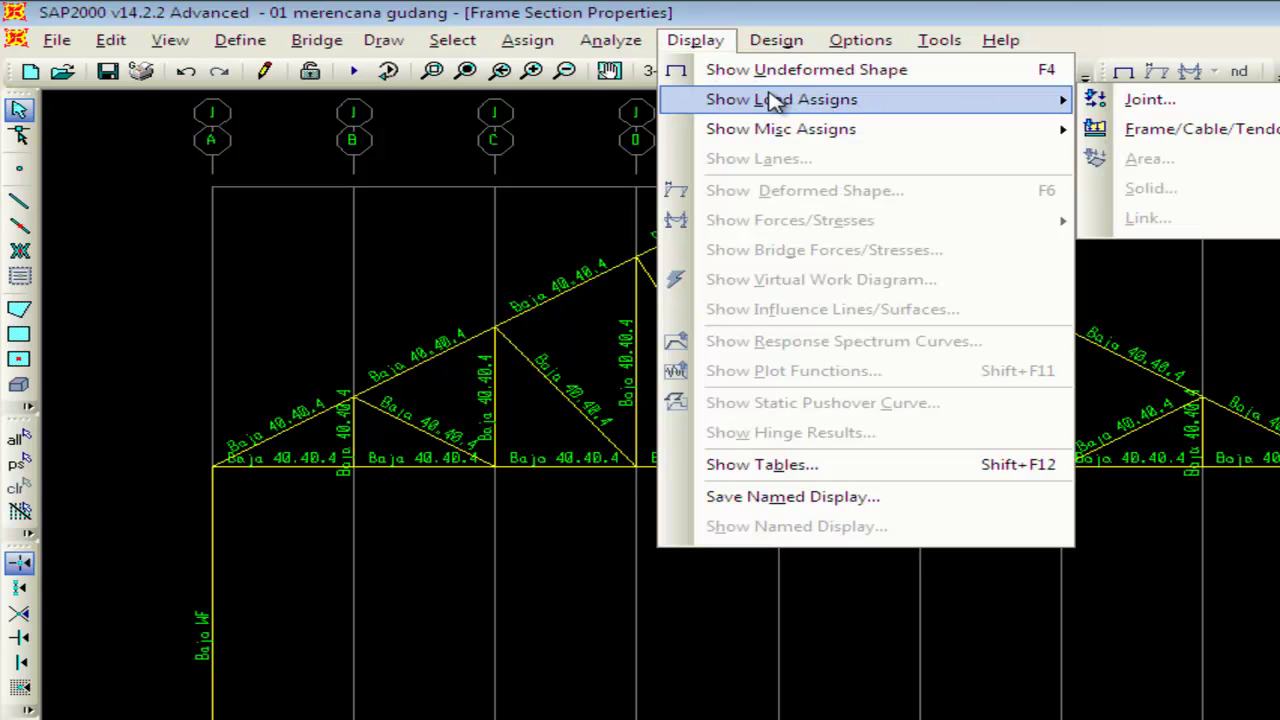
left_click(1166, 101)
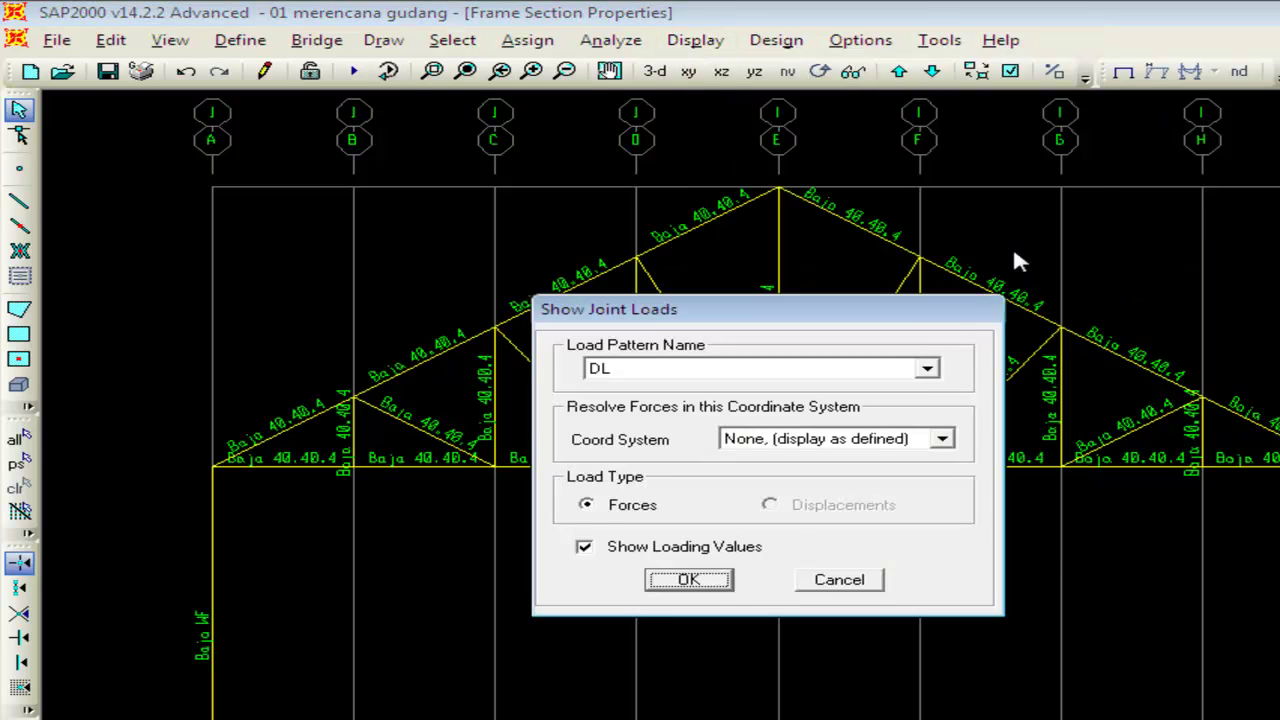
left_click(928, 369)
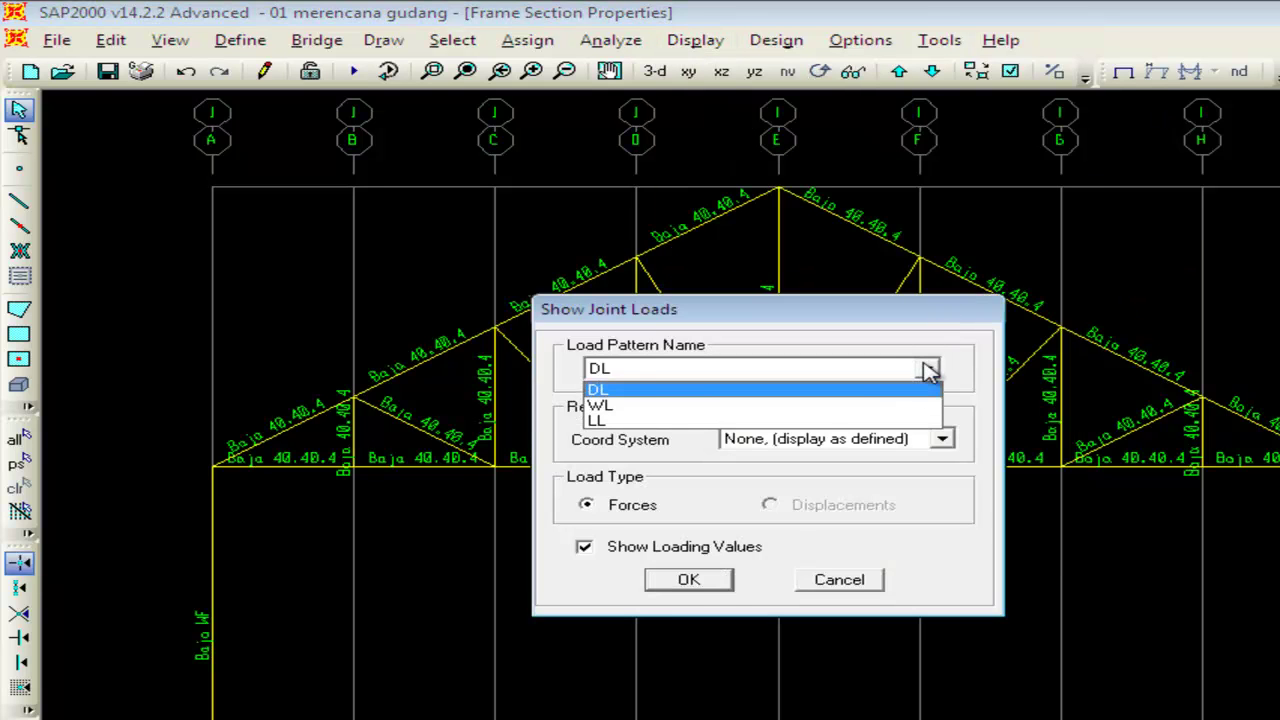
left_click(724, 397)
left_click(703, 580)
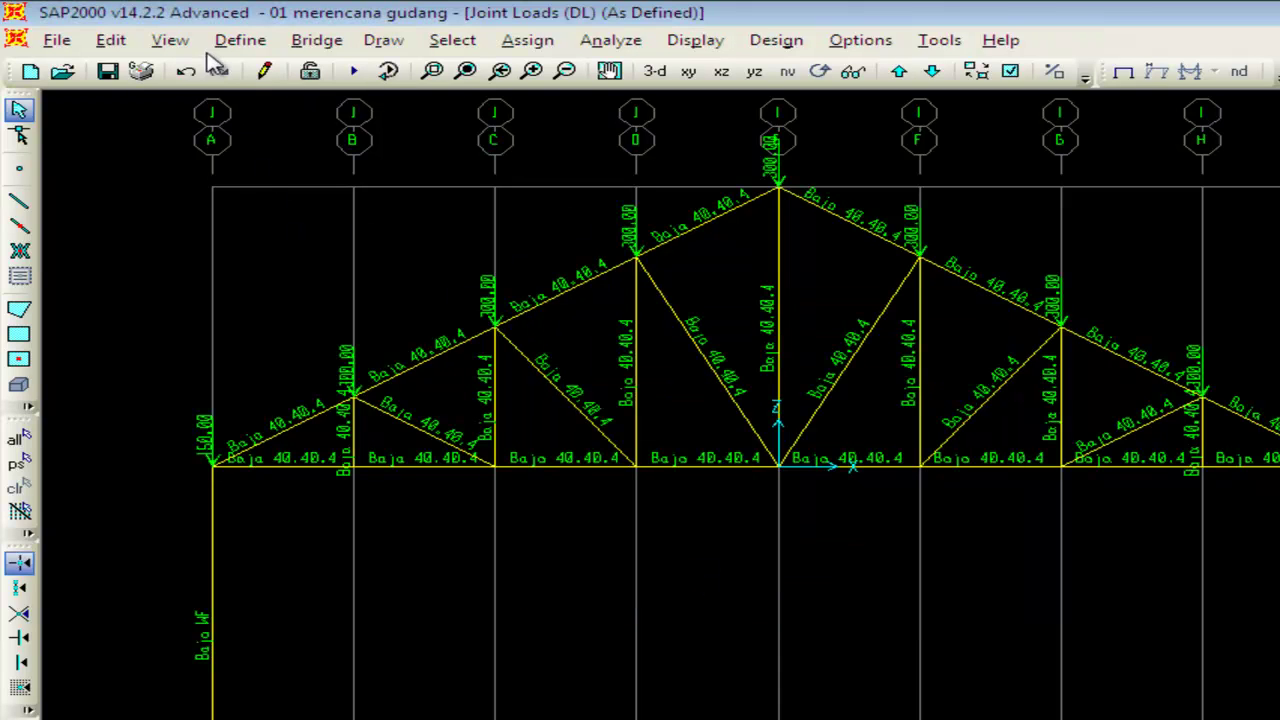
Hide the frame section labels in the active window.
left_click(170, 40)
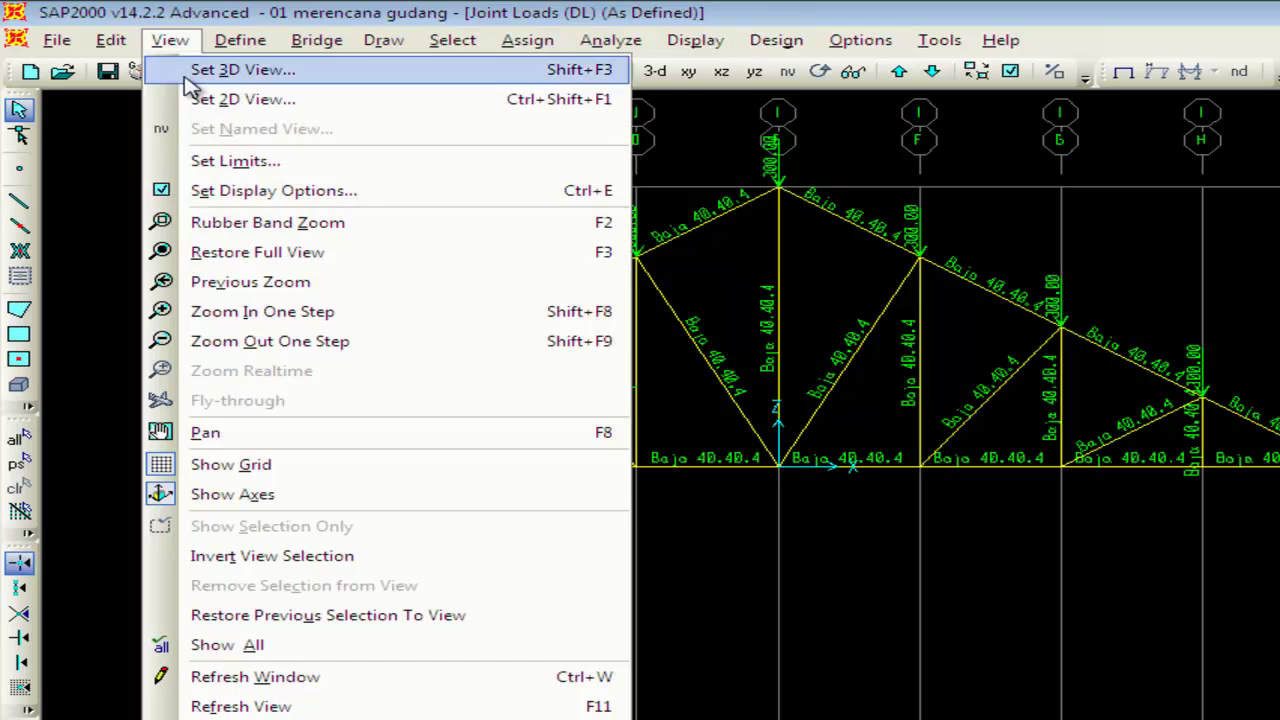
left_click(209, 190)
left_click(566, 328)
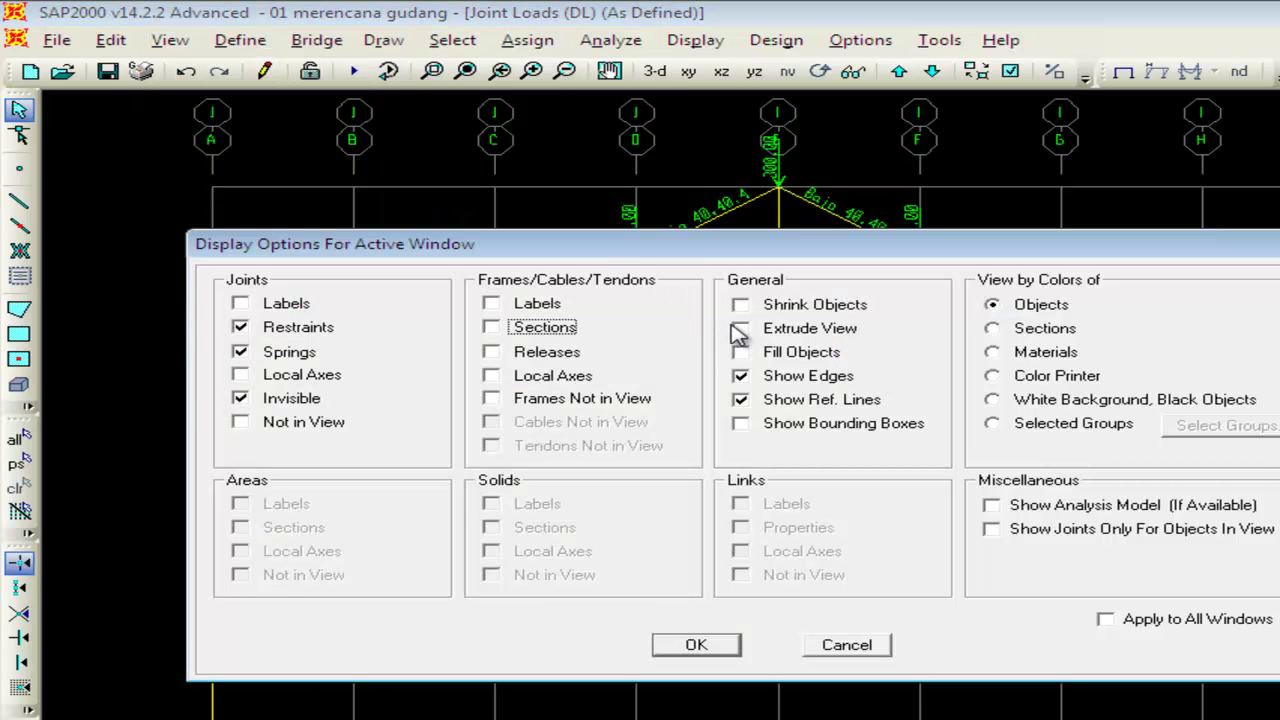
left_click(708, 644)
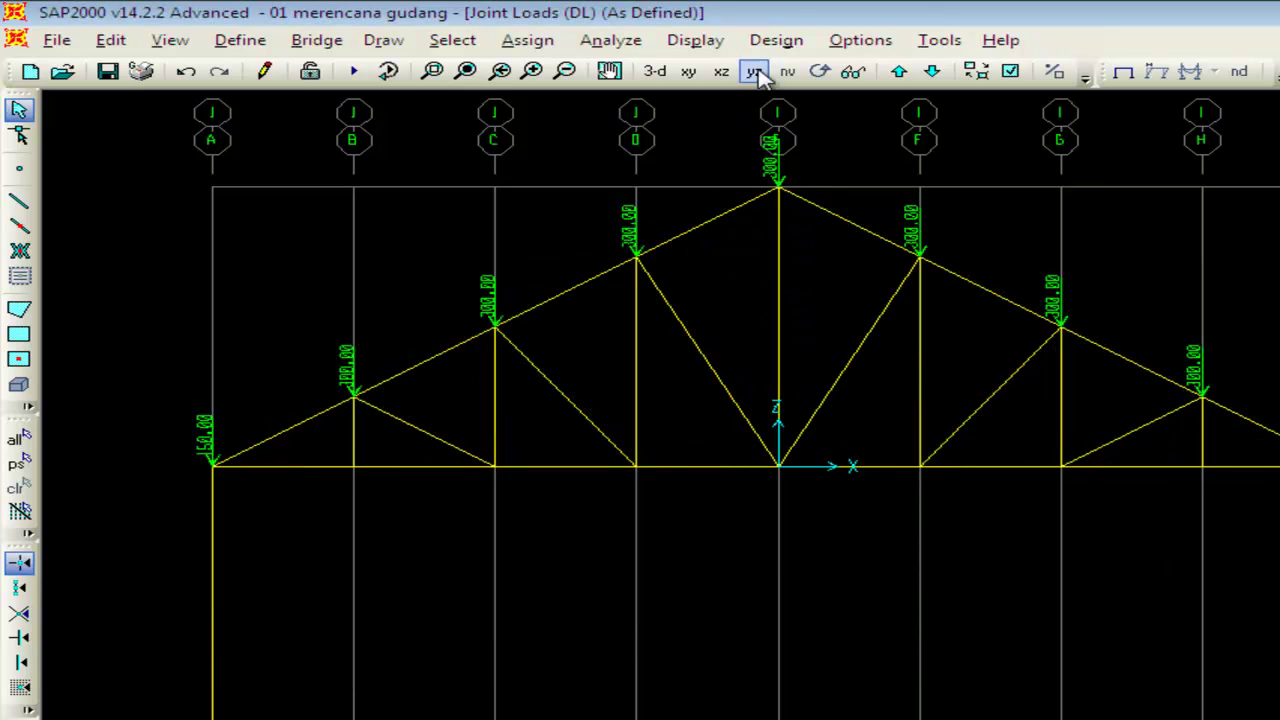
Show the joint loads of the LL load pattern with their loading values.
left_click(695, 40)
mouse_move(734, 104)
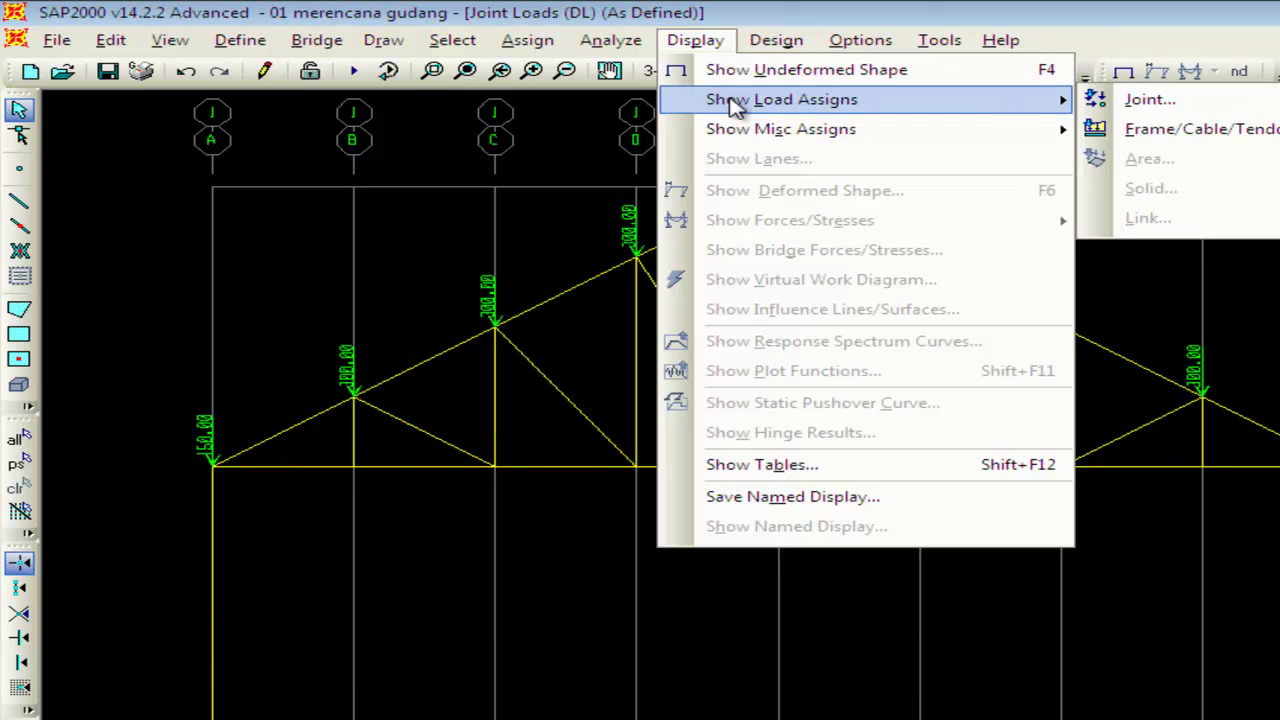
left_click(1166, 100)
left_click(928, 372)
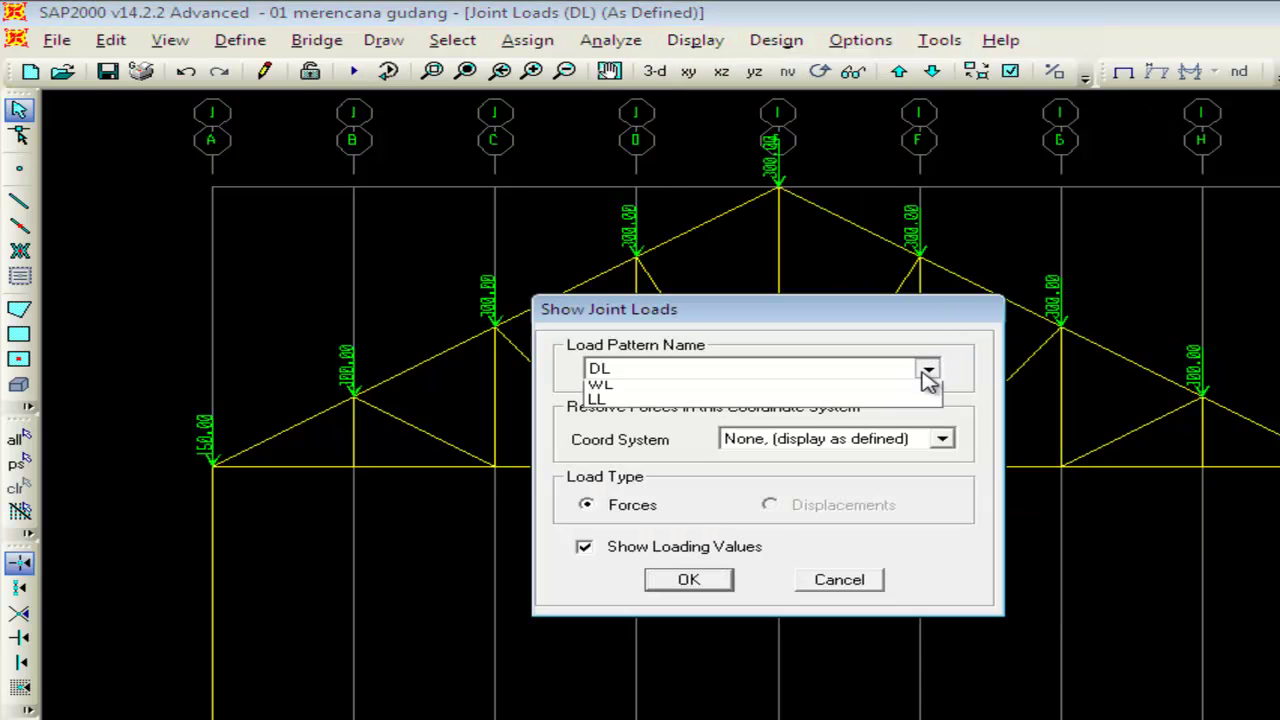
left_click(826, 406)
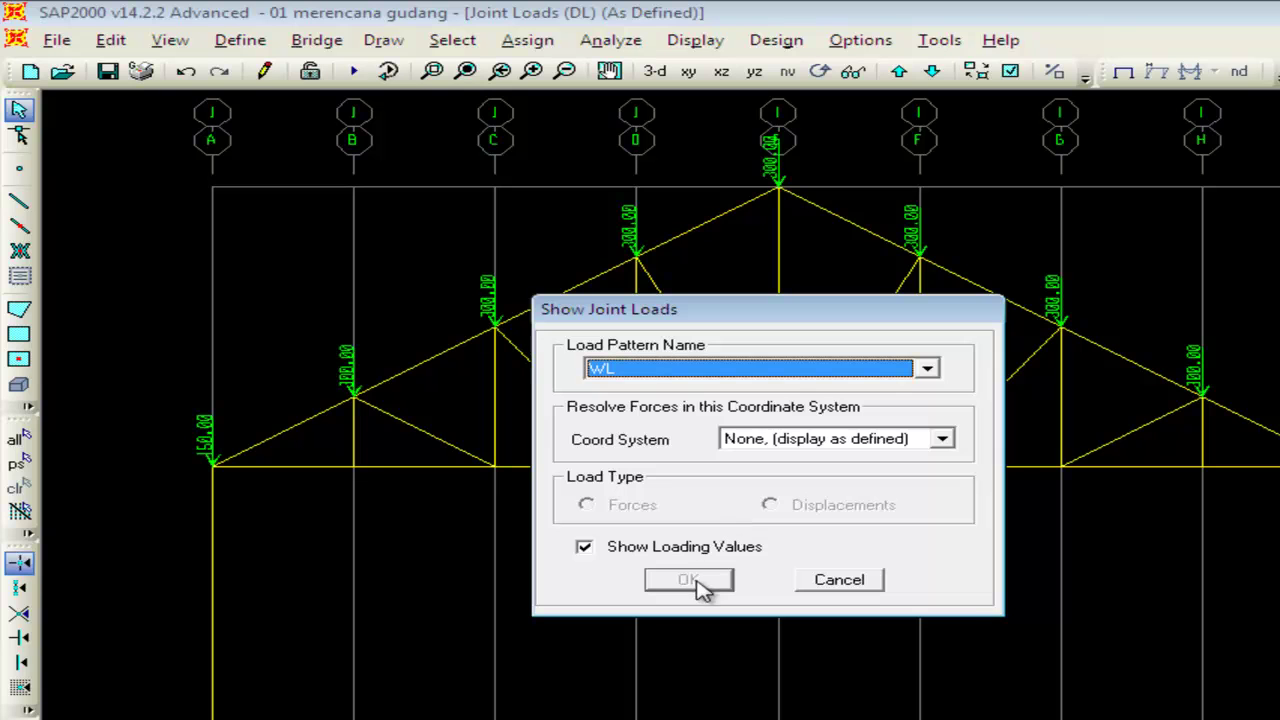
left_click(928, 370)
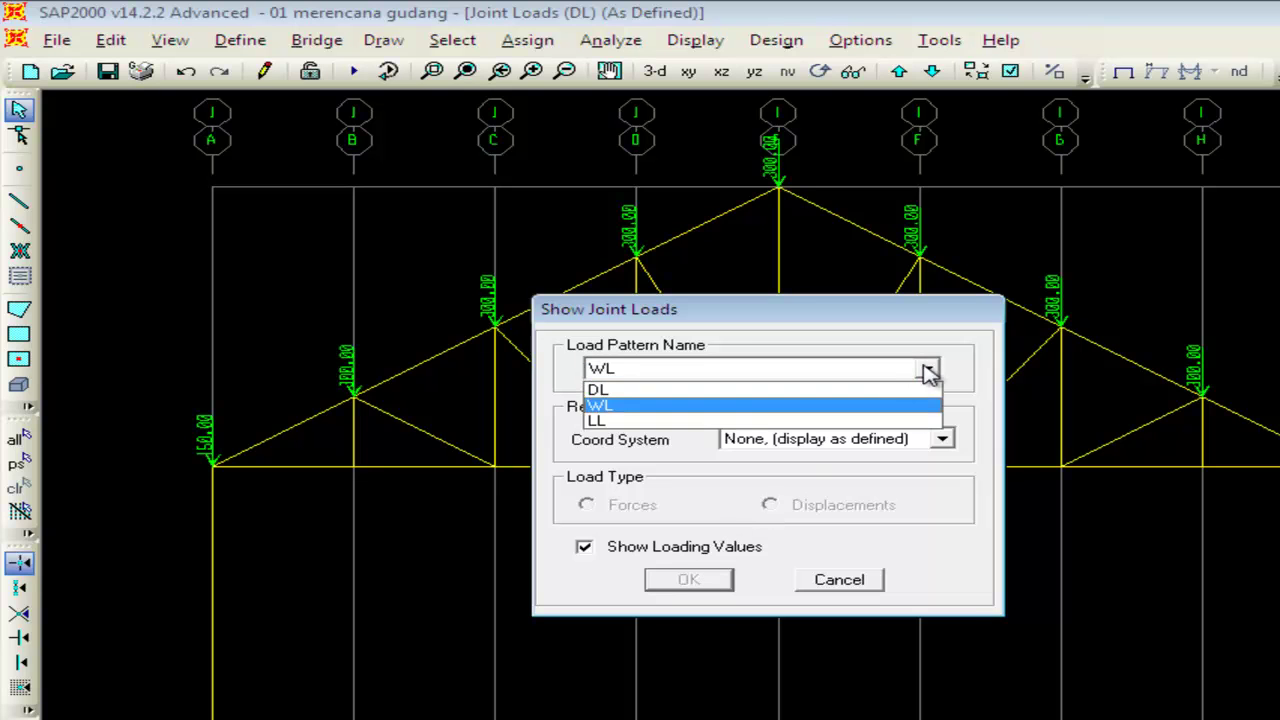
left_click(760, 422)
left_click(688, 580)
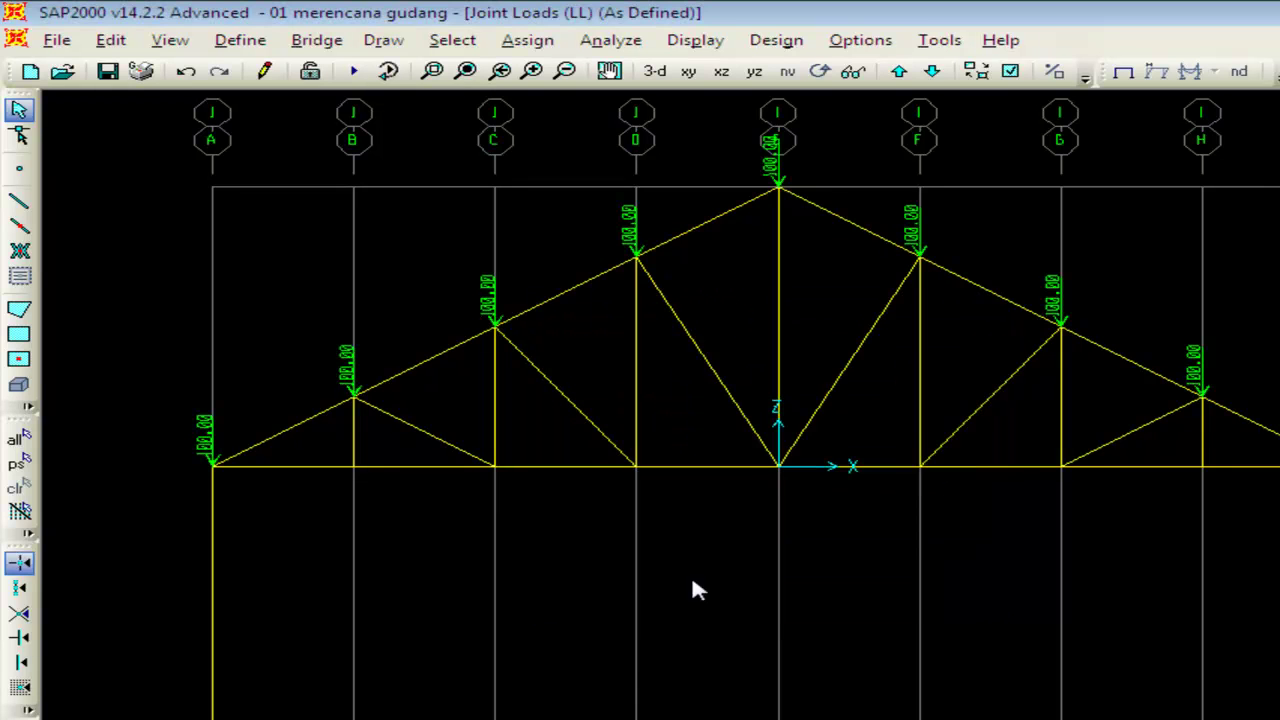
Show the frame loads of the WL load pattern as span loading forces, including joint loads and span loading values.
left_click(712, 42)
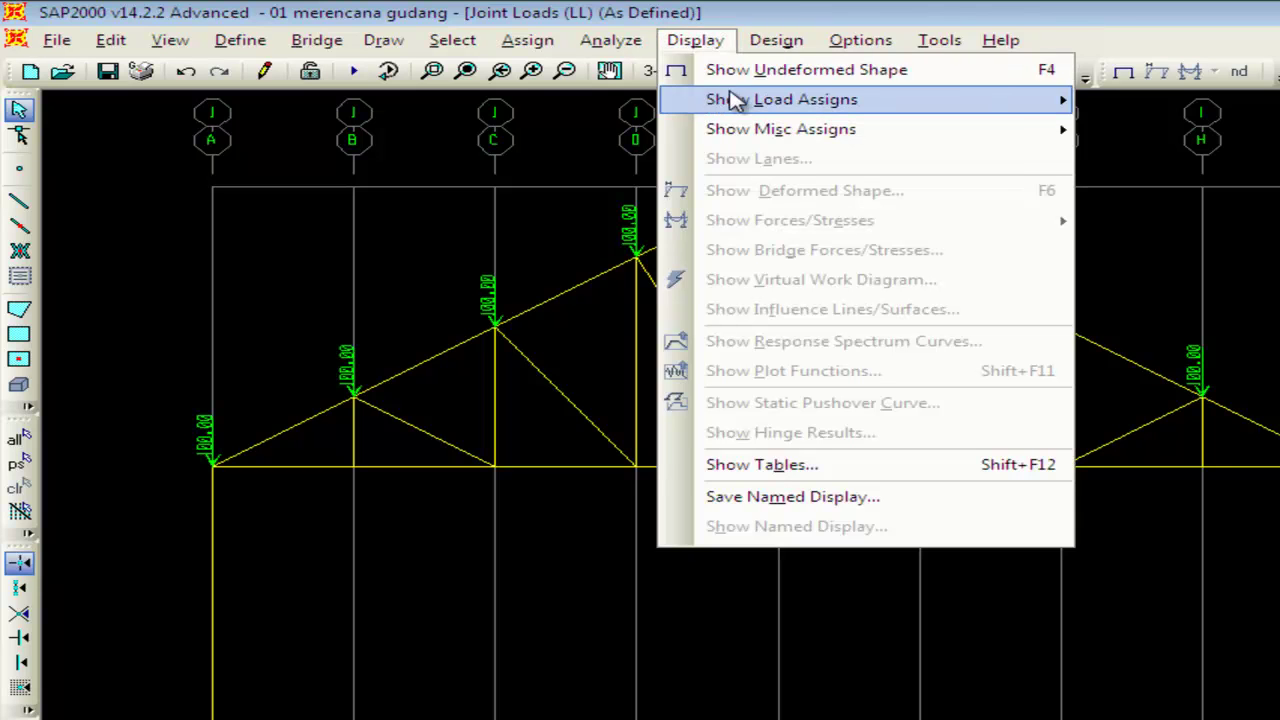
mouse_move(736, 102)
left_click(1113, 124)
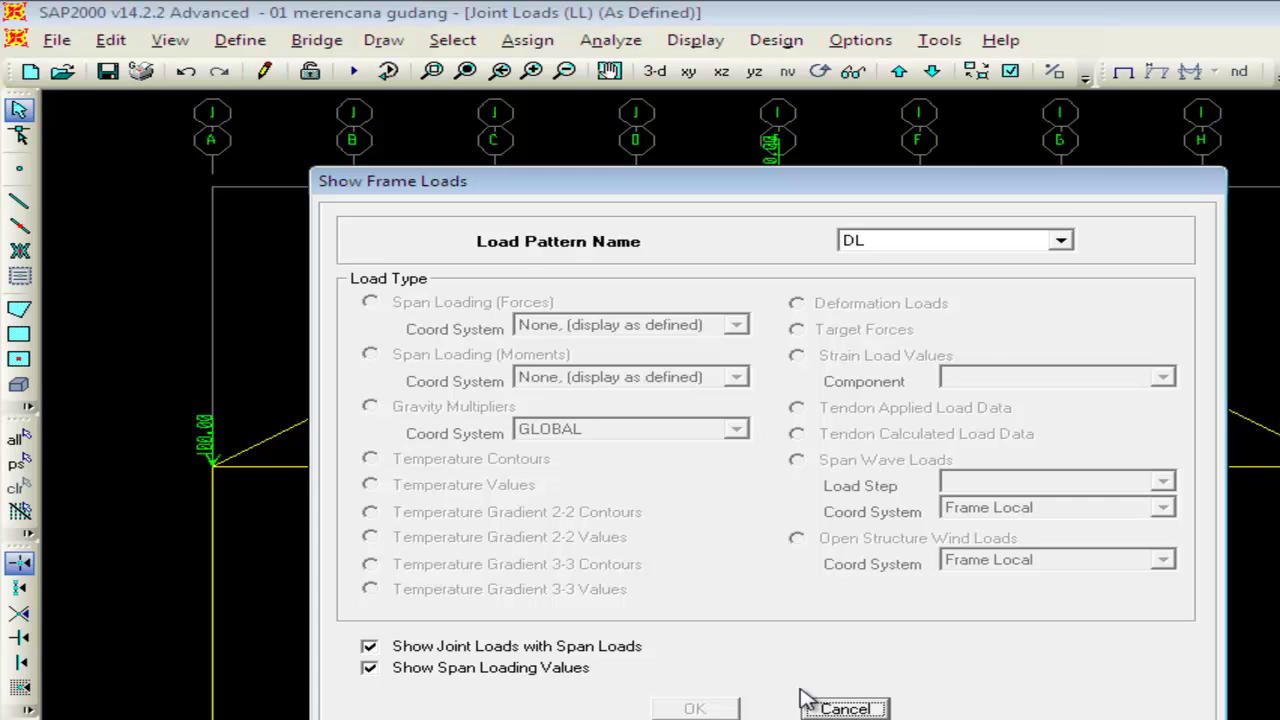
left_click(1052, 243)
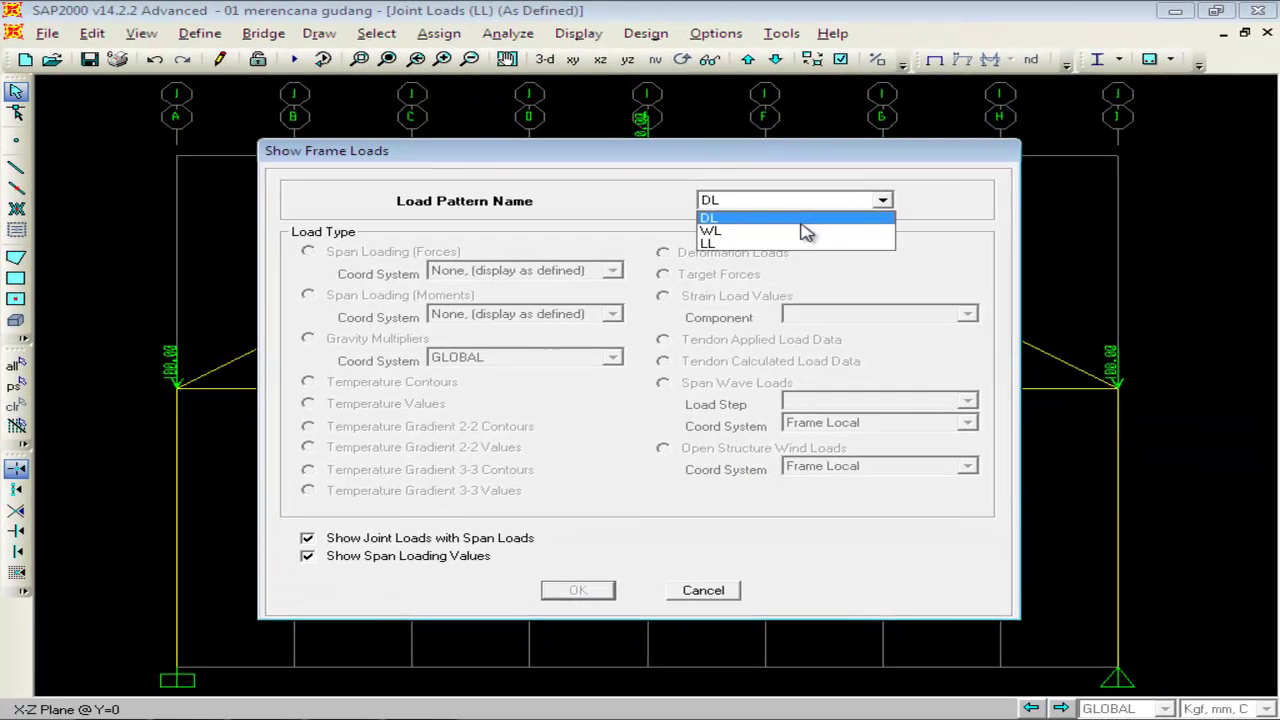
left_click(805, 232)
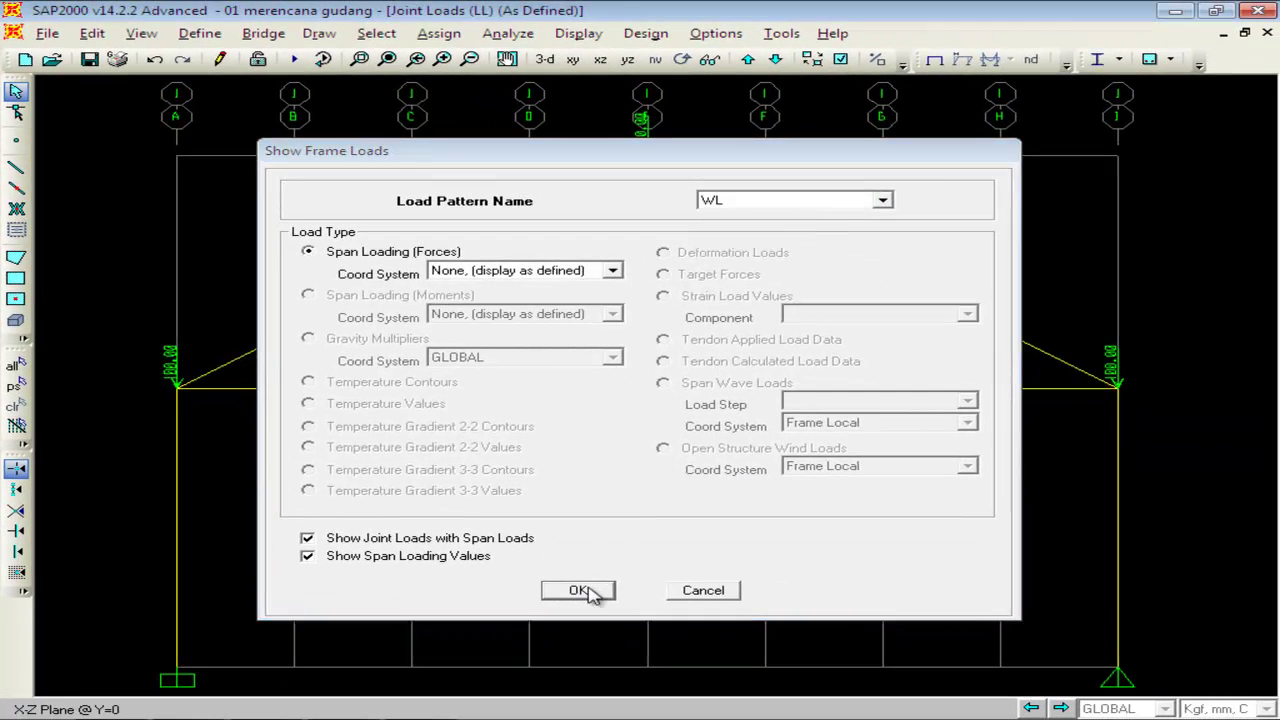
left_click(580, 591)
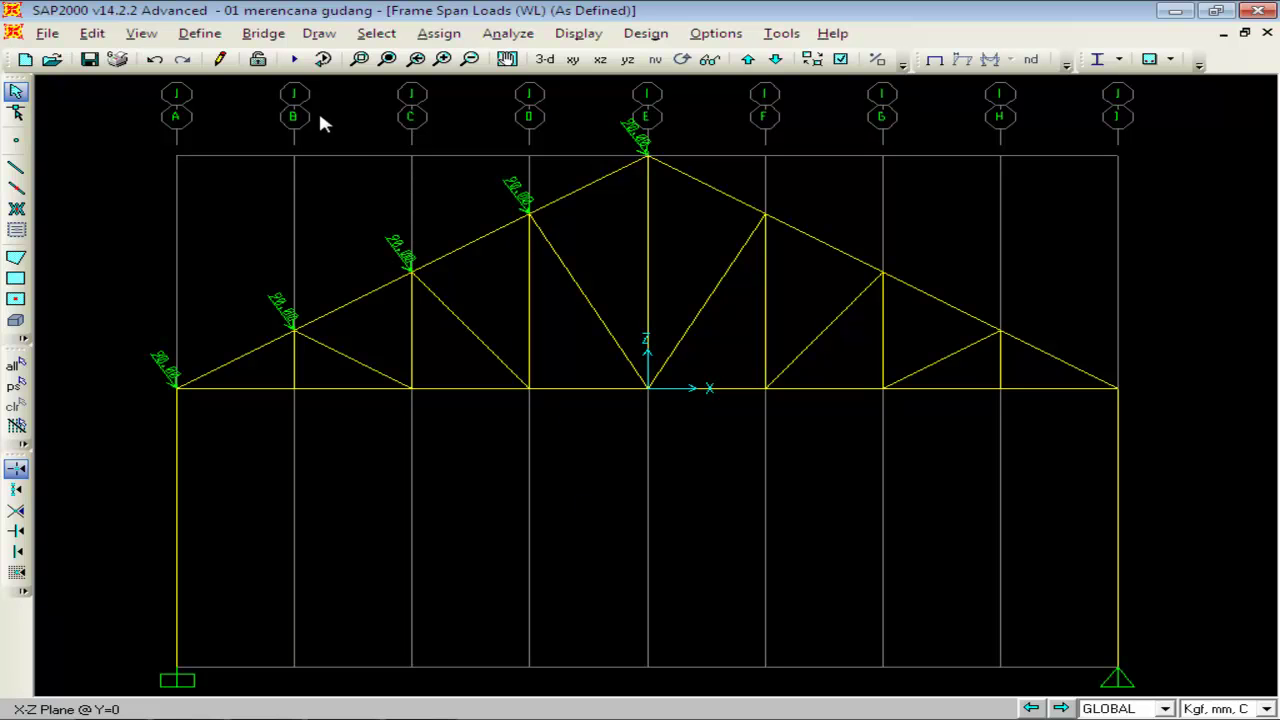
Run the analysis for the DEAD, WL and LL load cases, and unlock the model, accepting deletion of the results.
left_click(294, 59)
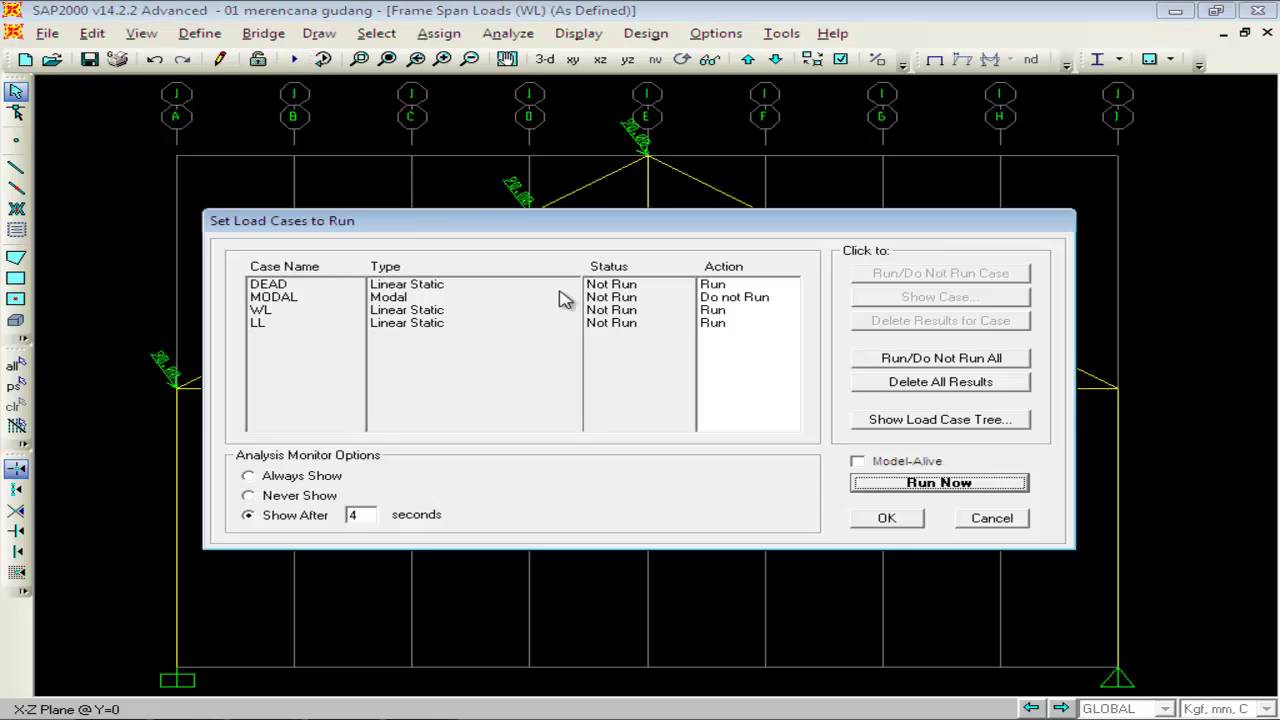
left_click(900, 481)
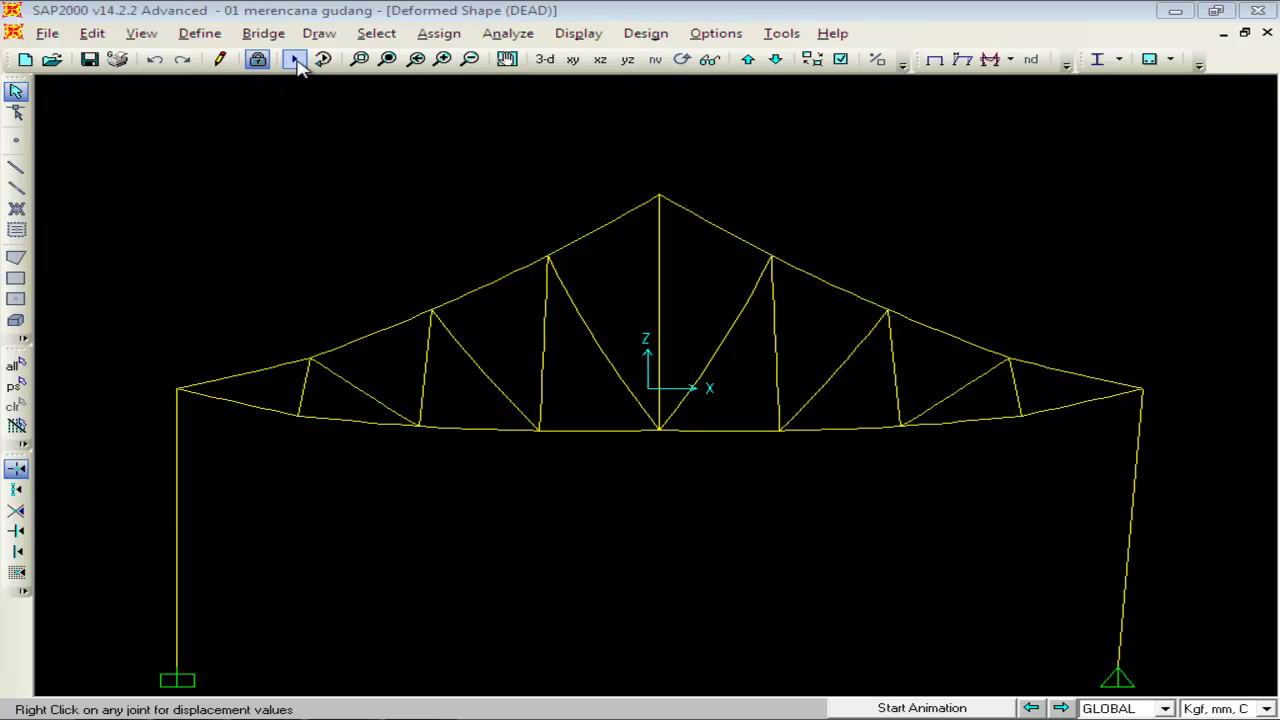
left_click(258, 59)
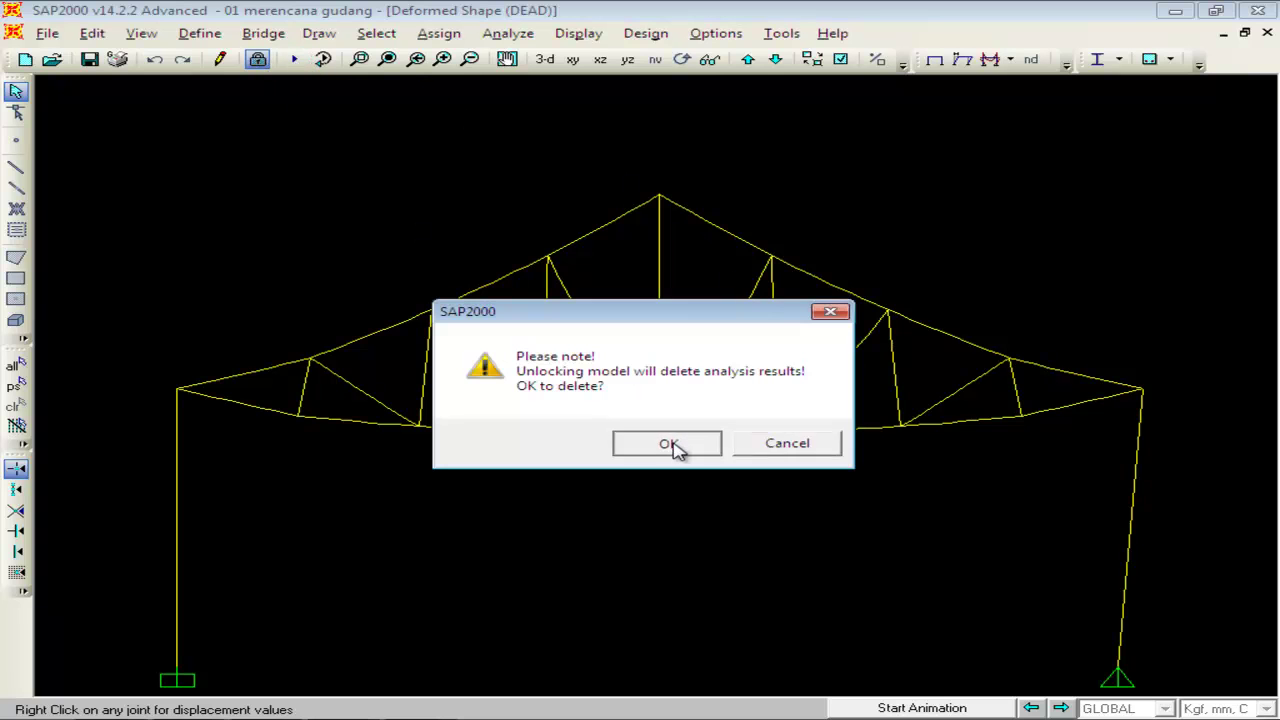
left_click(672, 447)
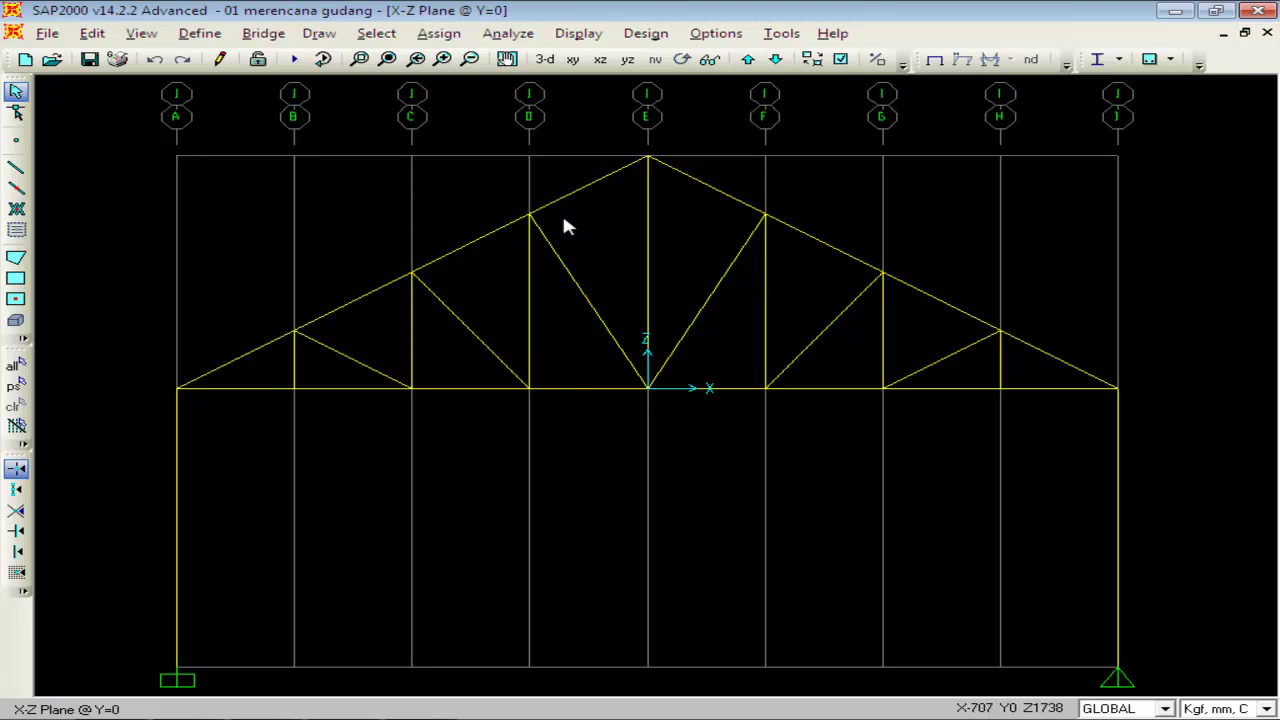
Switch the active window to the default 3-D view.
left_click(544, 59)
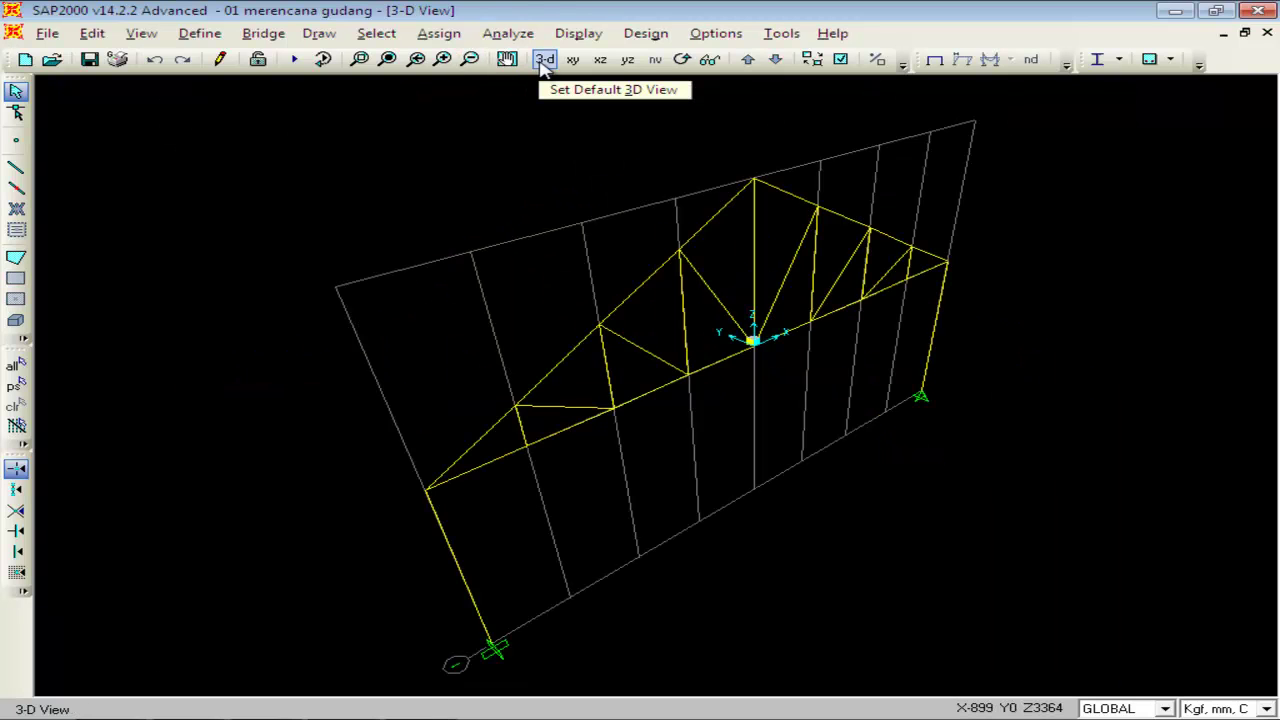
Try to replicate the entire frame linearly with dy 4 and number 2, and undo the replication.
left_click(15, 366)
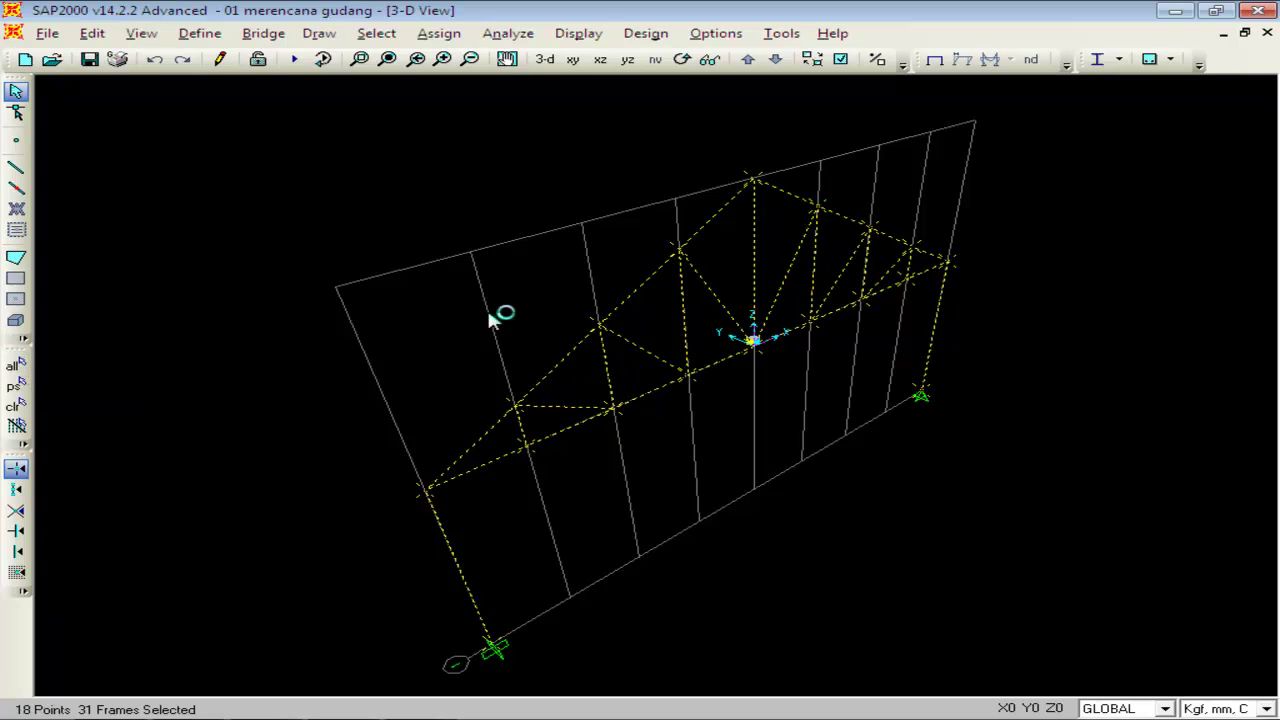
left_click(141, 33)
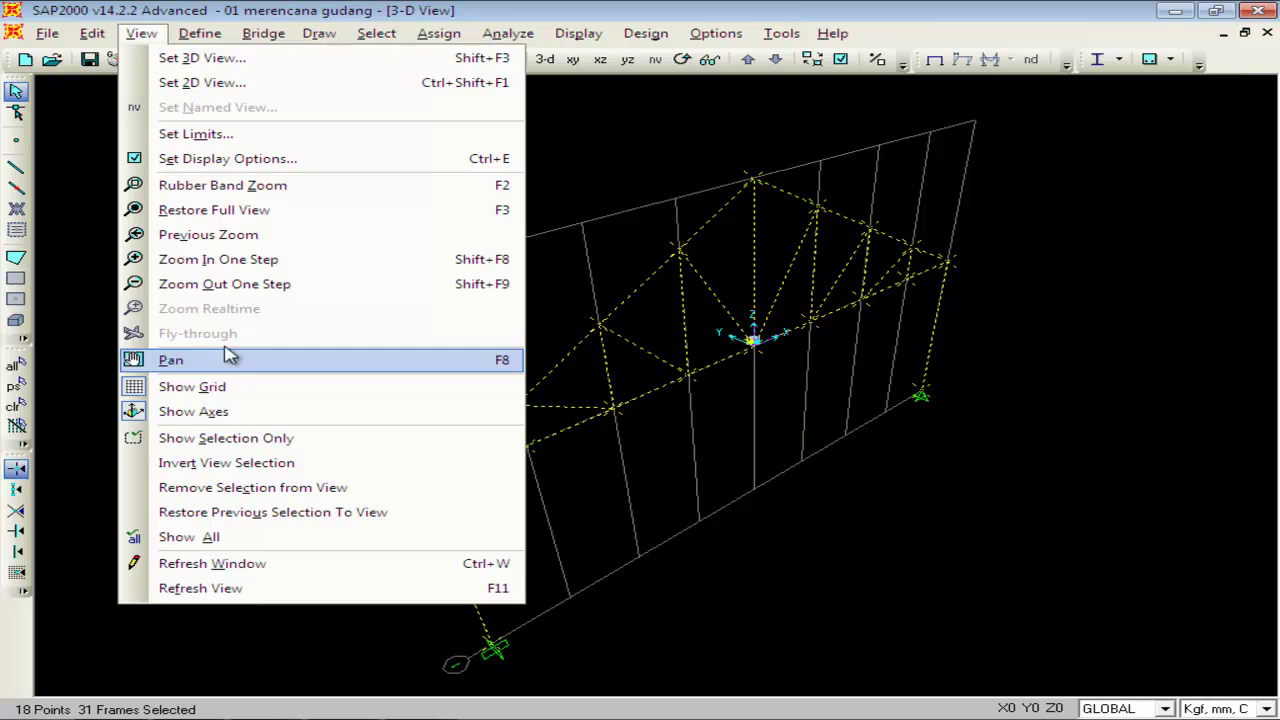
mouse_move(92, 33)
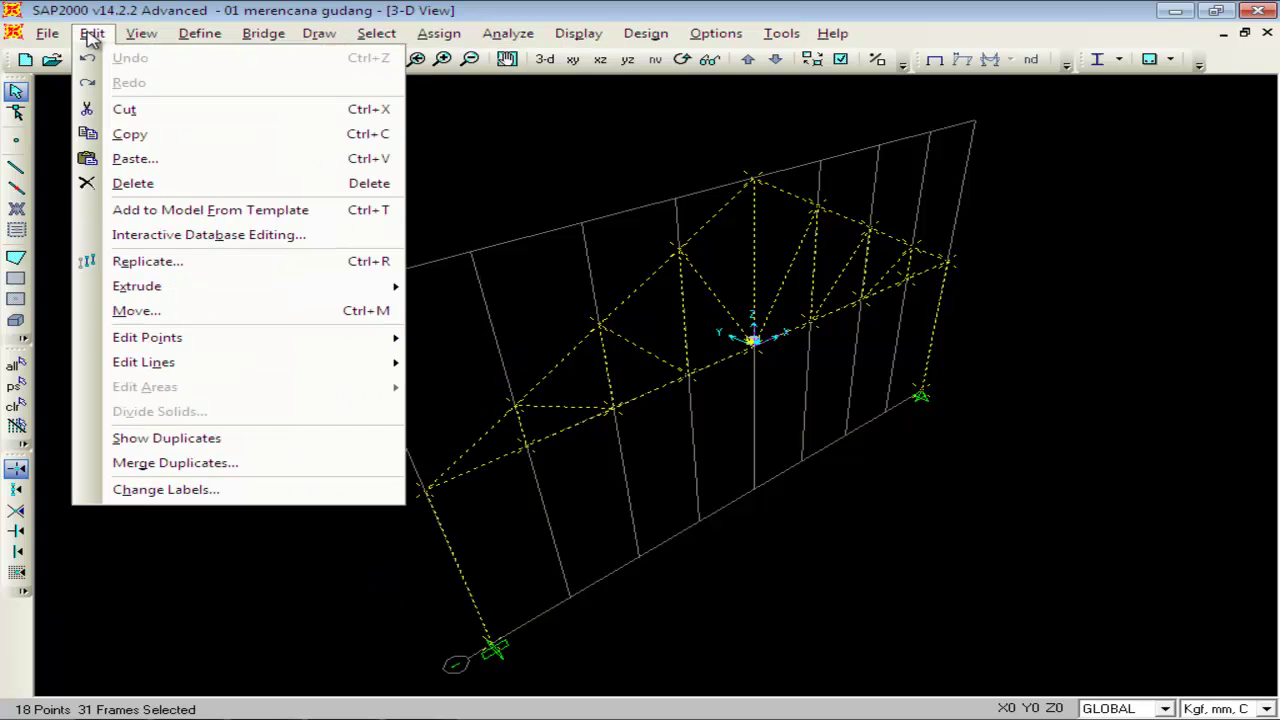
left_click(148, 264)
left_click_drag(573, 224, 362, 154)
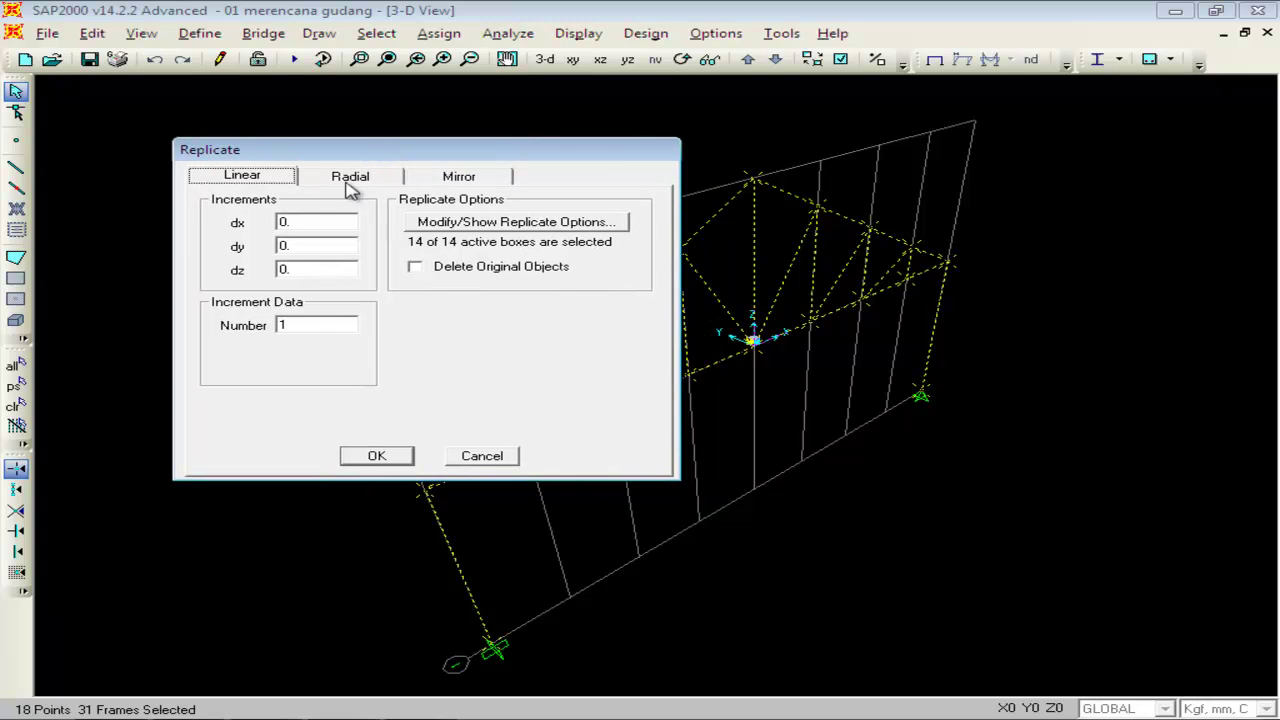
double_click(316, 246)
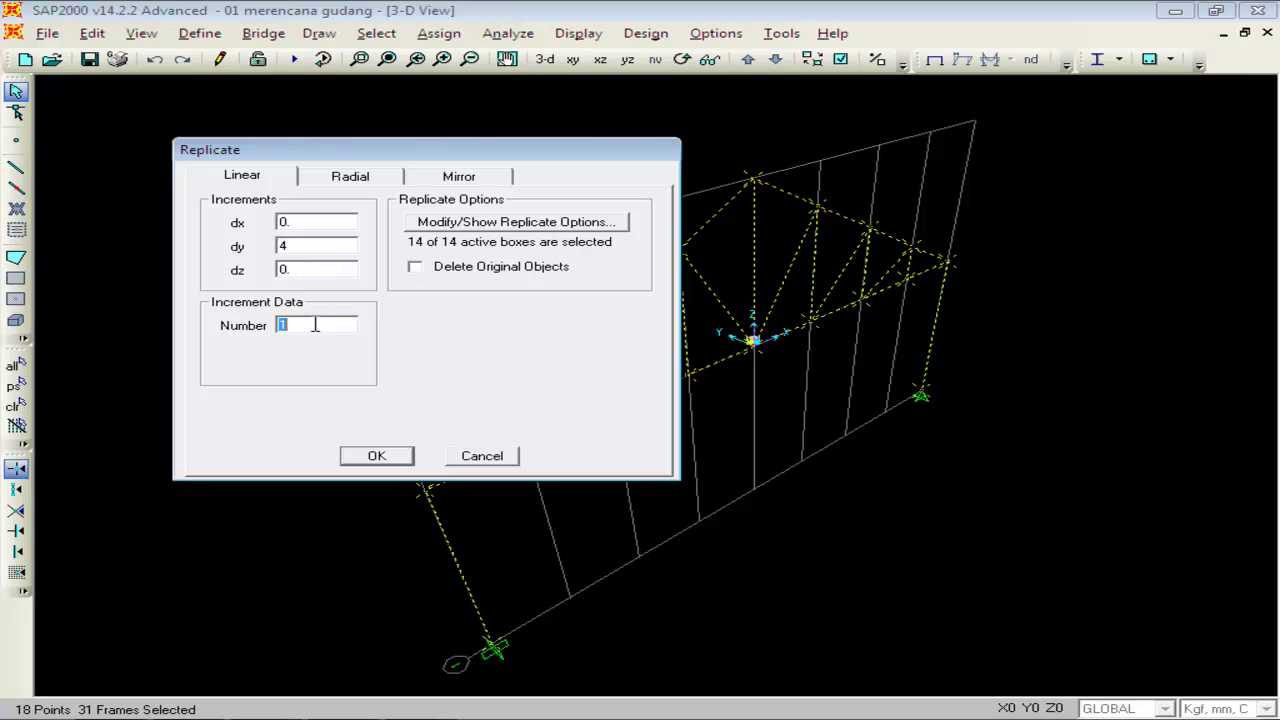
left_click(399, 460)
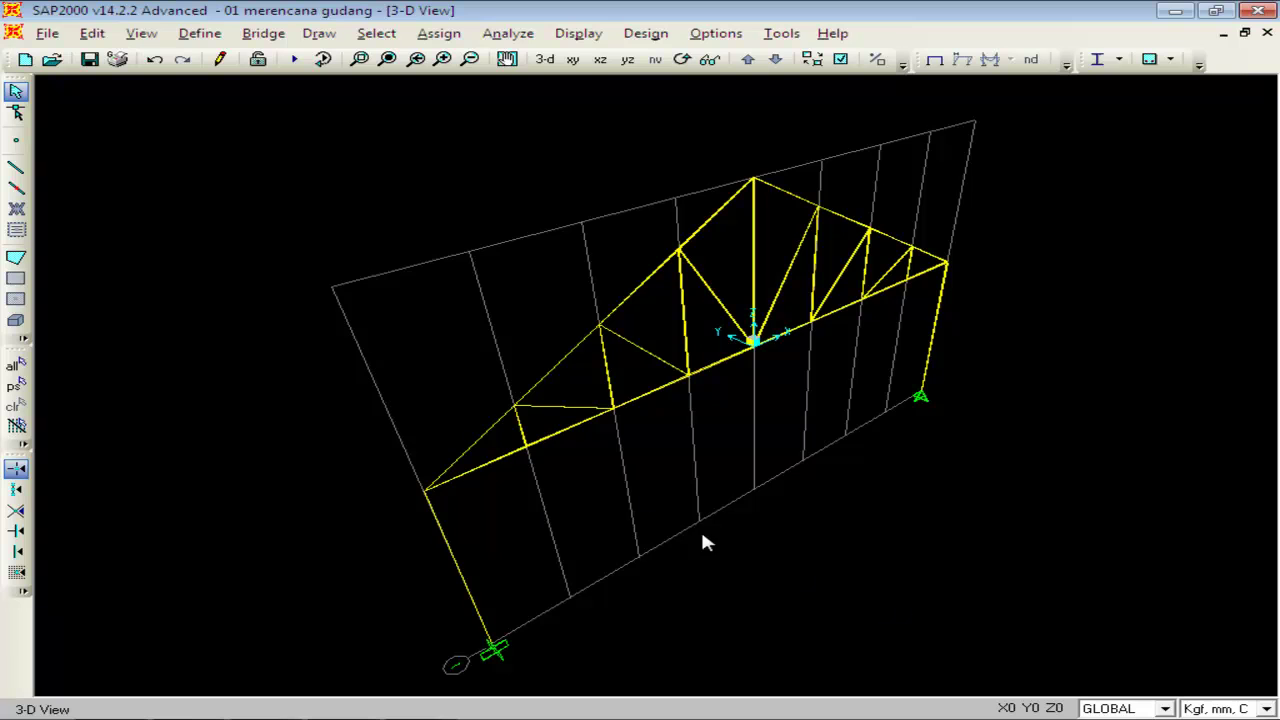
left_click(155, 60)
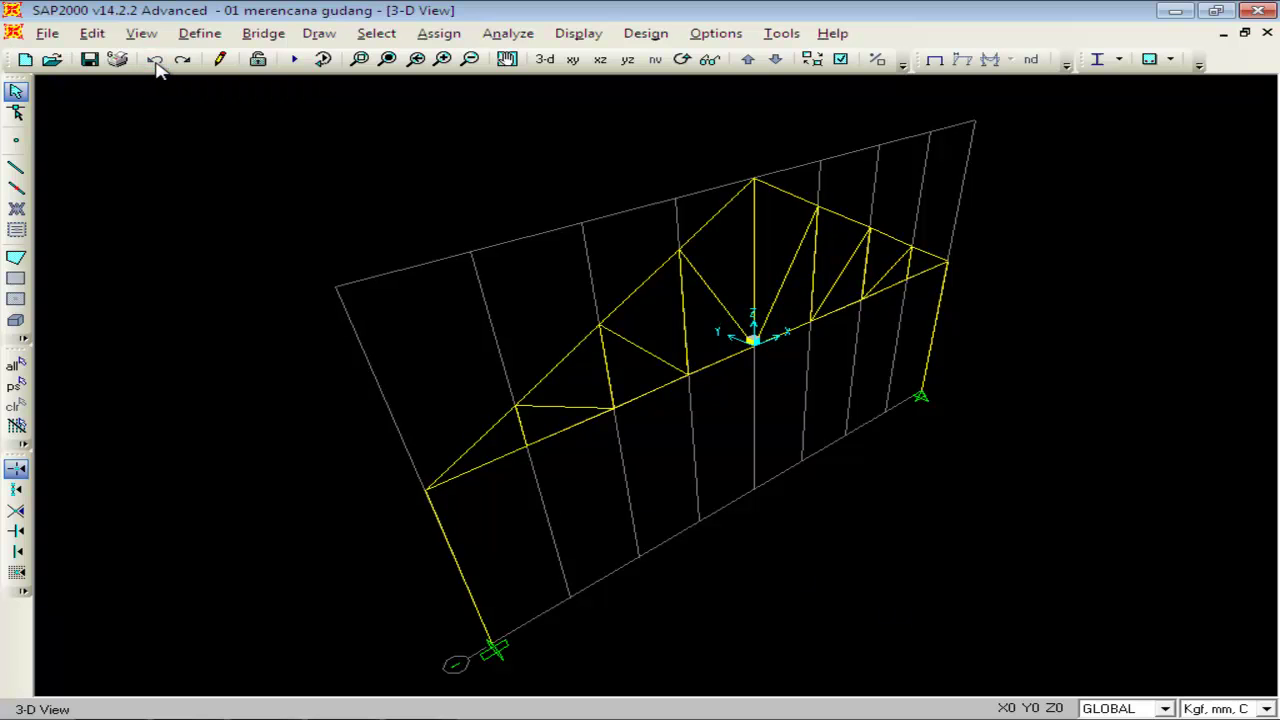
Set the model units to Kgf, m, C.
left_click(1262, 709)
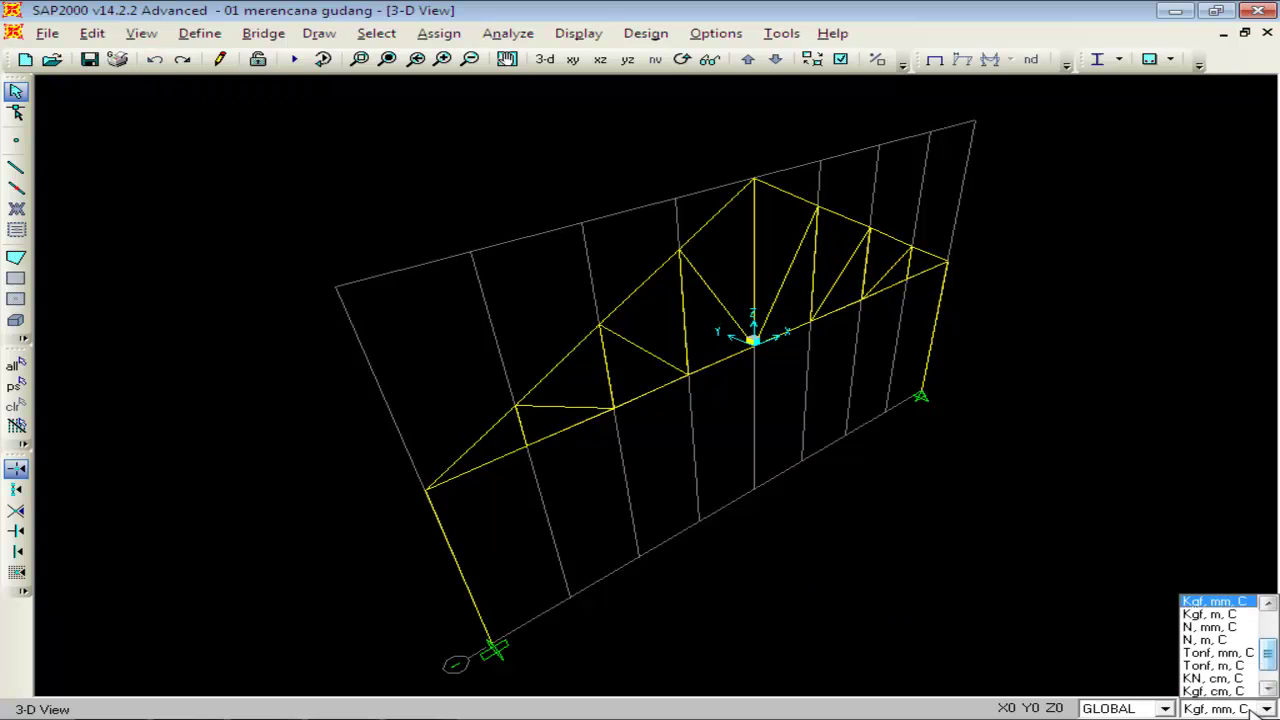
left_click(1240, 614)
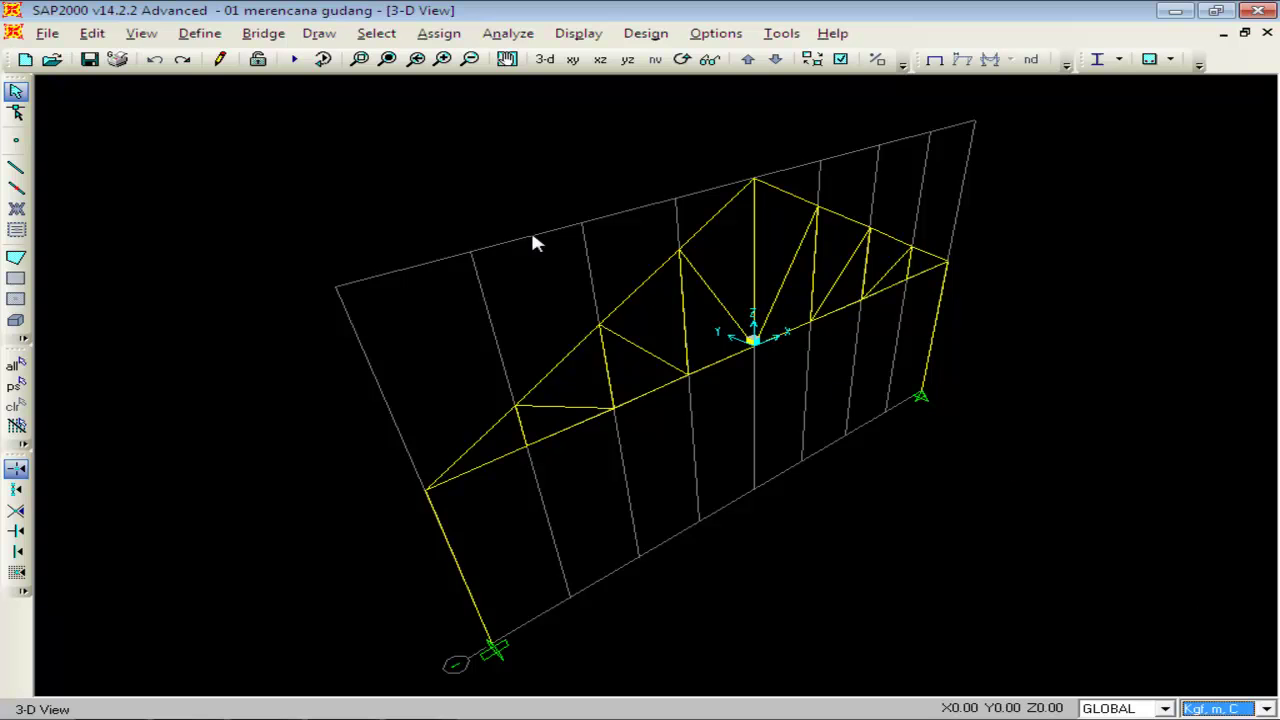
left_click(14, 366)
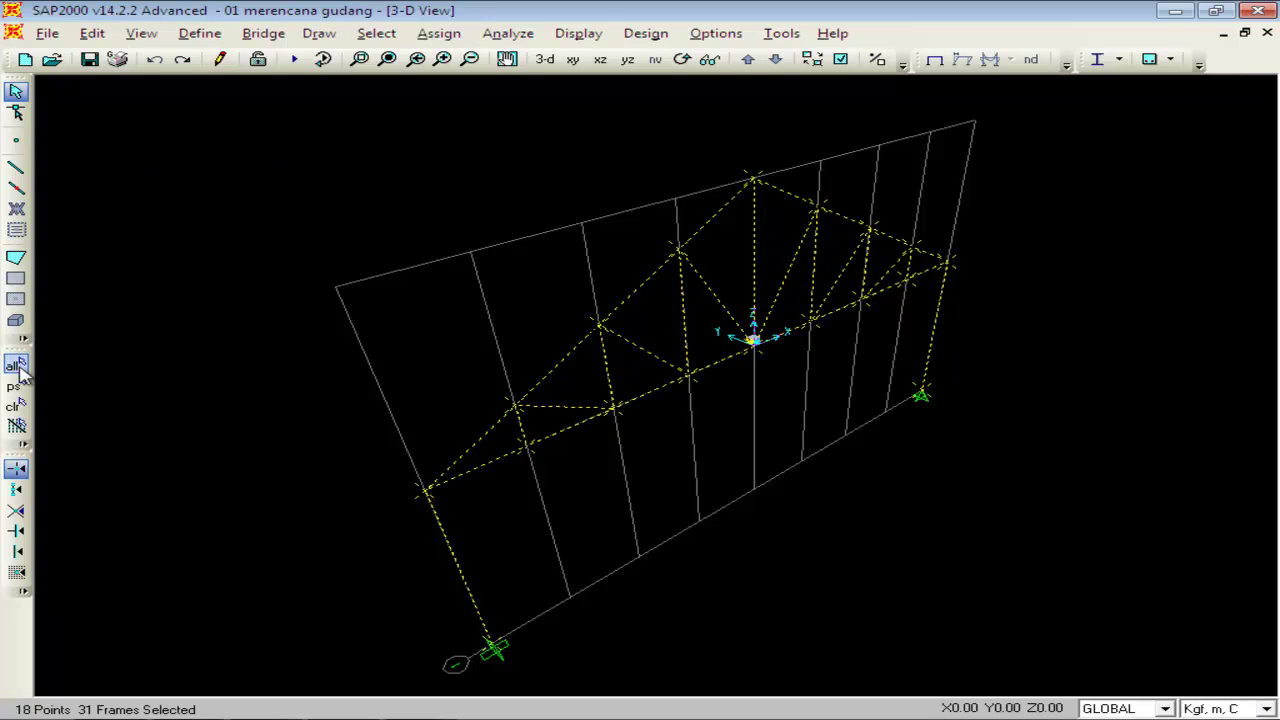
left_click(92, 33)
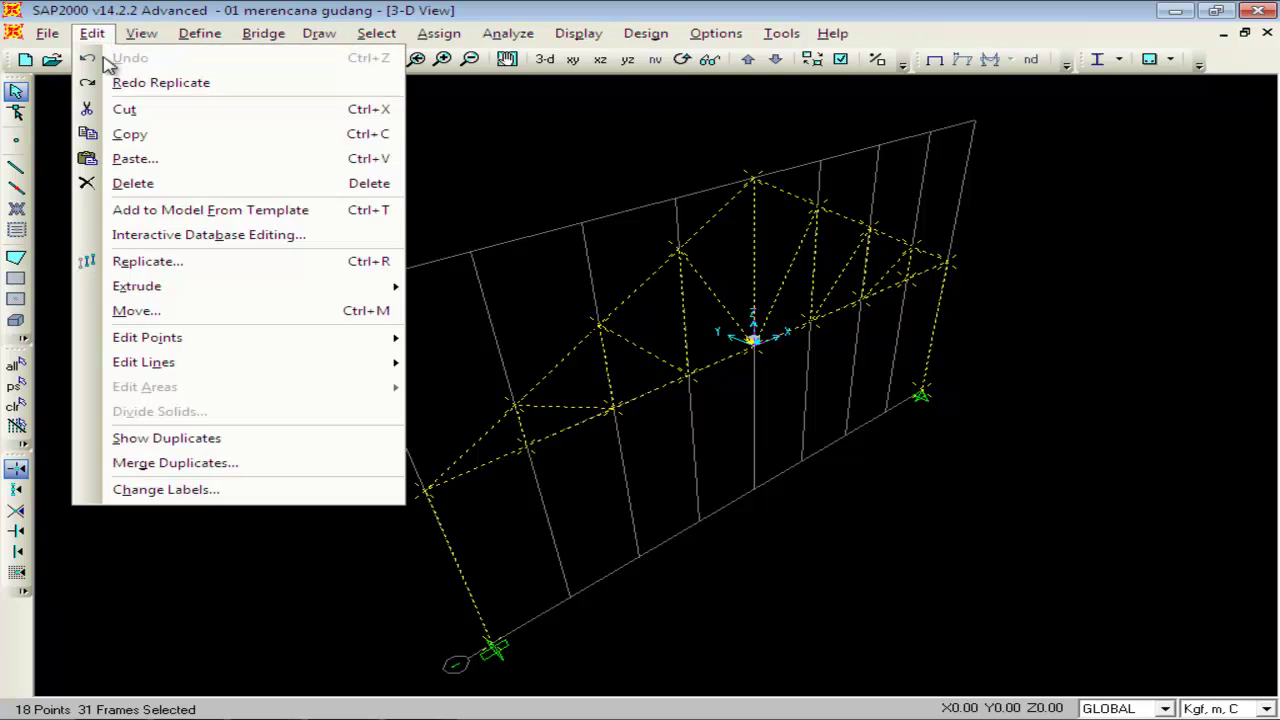
left_click(128, 262)
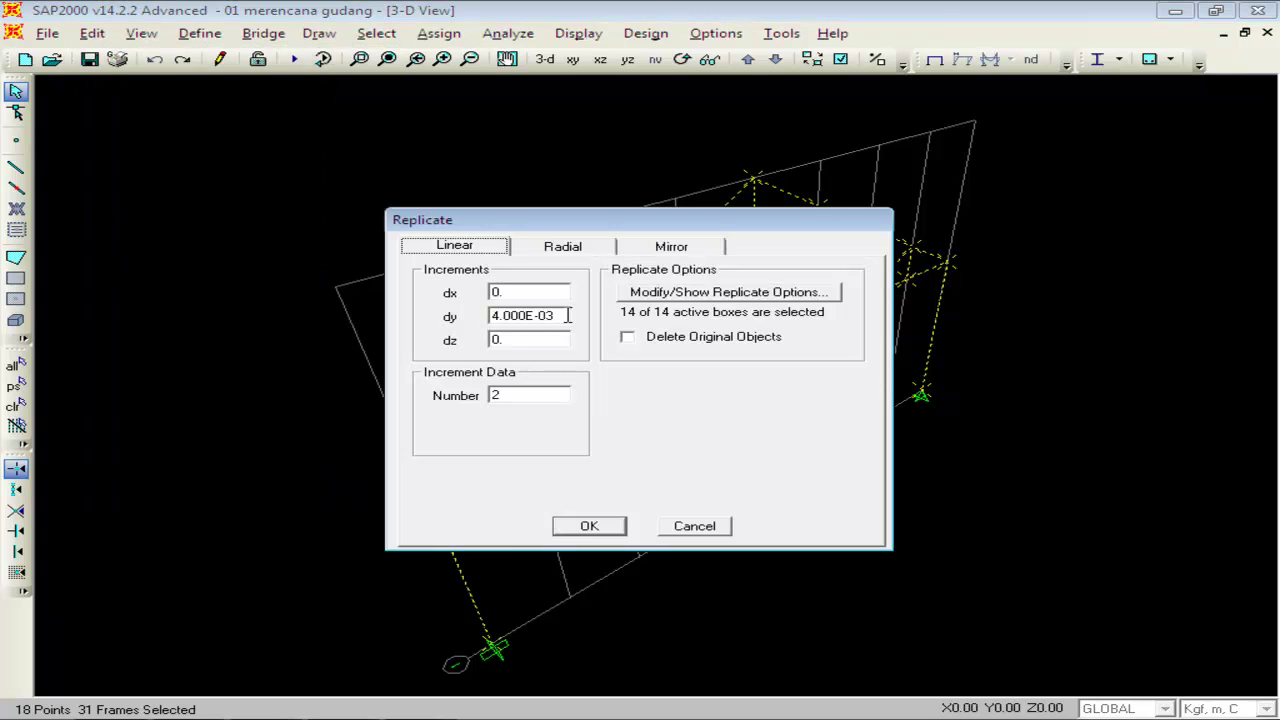
left_click(697, 527)
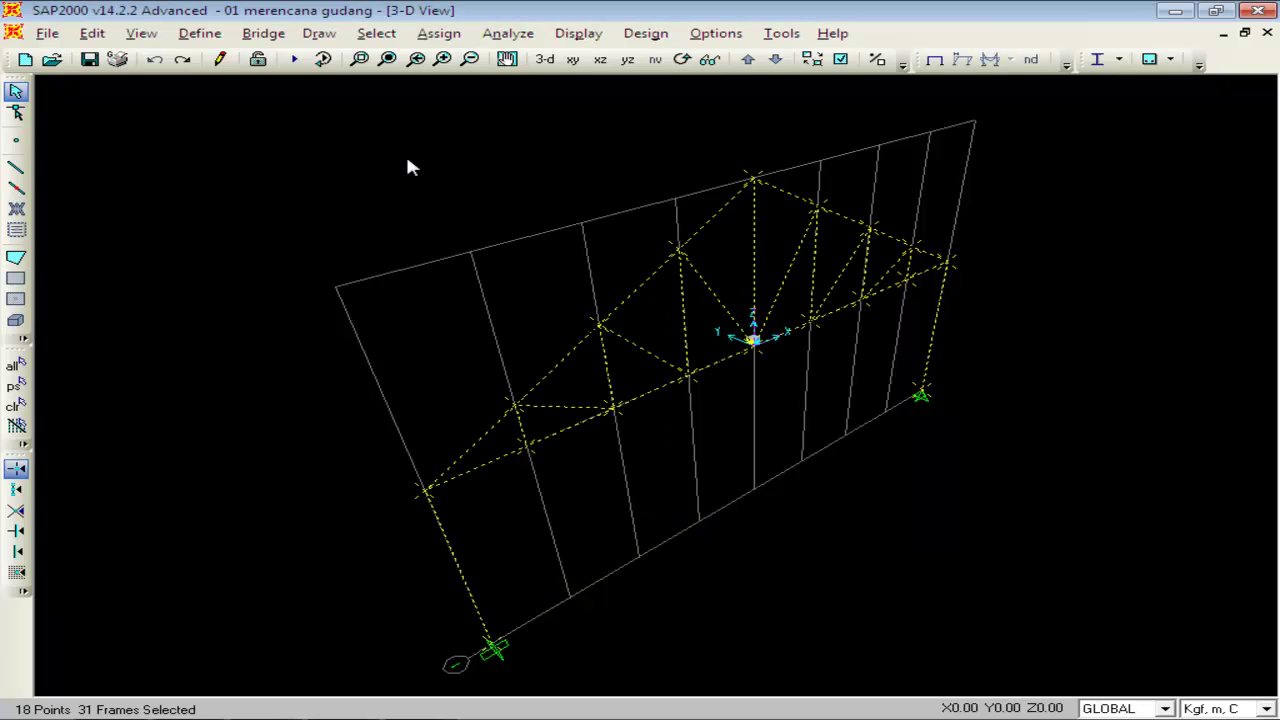
Run the DEAD, WL and LL cases once more, and unlock the model by accepting deletion of the analysis results.
left_click(294, 59)
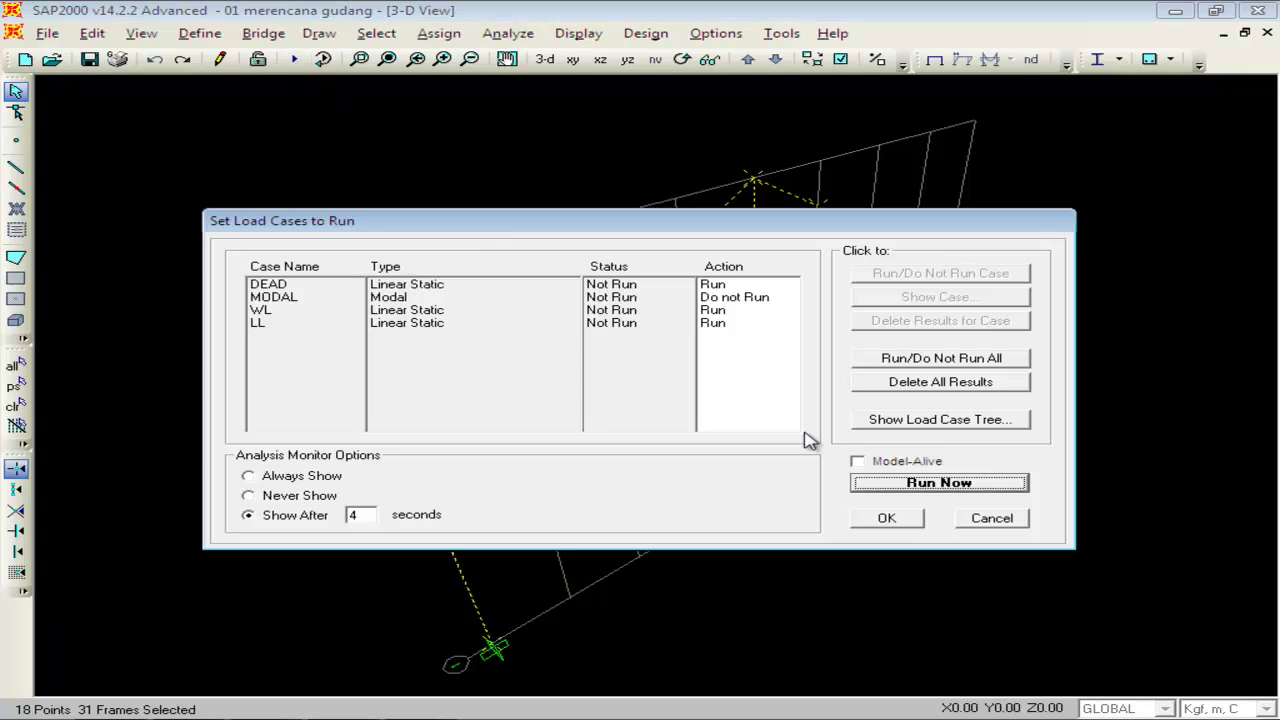
left_click(923, 487)
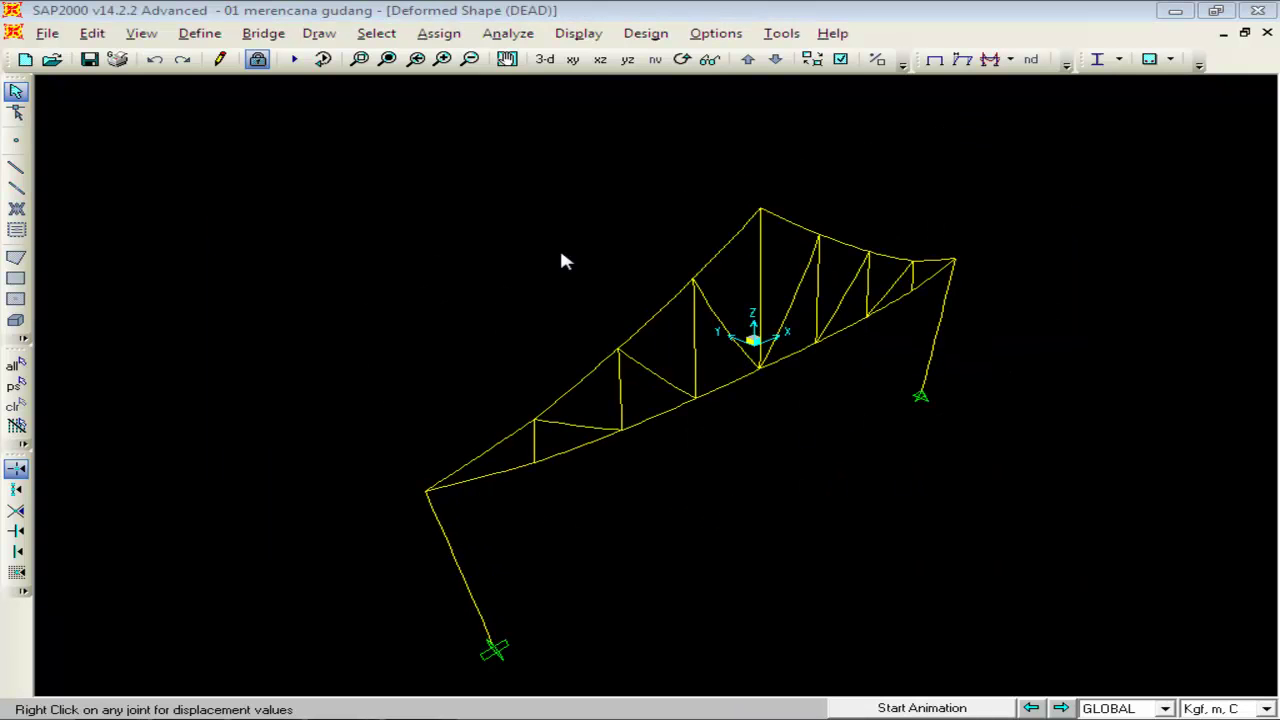
left_click(257, 59)
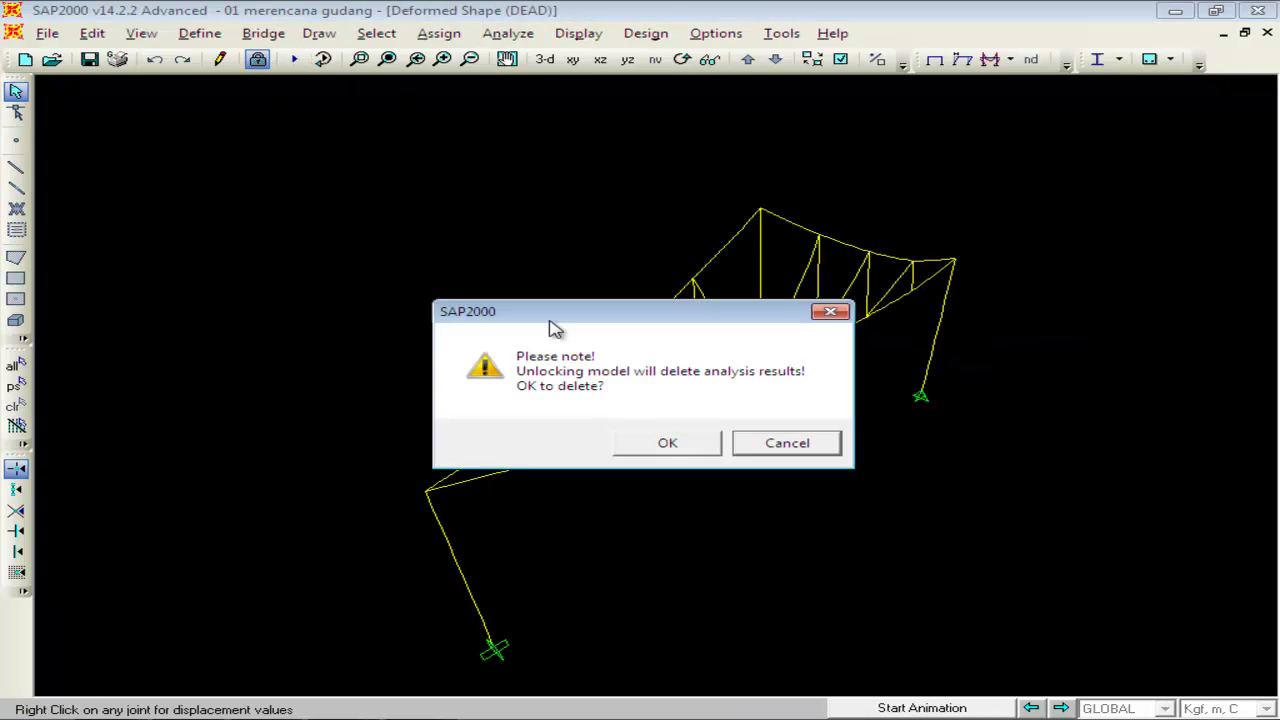
left_click(668, 442)
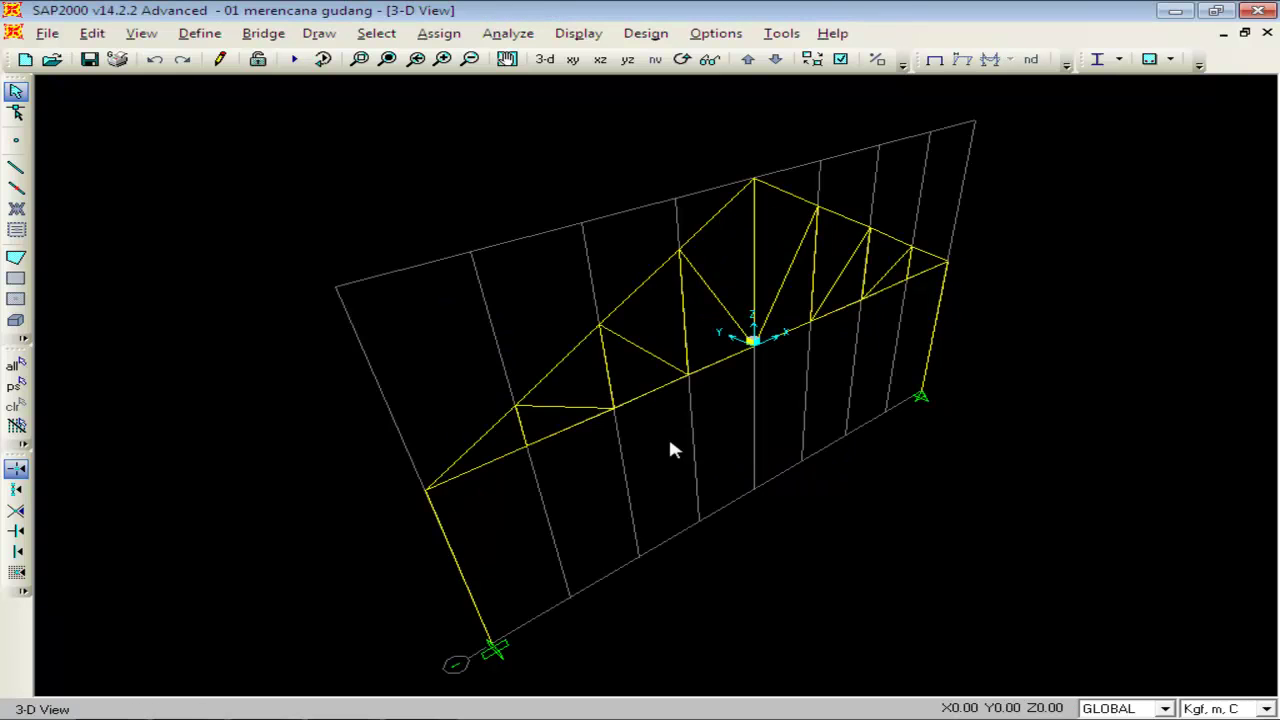
Replicate the entire frame linearly with dy 4 and number 2.
left_click(14, 366)
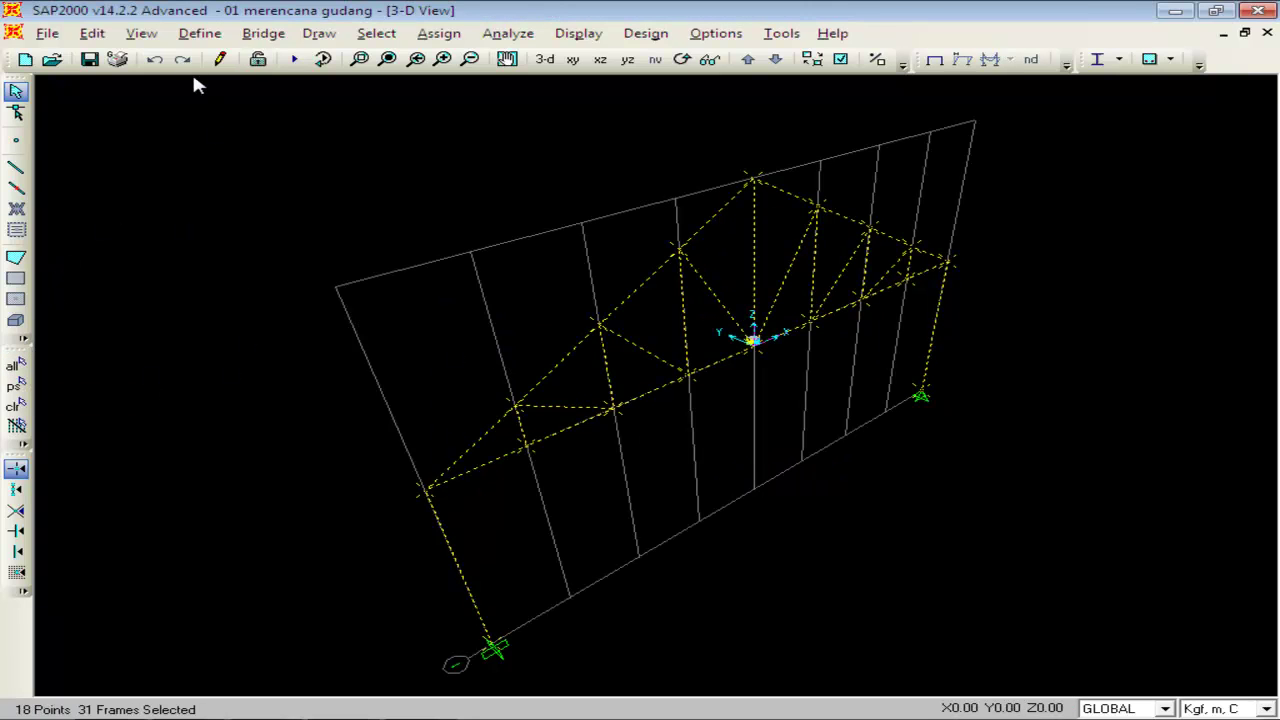
left_click(92, 33)
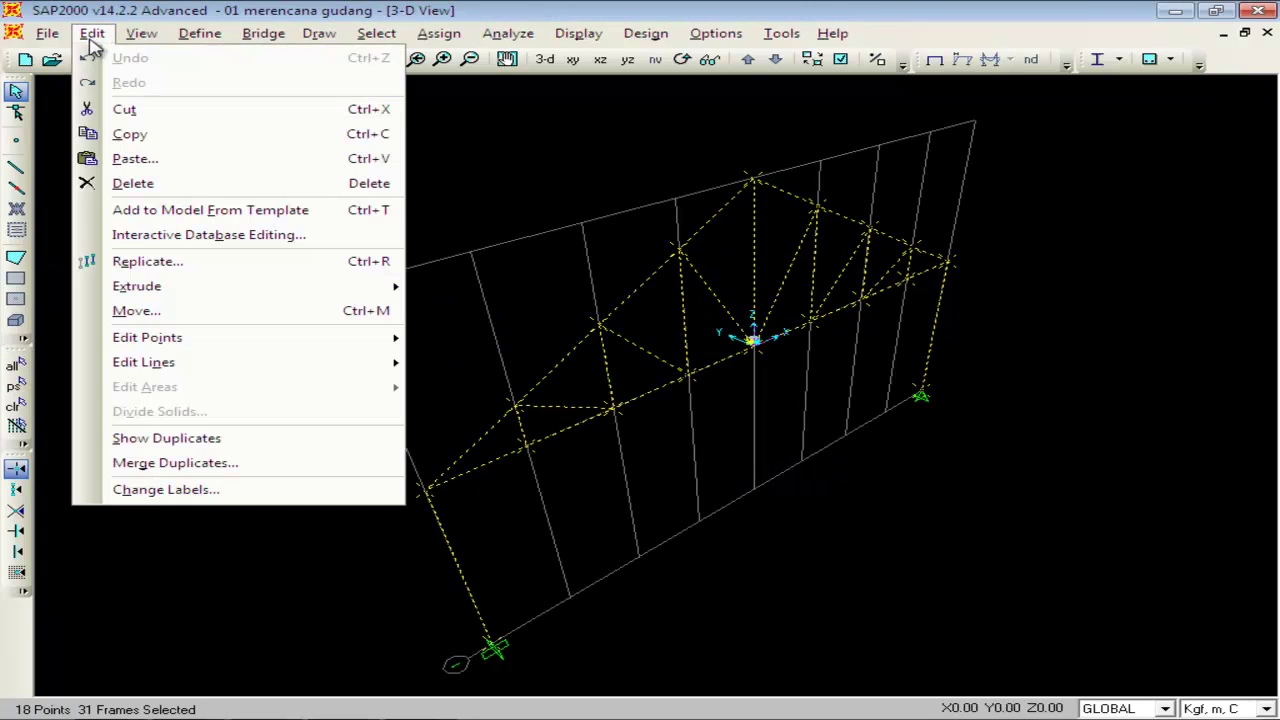
left_click(146, 261)
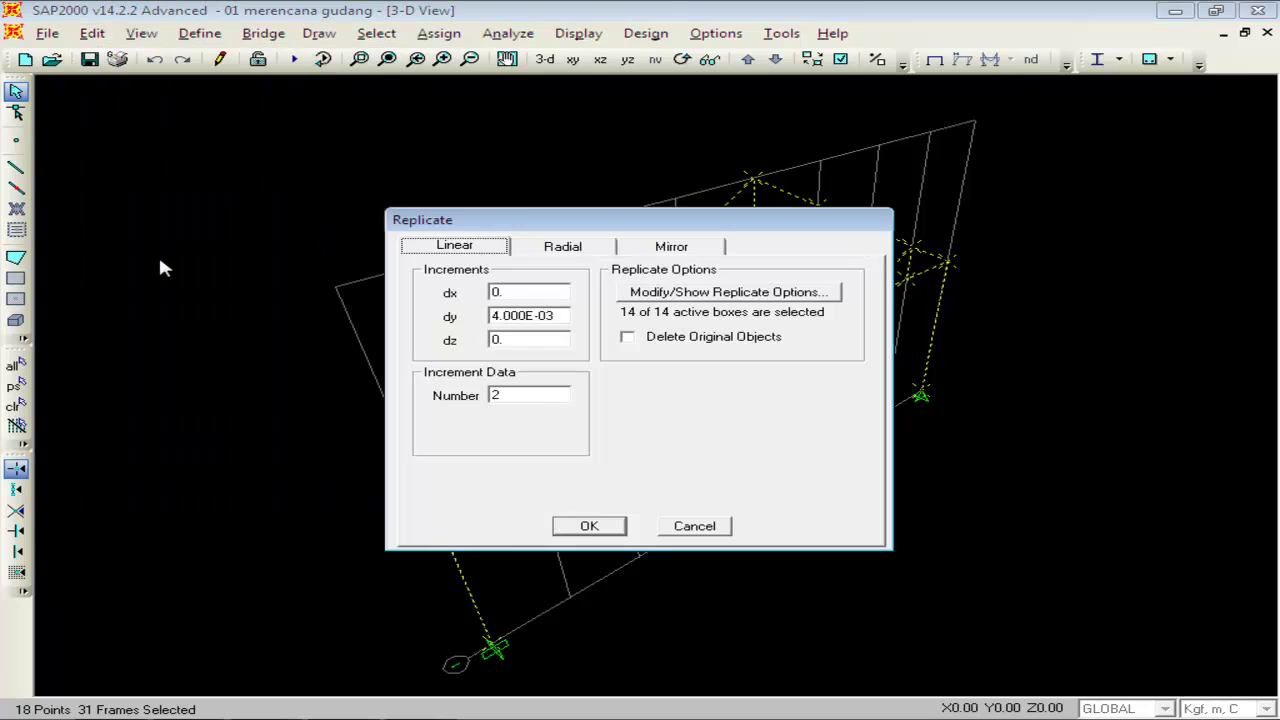
double_click(566, 316)
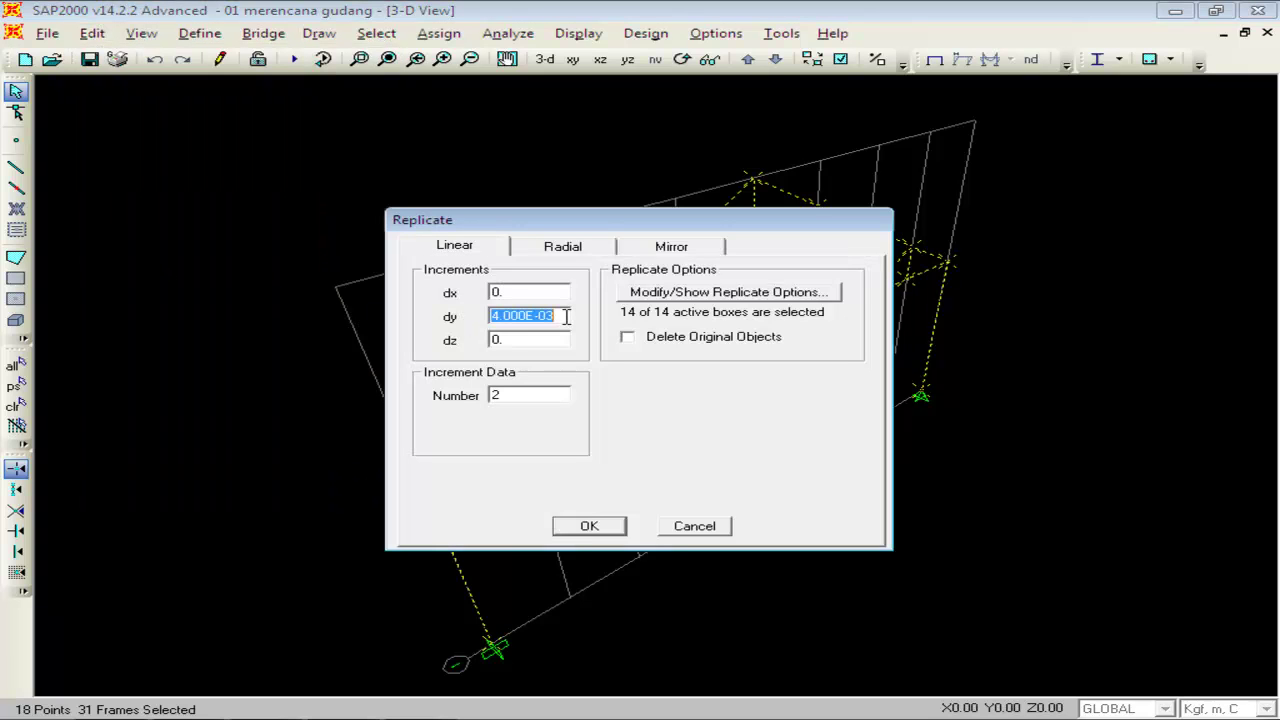
type("4m")
key("BackSpace")
double_click(541, 340)
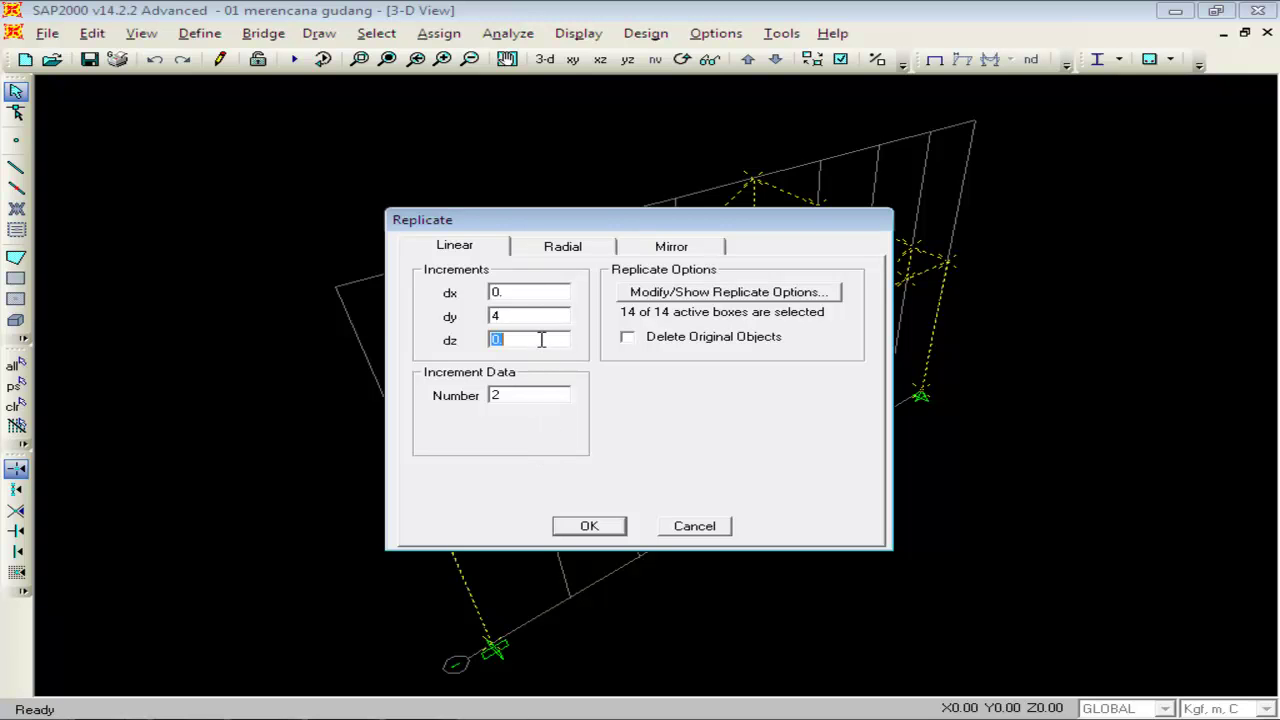
left_click(589, 526)
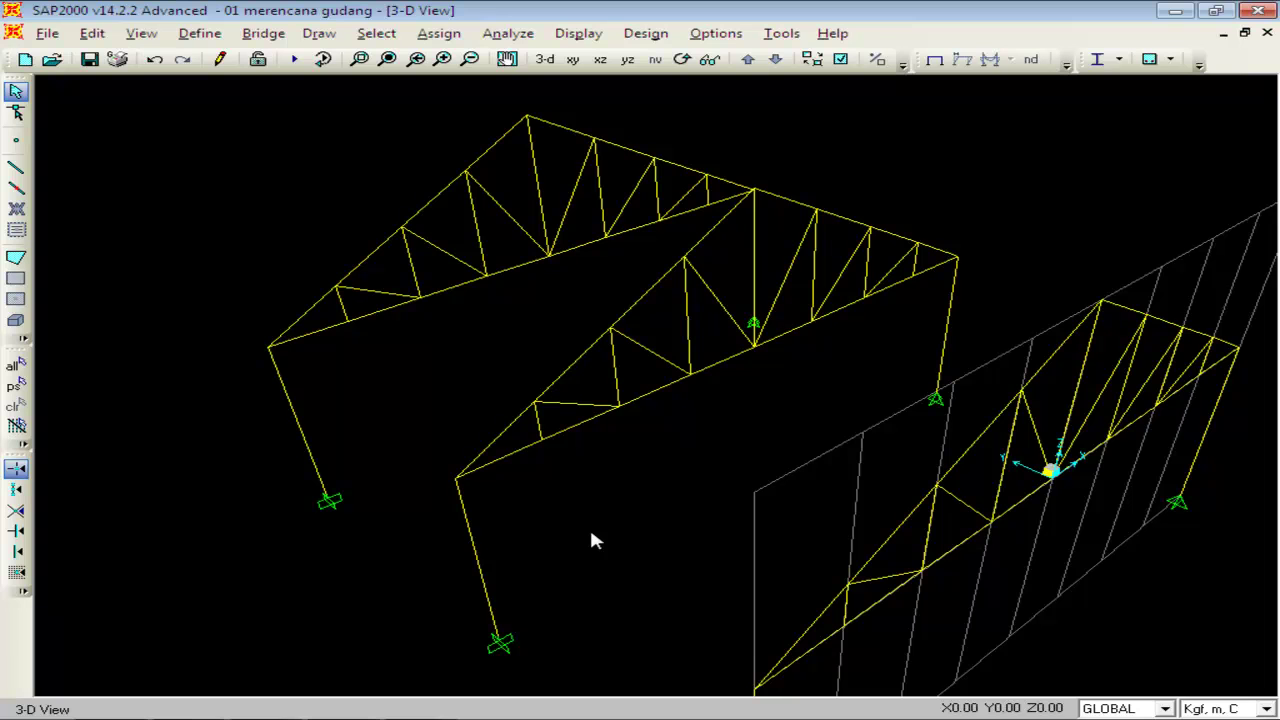
Try connecting the three frames' column tops at X -4 with Baja 40.40.4 straight members, and undo these members and the frame replication.
scroll(589, 526, "down", 4)
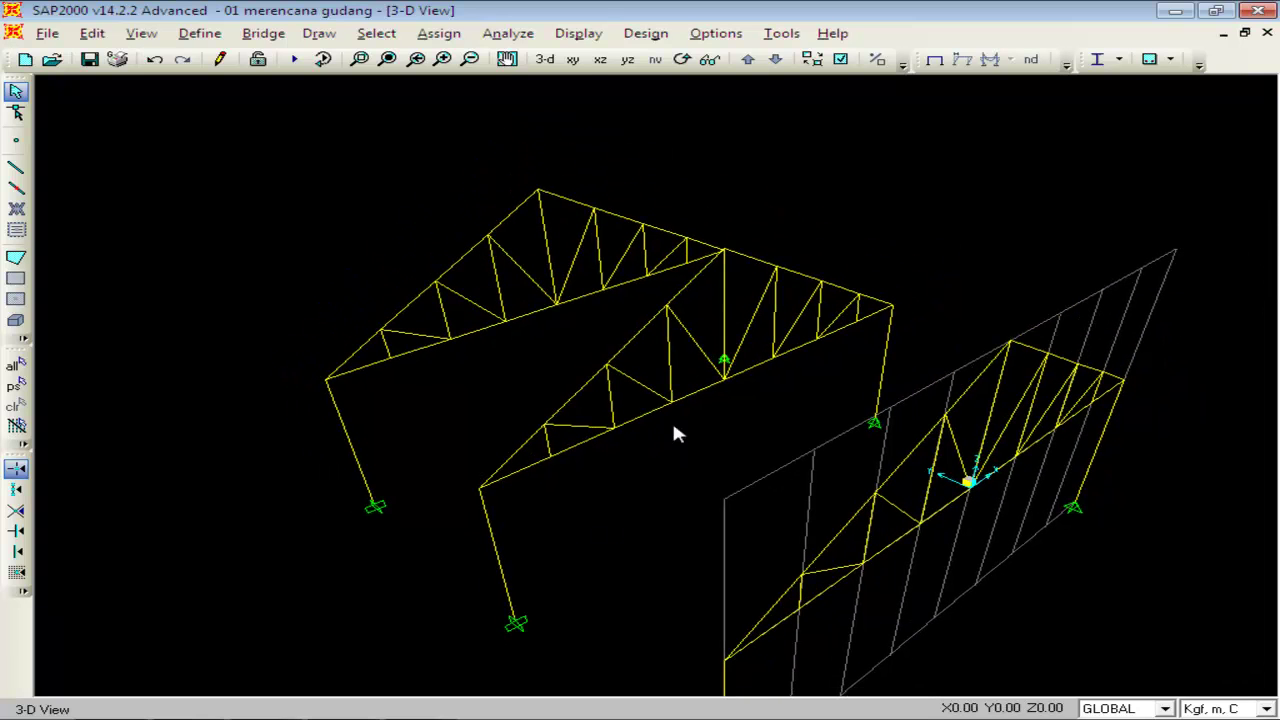
left_click(16, 167)
left_click_drag(617, 318, 282, 142)
left_click(322, 379)
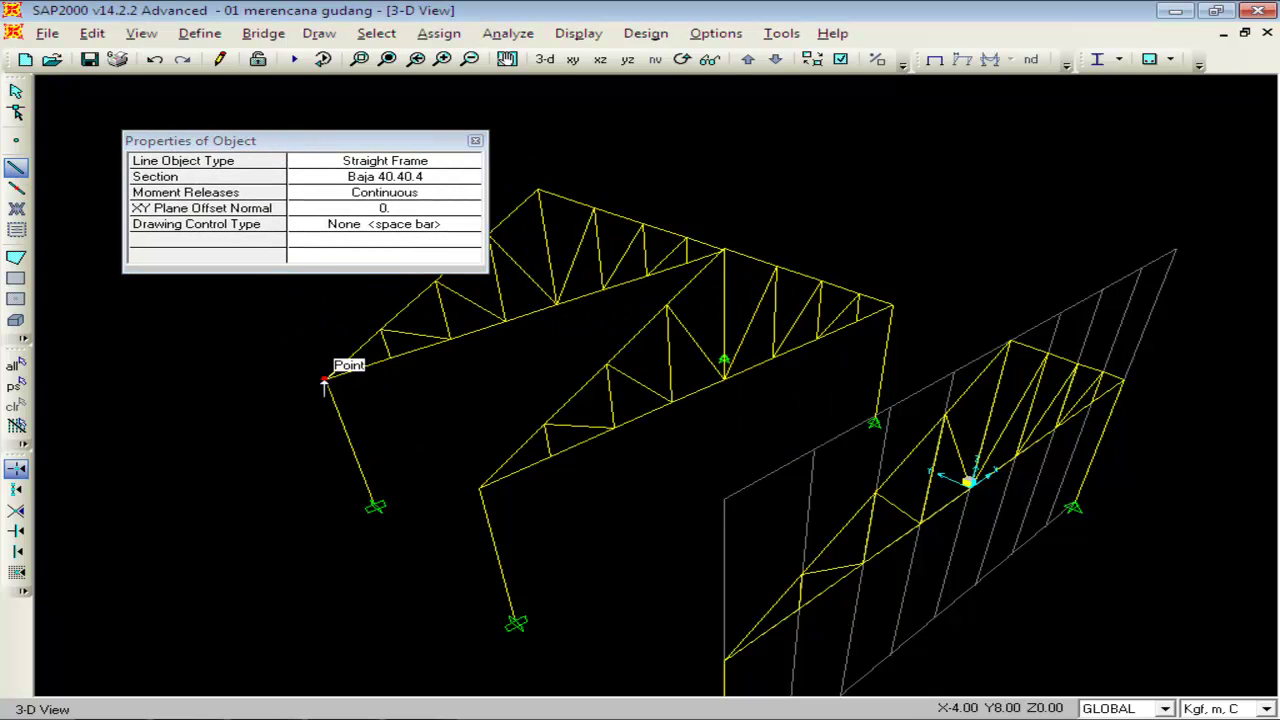
left_click(479, 485)
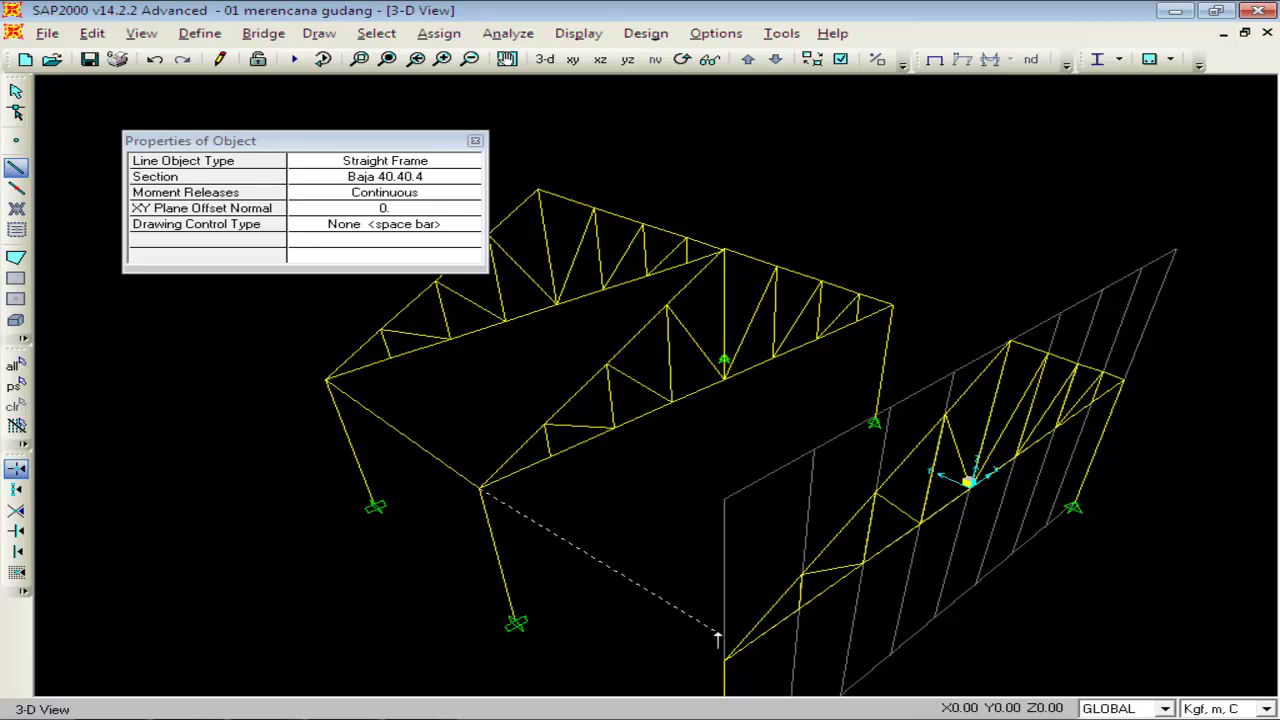
left_click(724, 658)
key("Escape")
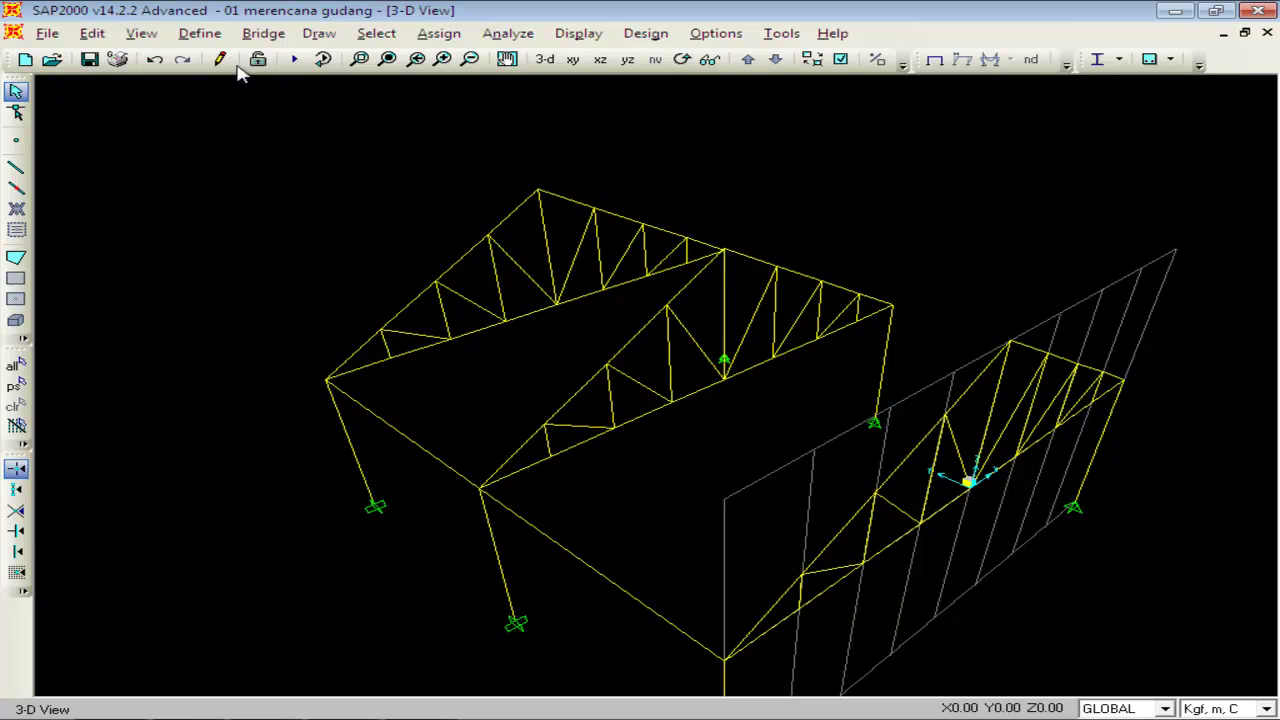
left_click(154, 59)
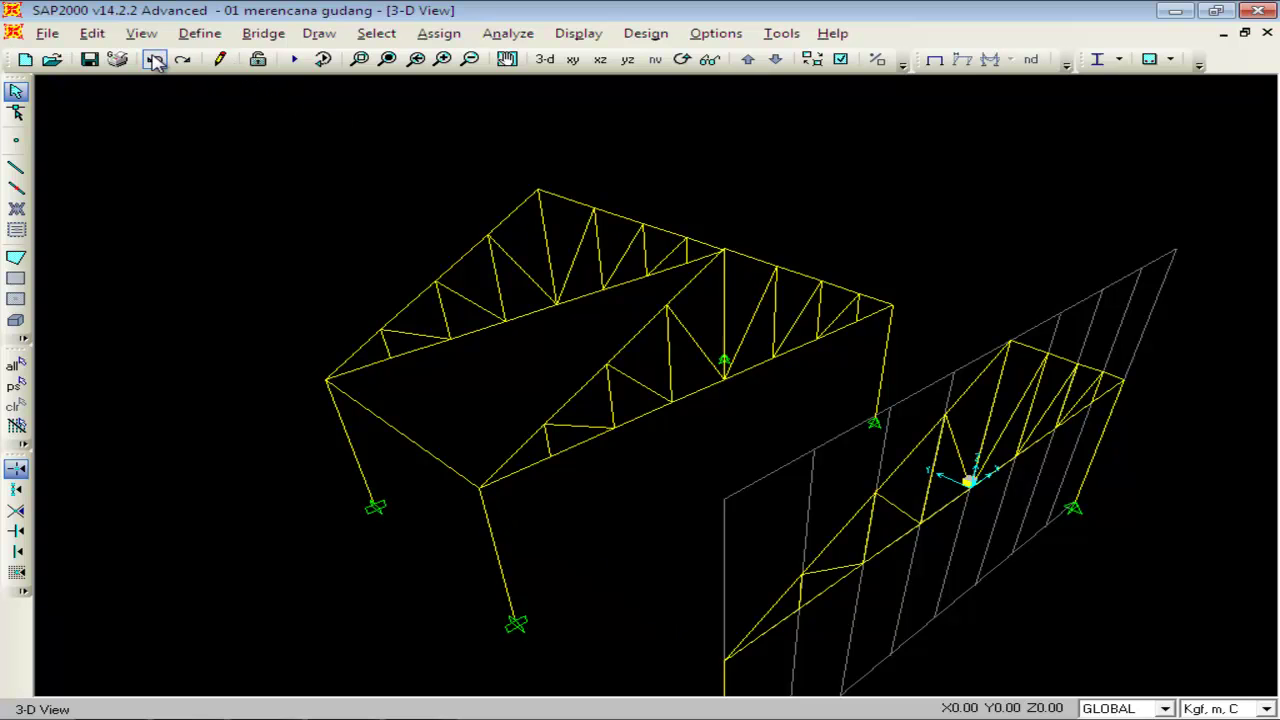
left_click(154, 59)
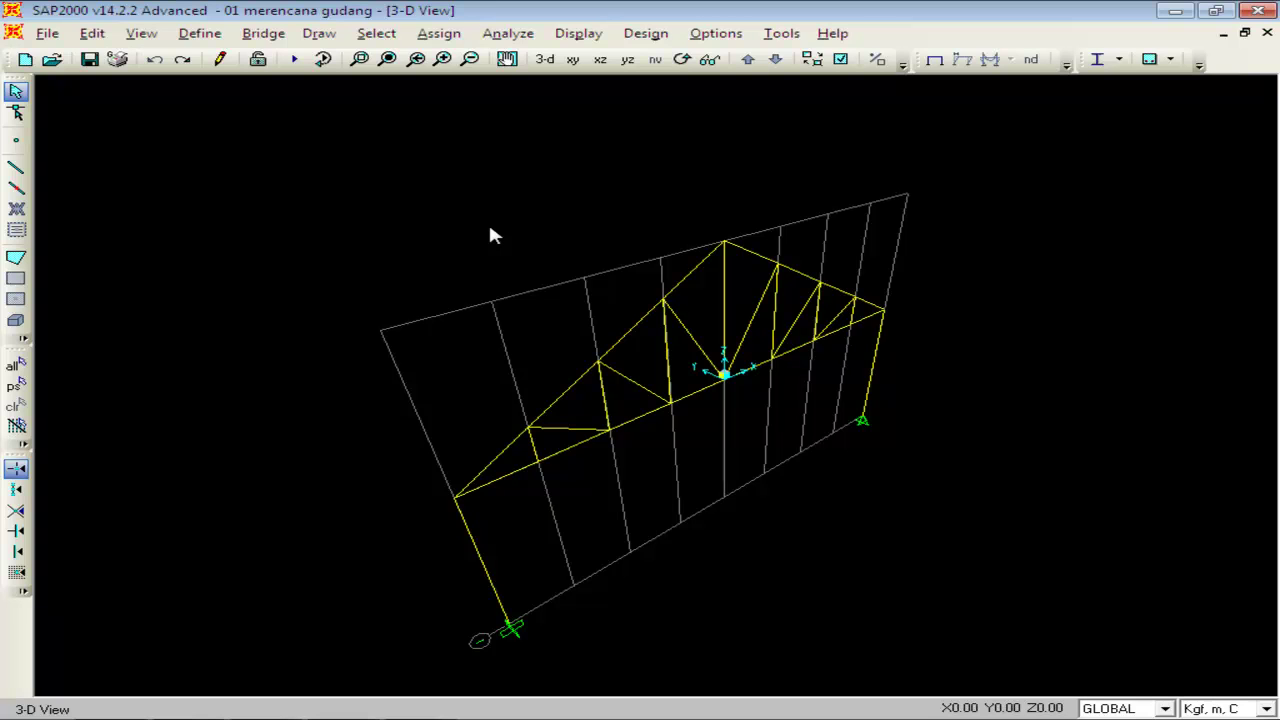
Run the analysis of the single frame again, and unlock the model by accepting deletion of the results.
left_click(294, 59)
left_click(912, 482)
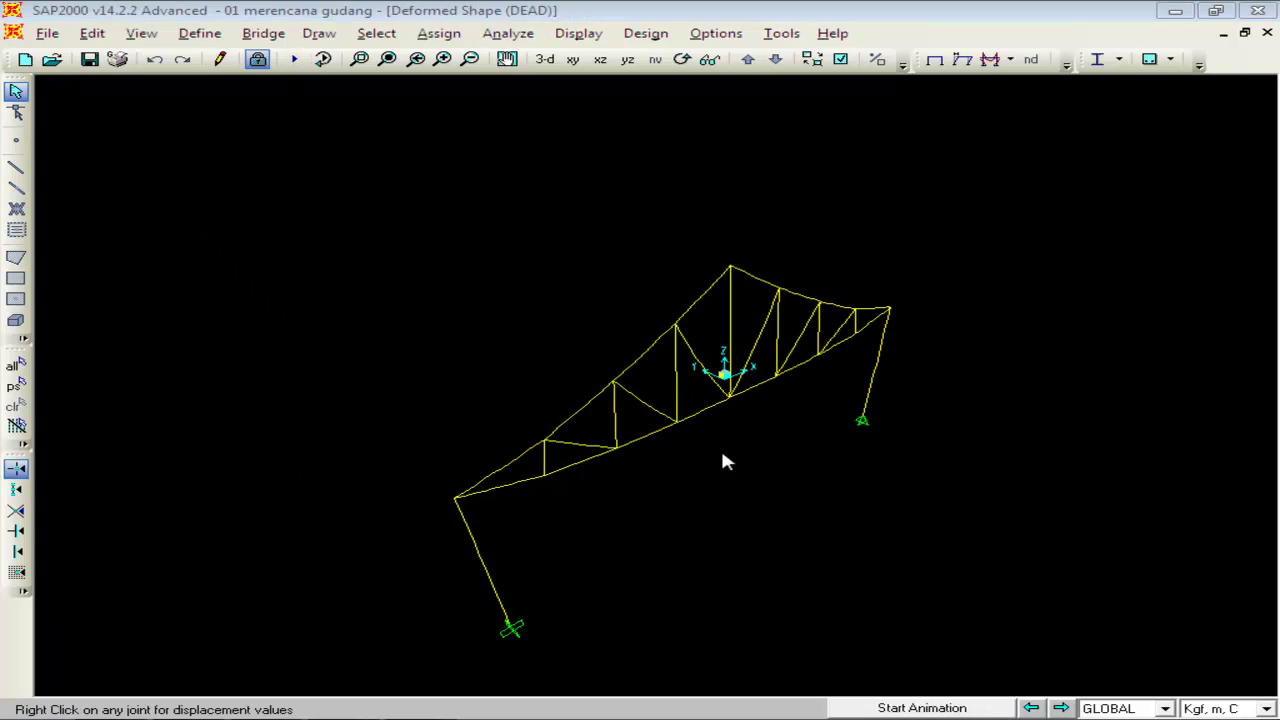
left_click(257, 60)
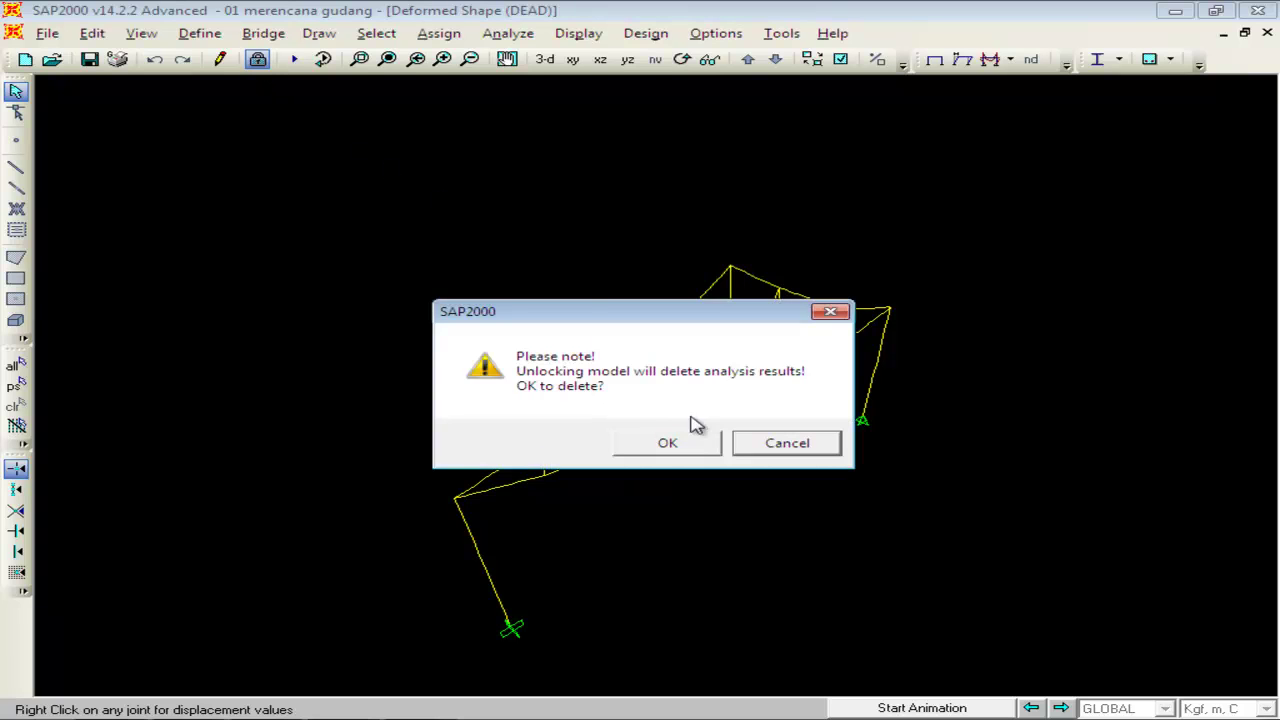
left_click(707, 455)
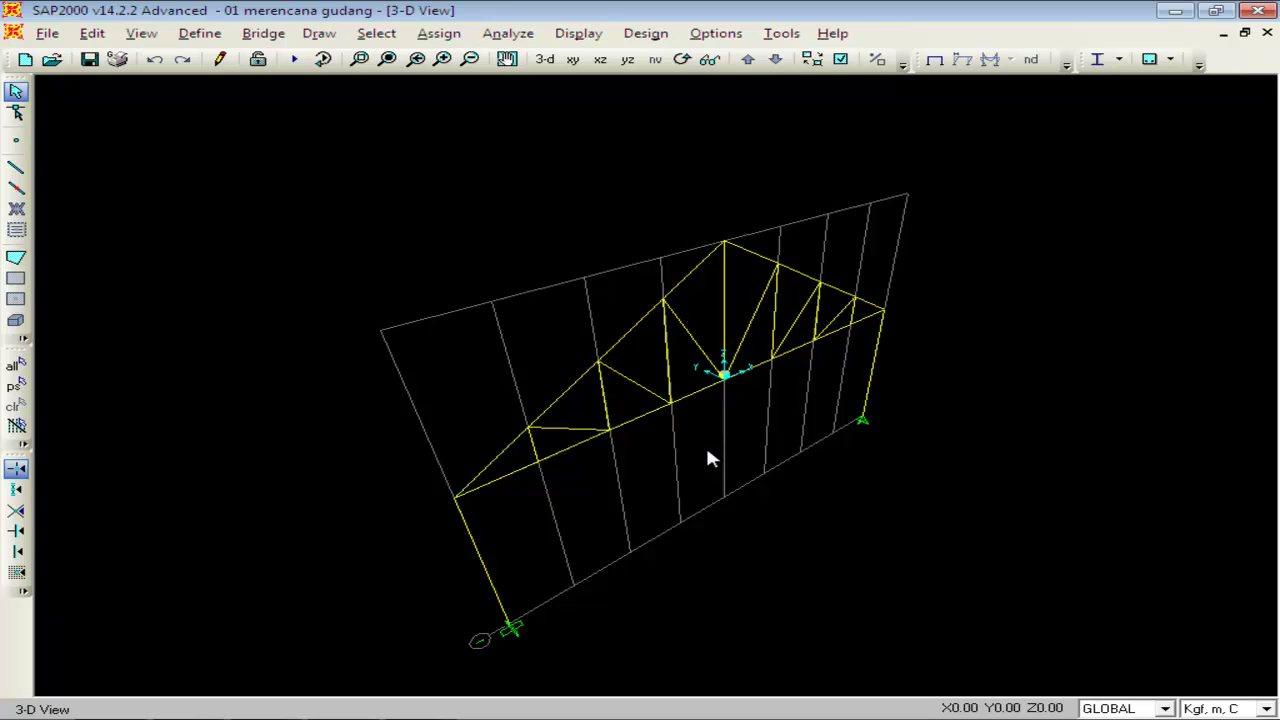
Switch the active window to the X-Z plane view at Y=0.
left_click(600, 60)
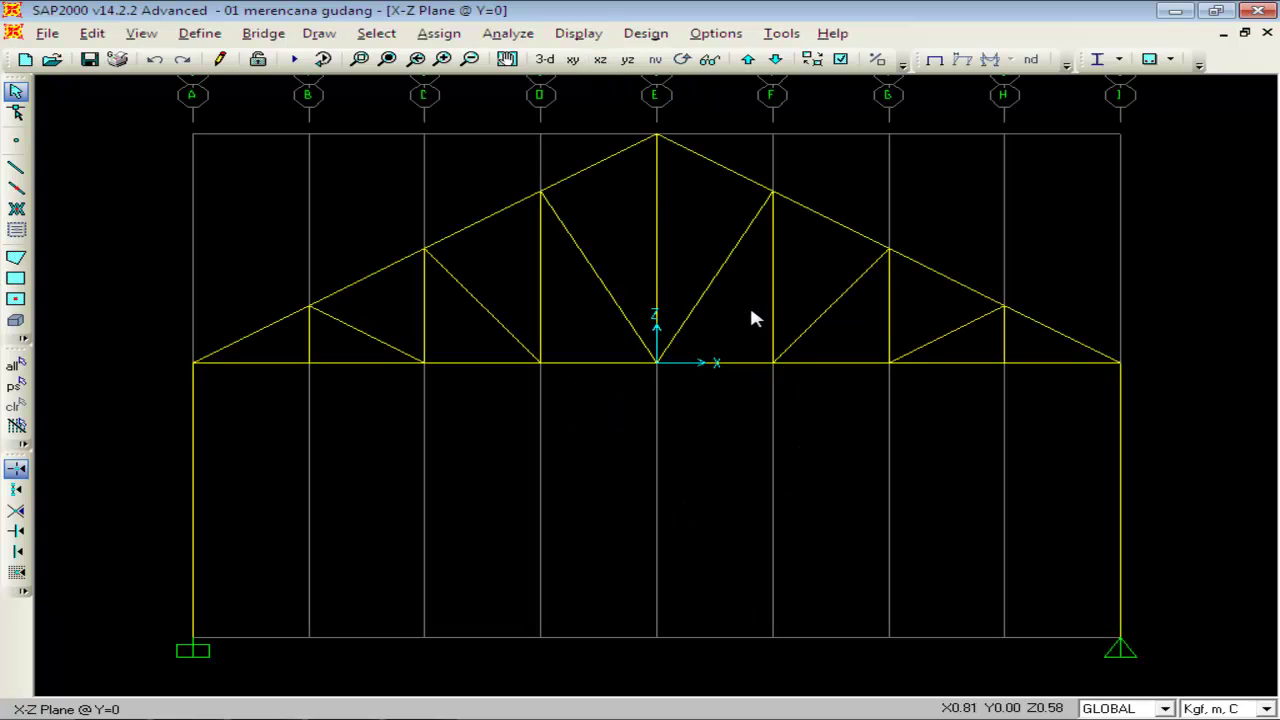